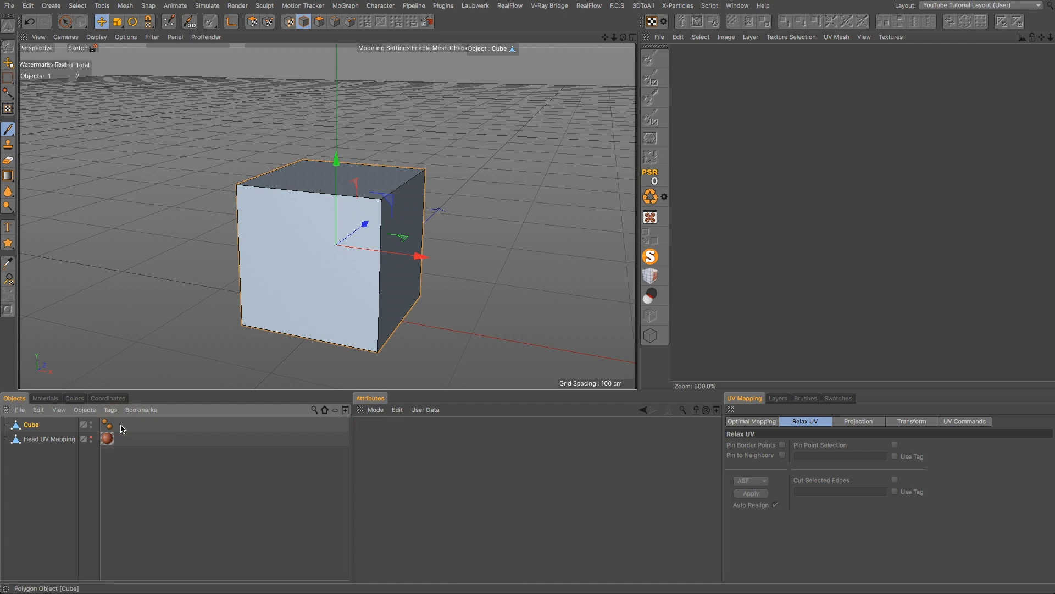
- Delete the Cube's existing Phong tag and add a new Phong tag to the object
{"action": "left_click", "coordinate": [106, 424]}
{"action": "key", "text": "Delete"}
{"action": "right_click", "coordinate": [33, 428]}
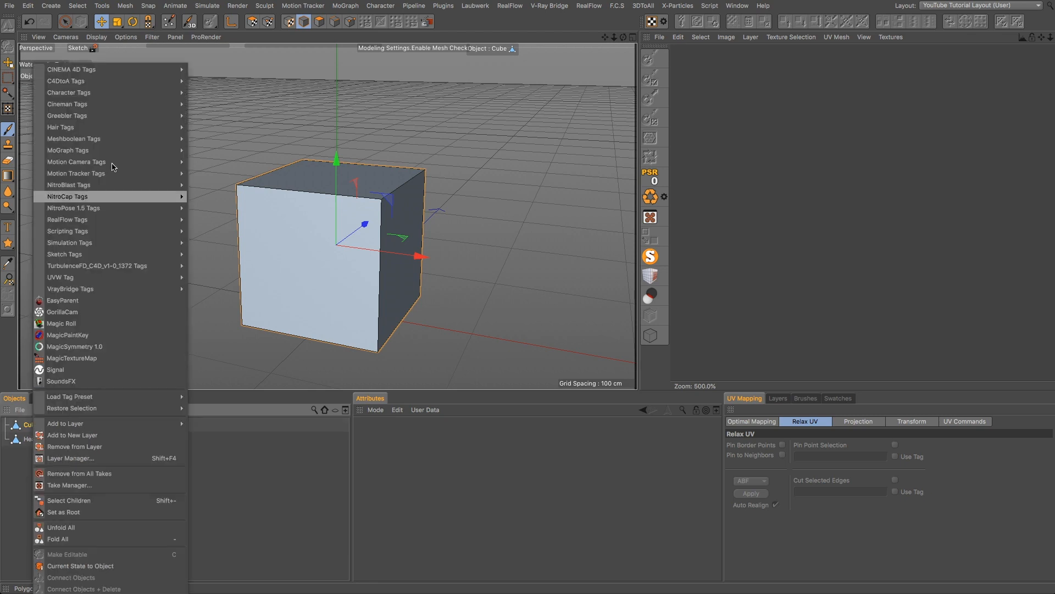
{"action": "mouse_move", "coordinate": [107, 69]}
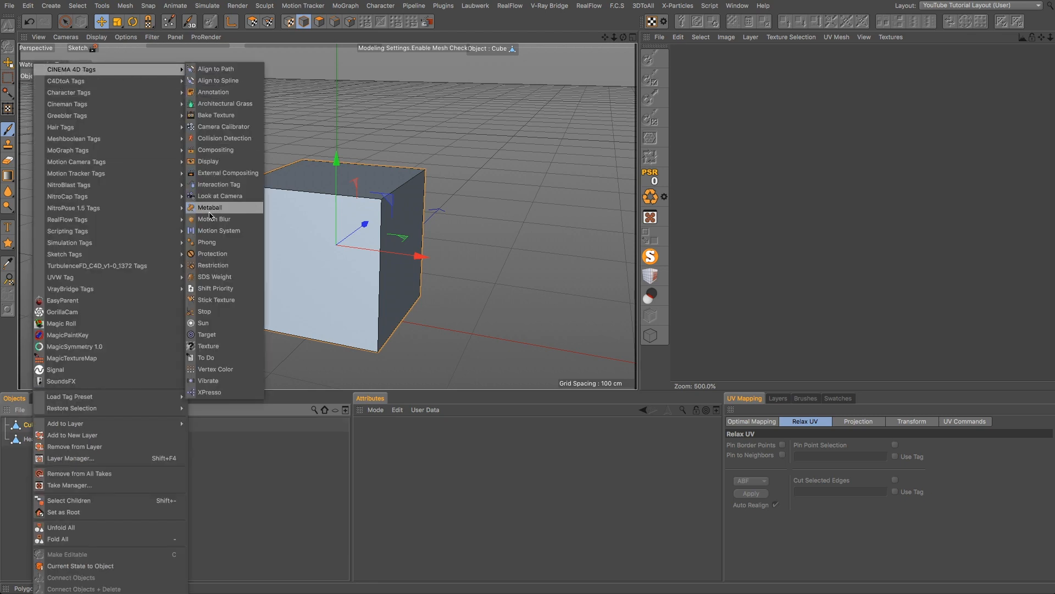
{"action": "left_click", "coordinate": [210, 245]}
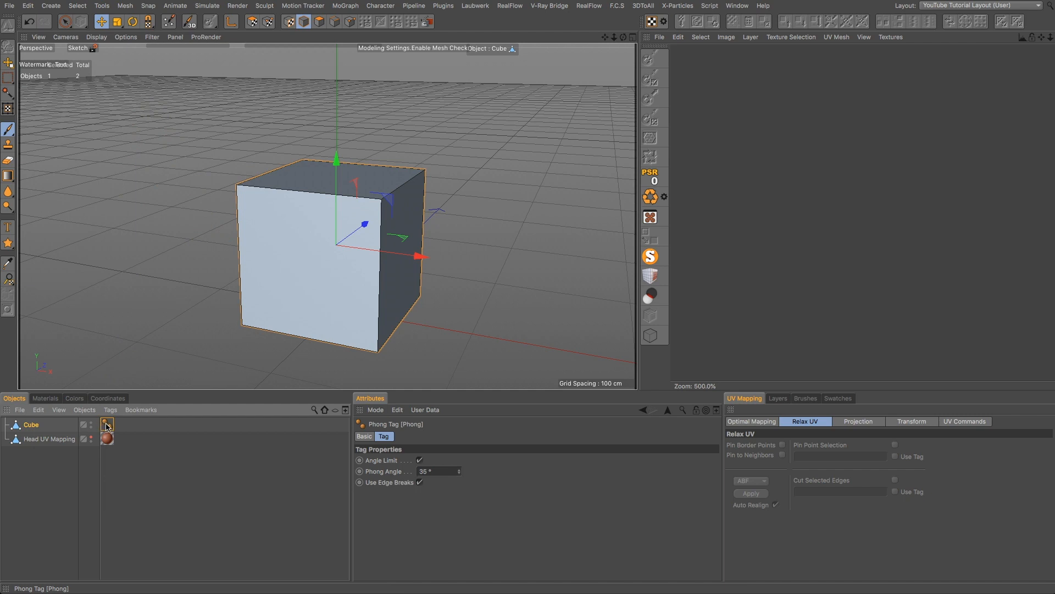
- Give the Cube a UVW tag using Set from Projection
{"action": "right_click", "coordinate": [34, 427]}
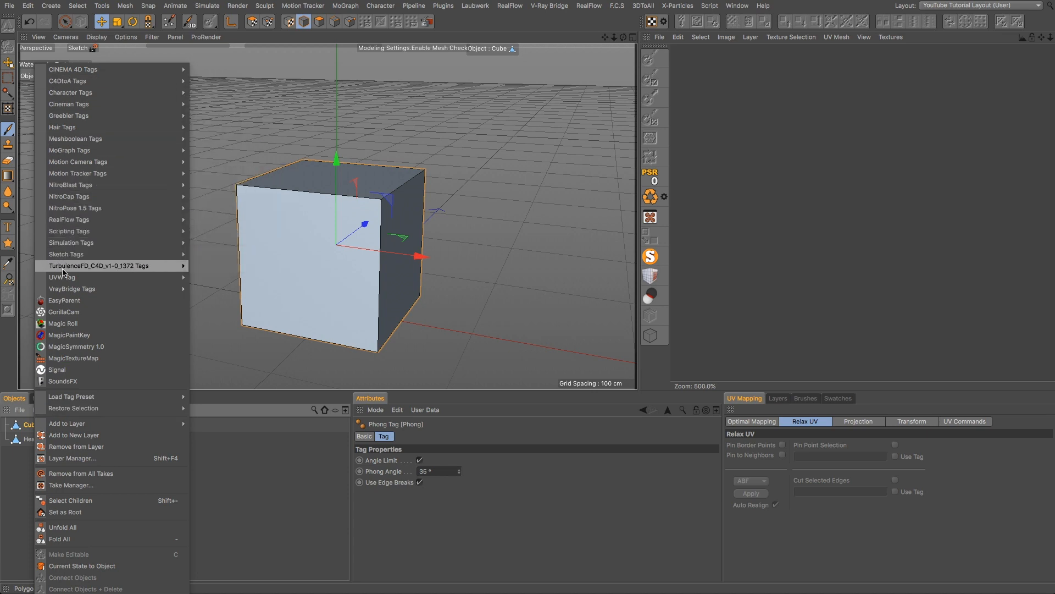
{"action": "mouse_move", "coordinate": [67, 280]}
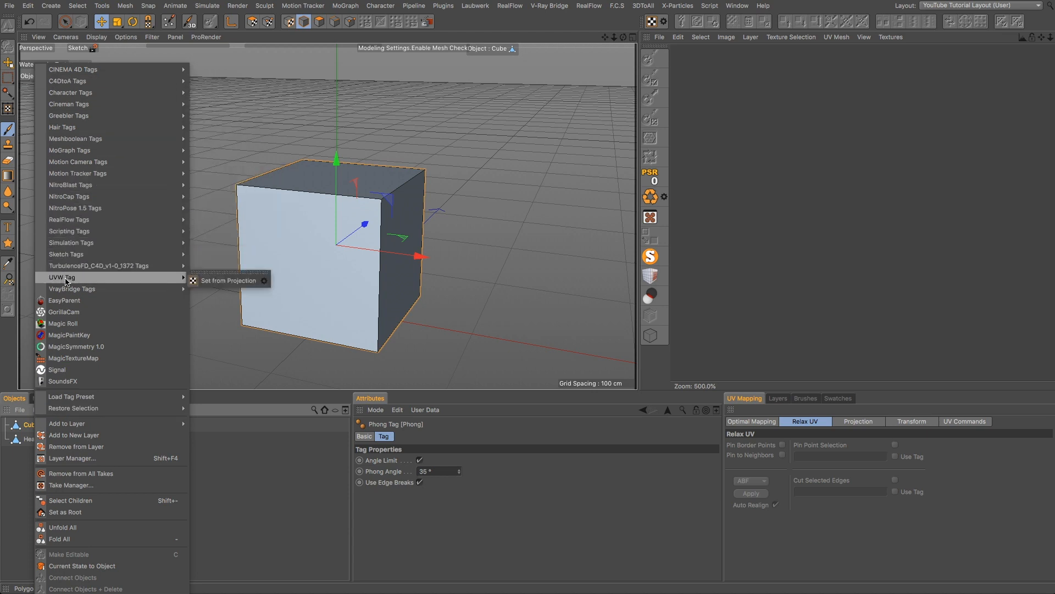
{"action": "left_click", "coordinate": [227, 281]}
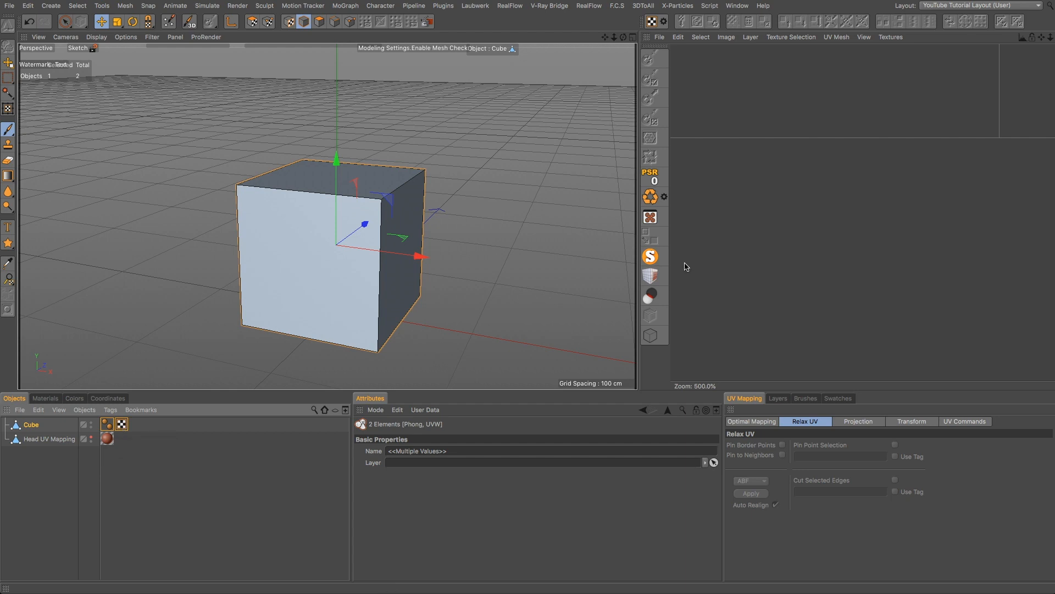
{"action": "scroll", "coordinate": [889, 216], "scroll_direction": "down", "scroll_amount": 5}
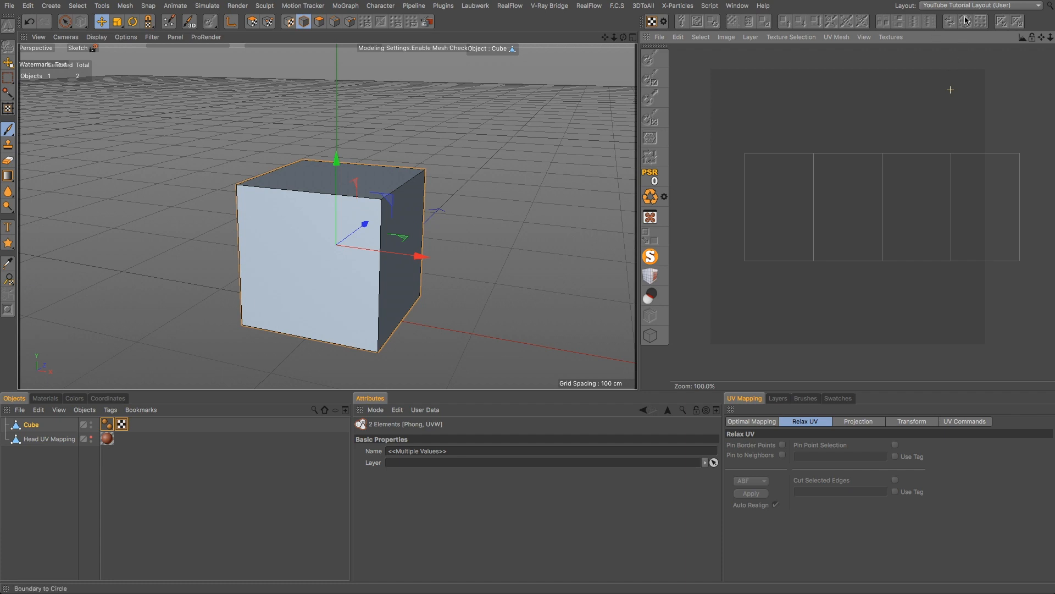
{"action": "left_click", "coordinate": [976, 5]}
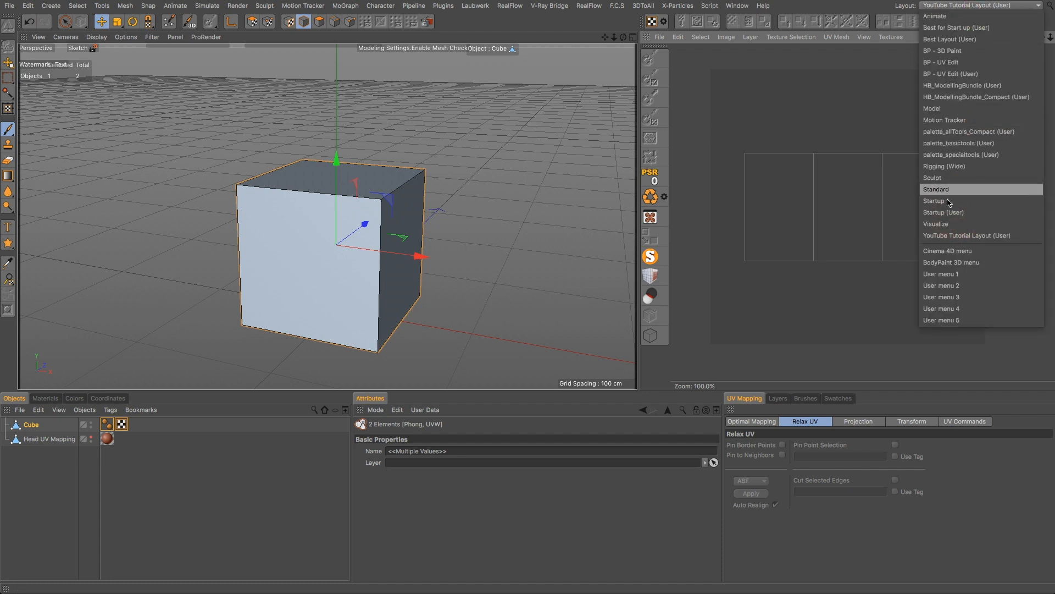
{"action": "left_click", "coordinate": [796, 89]}
{"action": "left_click", "coordinate": [492, 196]}
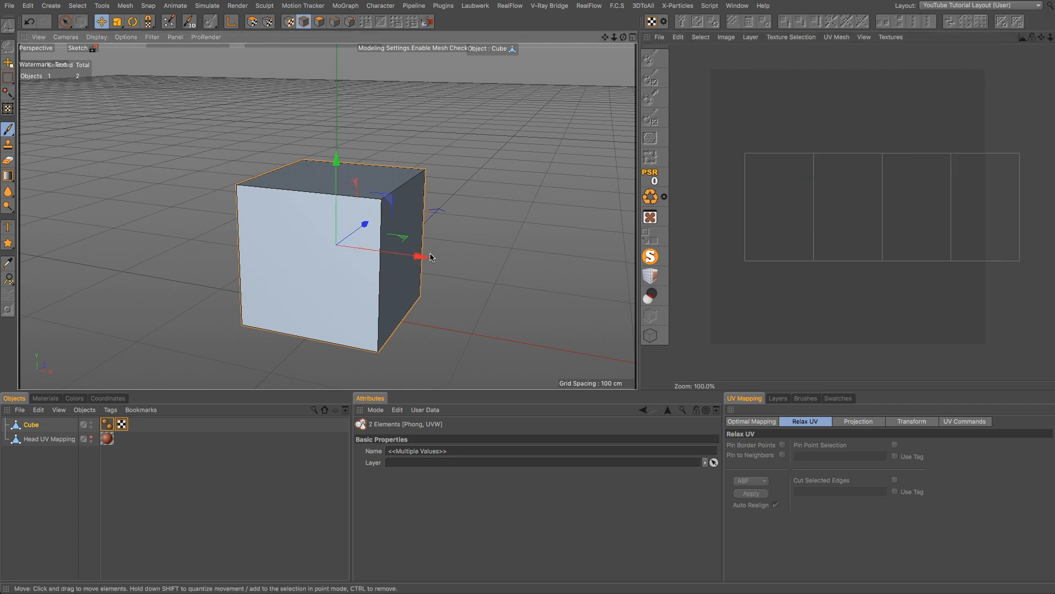
- Try the UV Polygon Edit, UV Point Edit, Model and Polygon modes on the cube to compare them
{"action": "left_click", "coordinate": [252, 22]}
{"action": "left_click", "coordinate": [703, 357]}
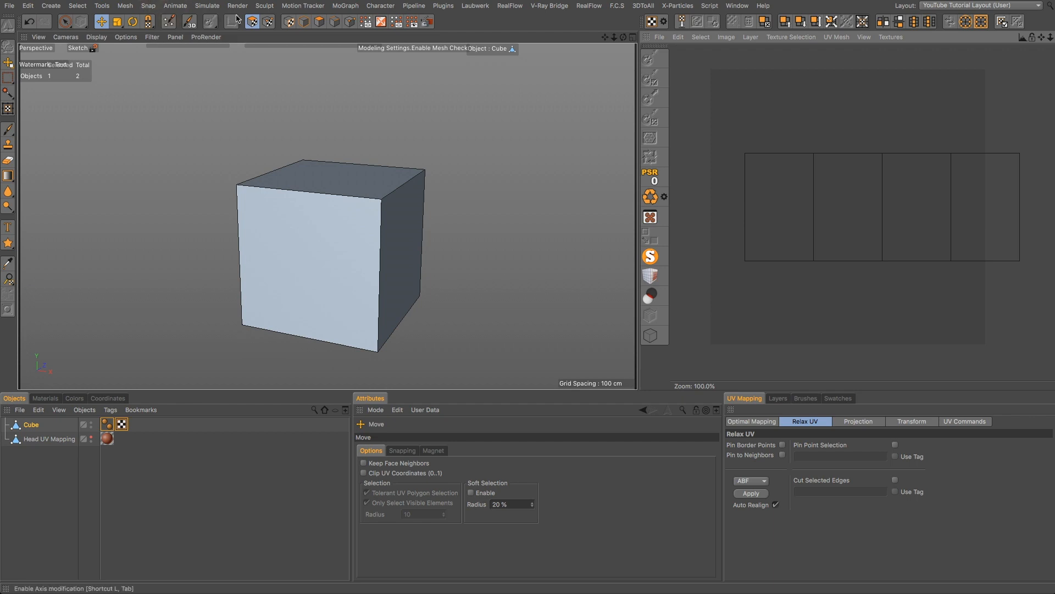
{"action": "left_click", "coordinate": [267, 22]}
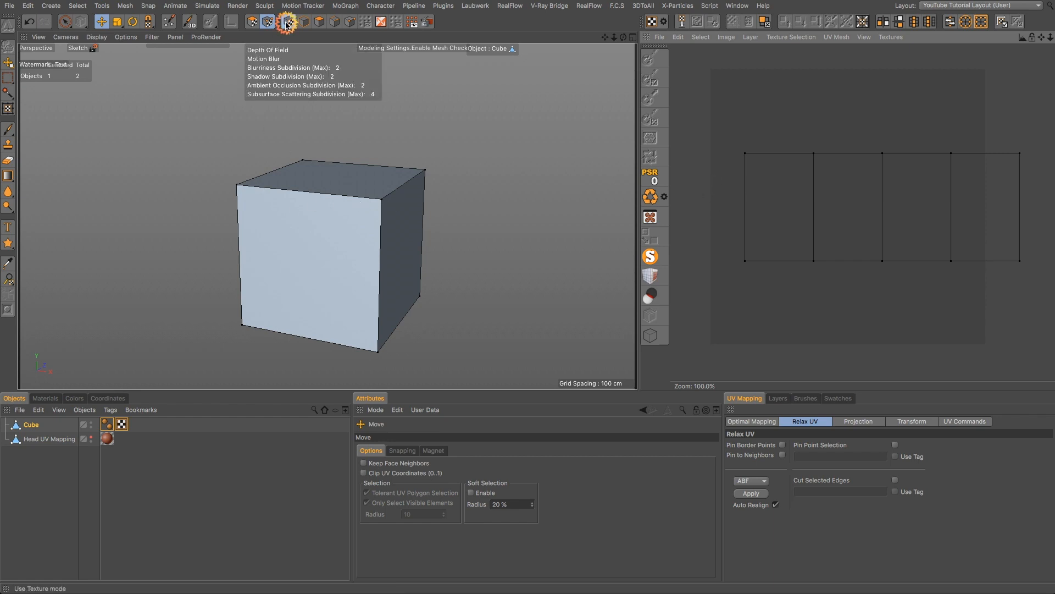
{"action": "left_click", "coordinate": [304, 21]}
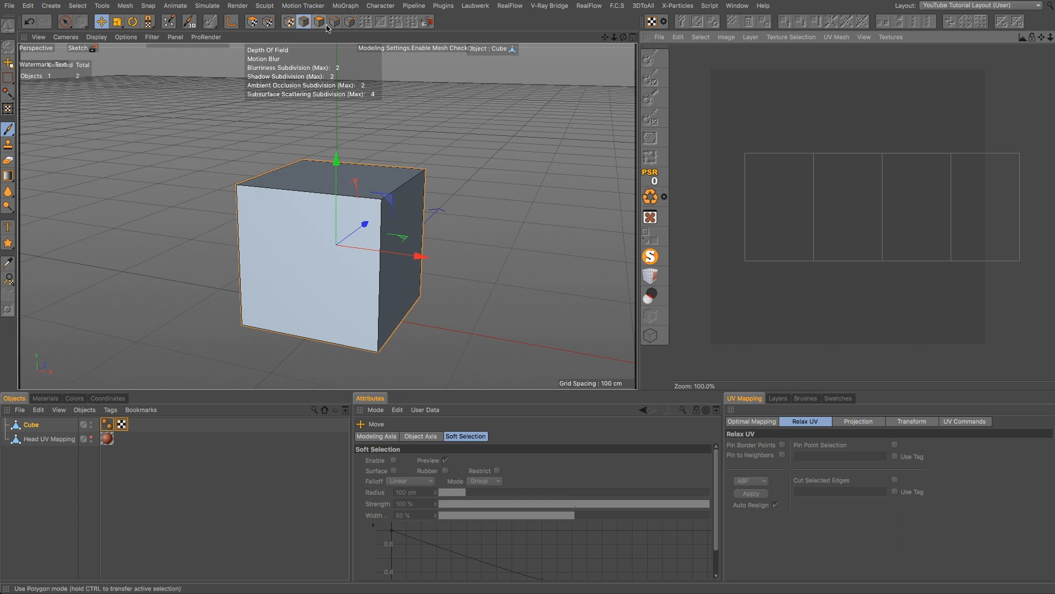
{"action": "left_click", "coordinate": [843, 222]}
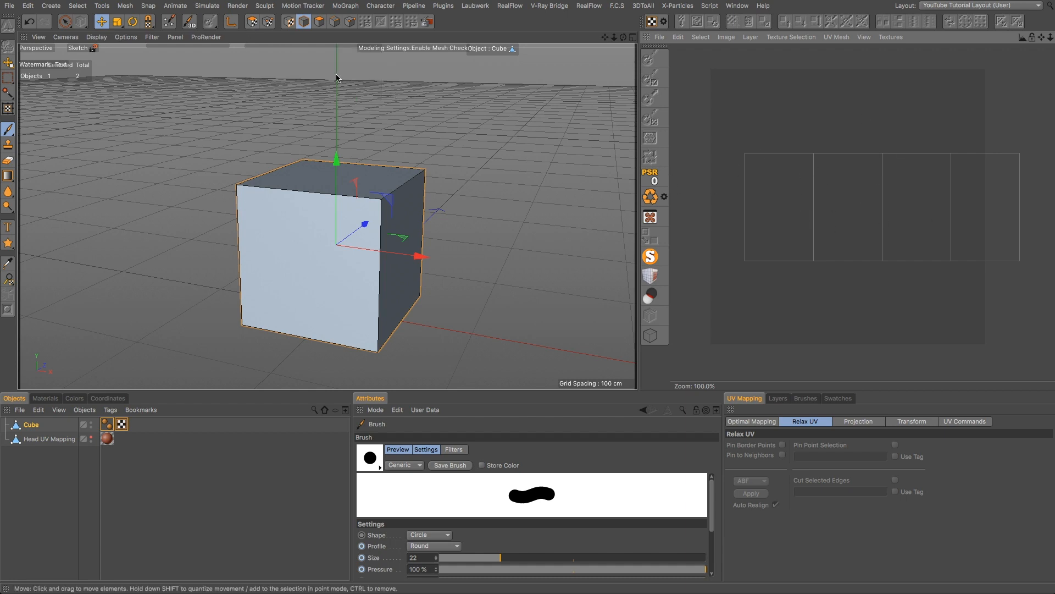
{"action": "left_click", "coordinate": [266, 22]}
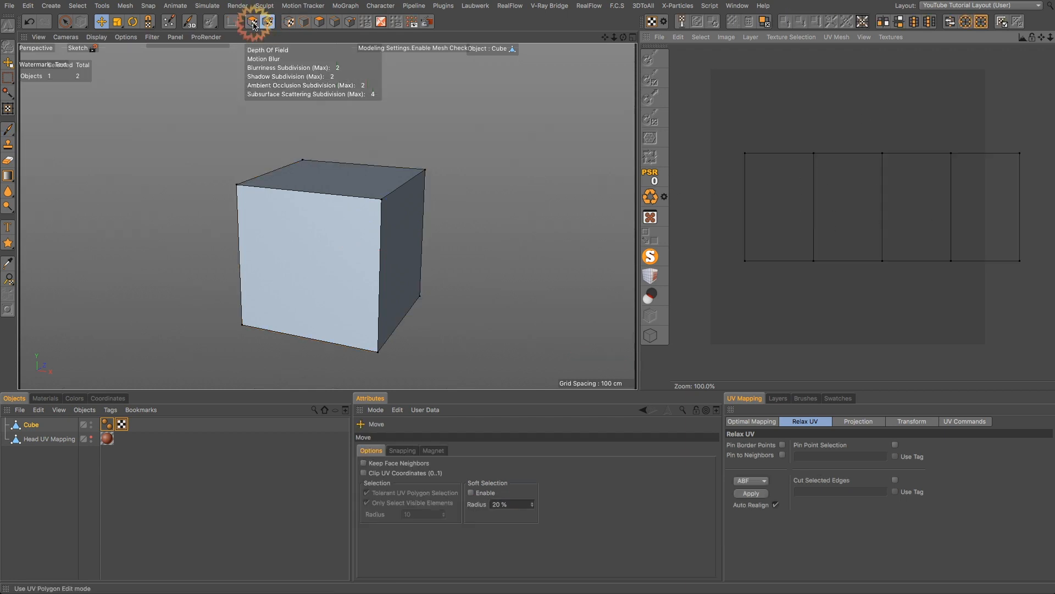
{"action": "left_click", "coordinate": [370, 181]}
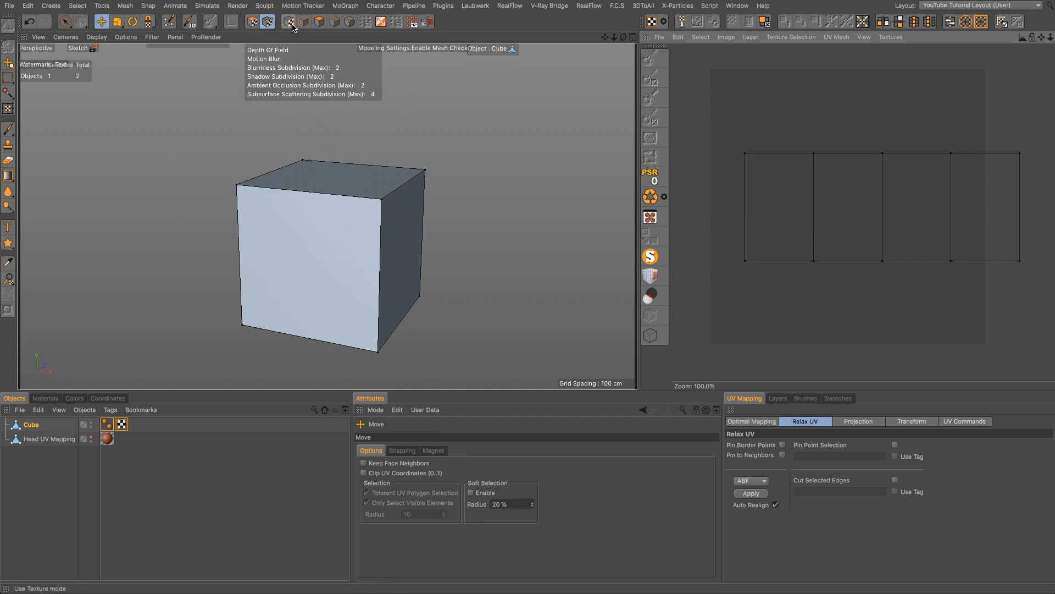
{"action": "left_click", "coordinate": [322, 22]}
{"action": "left_click", "coordinate": [342, 170]}
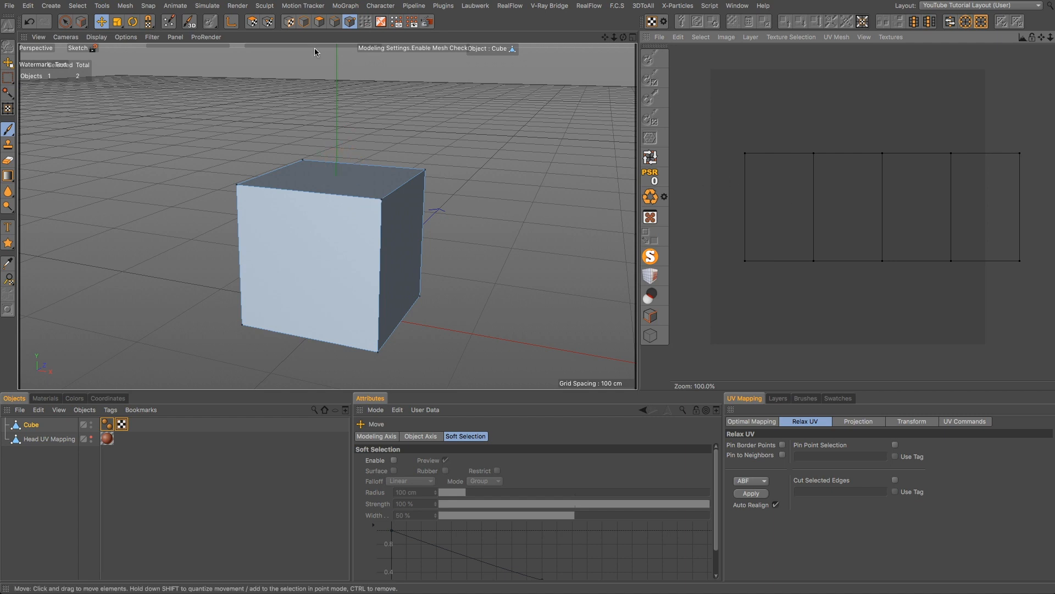
- Switch to UV Polygon Edit mode with the cube's UV mesh displayed in the texture view
{"action": "left_click", "coordinate": [257, 24]}
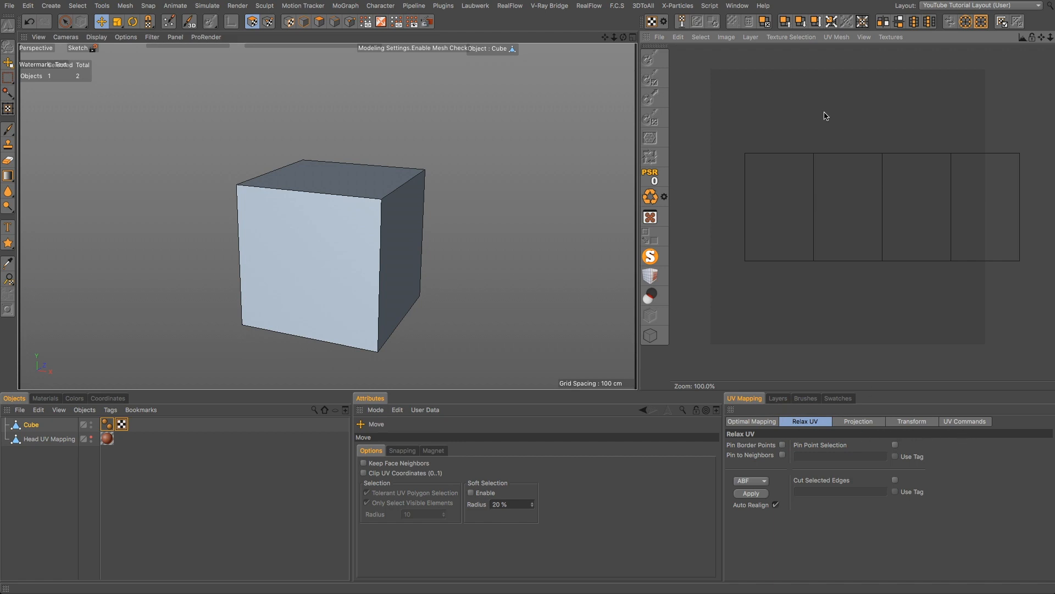
{"action": "left_click", "coordinate": [834, 41]}
{"action": "left_click", "coordinate": [840, 53]}
- Show the scene's materials and examine which texture channels are available for painting
{"action": "left_click", "coordinate": [42, 399]}
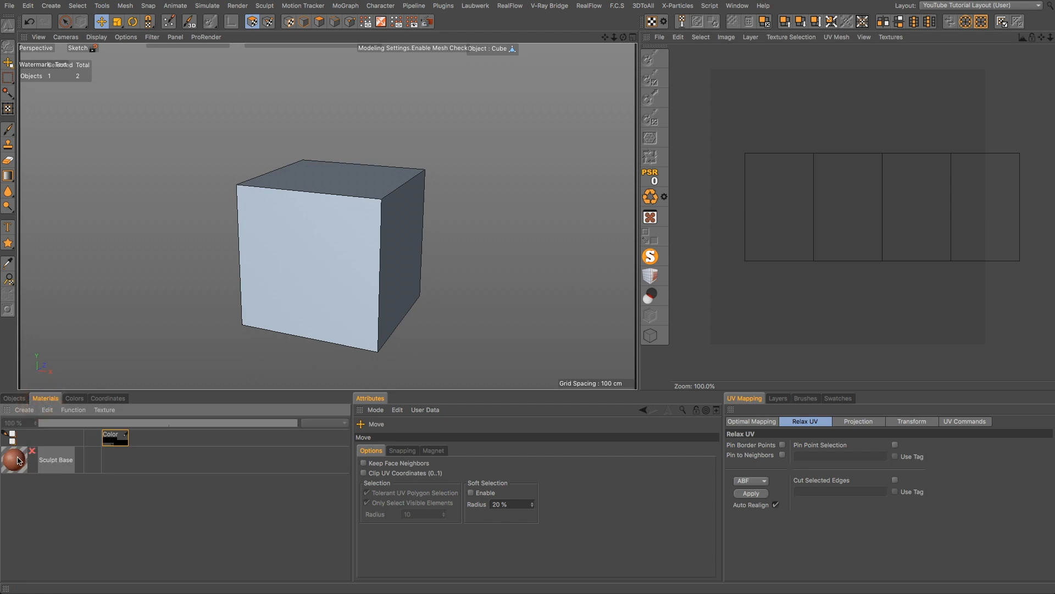
{"action": "left_click", "coordinate": [104, 410]}
{"action": "mouse_move", "coordinate": [147, 37]}
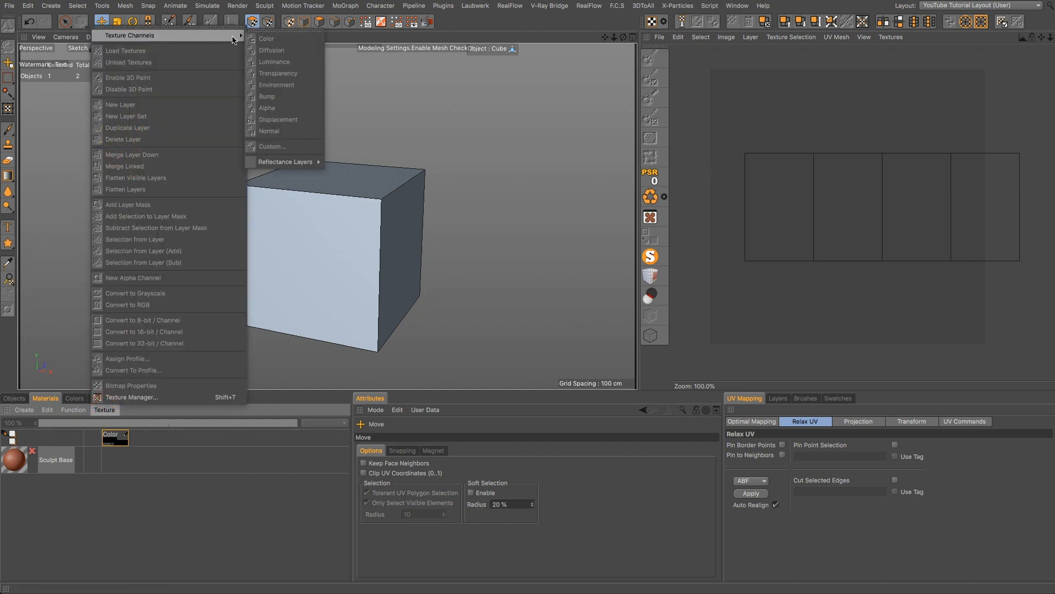
{"action": "left_click", "coordinate": [159, 480]}
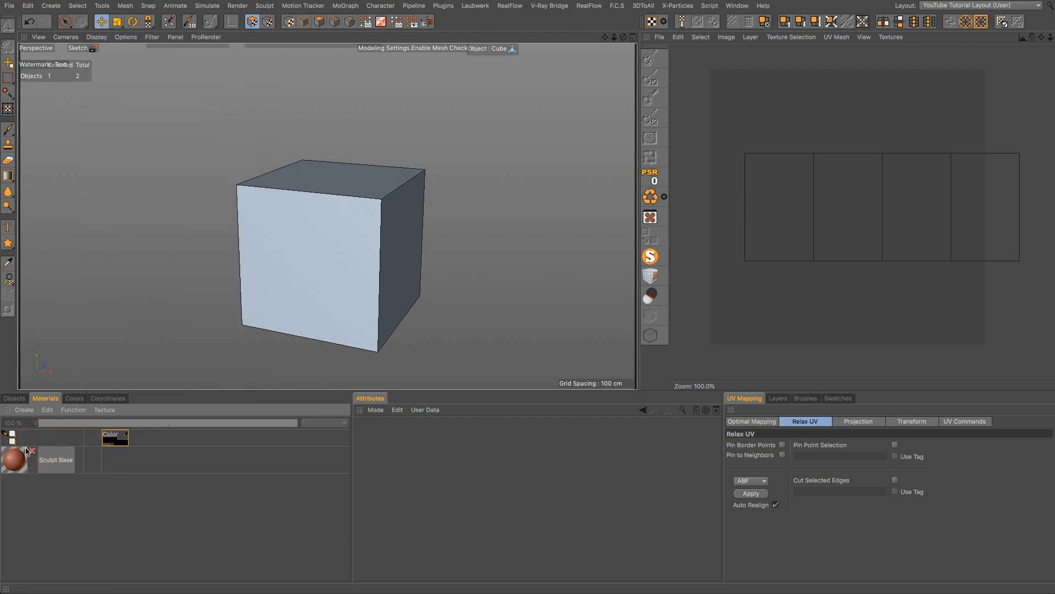
{"action": "left_click", "coordinate": [16, 462]}
{"action": "key", "text": "Delete"}
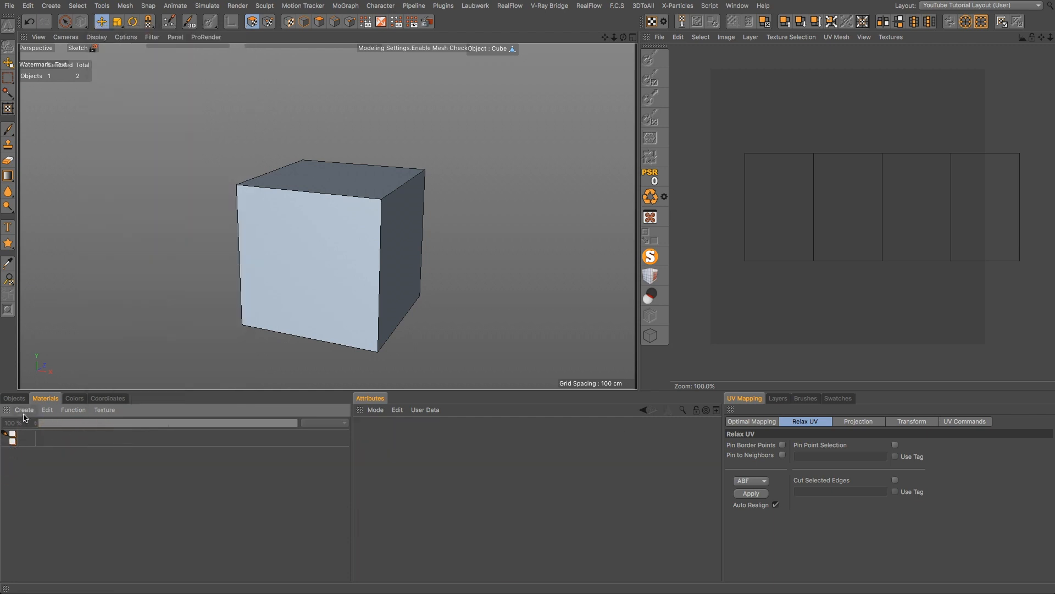
{"action": "key", "text": "ctrl+z"}
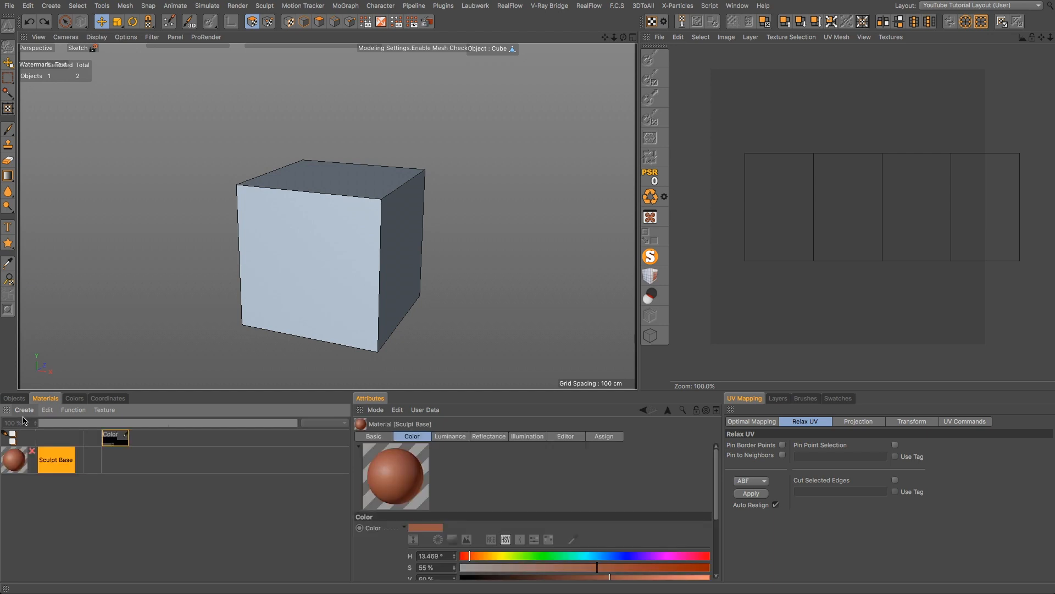
- Create a MaterialOverwrite material and add a white 1024 × 1024 pixel, 8-bit RGB texture to its Color channel
{"action": "left_click", "coordinate": [24, 409]}
{"action": "left_click", "coordinate": [44, 440]}
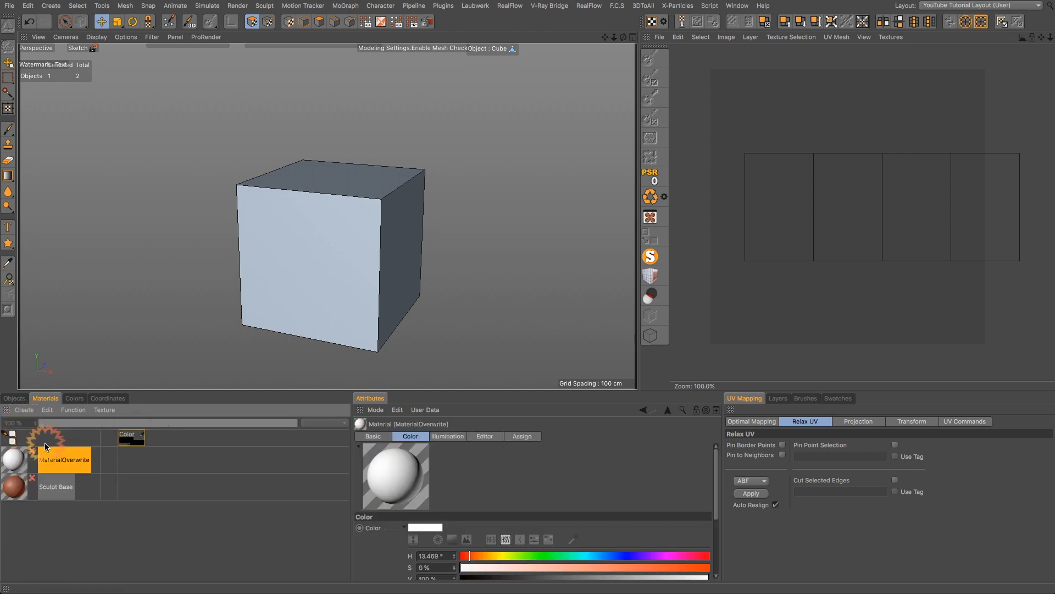
{"action": "left_click", "coordinate": [104, 410]}
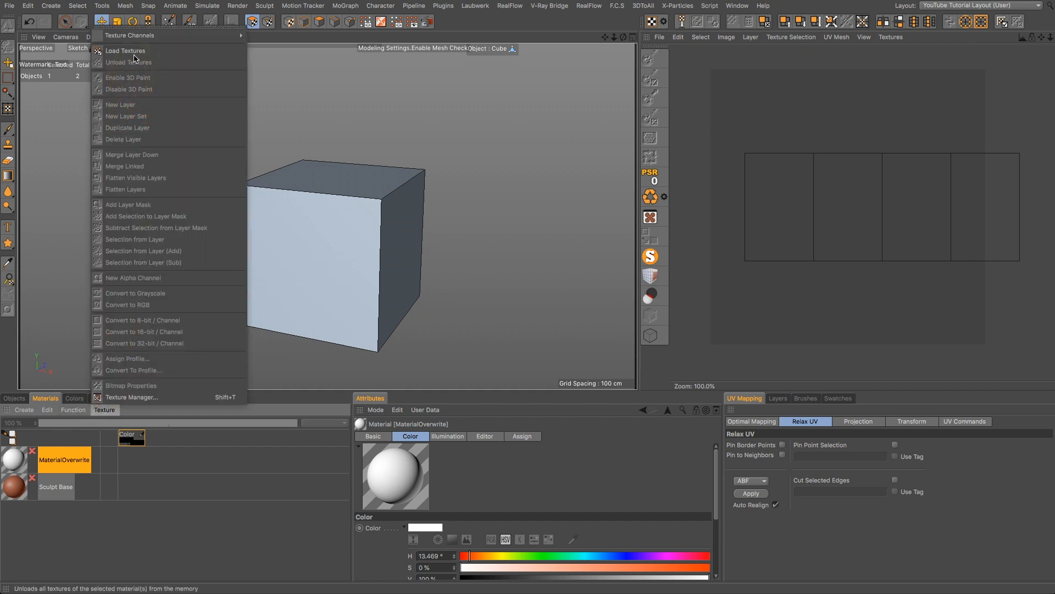
{"action": "mouse_move", "coordinate": [156, 37]}
{"action": "left_click", "coordinate": [266, 39]}
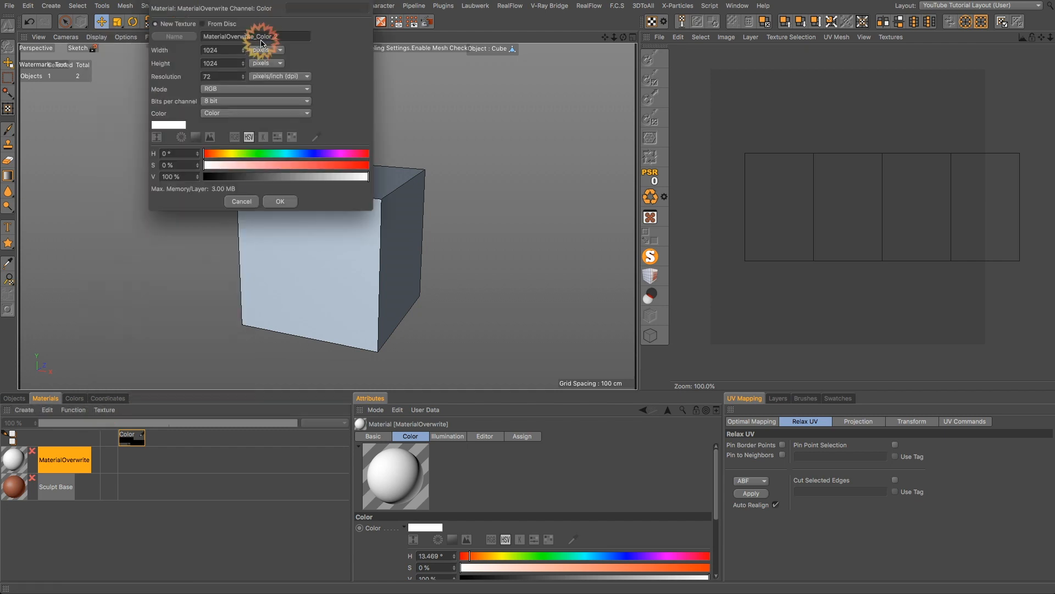
{"action": "left_click", "coordinate": [281, 202]}
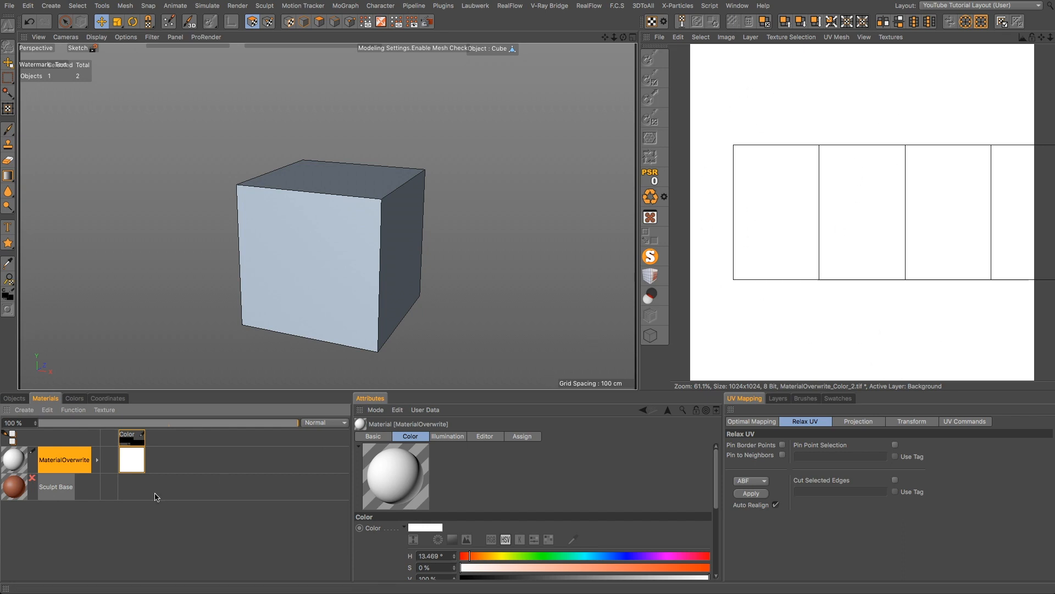
{"action": "scroll", "coordinate": [718, 271], "scroll_direction": "down", "scroll_amount": 3}
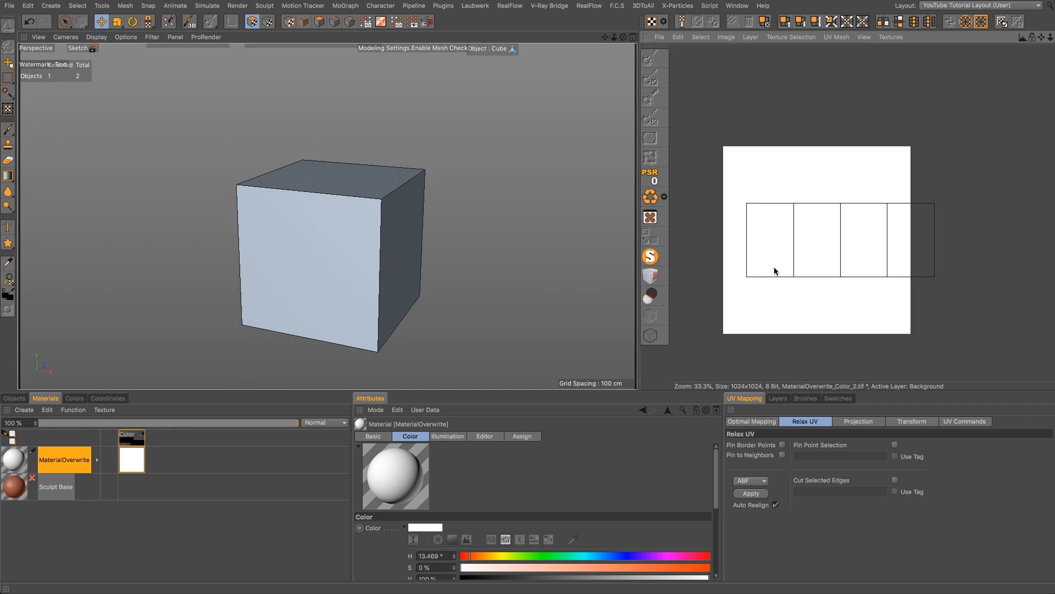
{"action": "scroll", "coordinate": [777, 271], "scroll_direction": "up", "scroll_amount": 2}
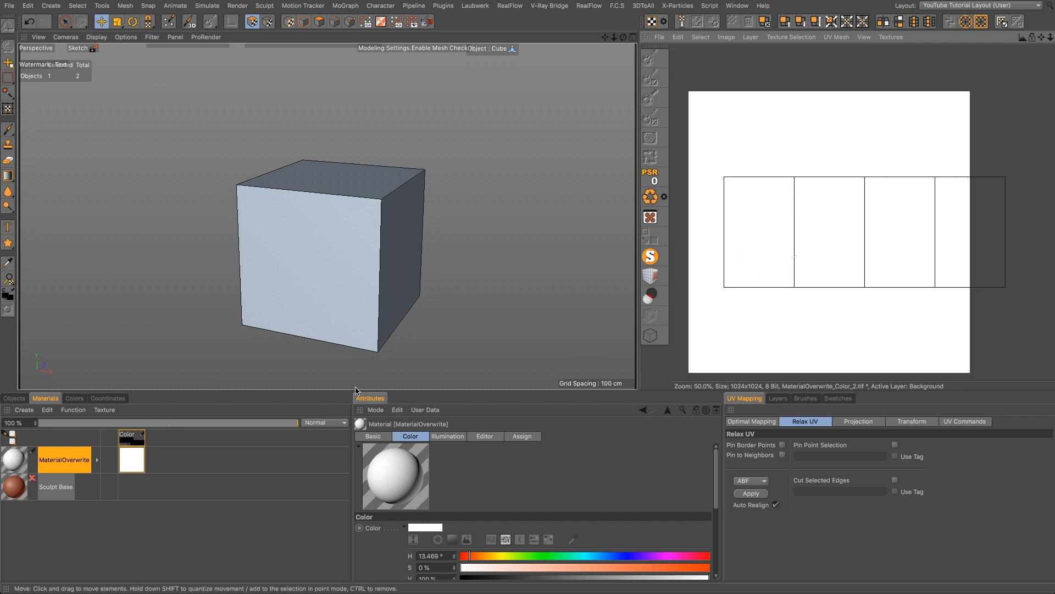
- Apply the MaterialOverwrite material to the cube and inspect it from several sides
{"action": "left_click_drag", "start_coordinate": [19, 465], "coordinate": [292, 272]}
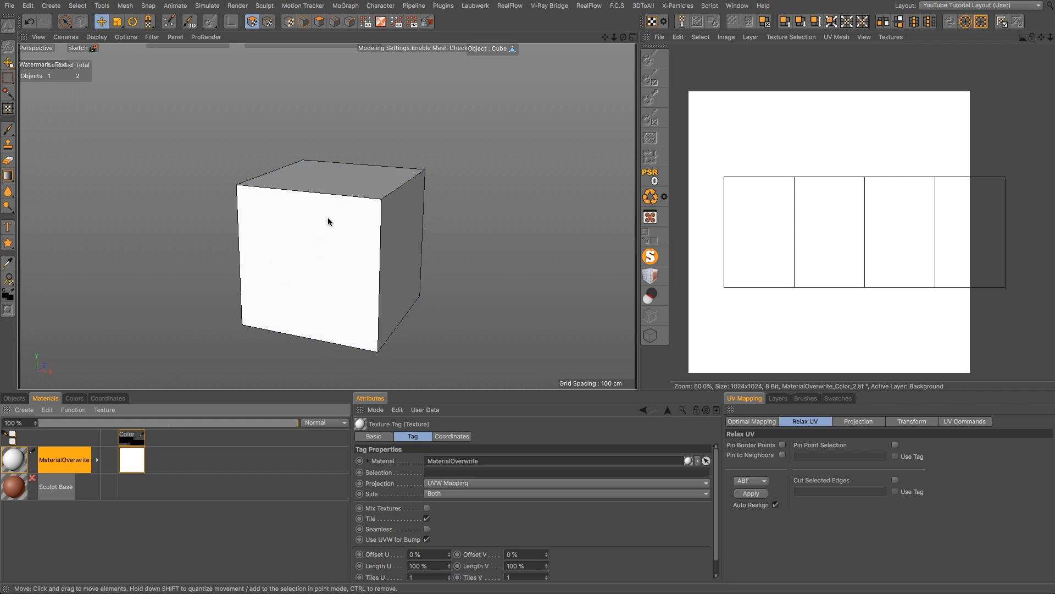
{"action": "left_click_drag", "start_coordinate": [327, 239], "coordinate": [382, 208], "text": "alt"}
{"action": "scroll", "coordinate": [367, 230], "scroll_direction": "down", "scroll_amount": 5}
{"action": "left_click_drag", "start_coordinate": [260, 256], "coordinate": [284, 302], "text": "alt"}
{"action": "scroll", "coordinate": [305, 231], "scroll_direction": "up", "scroll_amount": 5}
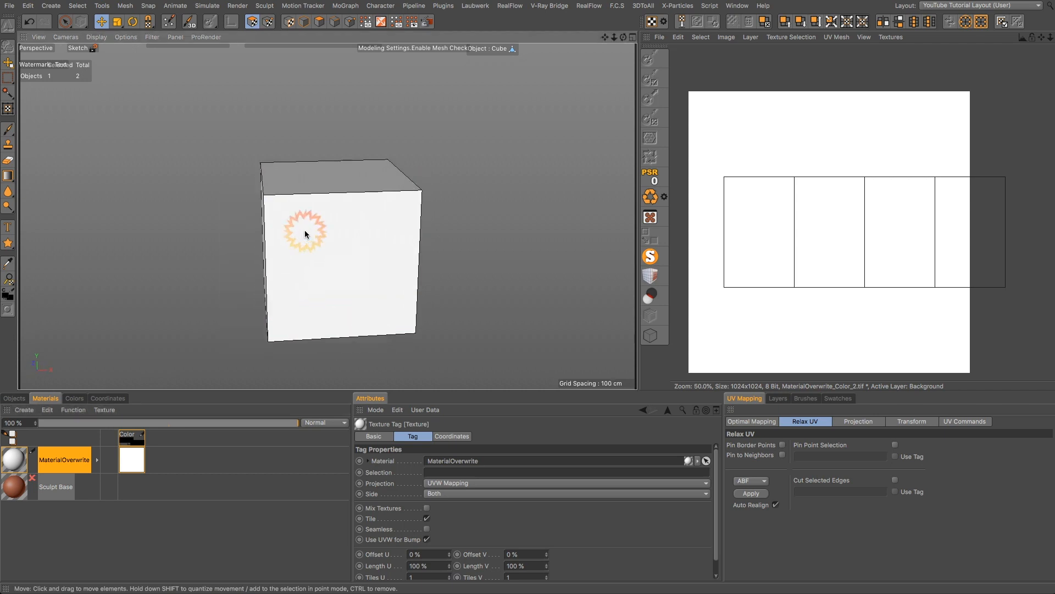
{"action": "left_click_drag", "start_coordinate": [305, 234], "coordinate": [259, 254], "text": "alt"}
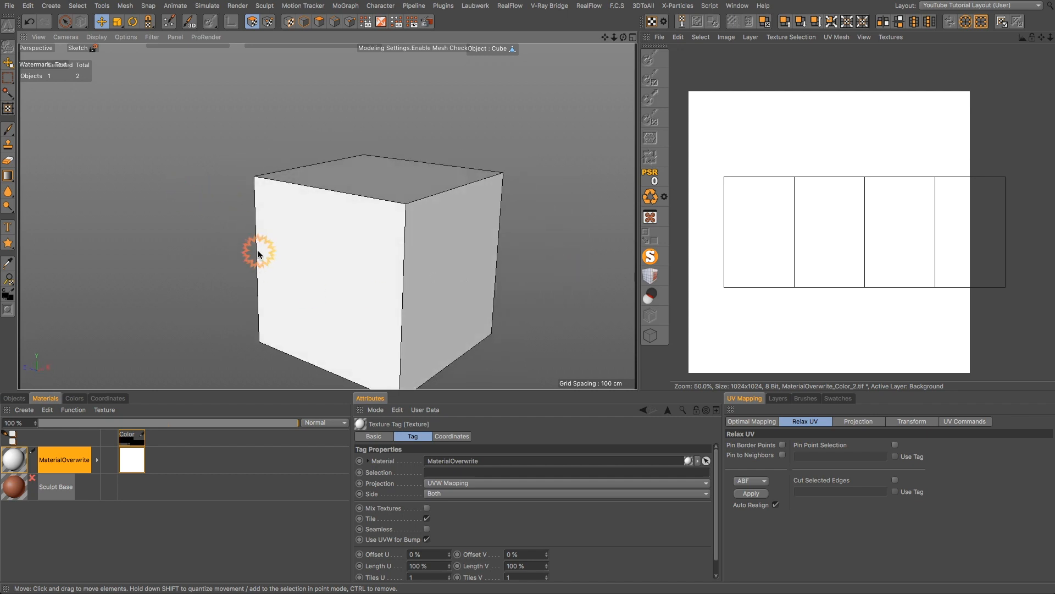
{"action": "mouse_move", "coordinate": [460, 250]}
{"action": "left_mouse_down", "text": "alt"}
{"action": "mouse_move", "coordinate": [460, 275]}
{"action": "mouse_move", "coordinate": [401, 170]}
{"action": "mouse_move", "coordinate": [358, 192]}
{"action": "mouse_move", "coordinate": [441, 276]}
{"action": "mouse_move", "coordinate": [473, 277]}
{"action": "left_mouse_up", "text": "alt"}
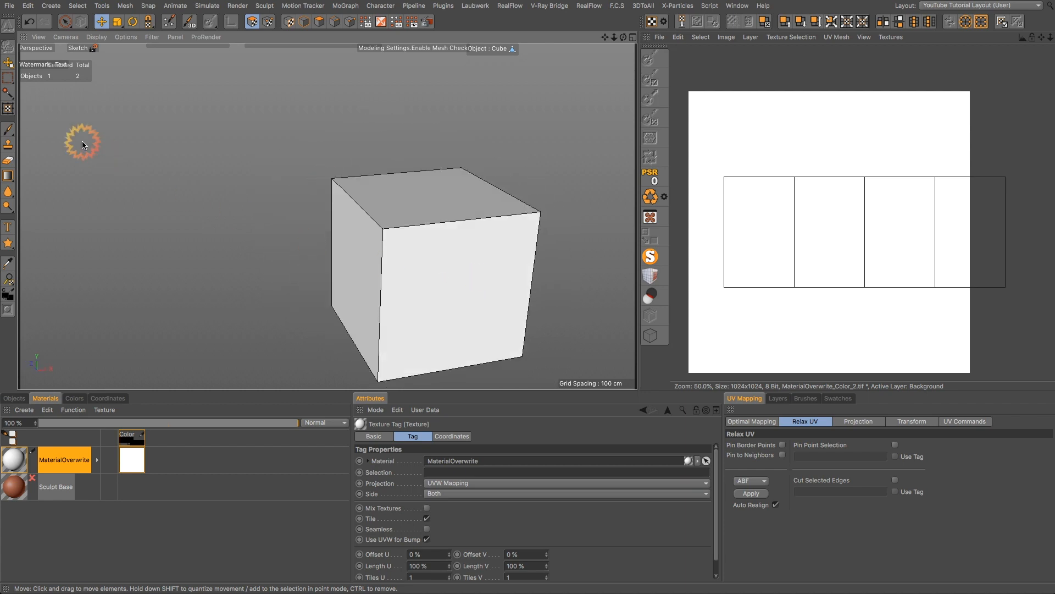
- Paint black freehand test marks with the Brush, including "#1" and "5", on different sides of the cube
{"action": "left_click", "coordinate": [7, 130]}
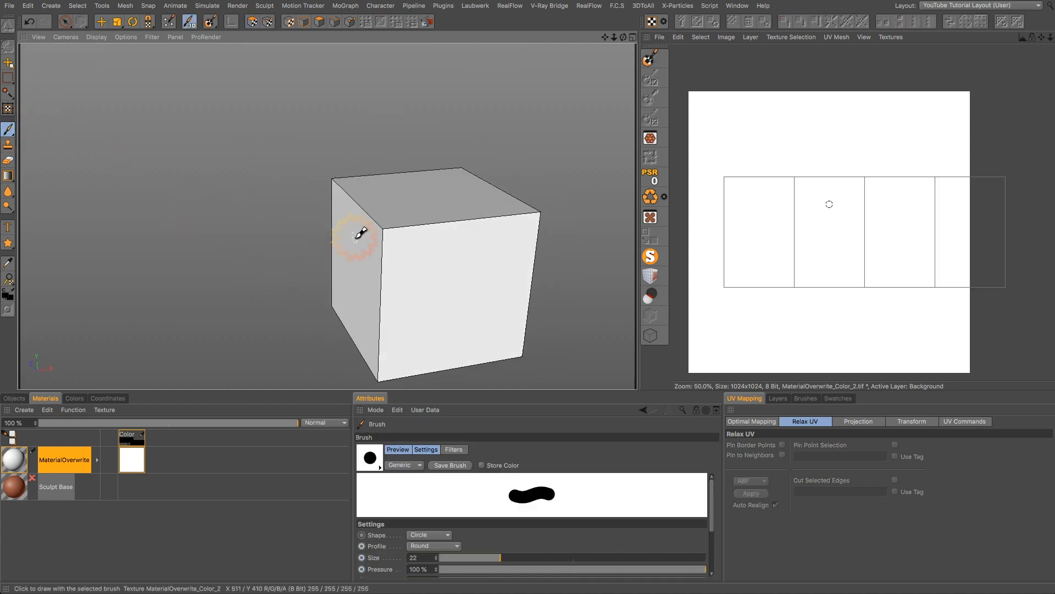
{"action": "left_click", "coordinate": [74, 399]}
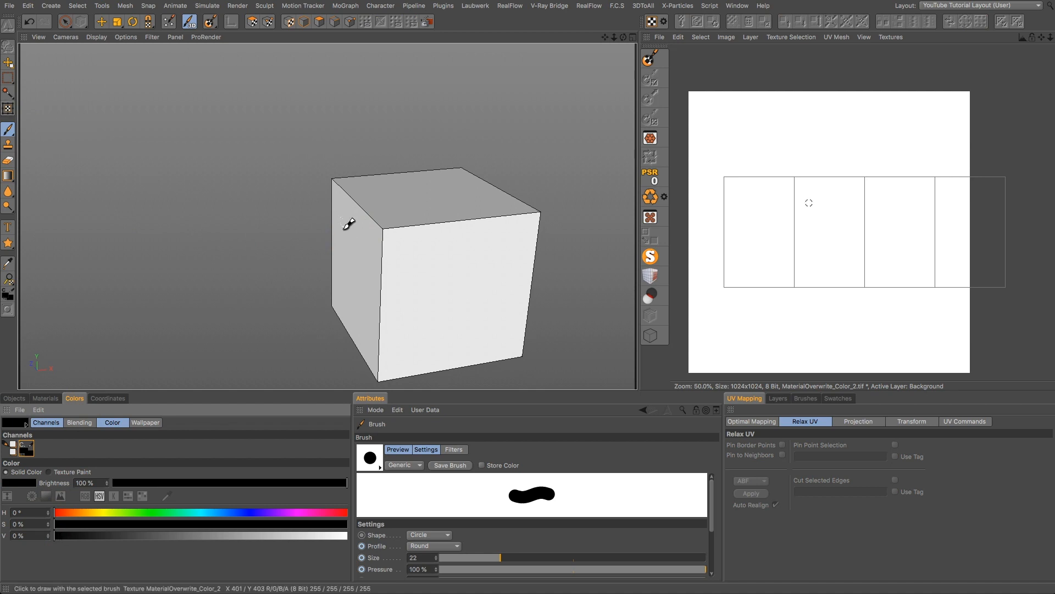
{"action": "left_click_drag", "start_coordinate": [365, 251], "coordinate": [496, 240], "text": "alt"}
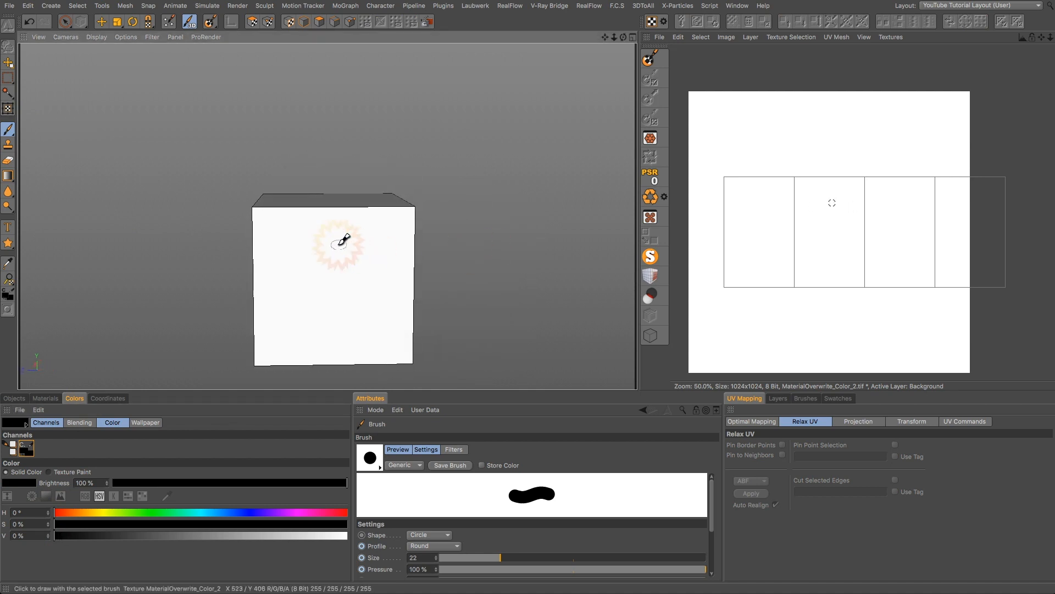
{"action": "mouse_move", "coordinate": [291, 237]}
{"action": "left_mouse_down"}
{"action": "mouse_move", "coordinate": [317, 246]}
{"action": "mouse_move", "coordinate": [302, 254]}
{"action": "mouse_move", "coordinate": [328, 259]}
{"action": "mouse_move", "coordinate": [313, 299]}
{"action": "mouse_move", "coordinate": [333, 278]}
{"action": "left_mouse_up"}
{"action": "left_click_drag", "start_coordinate": [330, 241], "coordinate": [359, 321]}
{"action": "mouse_move", "coordinate": [294, 317]}
{"action": "left_mouse_down"}
{"action": "mouse_move", "coordinate": [377, 306]}
{"action": "mouse_move", "coordinate": [357, 301]}
{"action": "mouse_move", "coordinate": [362, 273]}
{"action": "mouse_move", "coordinate": [441, 252]}
{"action": "mouse_move", "coordinate": [474, 264]}
{"action": "mouse_move", "coordinate": [439, 297]}
{"action": "mouse_move", "coordinate": [478, 284]}
{"action": "left_mouse_up"}
{"action": "left_click", "coordinate": [431, 208]}
{"action": "mouse_move", "coordinate": [424, 191]}
{"action": "left_mouse_down"}
{"action": "mouse_move", "coordinate": [385, 212]}
{"action": "mouse_move", "coordinate": [537, 193]}
{"action": "mouse_move", "coordinate": [318, 260]}
{"action": "mouse_move", "coordinate": [338, 303]}
{"action": "left_mouse_up"}
{"action": "mouse_move", "coordinate": [338, 304]}
{"action": "left_mouse_down", "text": "alt"}
{"action": "mouse_move", "coordinate": [240, 254]}
{"action": "mouse_move", "coordinate": [217, 283]}
{"action": "mouse_move", "coordinate": [253, 242]}
{"action": "mouse_move", "coordinate": [384, 165]}
{"action": "mouse_move", "coordinate": [208, 301]}
{"action": "mouse_move", "coordinate": [196, 322]}
{"action": "mouse_move", "coordinate": [207, 297]}
{"action": "mouse_move", "coordinate": [266, 341]}
{"action": "mouse_move", "coordinate": [37, 327]}
{"action": "mouse_move", "coordinate": [283, 255]}
{"action": "mouse_move", "coordinate": [118, 287]}
{"action": "mouse_move", "coordinate": [198, 236]}
{"action": "mouse_move", "coordinate": [391, 256]}
{"action": "left_mouse_up", "text": "alt"}
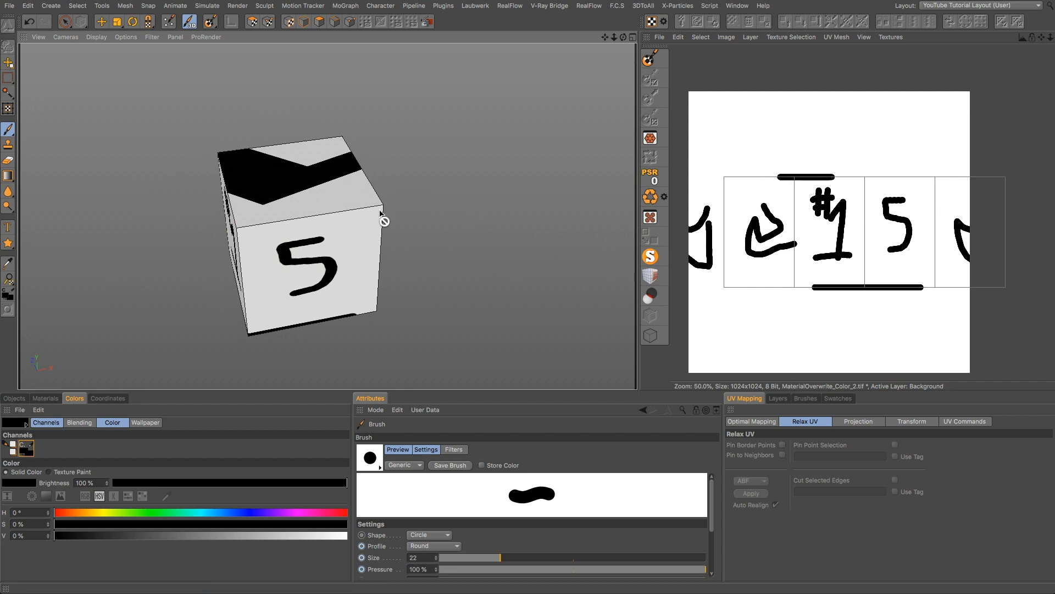
- Undo all the brush strokes so the cube's texture is plain white
{"action": "mouse_move", "coordinate": [357, 190]}
{"action": "left_mouse_down", "text": "alt"}
{"action": "mouse_move", "coordinate": [420, 193]}
{"action": "mouse_move", "coordinate": [419, 224]}
{"action": "left_mouse_up", "text": "alt"}
{"action": "key", "text": "ctrl+z"}
{"action": "key", "text": "ctrl+z"}
{"action": "key", "text": "ctrl+z"}
{"action": "key", "text": "ctrl+z"}
{"action": "key", "text": "ctrl+z"}
{"action": "key", "text": "ctrl+z"}
{"action": "key", "text": "ctrl+z"}
{"action": "key", "text": "ctrl+z"}
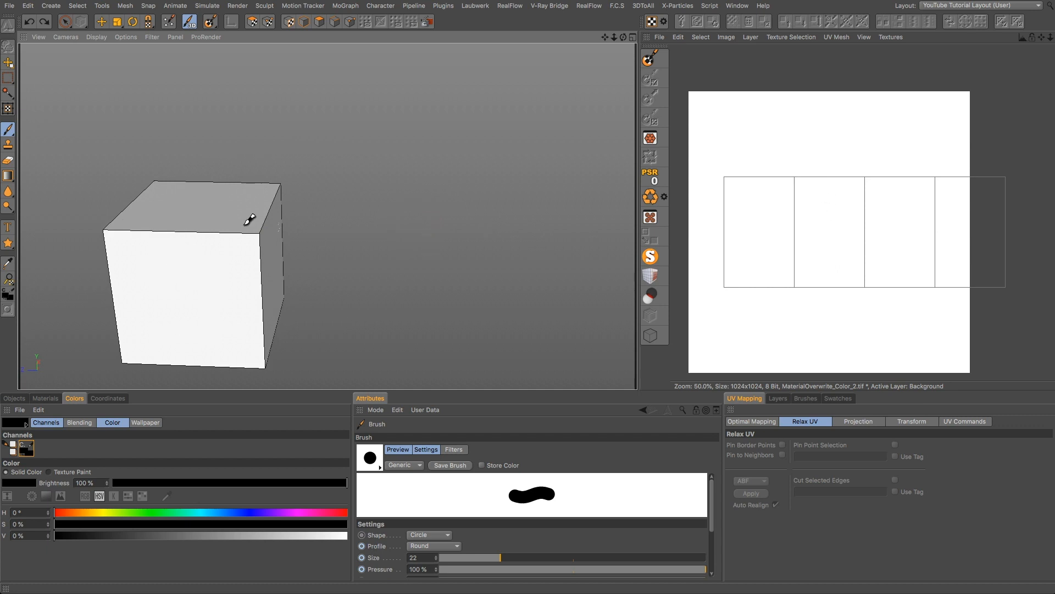
{"action": "left_click_drag", "start_coordinate": [217, 240], "coordinate": [111, 252], "text": "alt"}
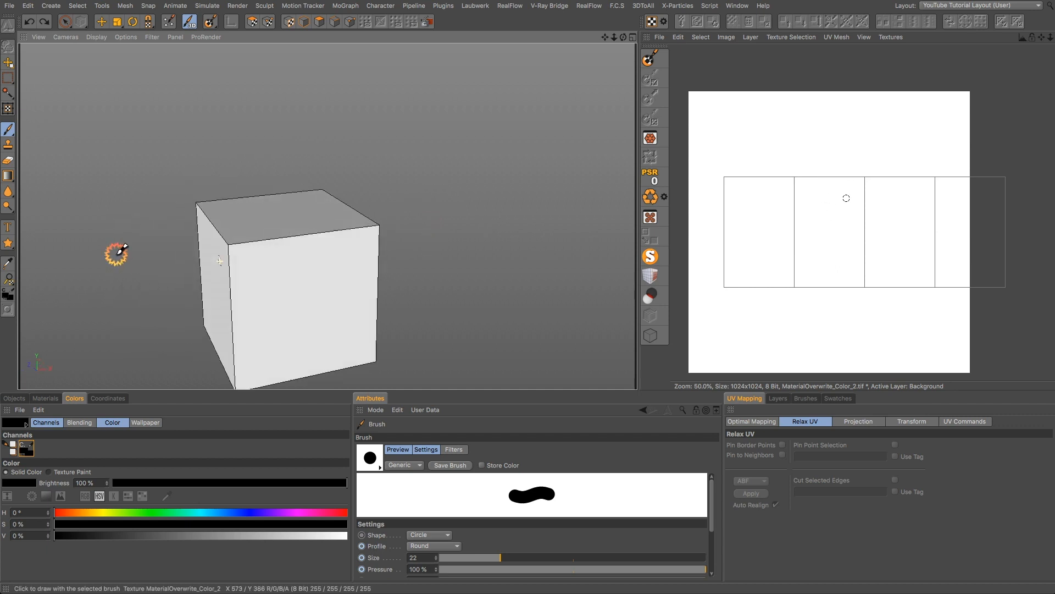
- Return to UV Polygon Edit mode and reset the cube's UVs
{"action": "left_click", "coordinate": [254, 19]}
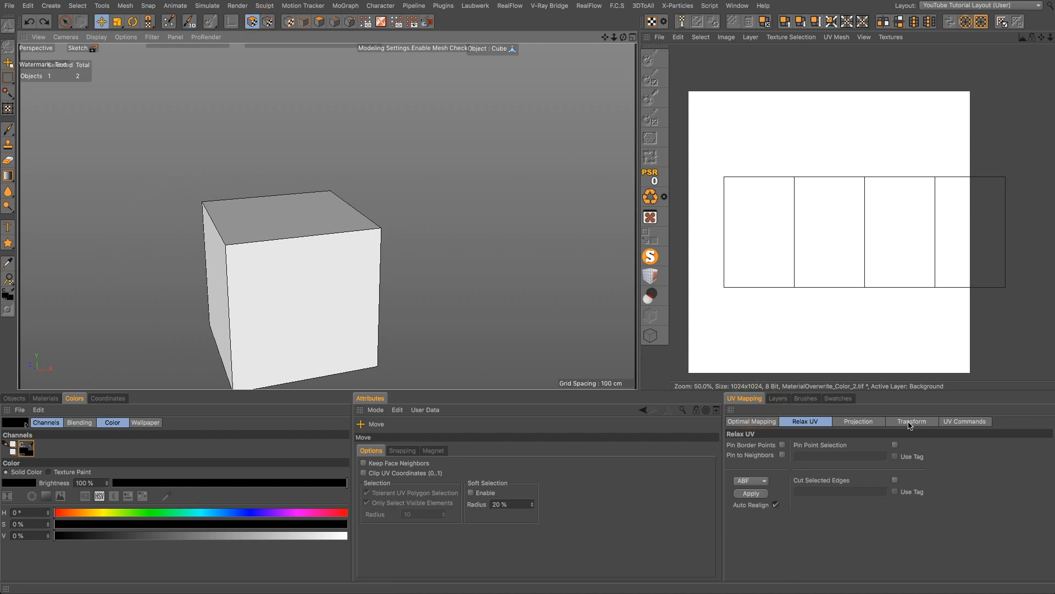
{"action": "left_click", "coordinate": [951, 423]}
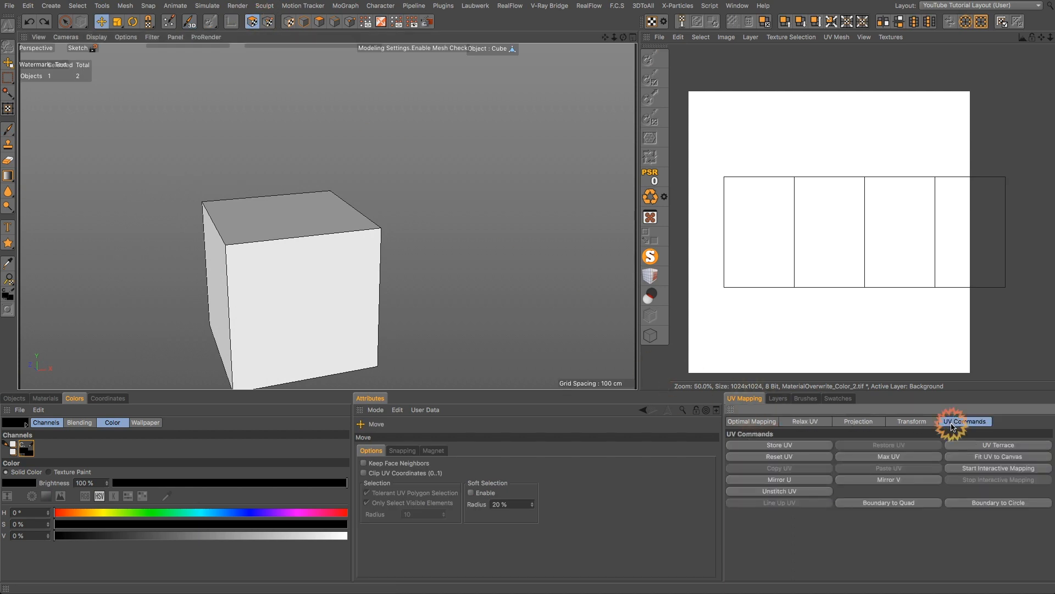
{"action": "left_click", "coordinate": [787, 457]}
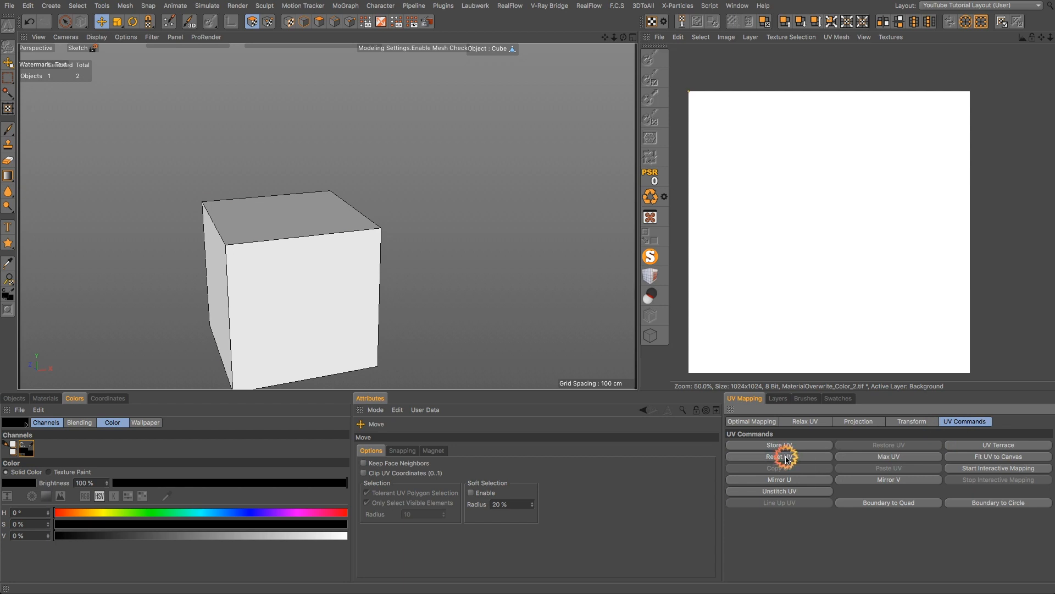
- Frame the cube in the front view and apply a Frontal projection to its UVs
{"action": "left_click", "coordinate": [847, 422]}
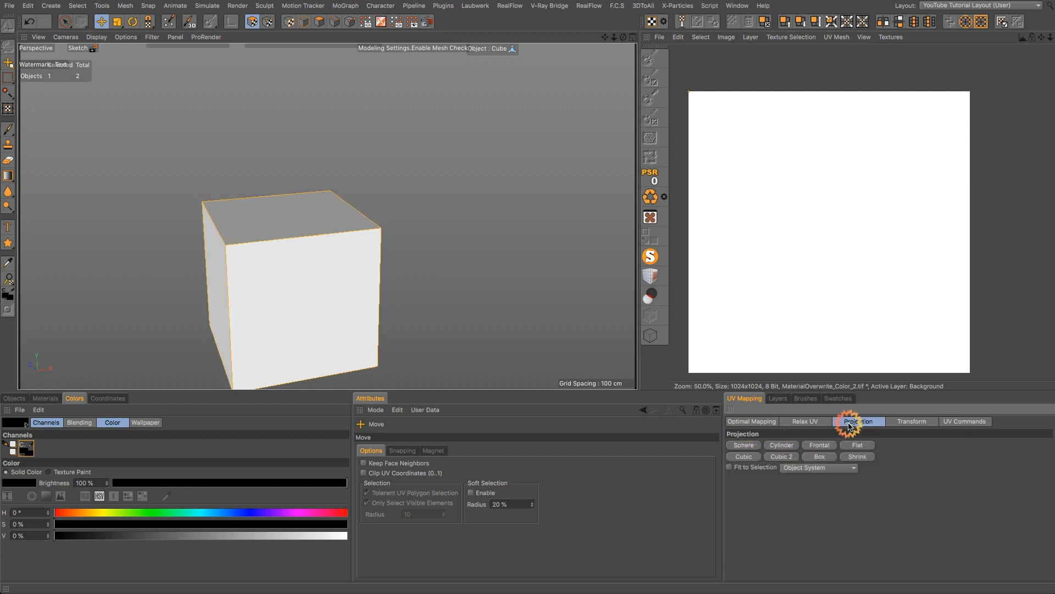
{"action": "left_click", "coordinate": [634, 38]}
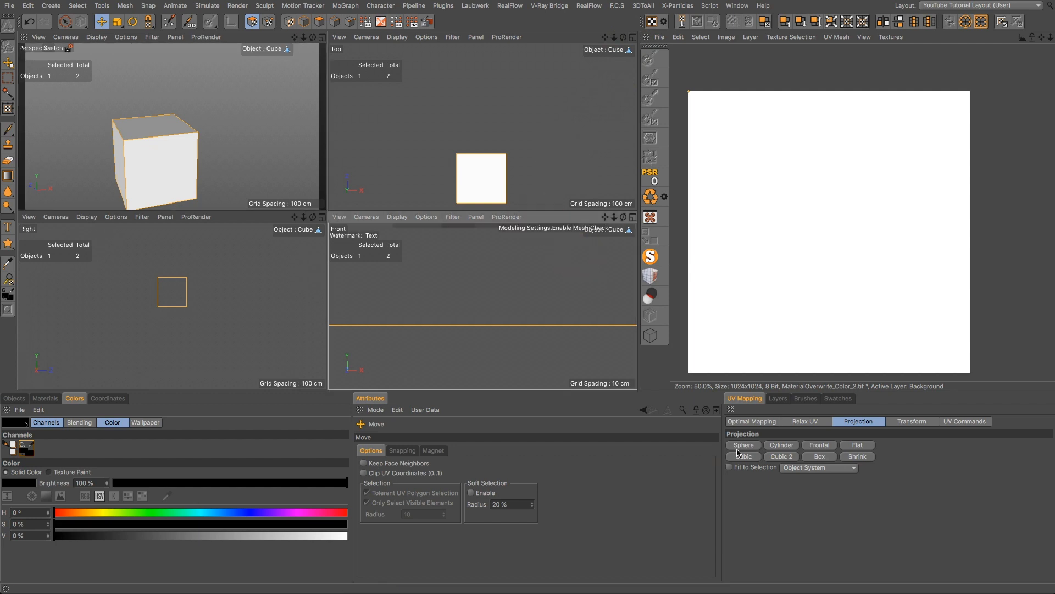
{"action": "left_click", "coordinate": [557, 220]}
{"action": "left_click", "coordinate": [448, 288]}
{"action": "scroll", "coordinate": [450, 288], "scroll_direction": "down", "scroll_amount": 10}
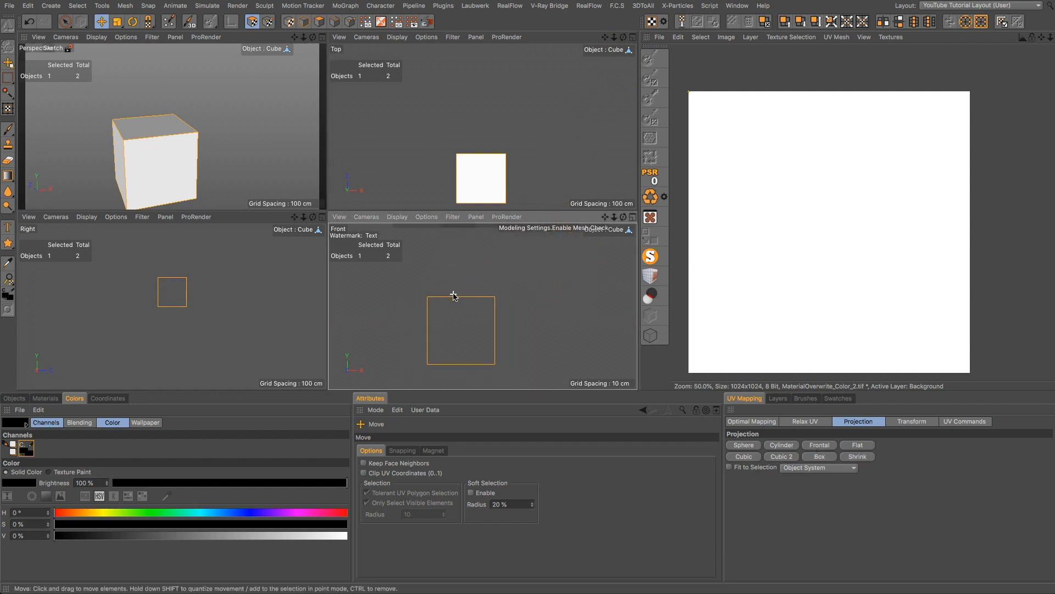
{"action": "scroll", "coordinate": [421, 357], "scroll_direction": "up", "scroll_amount": 2}
{"action": "scroll", "coordinate": [431, 312], "scroll_direction": "up", "scroll_amount": 1}
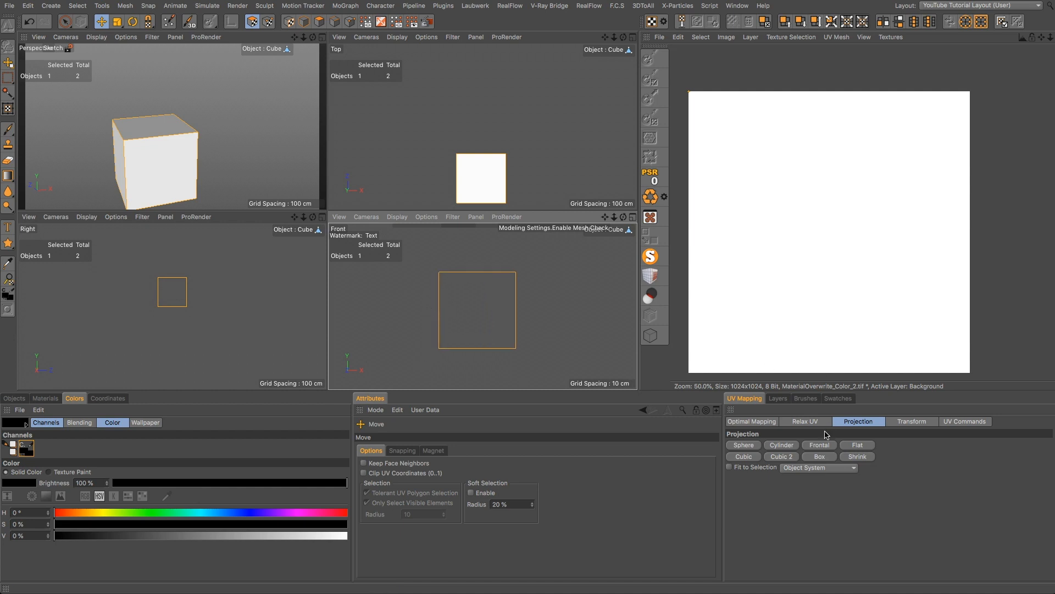
{"action": "left_click", "coordinate": [819, 445]}
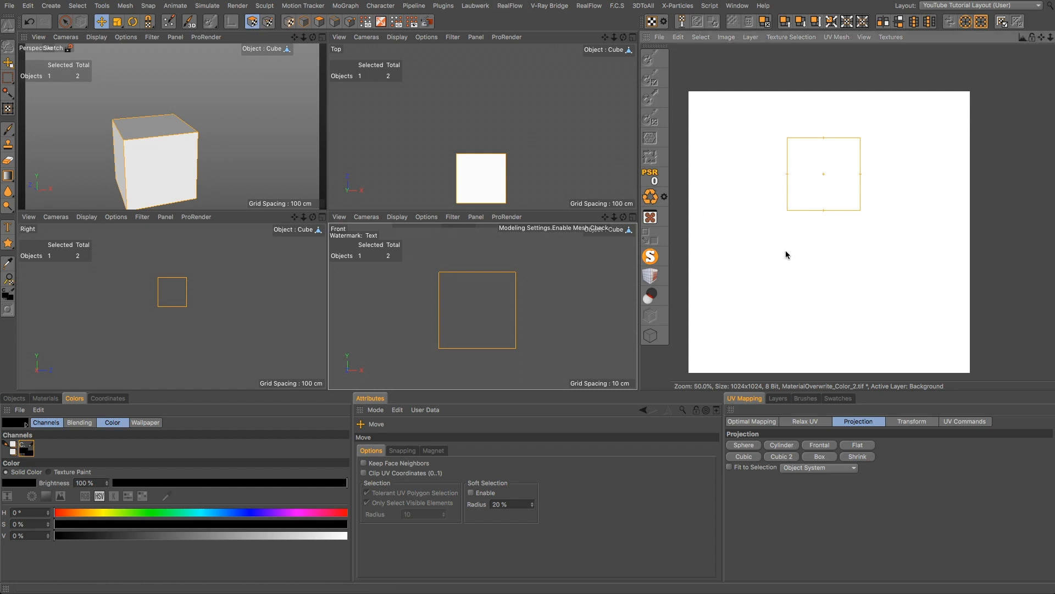
- Move the projected UV square near the middle of the canvas and rotate it slightly
{"action": "left_click_drag", "start_coordinate": [823, 241], "coordinate": [701, 358]}
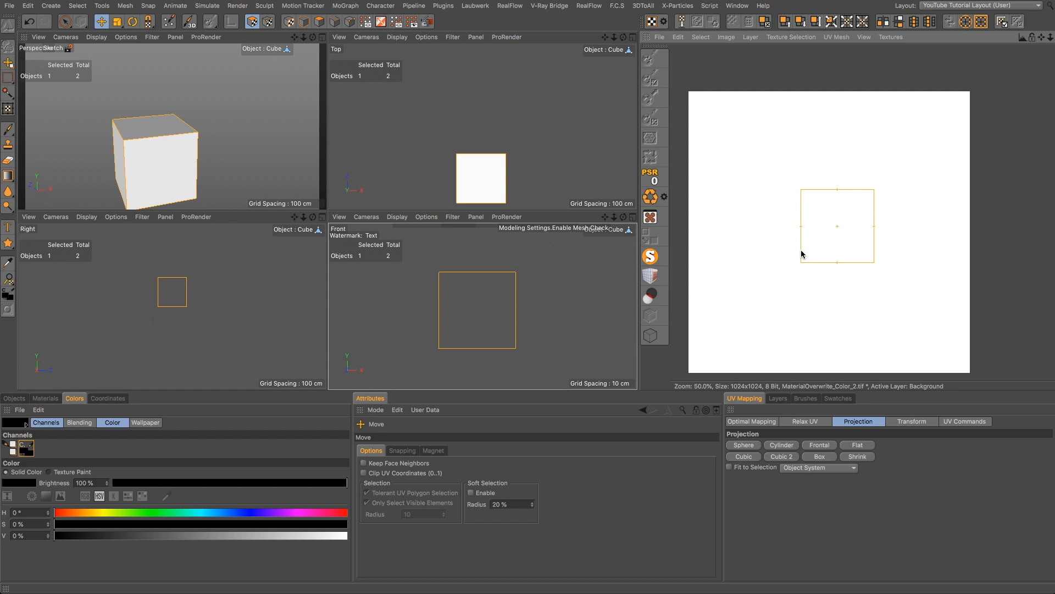
{"action": "key", "text": "r"}
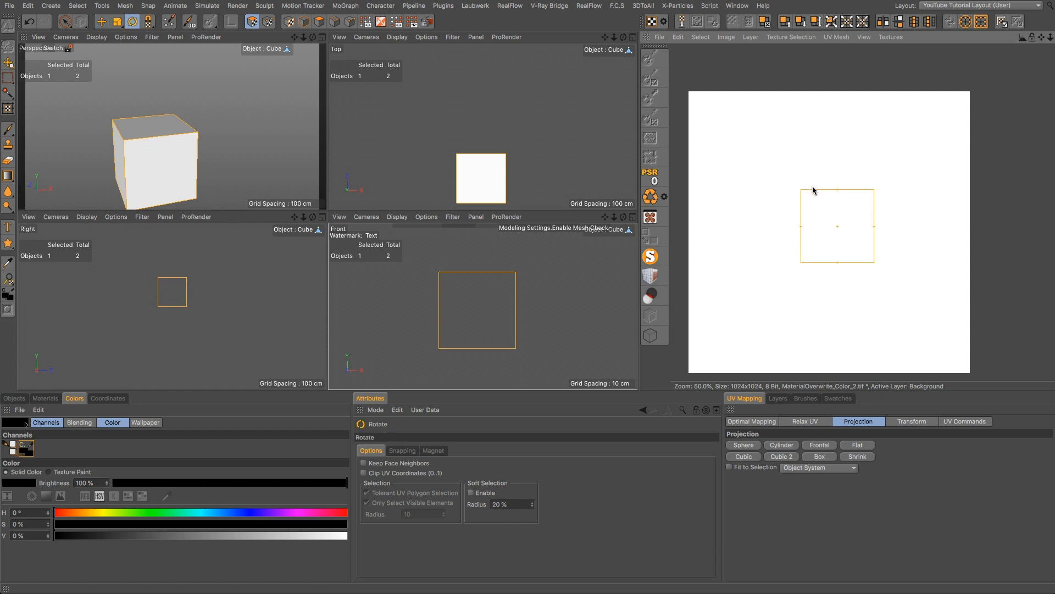
{"action": "left_click_drag", "start_coordinate": [704, 360], "coordinate": [829, 537]}
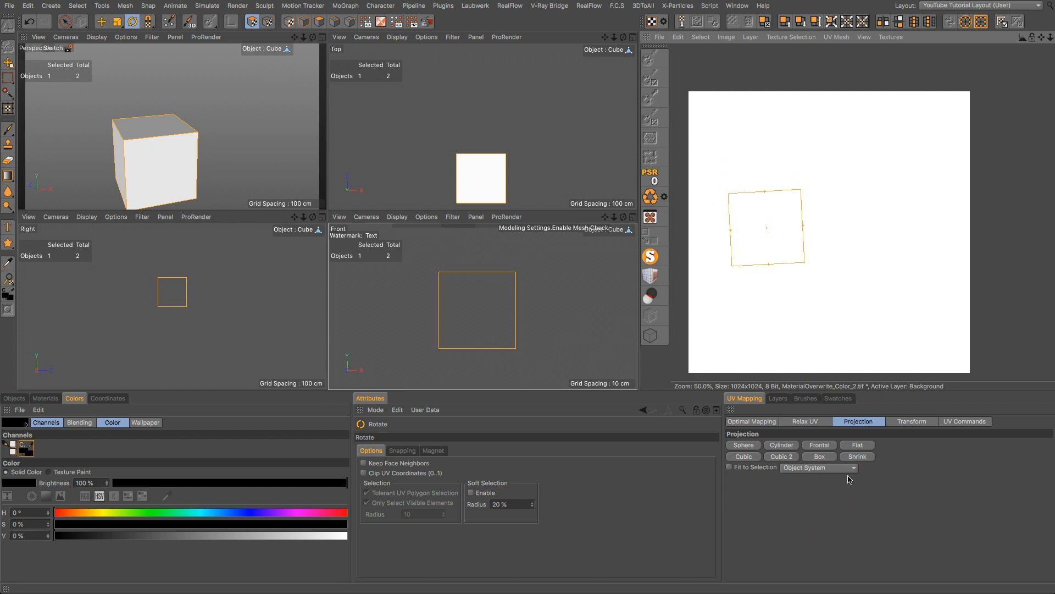
- Enlarge the rotated UV square and move it across the canvas
{"action": "key", "text": "t"}
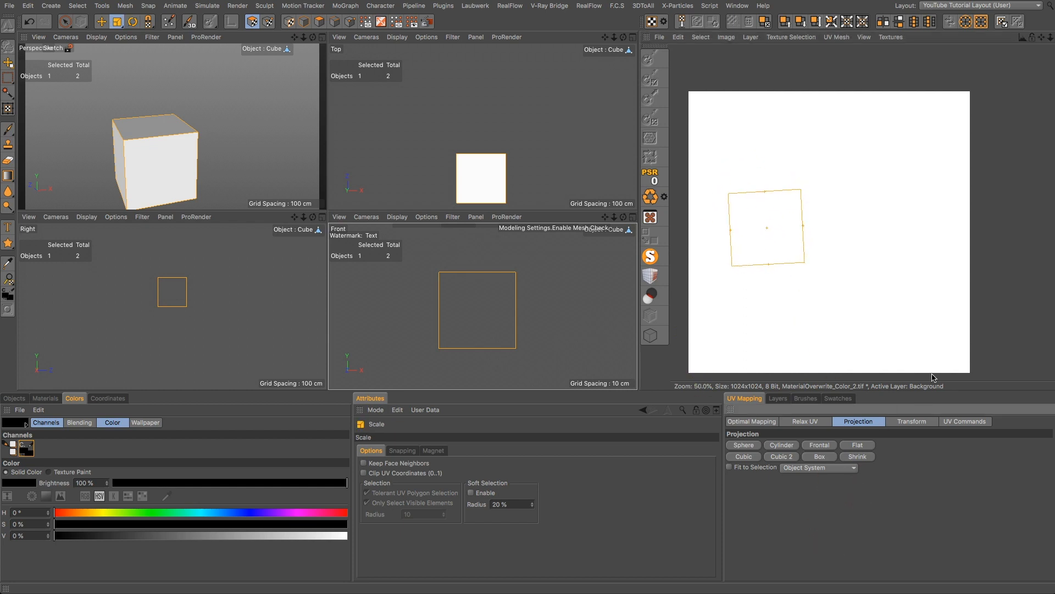
{"action": "mouse_move", "coordinate": [843, 261]}
{"action": "left_mouse_down"}
{"action": "mouse_move", "coordinate": [711, 361]}
{"action": "mouse_move", "coordinate": [658, 361]}
{"action": "mouse_move", "coordinate": [702, 360]}
{"action": "mouse_move", "coordinate": [842, 261]}
{"action": "left_mouse_up"}
{"action": "key", "text": "e"}
{"action": "left_click_drag", "start_coordinate": [752, 259], "coordinate": [843, 282]}
- Scale the tilted UV square up further on the canvas
{"action": "key", "text": "t"}
{"action": "scroll", "coordinate": [844, 282], "scroll_direction": "down", "scroll_amount": 1}
{"action": "scroll", "coordinate": [749, 309], "scroll_direction": "up", "scroll_amount": 3}
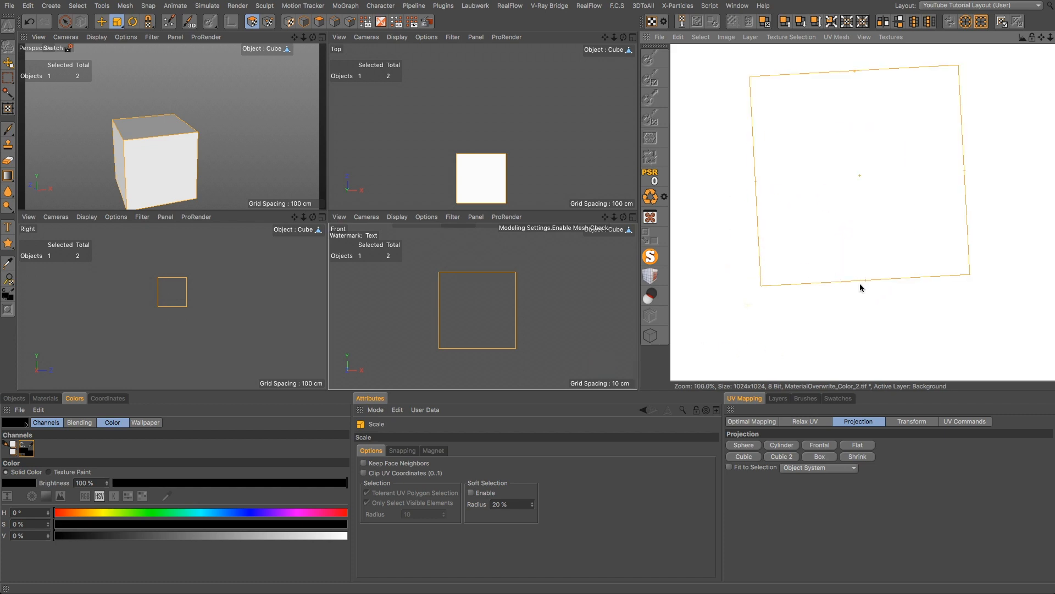
{"action": "scroll", "coordinate": [862, 288], "scroll_direction": "down", "scroll_amount": 1}
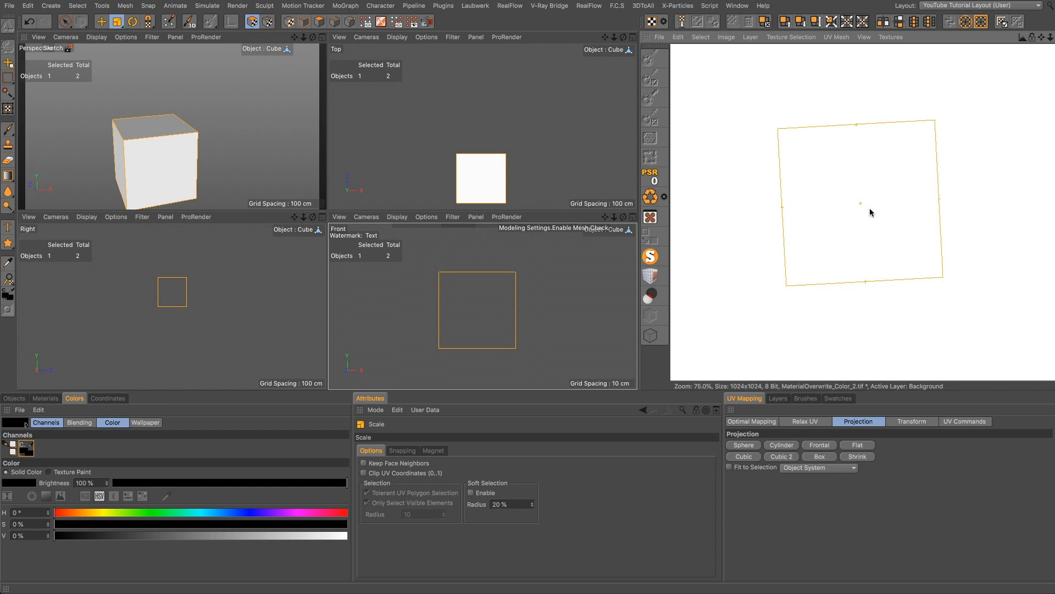
{"action": "scroll", "coordinate": [873, 241], "scroll_direction": "down", "scroll_amount": 1}
{"action": "scroll", "coordinate": [872, 241], "scroll_direction": "down", "scroll_amount": 1}
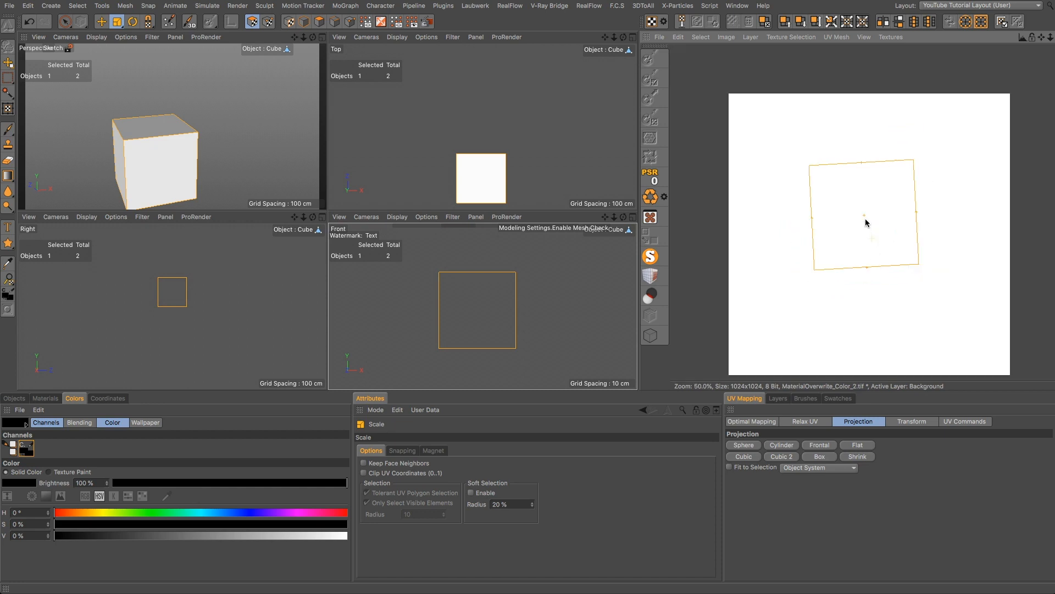
{"action": "mouse_move", "coordinate": [703, 358]}
{"action": "left_mouse_down"}
{"action": "mouse_move", "coordinate": [691, 365]}
{"action": "mouse_move", "coordinate": [717, 359]}
{"action": "mouse_move", "coordinate": [704, 361]}
{"action": "left_mouse_up"}
{"action": "left_click", "coordinate": [853, 227]}
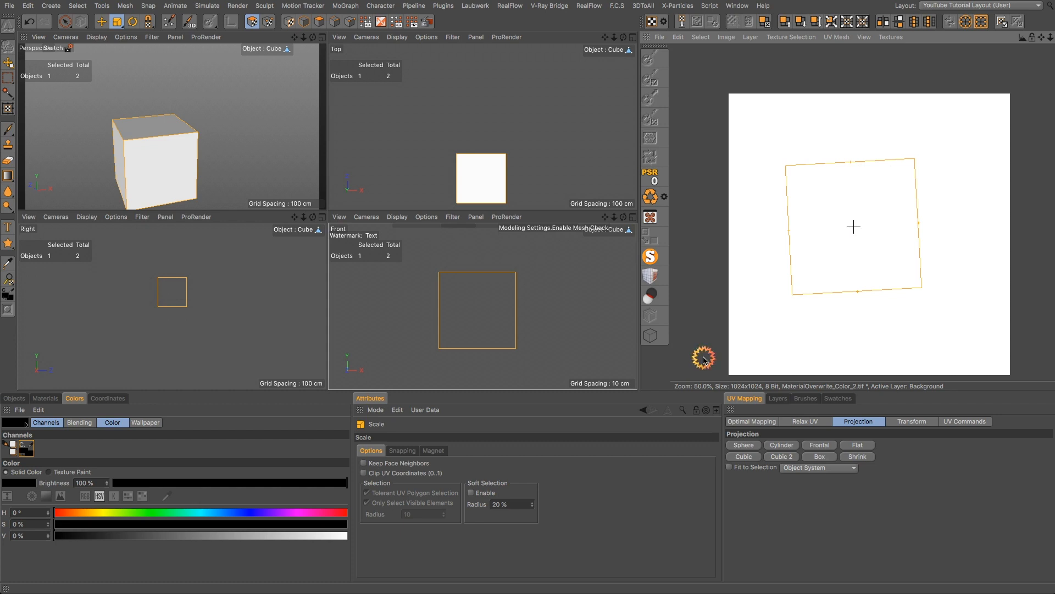
{"action": "left_click_drag", "start_coordinate": [704, 360], "coordinate": [706, 360]}
{"action": "left_click", "coordinate": [853, 217]}
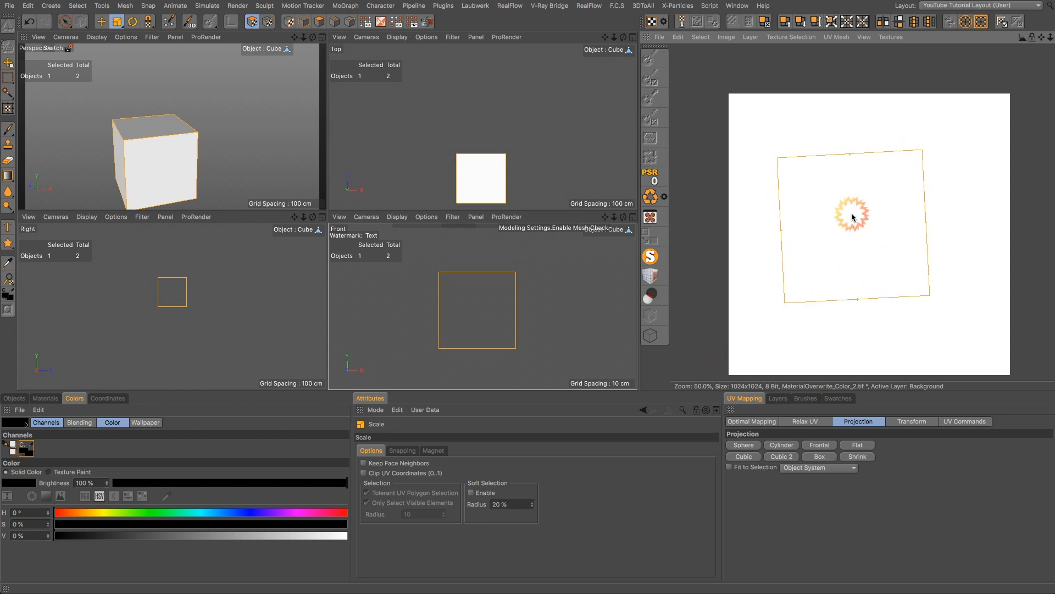
- Undo all the moves, rotations and scalings of the UV square back to the original Frontal projection
{"action": "key", "text": "super+z"}
{"action": "key", "text": "super+z"}
{"action": "key", "text": "super+z"}
{"action": "key", "text": "super+z"}
{"action": "key", "text": "super+z"}
{"action": "key", "text": "super+z"}
{"action": "key", "text": "super+z"}
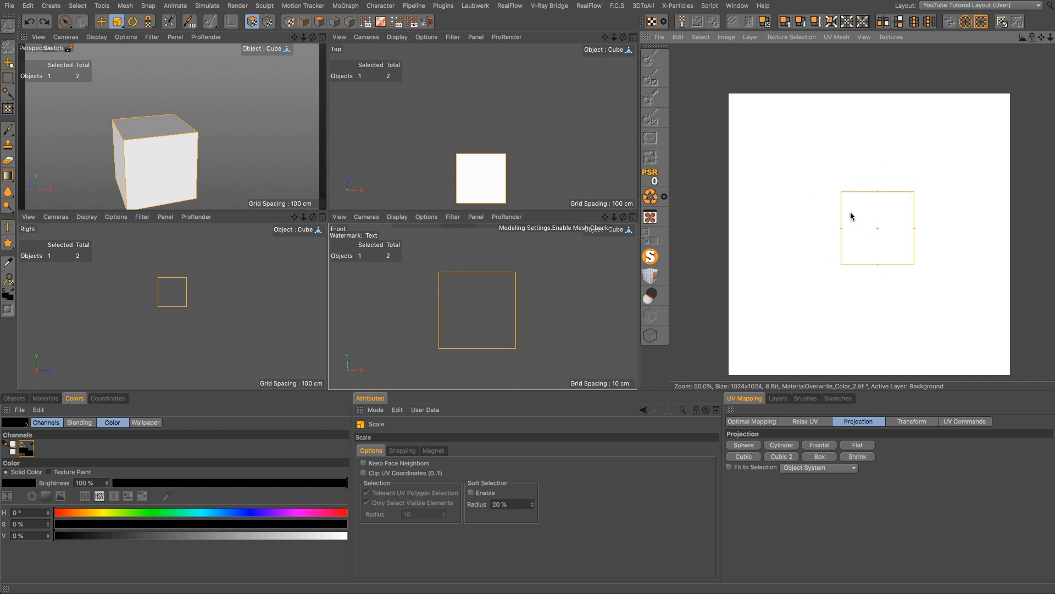
{"action": "key", "text": "super+z"}
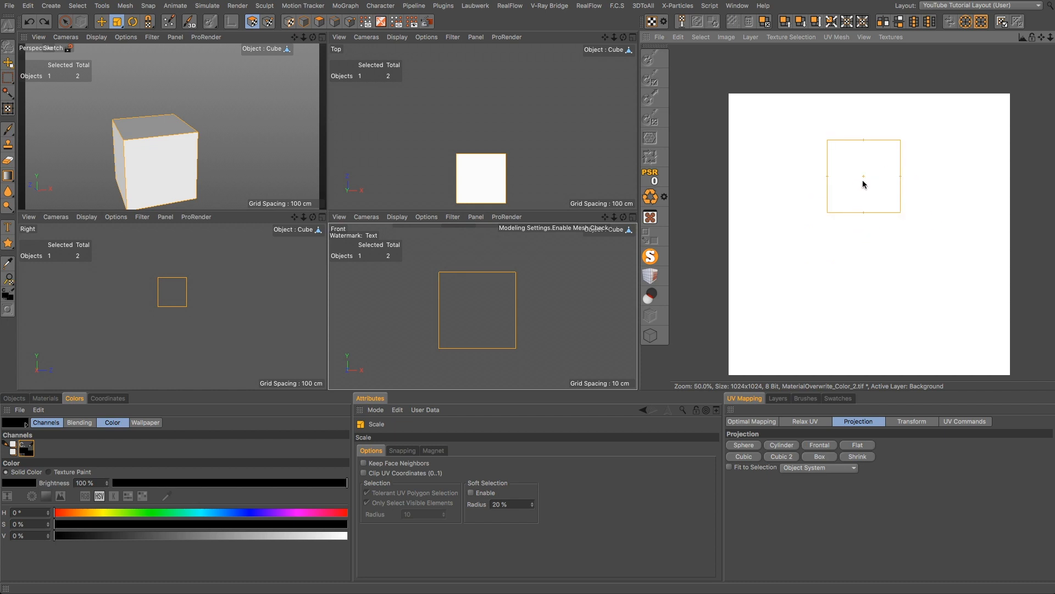
- Move the UV square down to the middle of the canvas
{"action": "left_click_drag", "start_coordinate": [864, 177], "coordinate": [861, 234]}
{"action": "key", "text": "r"}
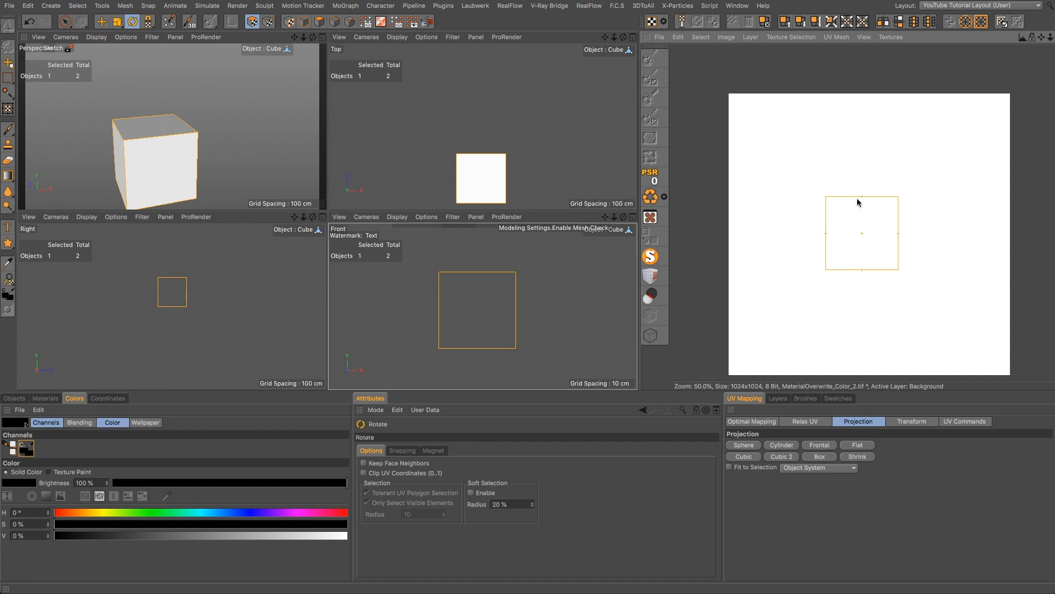
{"action": "left_click_drag", "start_coordinate": [704, 361], "coordinate": [704, 360]}
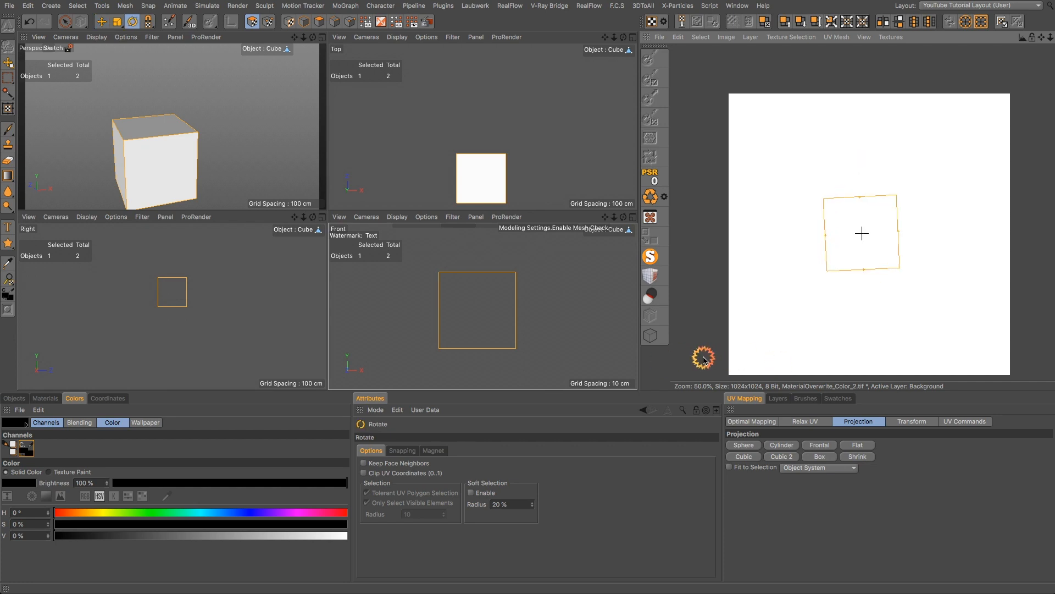
{"action": "key", "text": "ctrl+z"}
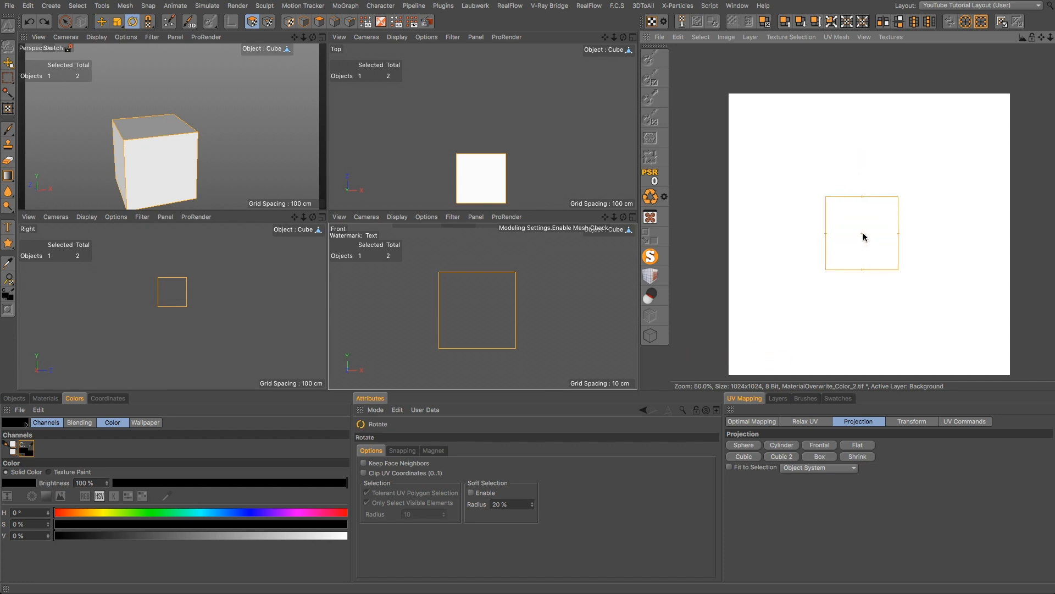
- Enlarge the UV square slightly and nudge it sideways near the middle of the canvas
{"action": "key", "text": "t"}
{"action": "left_click_drag", "start_coordinate": [704, 361], "coordinate": [704, 359]}
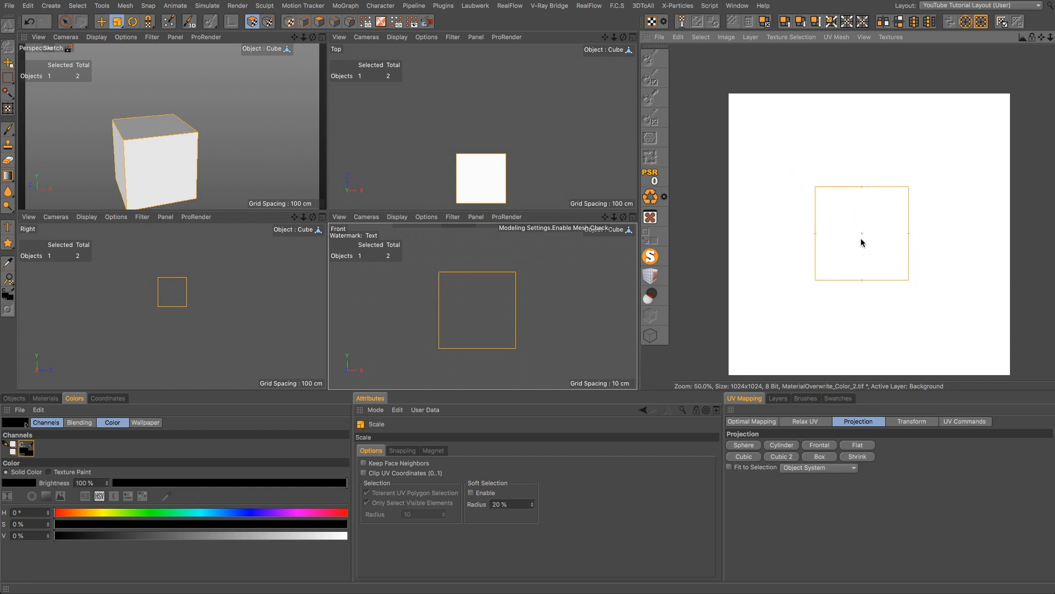
{"action": "key", "text": "e"}
{"action": "left_click_drag", "start_coordinate": [861, 238], "coordinate": [871, 236]}
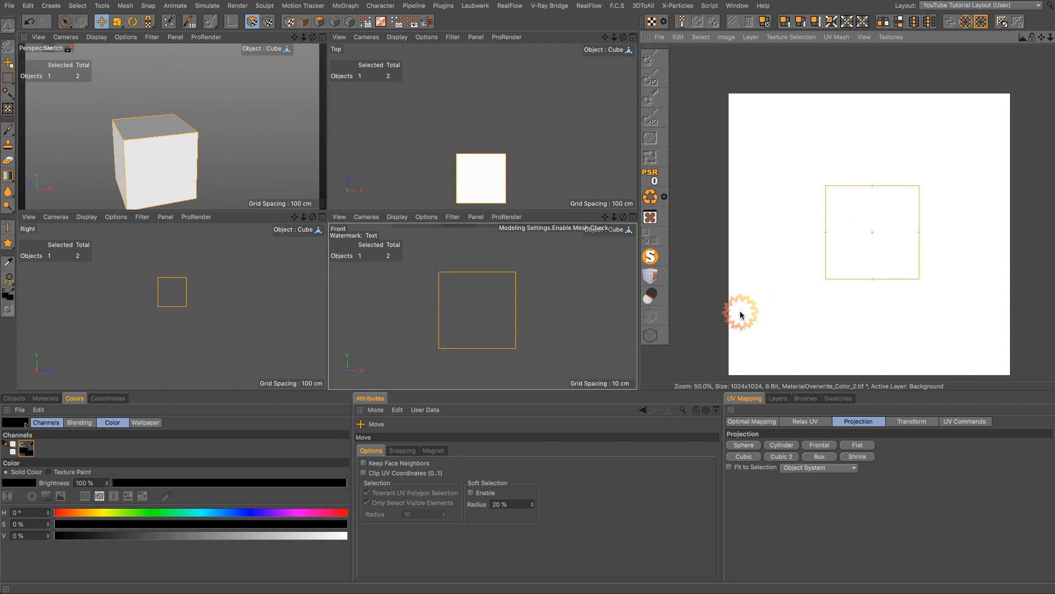
- In Edge mode, select the cube's cut edges: two neighbouring verticals, the bottom edge joining them, and the parallel top and bottom edges
{"action": "left_click", "coordinate": [322, 36]}
{"action": "left_click", "coordinate": [372, 219]}
{"action": "left_click_drag", "start_coordinate": [333, 257], "coordinate": [431, 332], "text": "alt"}
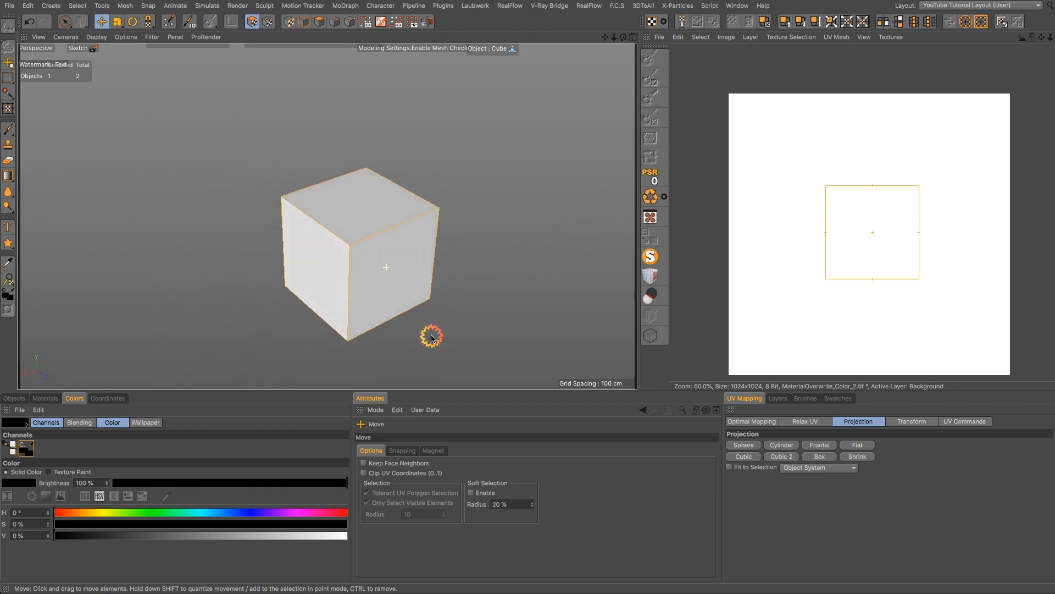
{"action": "left_click", "coordinate": [334, 22]}
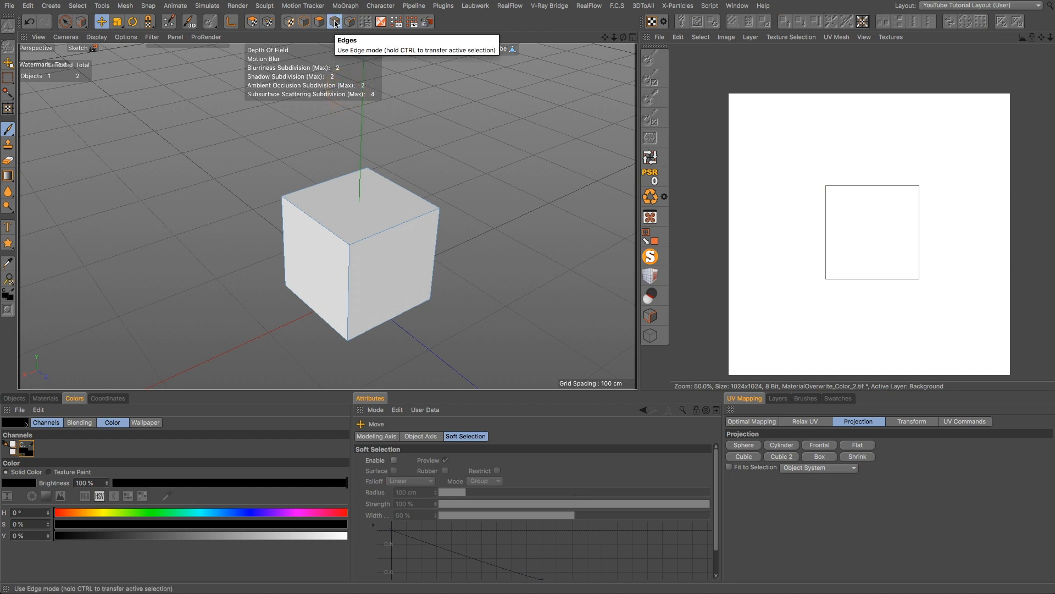
{"action": "mouse_move", "coordinate": [336, 227]}
{"action": "left_mouse_down", "text": "alt"}
{"action": "mouse_move", "coordinate": [334, 259]}
{"action": "mouse_move", "coordinate": [299, 233]}
{"action": "mouse_move", "coordinate": [323, 303]}
{"action": "left_mouse_up", "text": "alt"}
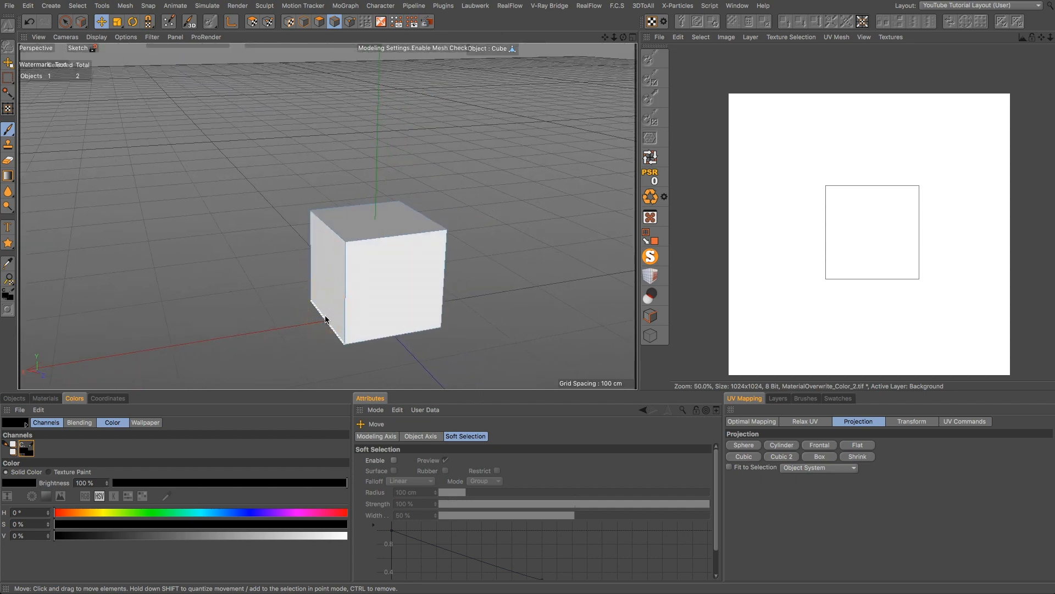
{"action": "left_click", "coordinate": [326, 319]}
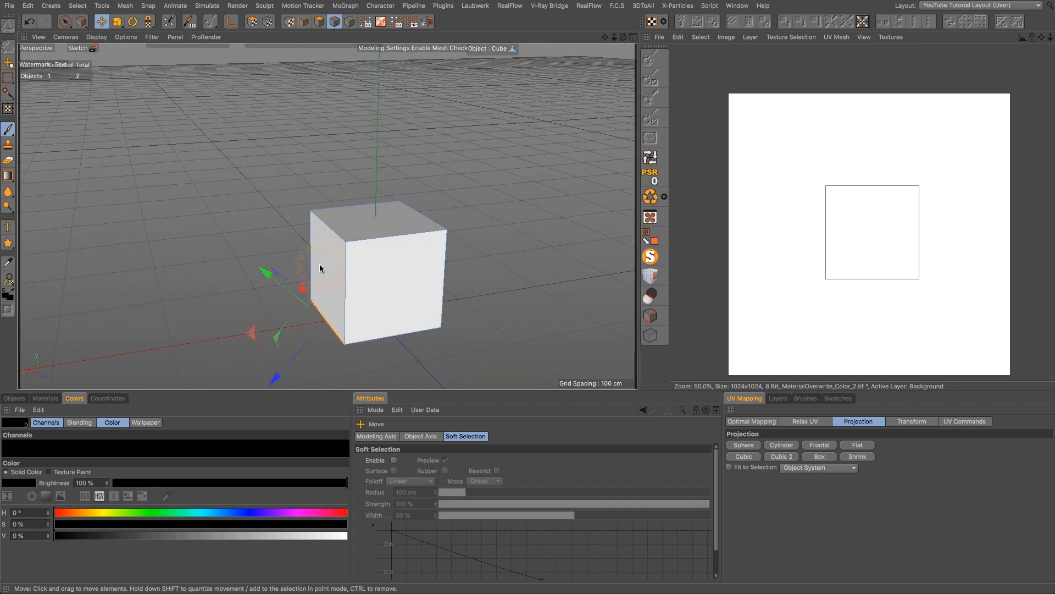
{"action": "left_click", "coordinate": [311, 254], "text": "shift"}
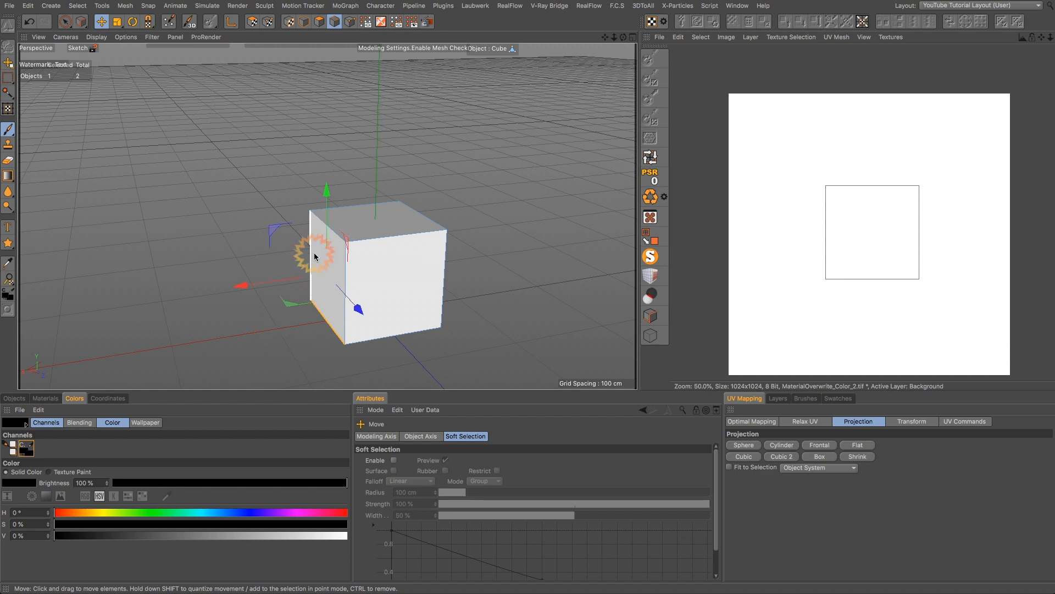
{"action": "left_click", "coordinate": [343, 275], "text": "shift"}
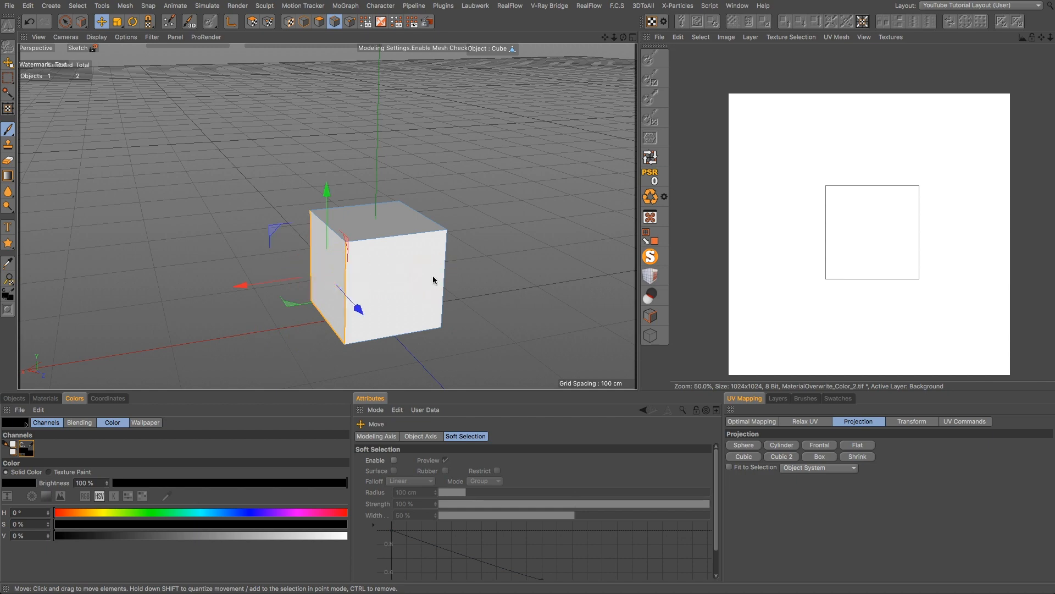
{"action": "left_click", "coordinate": [406, 320], "text": "shift"}
{"action": "left_click_drag", "start_coordinate": [383, 285], "coordinate": [377, 198], "text": "alt"}
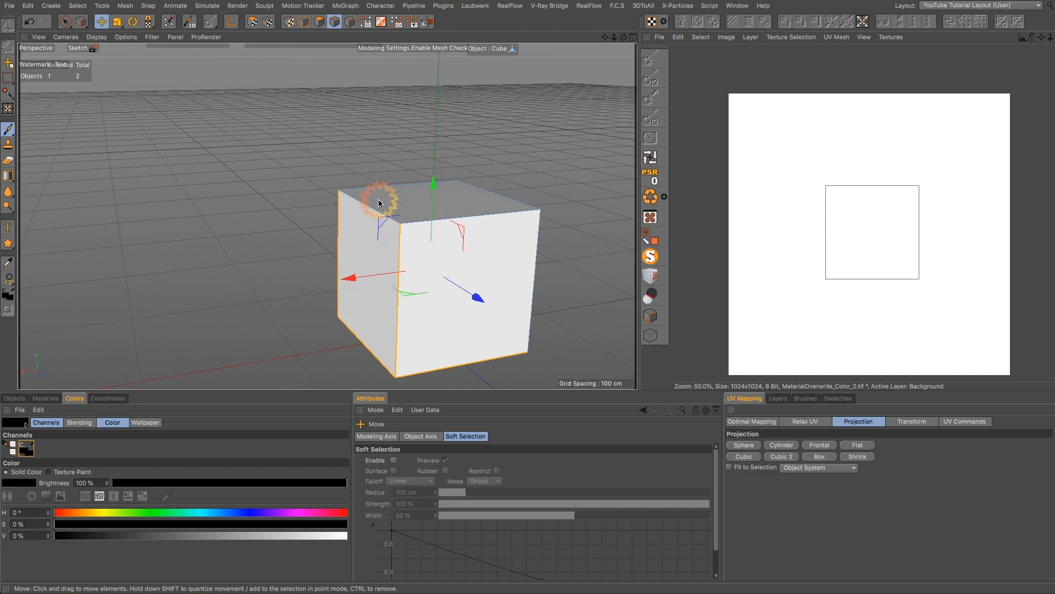
{"action": "left_click_drag", "start_coordinate": [472, 216], "coordinate": [388, 264], "text": "alt"}
{"action": "left_click_drag", "start_coordinate": [637, 356], "coordinate": [423, 214], "text": "alt"}
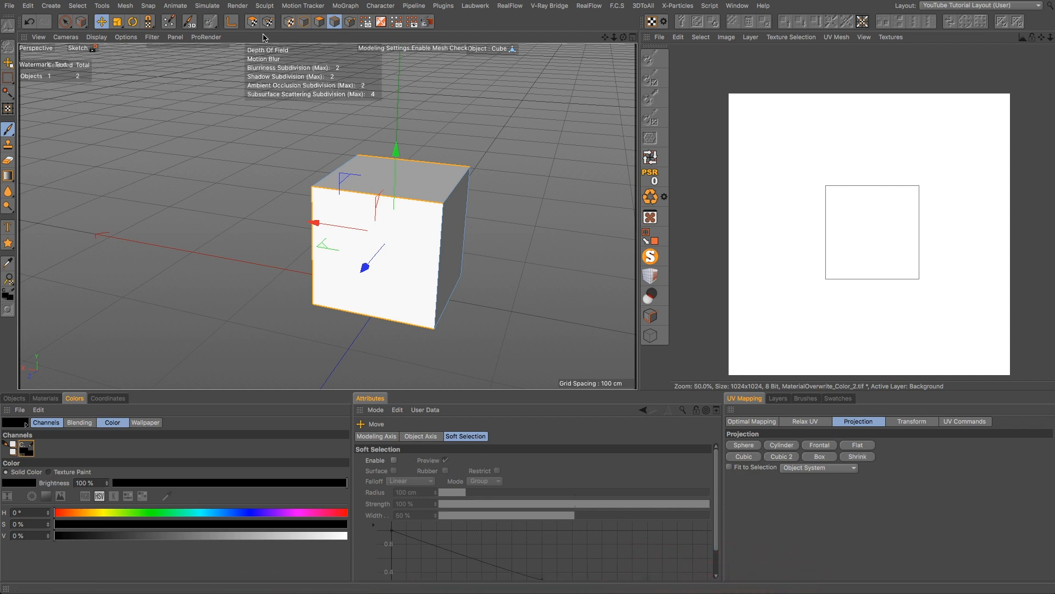
- Relax the cube's UVs with ABF and Cut Selected Edges enabled, unfolding them into a cross-shaped layout
{"action": "left_click", "coordinate": [251, 23]}
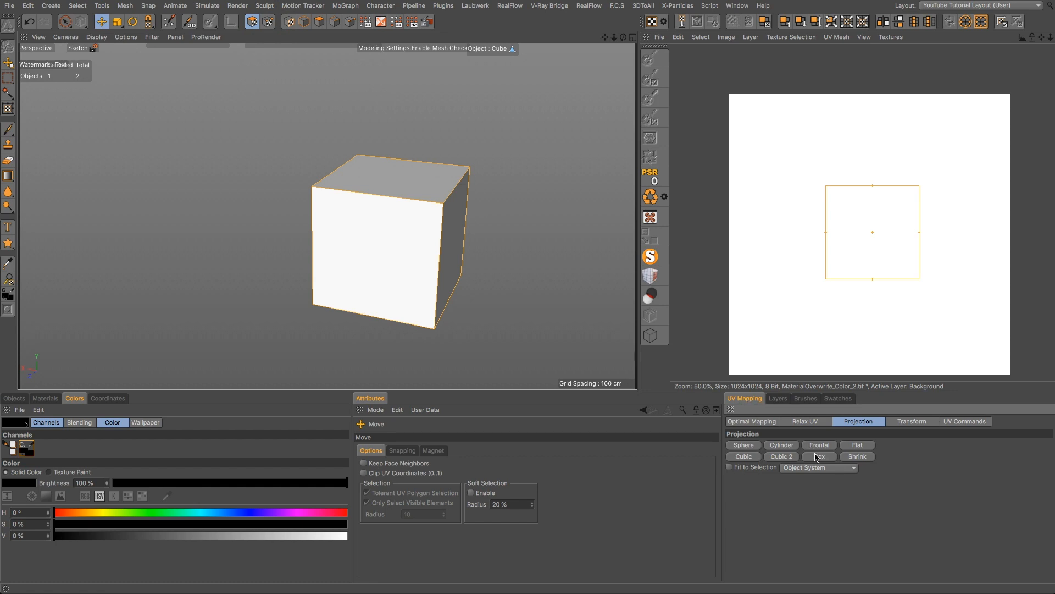
{"action": "left_click", "coordinate": [804, 423]}
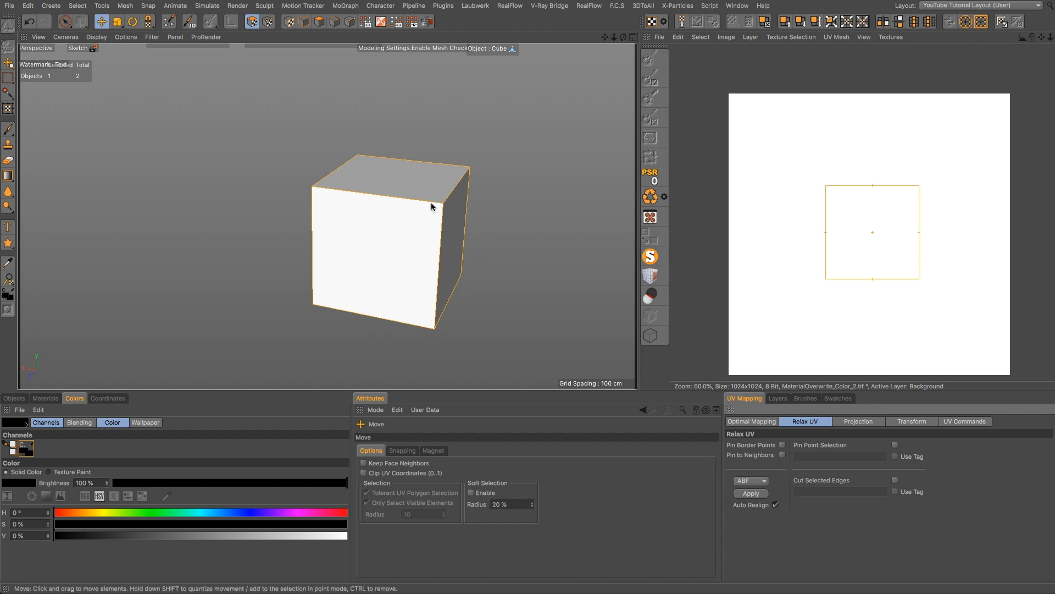
{"action": "left_click", "coordinate": [895, 480]}
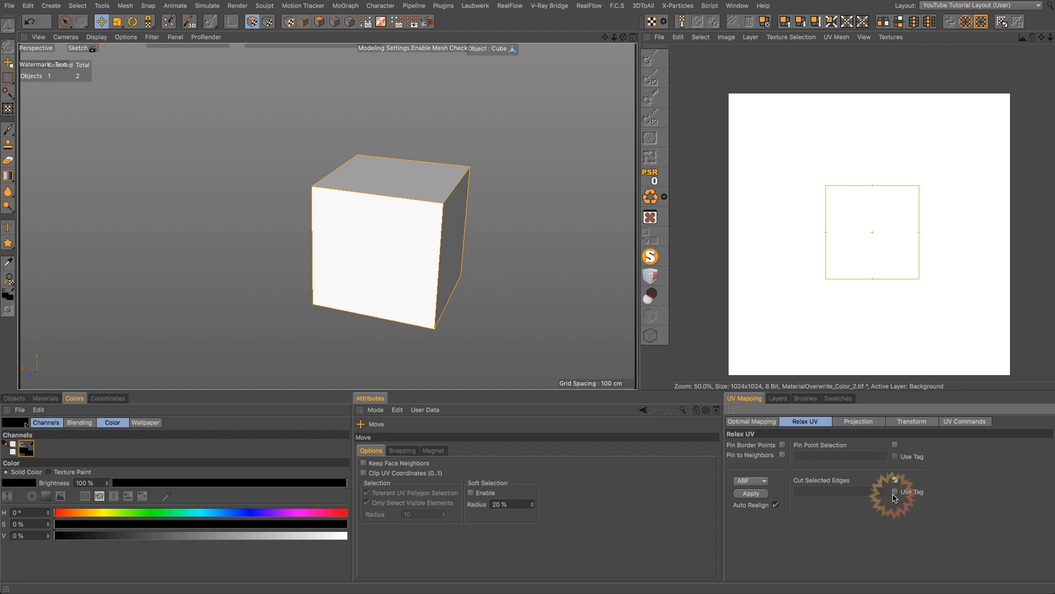
{"action": "left_click", "coordinate": [752, 495]}
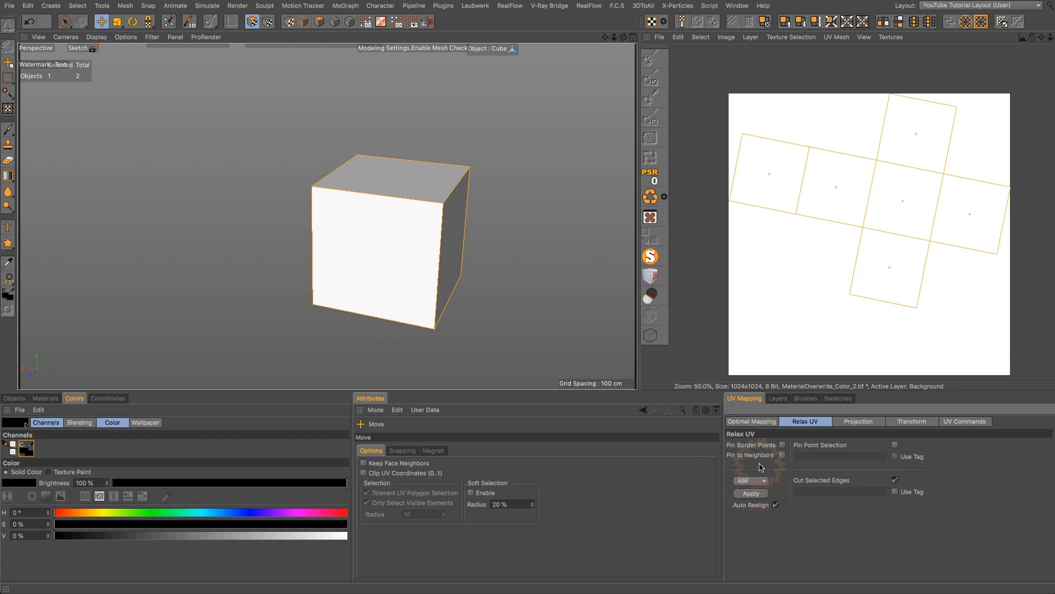
{"action": "scroll", "coordinate": [897, 160], "scroll_direction": "up", "scroll_amount": 1}
{"action": "scroll", "coordinate": [892, 202], "scroll_direction": "down", "scroll_amount": 1}
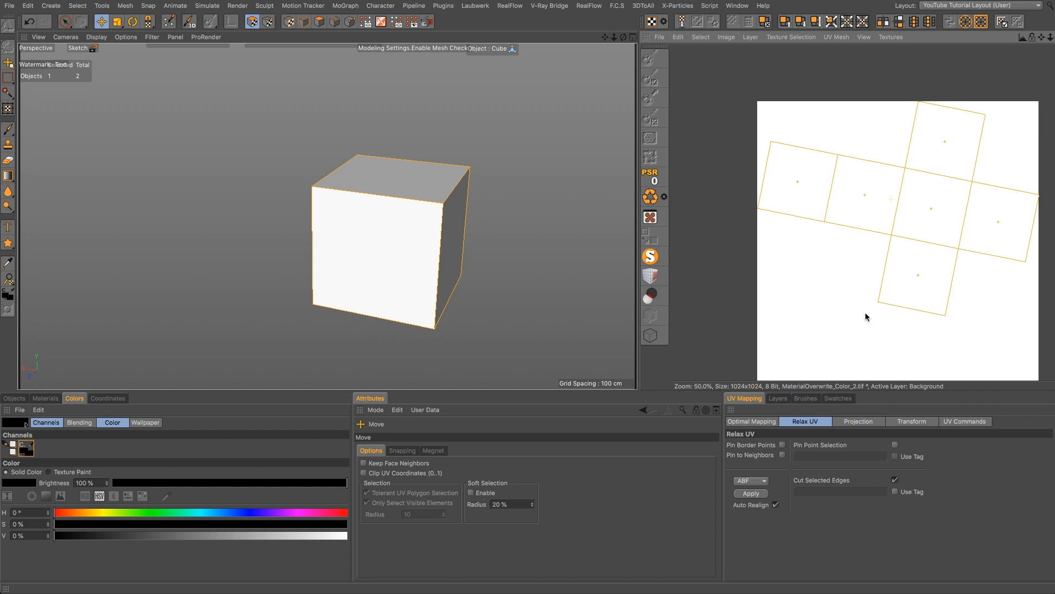
- Apply a Frontal projection to the cube's UVs with the Front view active
{"action": "left_click", "coordinate": [858, 421]}
{"action": "middle_click", "coordinate": [629, 85]}
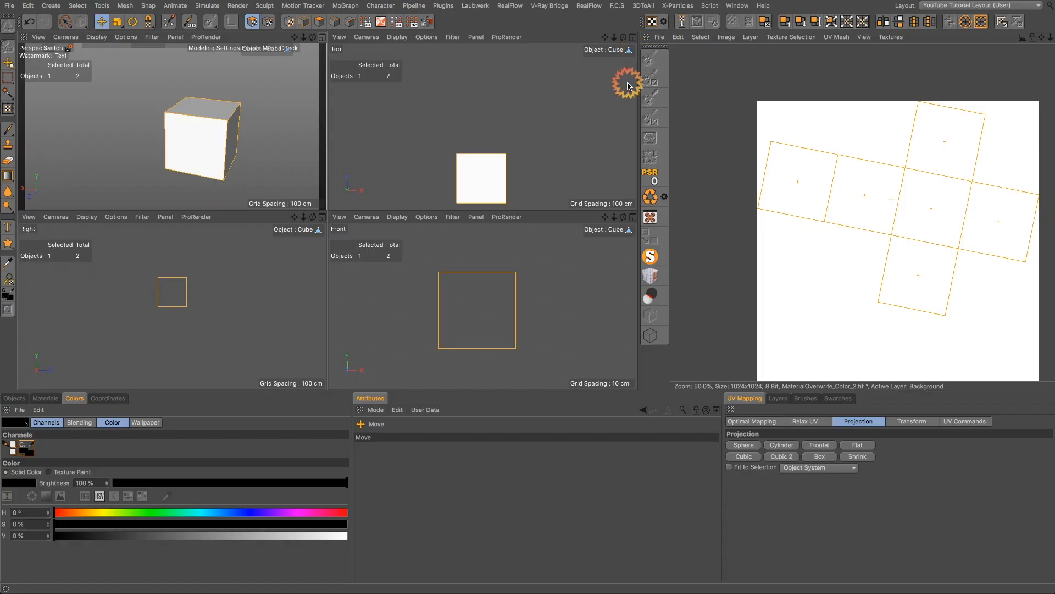
{"action": "left_click", "coordinate": [627, 86]}
{"action": "left_click", "coordinate": [532, 246]}
{"action": "left_click", "coordinate": [309, 69]}
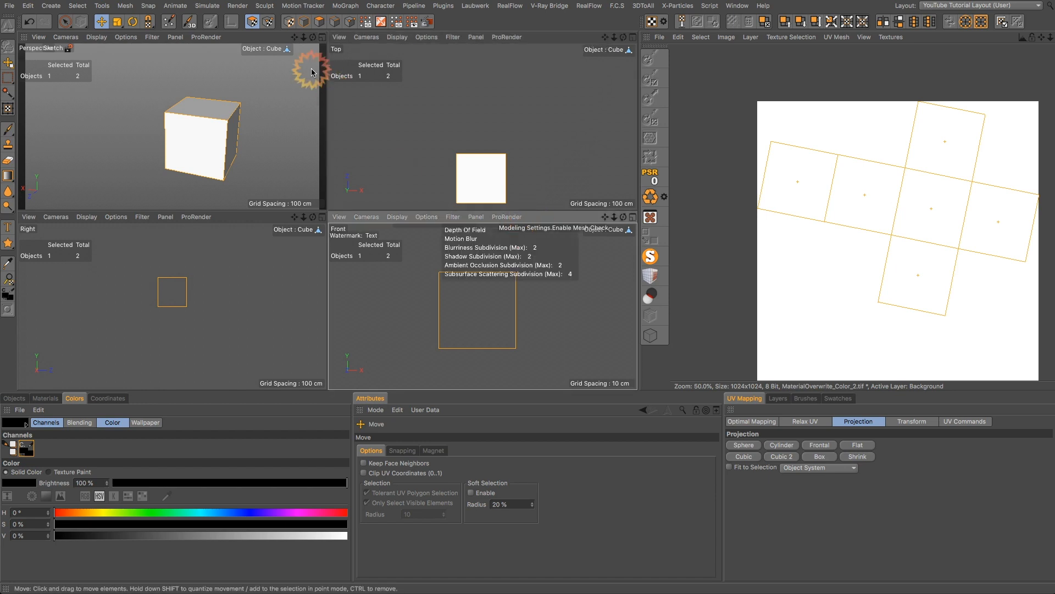
{"action": "left_click", "coordinate": [832, 456]}
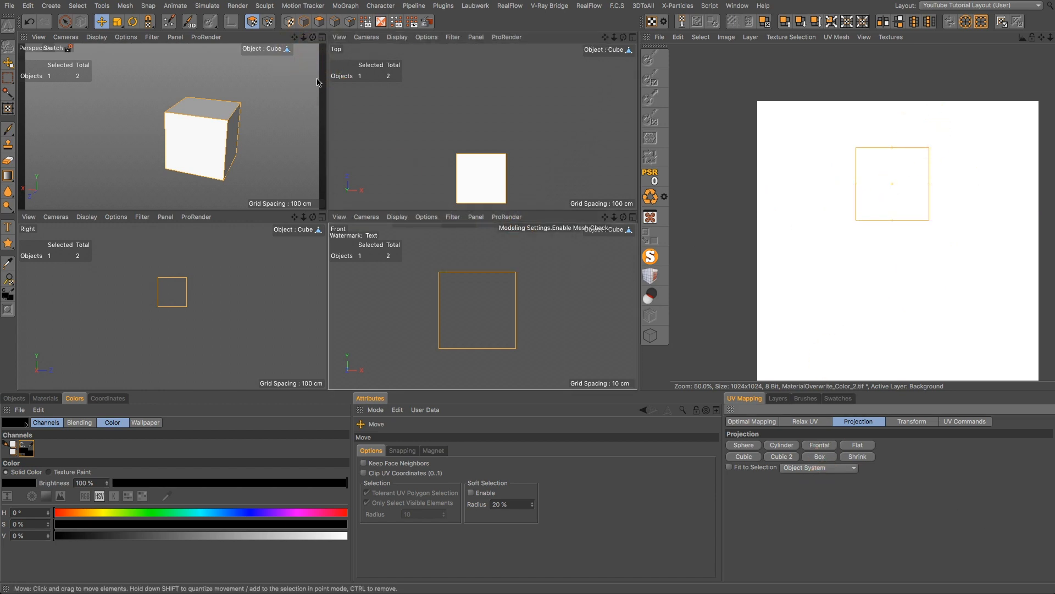
- In Point mode, select the two bottom corner points of the cube's side face in the perspective view
{"action": "middle_click", "coordinate": [327, 137]}
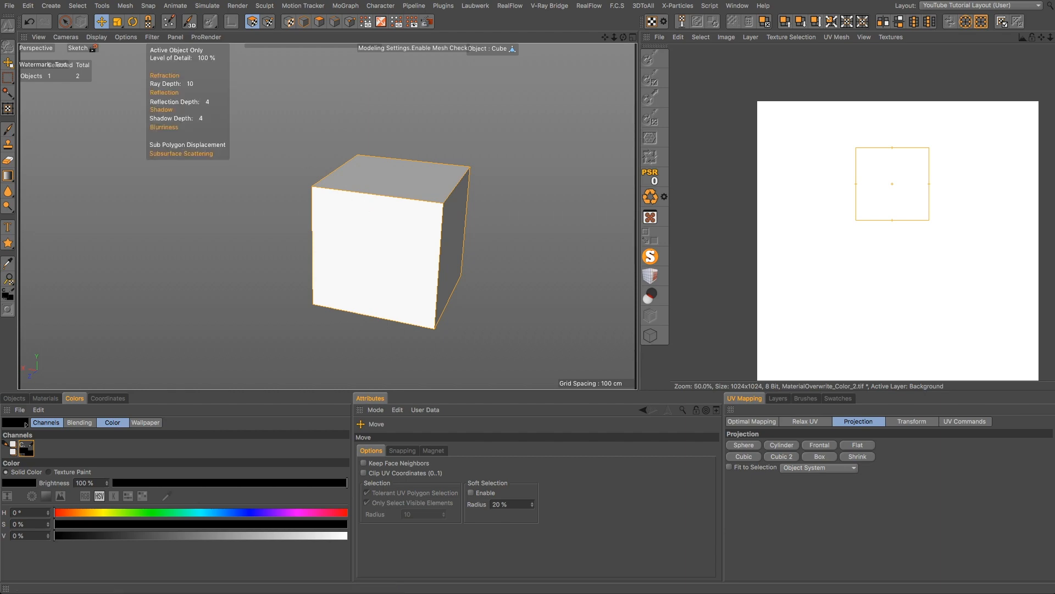
{"action": "left_click", "coordinate": [348, 22]}
{"action": "left_click", "coordinate": [405, 233]}
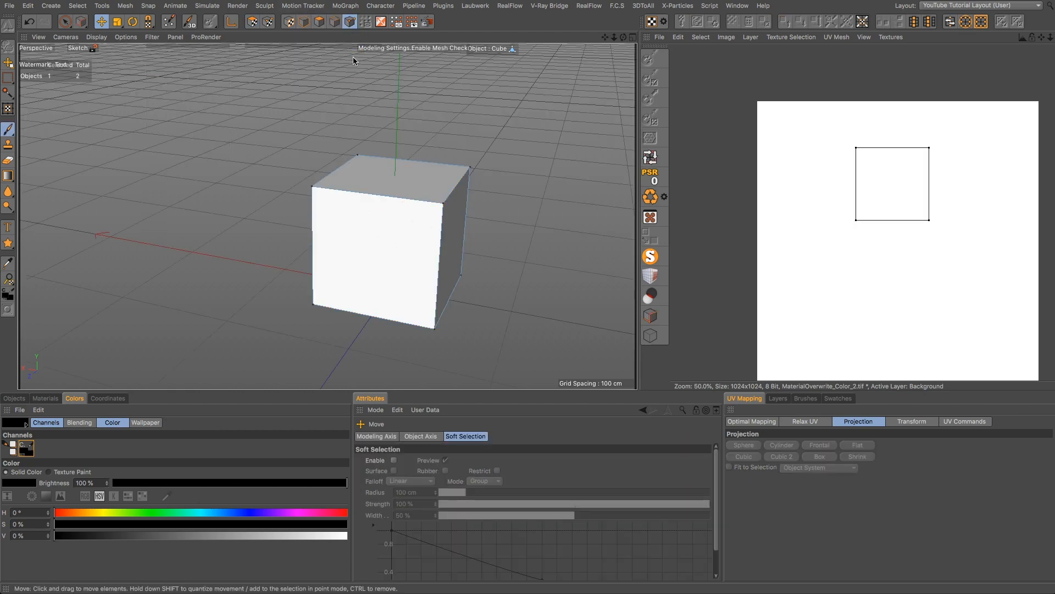
{"action": "left_click", "coordinate": [335, 22]}
{"action": "left_click", "coordinate": [358, 153]}
{"action": "left_click", "coordinate": [375, 233]}
{"action": "left_click_drag", "start_coordinate": [375, 231], "coordinate": [302, 206], "text": "alt"}
{"action": "left_click", "coordinate": [350, 22]}
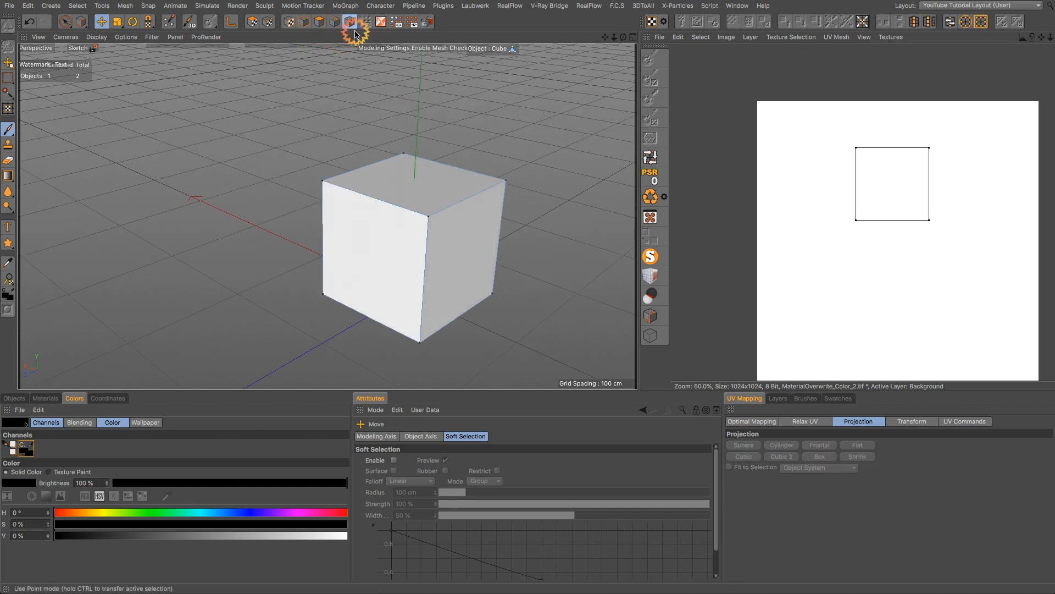
{"action": "left_click", "coordinate": [427, 334]}
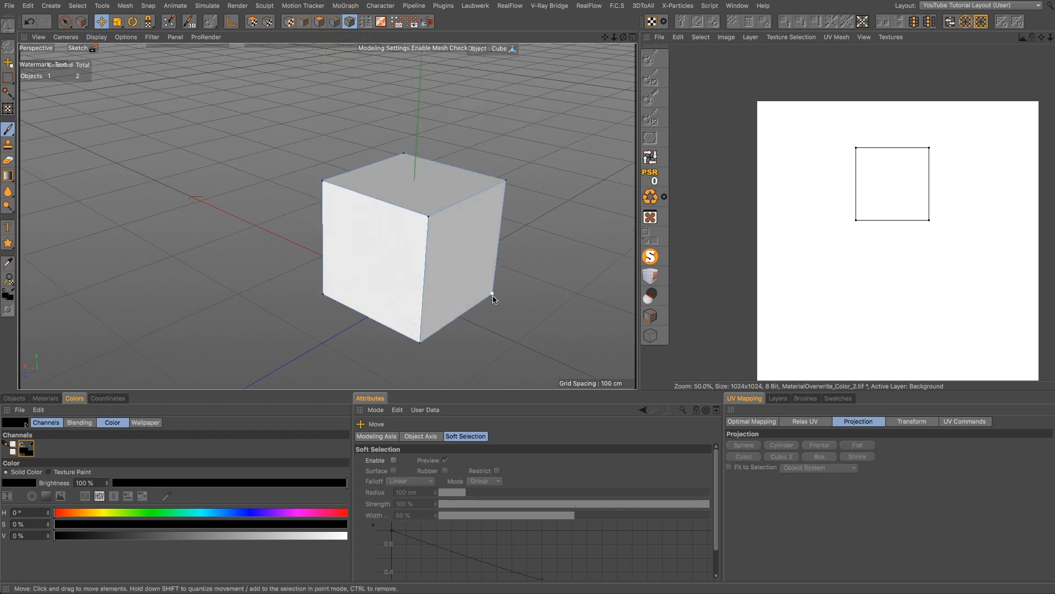
{"action": "left_click", "coordinate": [492, 294]}
{"action": "left_click", "coordinate": [420, 342], "text": "shift"}
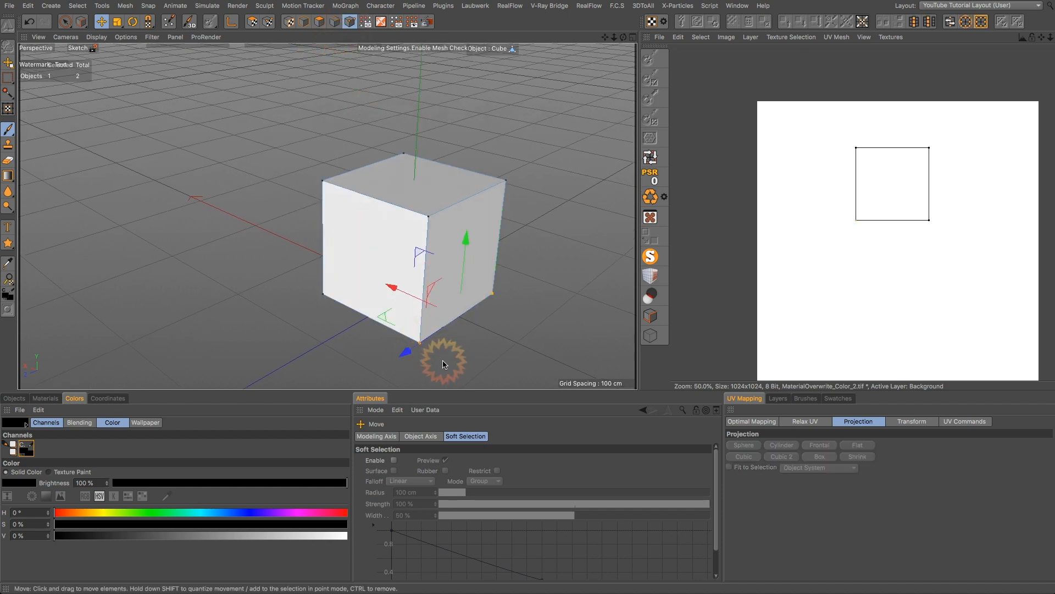
- Enable Pin Point Selection for Relax UV and return to UV polygon editing
{"action": "left_click", "coordinate": [254, 24]}
{"action": "left_click", "coordinate": [805, 421]}
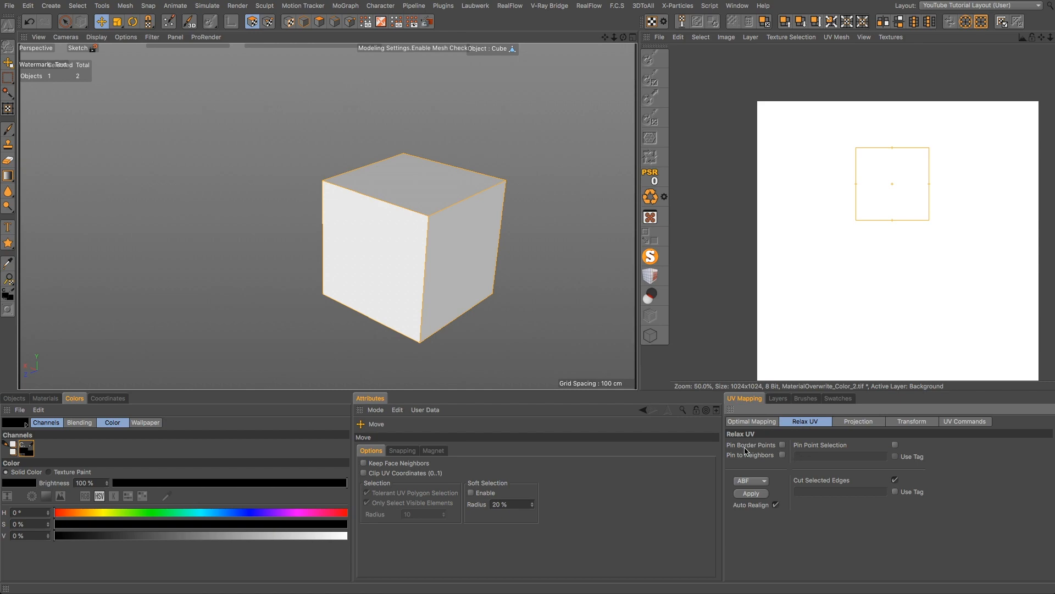
{"action": "left_click", "coordinate": [350, 21]}
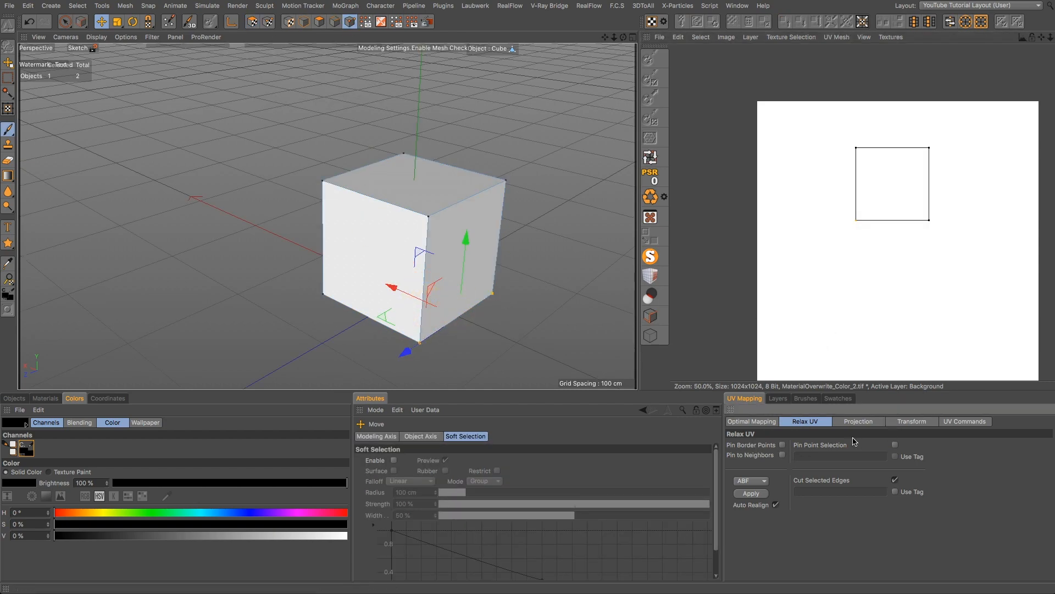
{"action": "left_click", "coordinate": [895, 446]}
{"action": "left_click", "coordinate": [252, 22]}
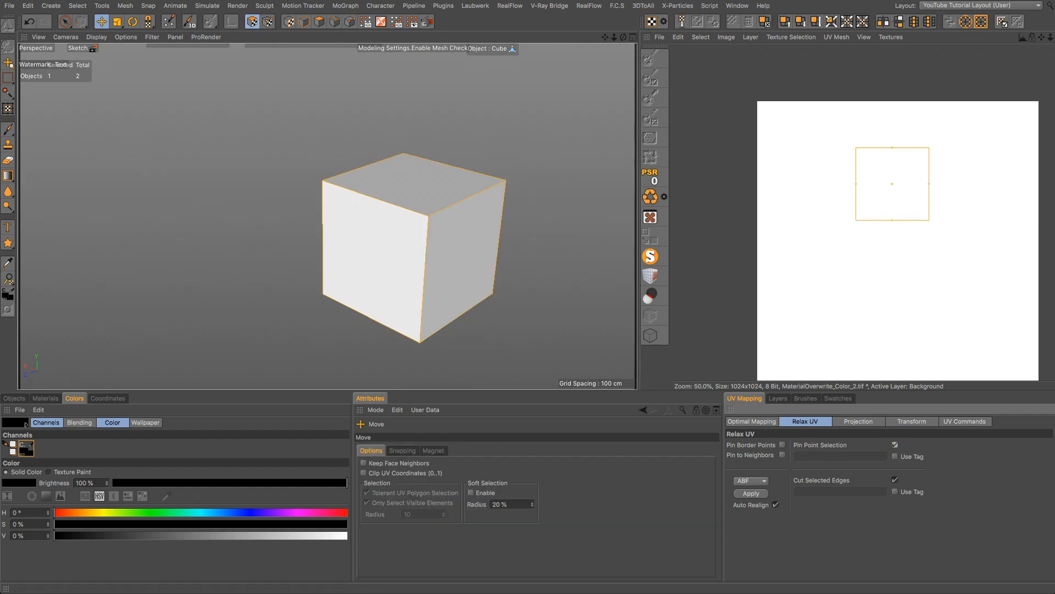
- Try the ABF relax with the two bottom corner points pinned, and undo it
{"action": "left_click", "coordinate": [759, 495]}
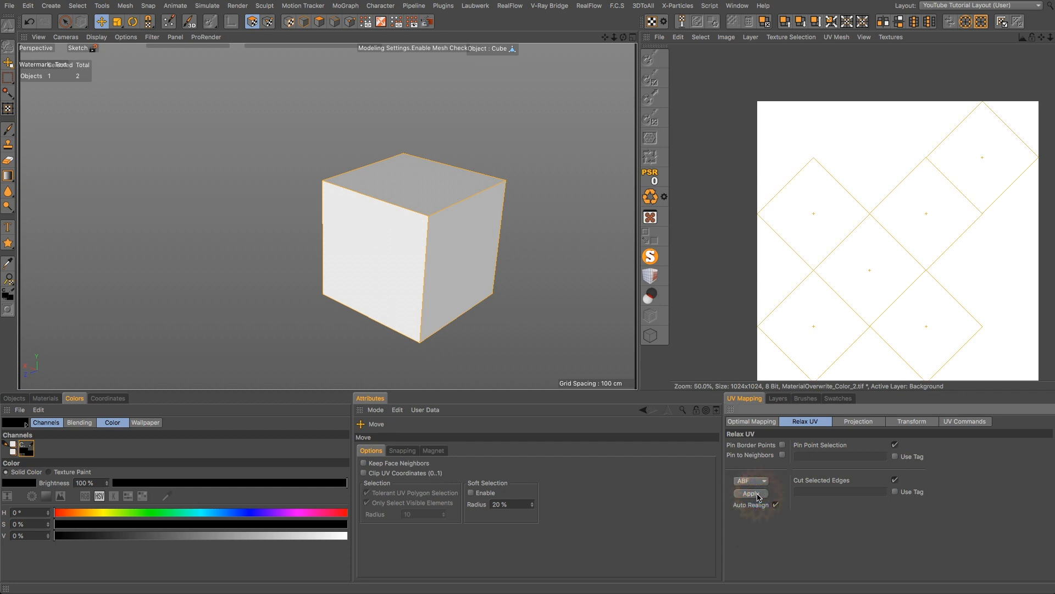
{"action": "left_click", "coordinate": [759, 495]}
{"action": "key", "text": "ctrl+z"}
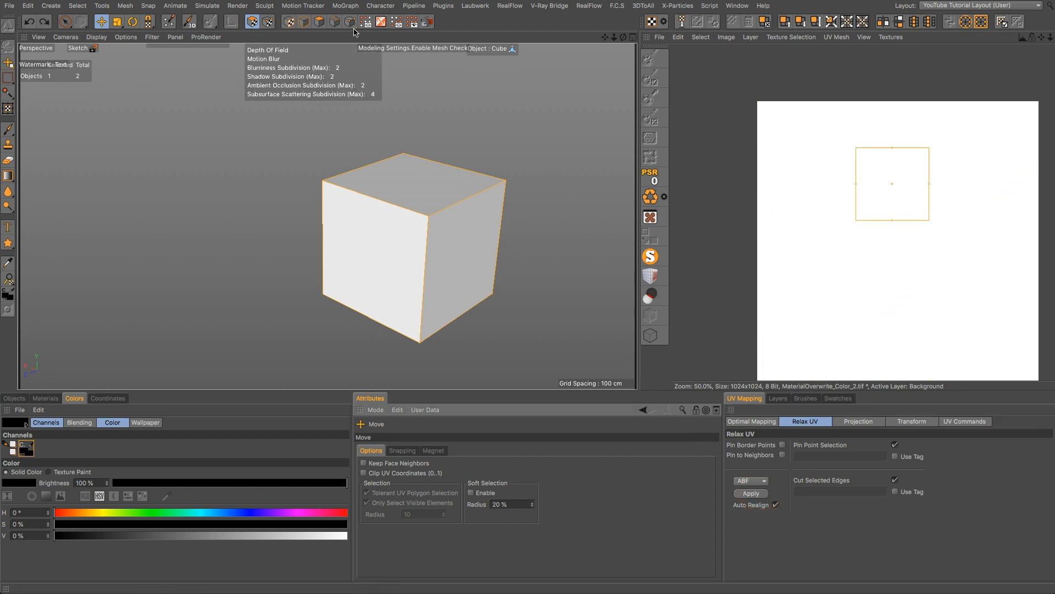
- Add the side face's two top corner points to the pinned selection, try the ABF relax, and undo it
{"action": "left_click", "coordinate": [352, 25]}
{"action": "left_click", "coordinate": [410, 178]}
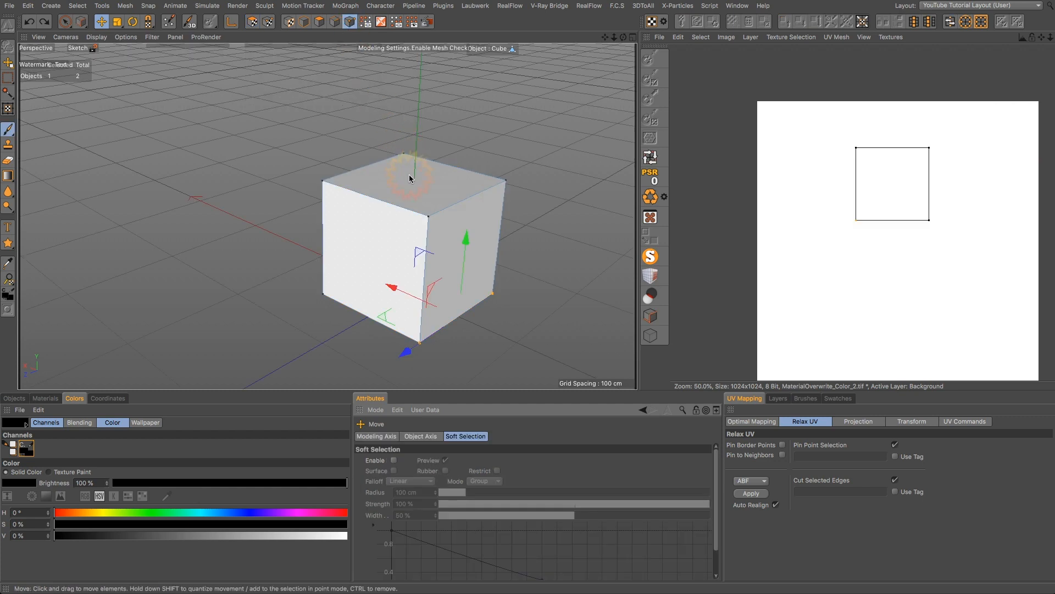
{"action": "left_click", "coordinate": [427, 217], "text": "shift"}
{"action": "left_click", "coordinate": [506, 180], "text": "shift"}
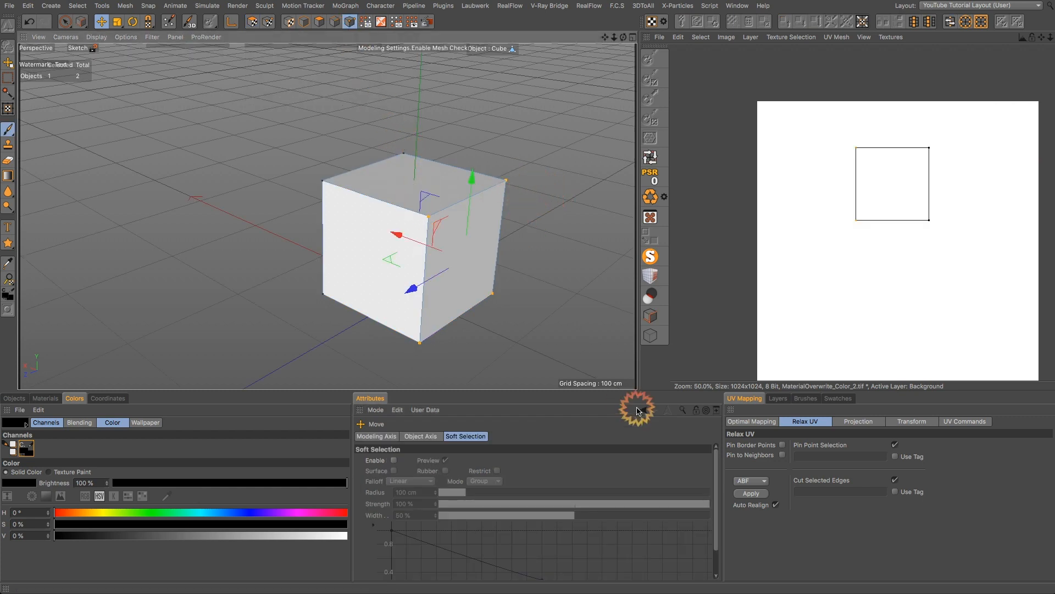
{"action": "left_click", "coordinate": [749, 493]}
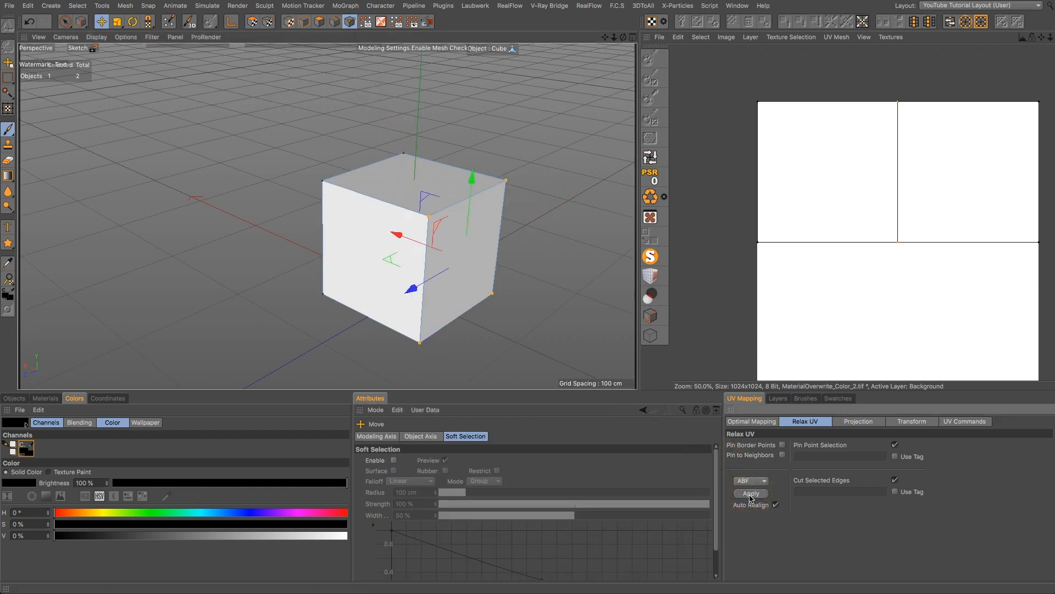
{"action": "key", "text": "ctrl+z"}
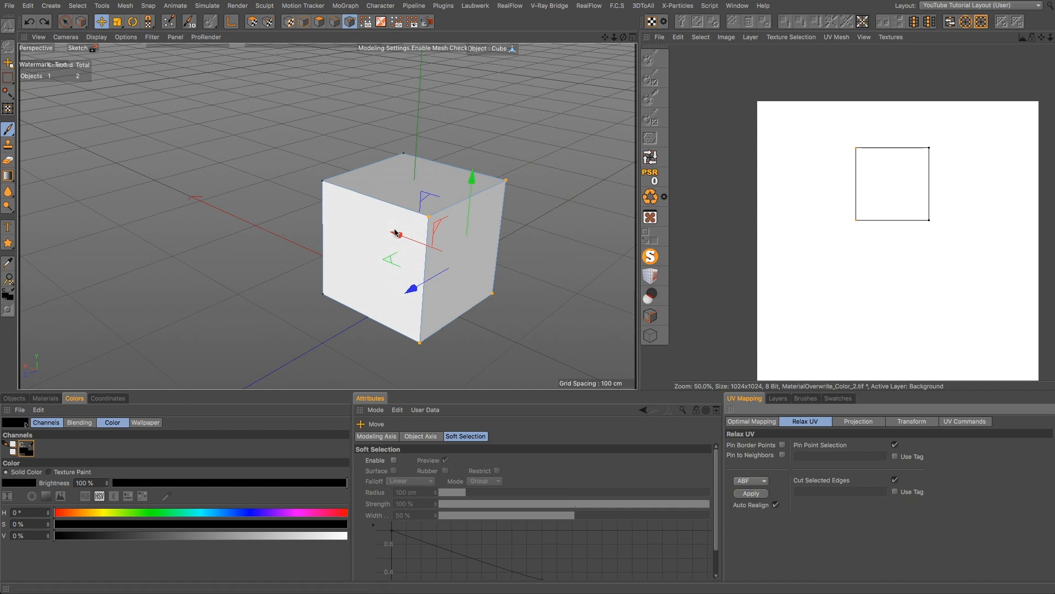
- Select only the side face's two top corner points as pins and apply the ABF relax to unfold the cube's UVs
{"action": "left_click_drag", "start_coordinate": [395, 232], "coordinate": [460, 214], "text": "alt"}
{"action": "left_click_drag", "start_coordinate": [393, 228], "coordinate": [370, 132], "text": "alt"}
{"action": "left_click", "coordinate": [337, 23]}
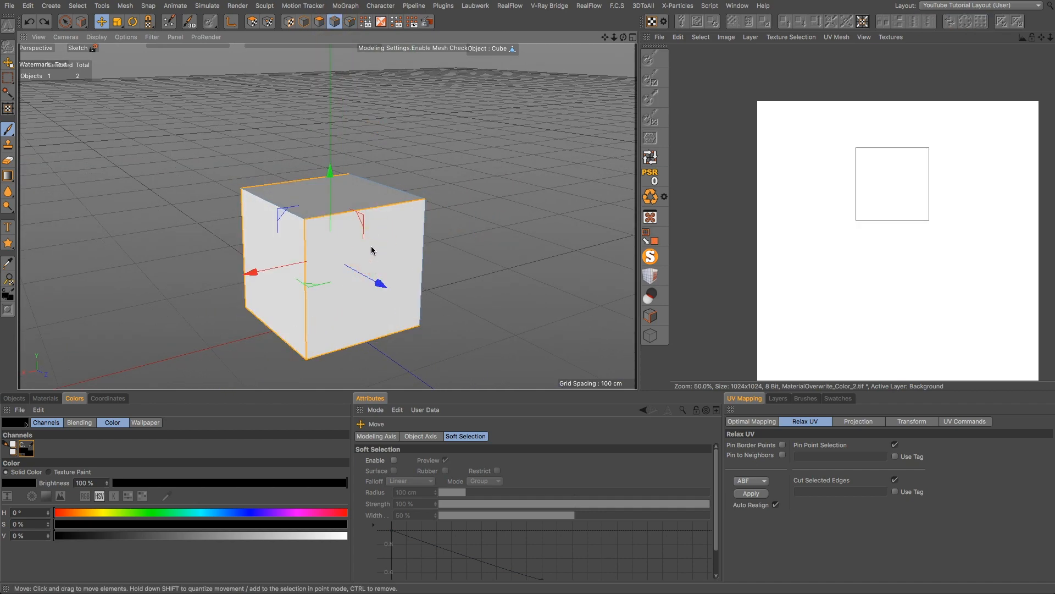
{"action": "left_click_drag", "start_coordinate": [372, 251], "coordinate": [254, 110], "text": "alt"}
{"action": "left_click", "coordinate": [347, 25]}
{"action": "left_click", "coordinate": [431, 224]}
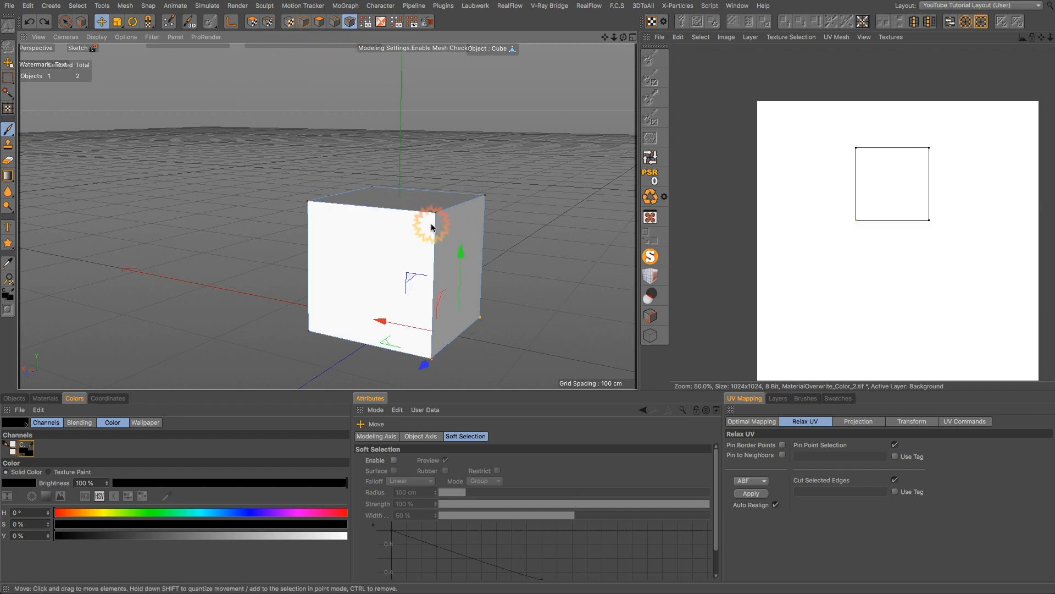
{"action": "left_click", "coordinate": [472, 206]}
{"action": "left_click", "coordinate": [486, 221]}
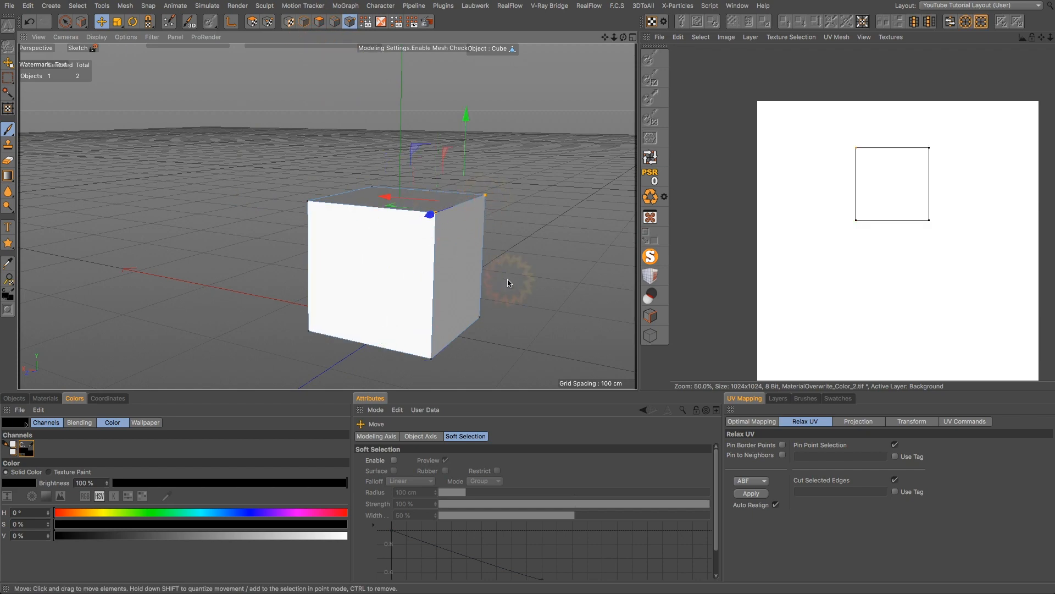
{"action": "left_click", "coordinate": [752, 493]}
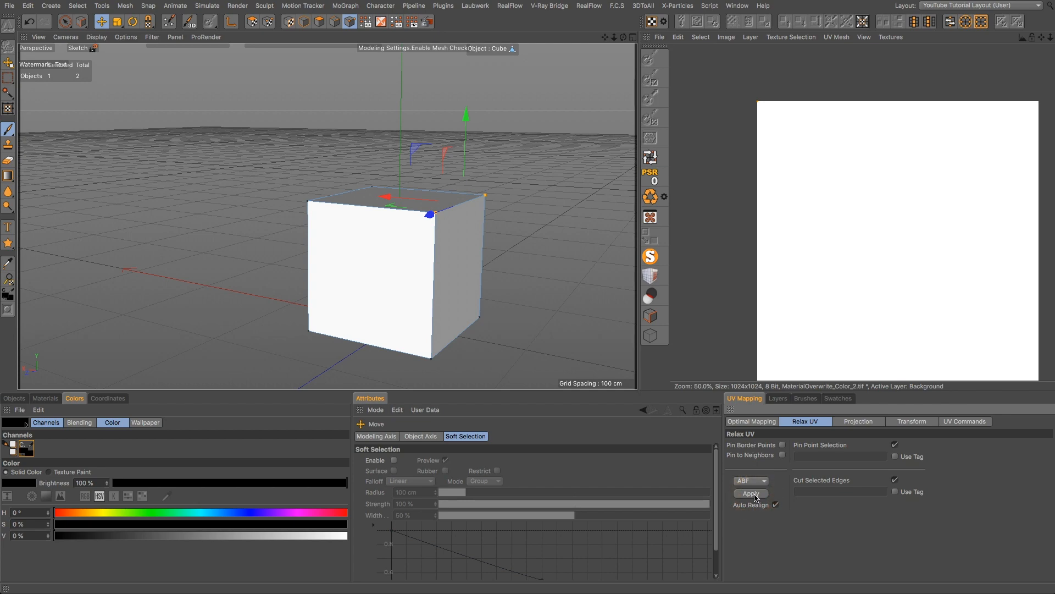
{"action": "left_click", "coordinate": [753, 493]}
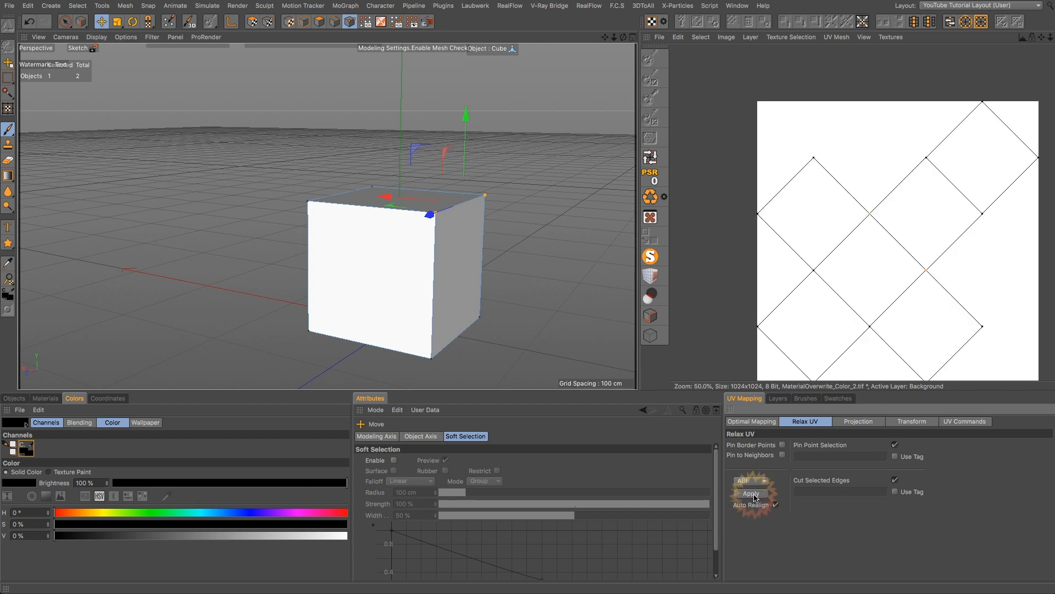
- Choose the Brush tool and paint the number 1 on one of the cube's blank side faces
{"action": "scroll", "coordinate": [844, 242], "scroll_direction": "down", "scroll_amount": 2}
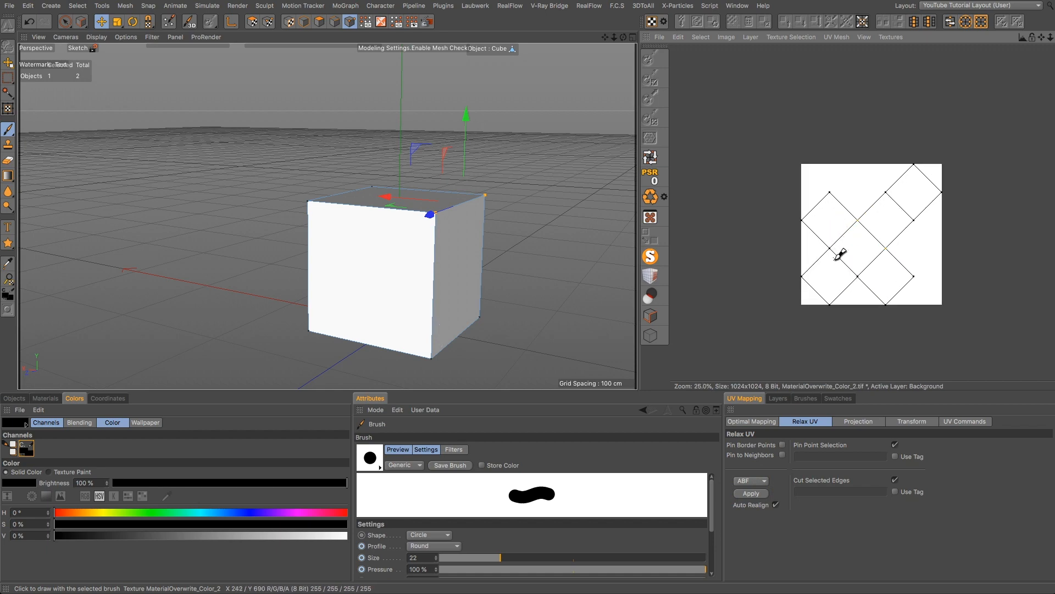
{"action": "scroll", "coordinate": [838, 254], "scroll_direction": "up", "scroll_amount": 1}
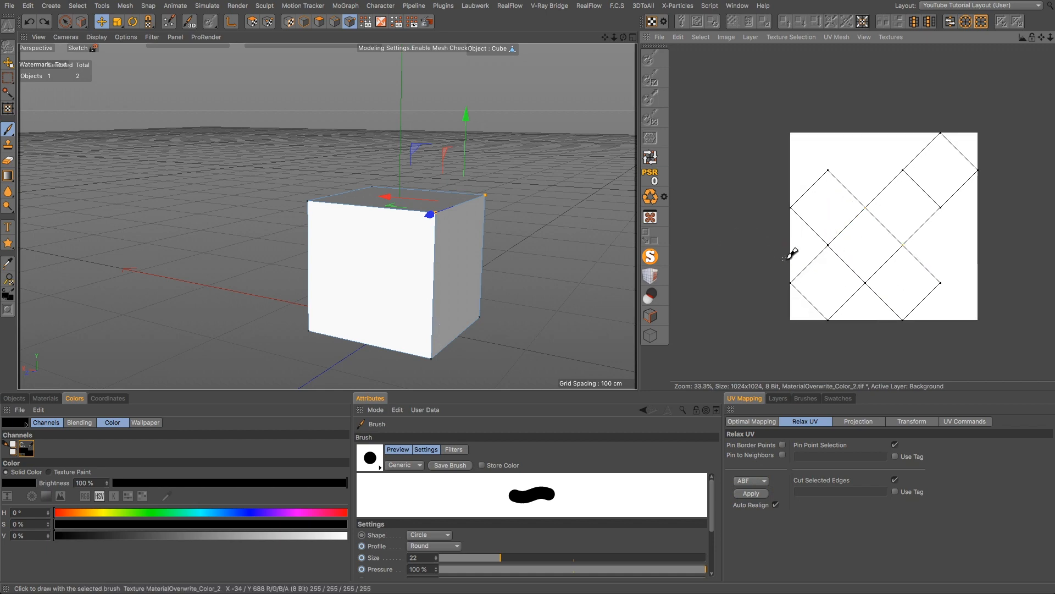
{"action": "left_click", "coordinate": [253, 22]}
{"action": "left_click", "coordinate": [383, 231]}
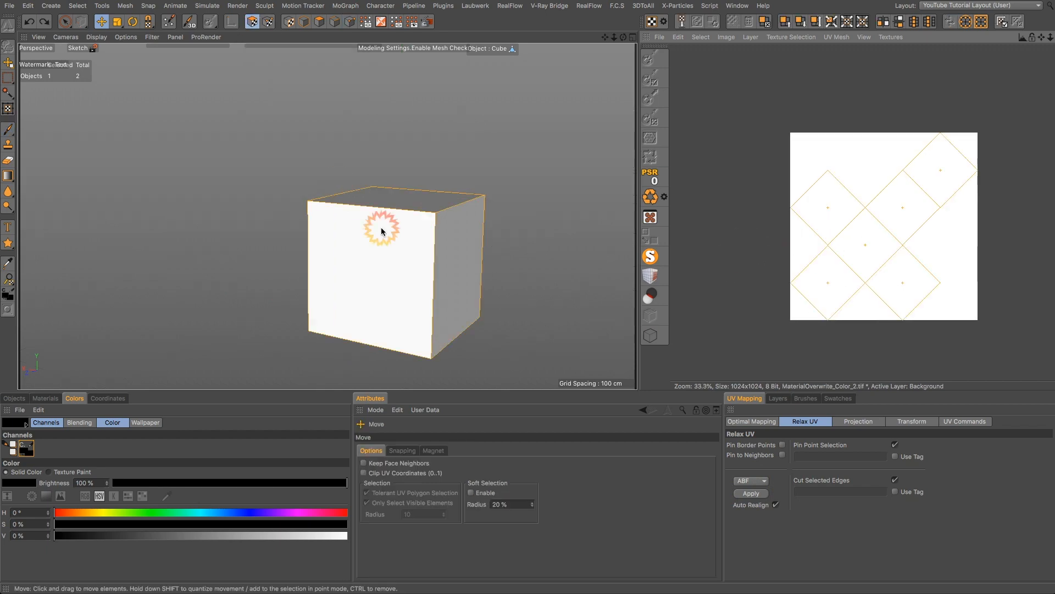
{"action": "left_click_drag", "start_coordinate": [390, 264], "coordinate": [586, 254], "text": "alt"}
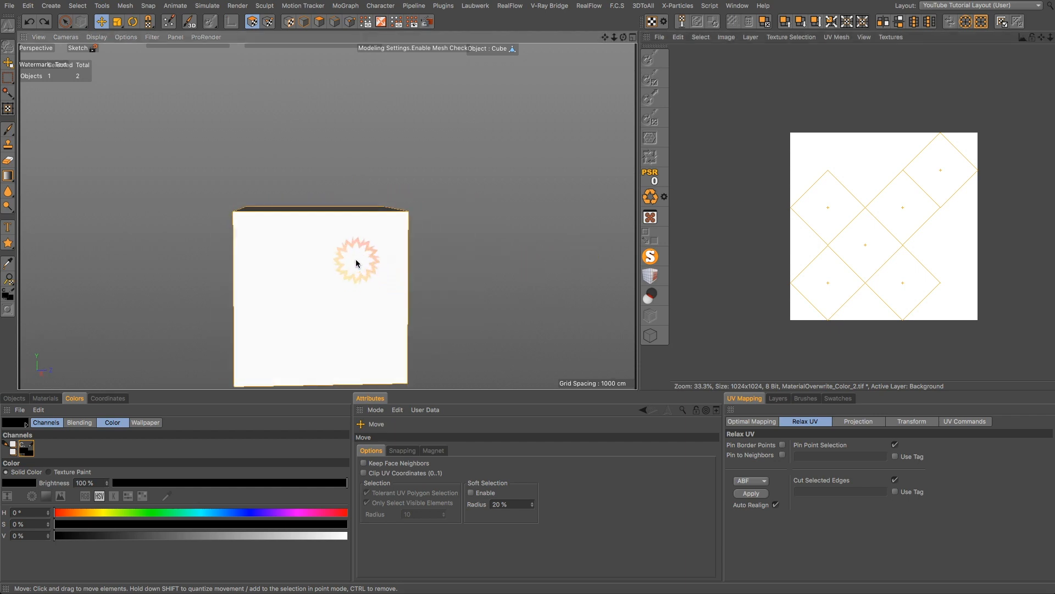
{"action": "left_click_drag", "start_coordinate": [356, 263], "coordinate": [321, 262], "text": "alt"}
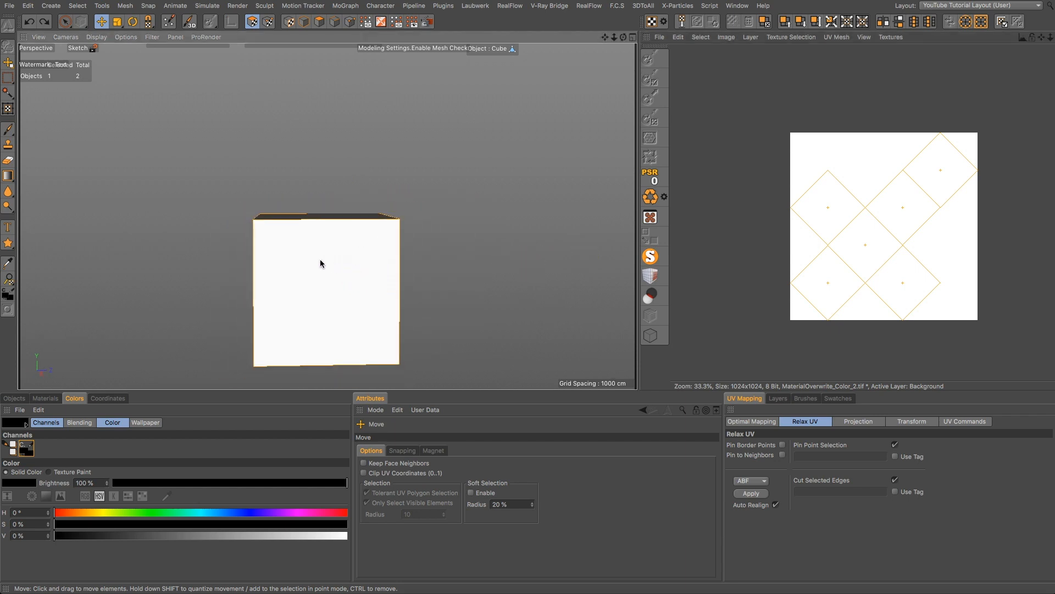
{"action": "left_click", "coordinate": [8, 129]}
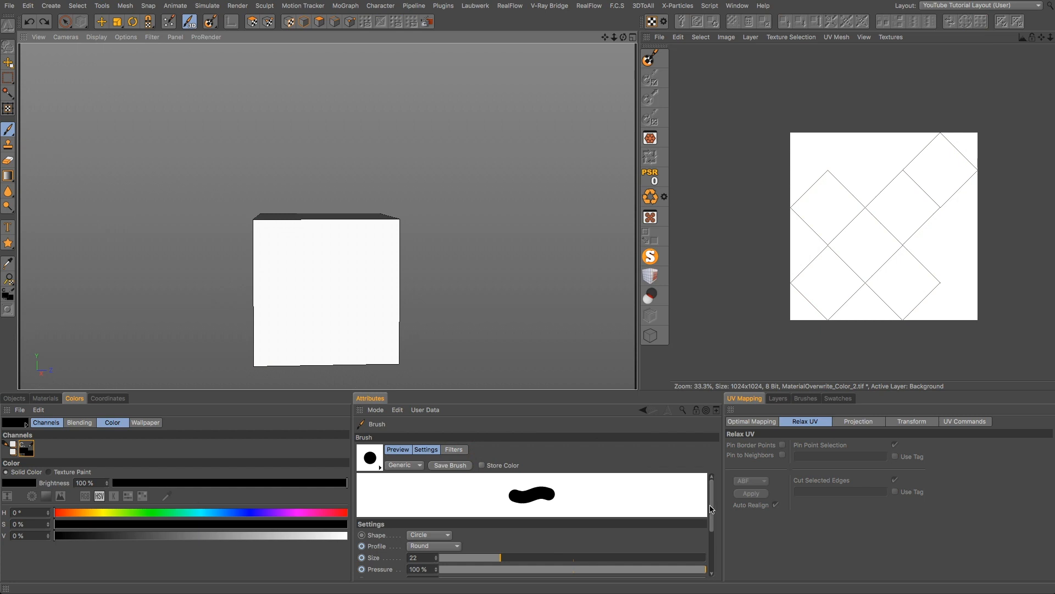
{"action": "scroll", "coordinate": [710, 508], "scroll_direction": "down", "scroll_amount": 3}
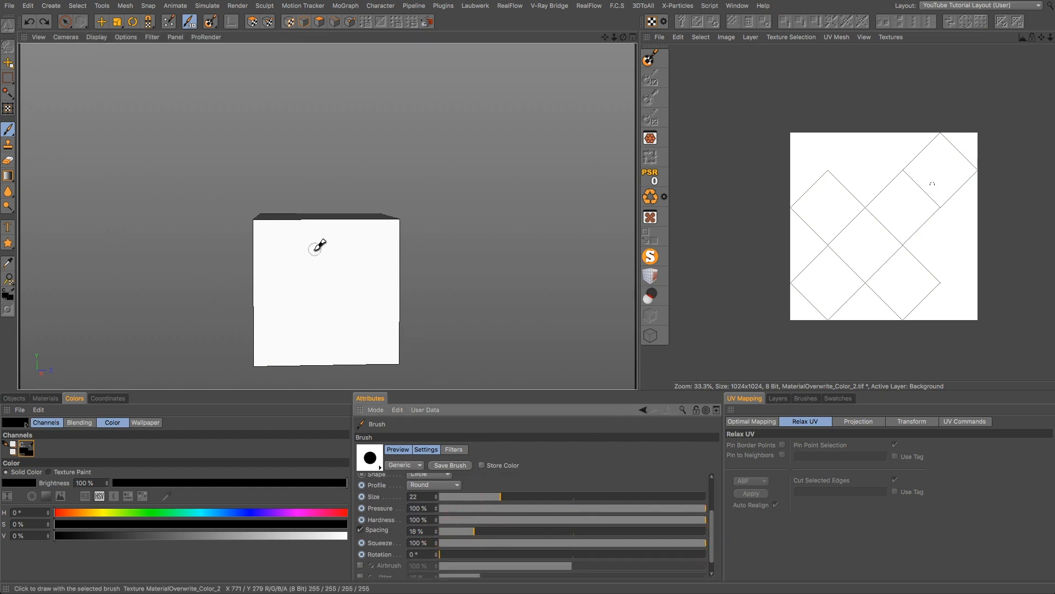
{"action": "mouse_move", "coordinate": [312, 269]}
{"action": "left_mouse_down"}
{"action": "mouse_move", "coordinate": [327, 246]}
{"action": "mouse_move", "coordinate": [313, 311]}
{"action": "mouse_move", "coordinate": [342, 315]}
{"action": "mouse_move", "coordinate": [245, 302]}
{"action": "left_mouse_up"}
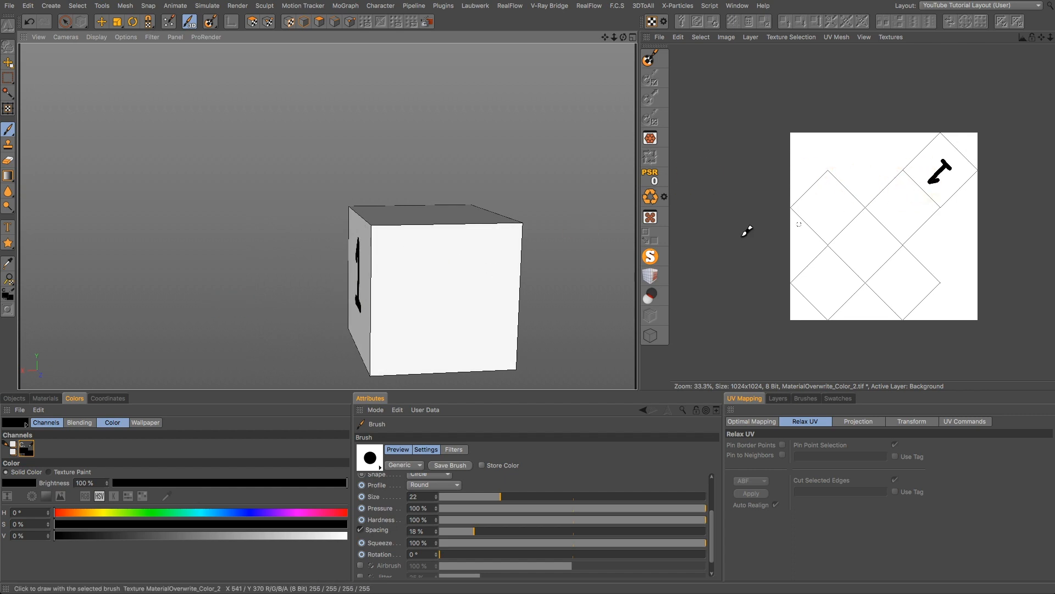
- Paint the numbers 2, 3 and 4 on the cube's next three blank faces
{"action": "mouse_move", "coordinate": [443, 257]}
{"action": "left_mouse_down"}
{"action": "mouse_move", "coordinate": [462, 266]}
{"action": "mouse_move", "coordinate": [459, 341]}
{"action": "left_mouse_up"}
{"action": "mouse_move", "coordinate": [409, 171]}
{"action": "left_mouse_down"}
{"action": "mouse_move", "coordinate": [437, 173]}
{"action": "mouse_move", "coordinate": [447, 199]}
{"action": "mouse_move", "coordinate": [424, 226]}
{"action": "left_mouse_up"}
{"action": "left_click_drag", "start_coordinate": [470, 233], "coordinate": [290, 151], "text": "alt"}
{"action": "mouse_move", "coordinate": [535, 288]}
{"action": "left_mouse_down"}
{"action": "mouse_move", "coordinate": [529, 326]}
{"action": "mouse_move", "coordinate": [613, 321]}
{"action": "left_mouse_up"}
{"action": "mouse_move", "coordinate": [584, 284]}
{"action": "left_mouse_down"}
{"action": "mouse_move", "coordinate": [572, 353]}
{"action": "mouse_move", "coordinate": [705, 355]}
{"action": "left_mouse_up"}
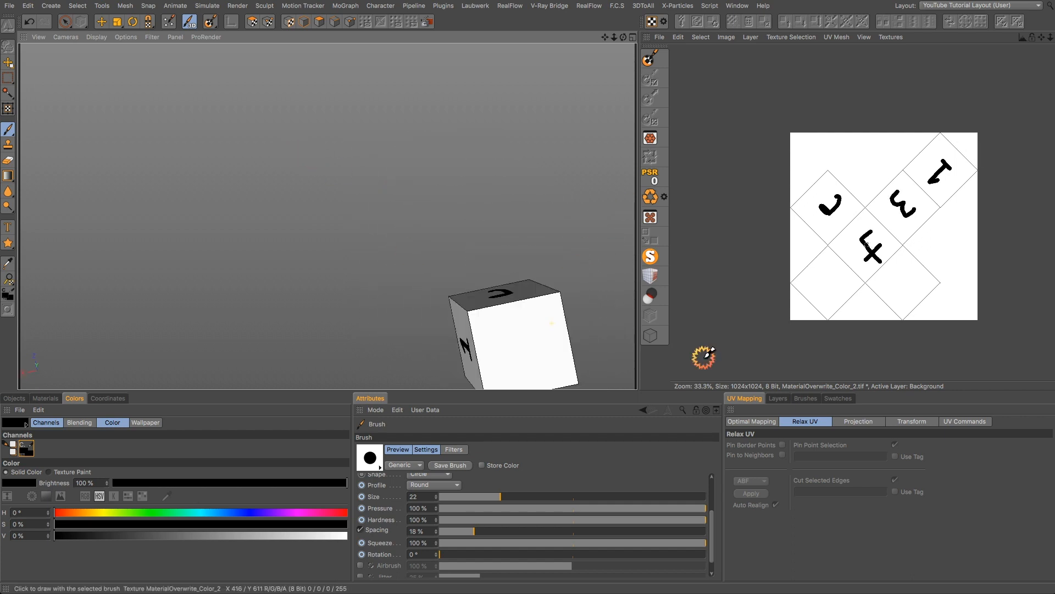
- Paint the numbers 5 and 6 on the cube's two remaining blank faces
{"action": "mouse_move", "coordinate": [536, 330]}
{"action": "left_mouse_down"}
{"action": "mouse_move", "coordinate": [515, 338]}
{"action": "mouse_move", "coordinate": [537, 352]}
{"action": "mouse_move", "coordinate": [528, 363]}
{"action": "left_mouse_up"}
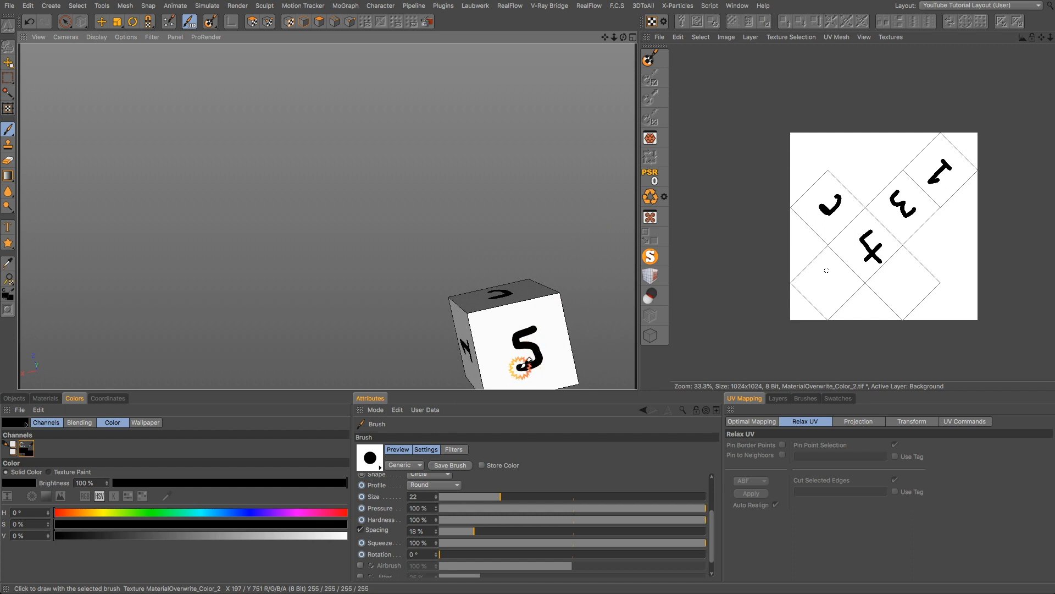
{"action": "left_click_drag", "start_coordinate": [427, 291], "coordinate": [705, 359], "text": "alt"}
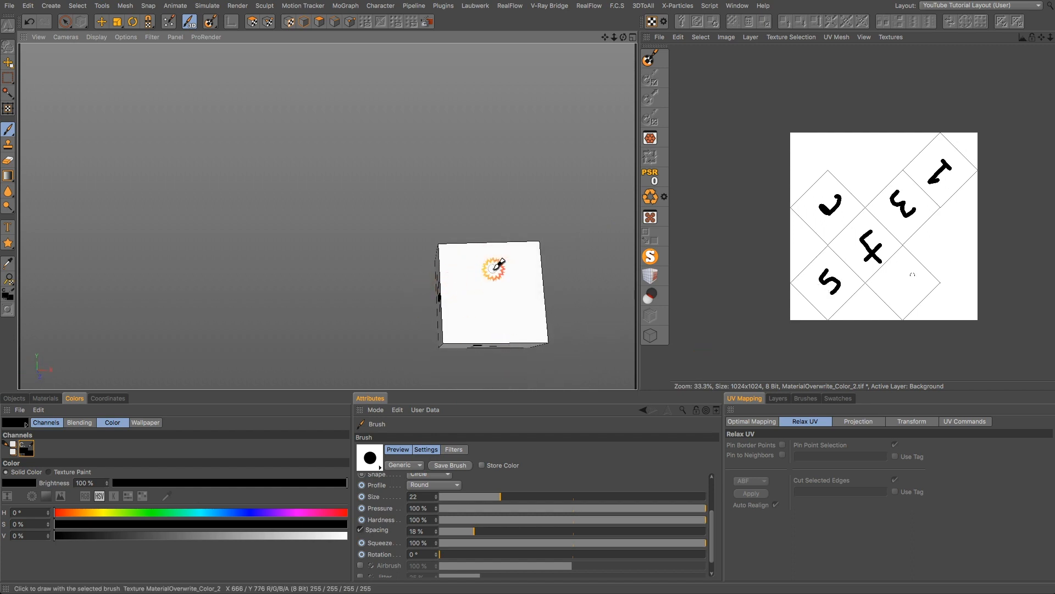
{"action": "mouse_move", "coordinate": [498, 266]}
{"action": "left_mouse_down"}
{"action": "mouse_move", "coordinate": [488, 297]}
{"action": "mouse_move", "coordinate": [498, 294]}
{"action": "mouse_move", "coordinate": [523, 339]}
{"action": "mouse_move", "coordinate": [437, 363]}
{"action": "left_mouse_up"}
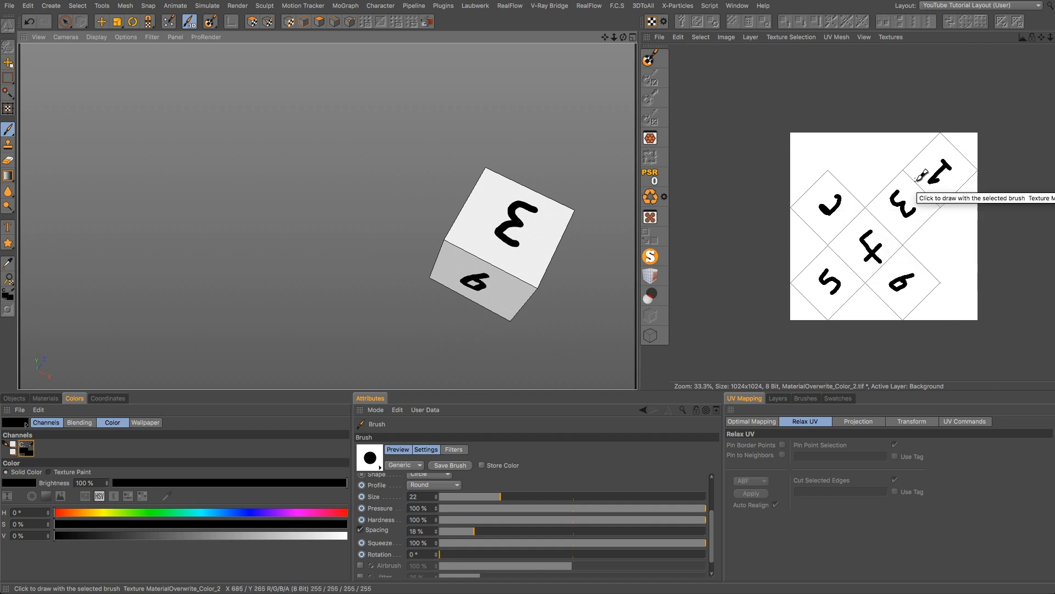
{"action": "left_click_drag", "start_coordinate": [589, 235], "coordinate": [530, 214], "text": "alt"}
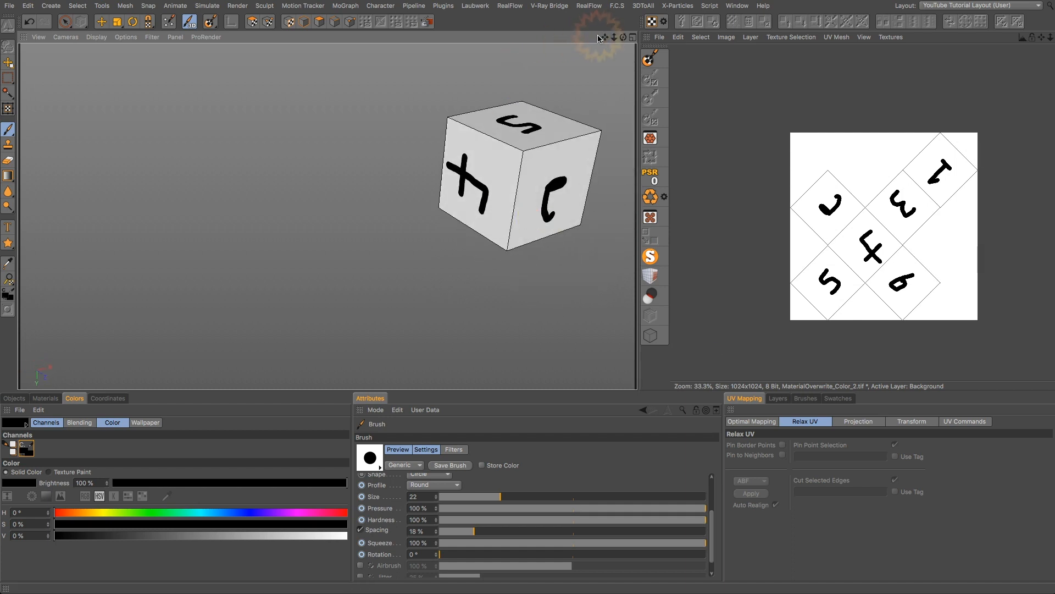
{"action": "middle_click_drag", "start_coordinate": [599, 44], "coordinate": [481, 137], "text": "alt"}
{"action": "left_click_drag", "start_coordinate": [422, 199], "coordinate": [323, 228], "text": "alt"}
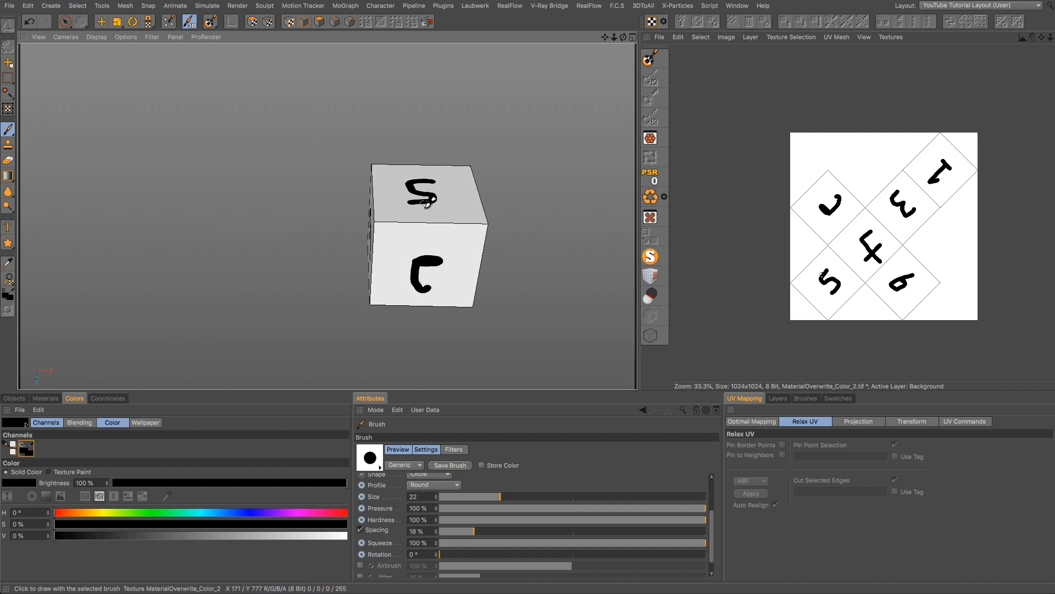
{"action": "left_click_drag", "start_coordinate": [427, 207], "coordinate": [704, 358], "text": "alt"}
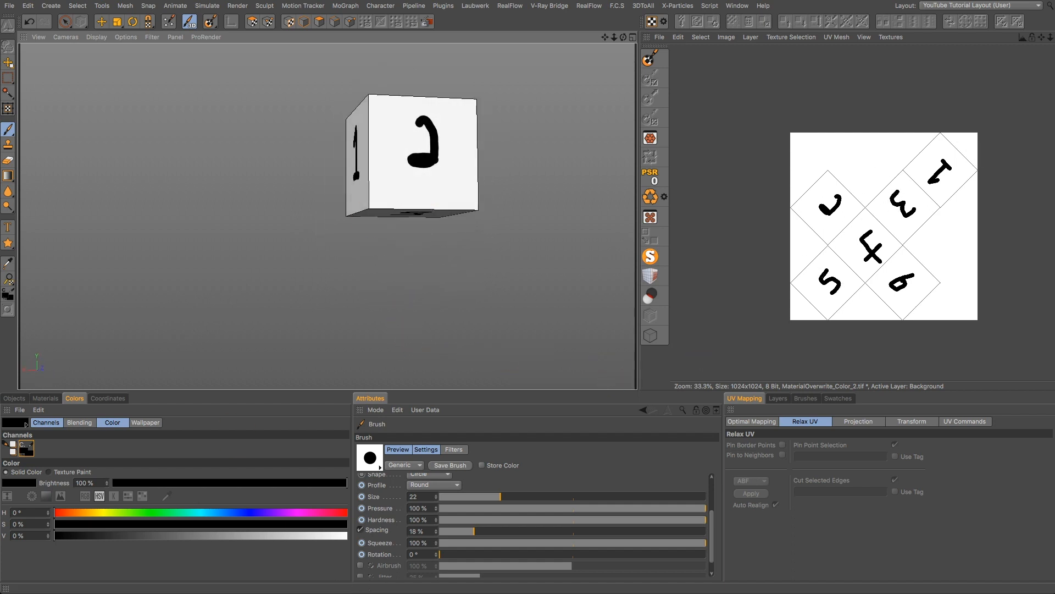
- Load UV_Grid_ 2Sm.jpg as the MaterialOverwrite color texture without copying it to the project location
{"action": "left_click", "coordinate": [38, 399]}
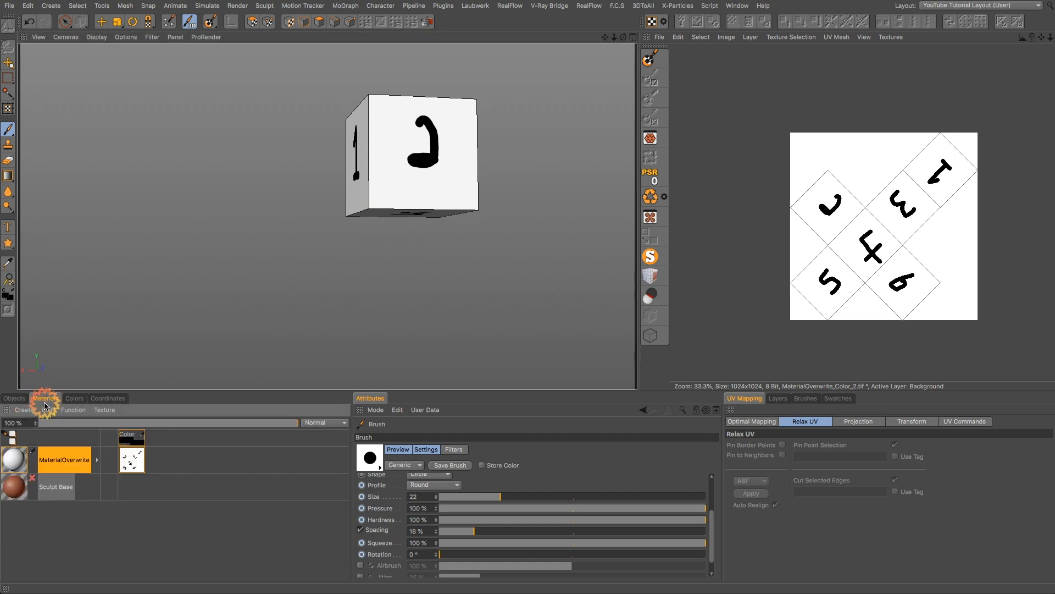
{"action": "double_click", "coordinate": [19, 460]}
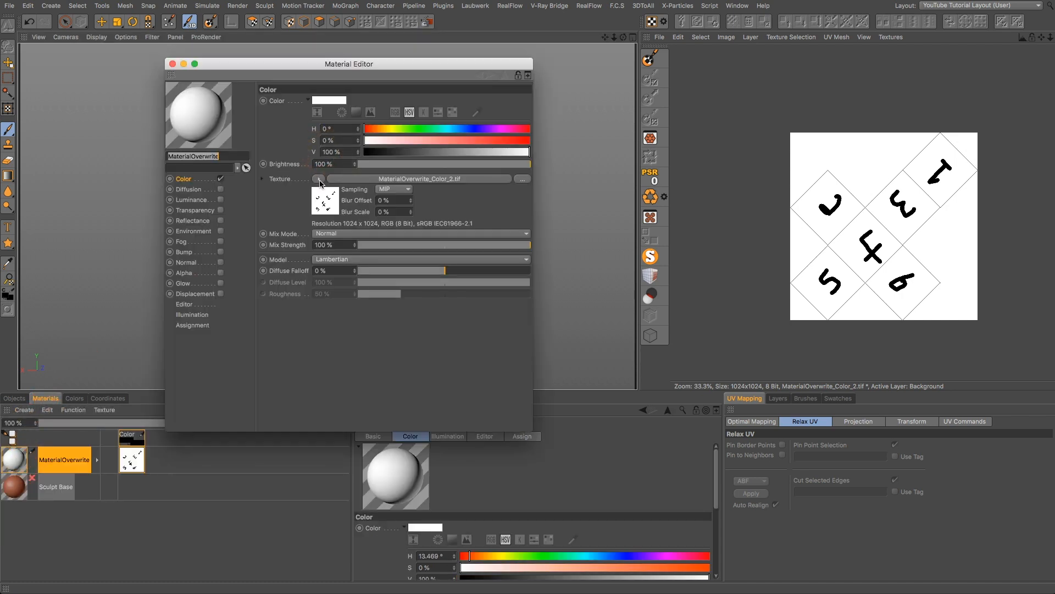
{"action": "left_click", "coordinate": [318, 179]}
{"action": "left_click", "coordinate": [335, 201]}
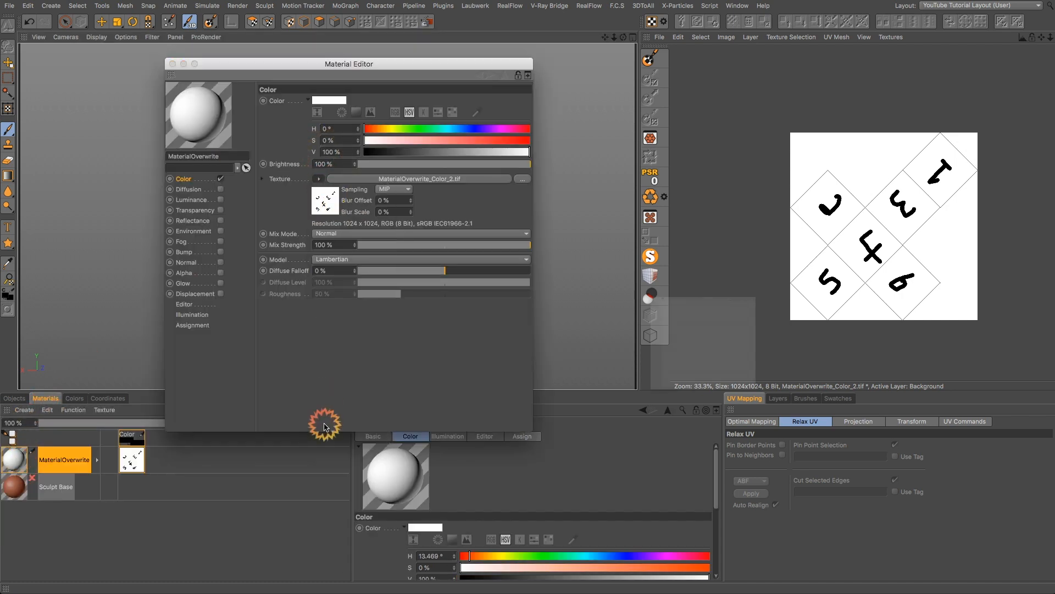
{"action": "double_click", "coordinate": [438, 44]}
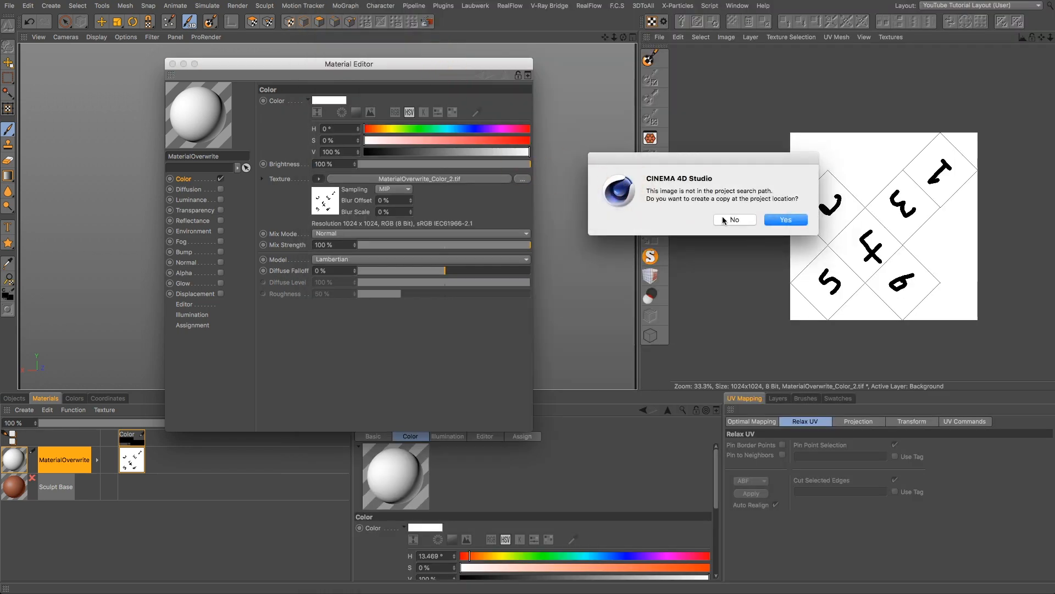
{"action": "left_click", "coordinate": [746, 219]}
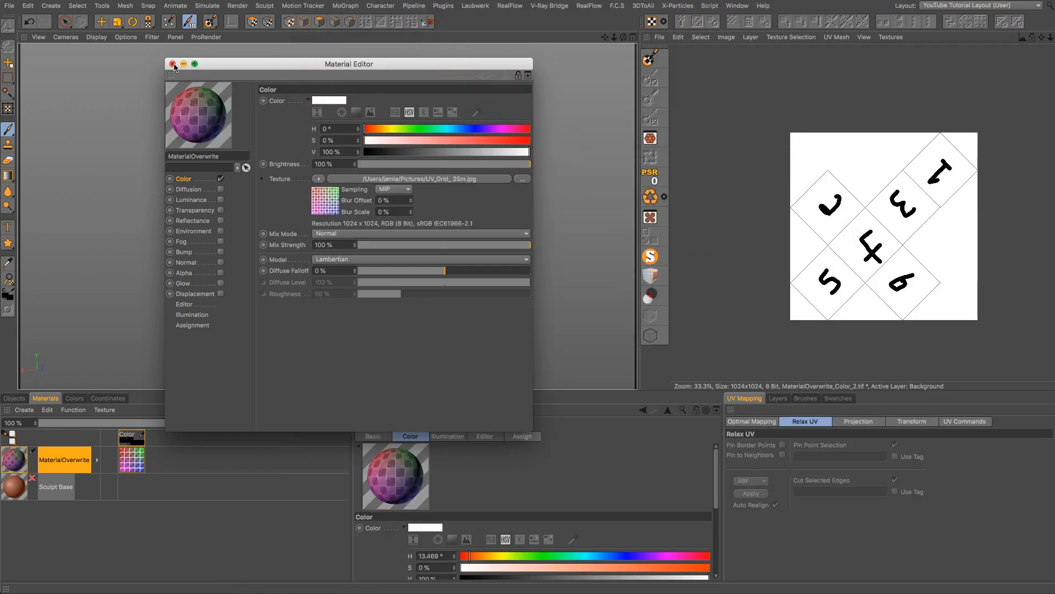
{"action": "left_click", "coordinate": [172, 64]}
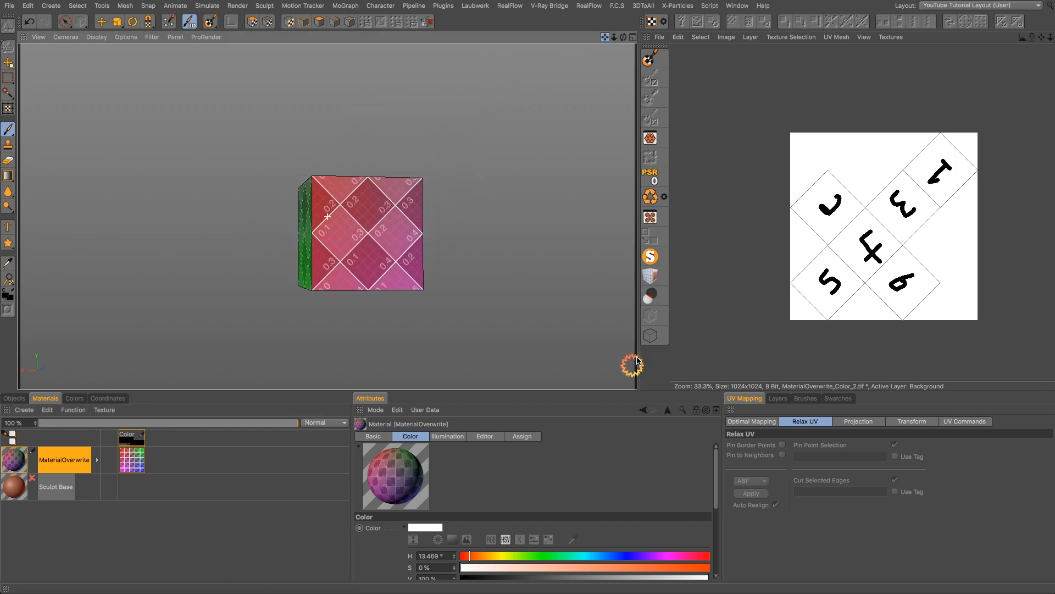
- Rotate the cube's whole UV layout into an upright cross and scale it to fit within the texture canvas
{"action": "left_click_drag", "start_coordinate": [336, 245], "coordinate": [323, 377], "text": "alt"}
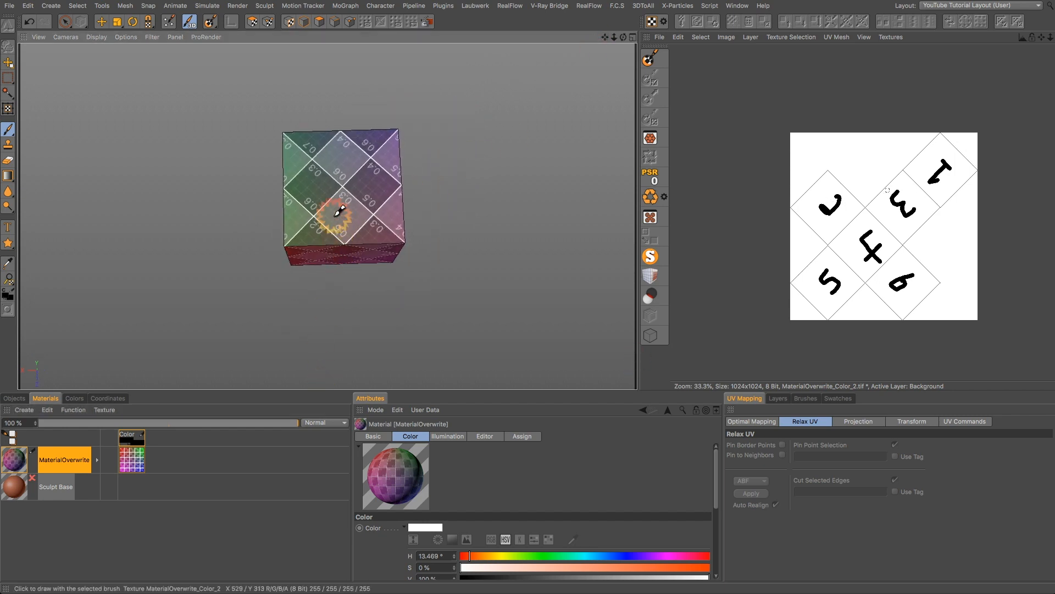
{"action": "left_click_drag", "start_coordinate": [339, 210], "coordinate": [467, 384], "text": "alt"}
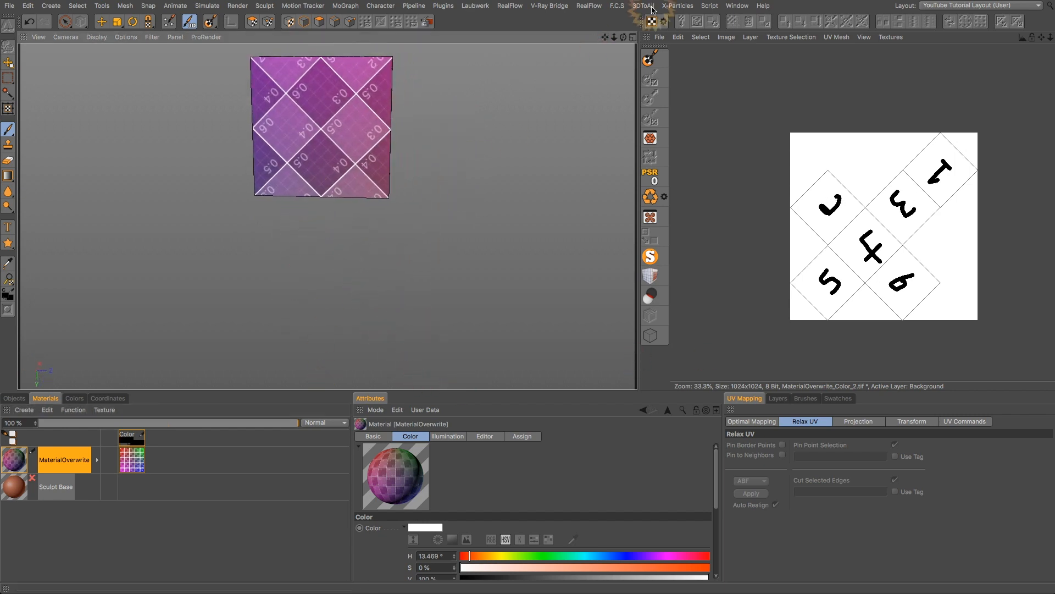
{"action": "left_click_drag", "start_coordinate": [610, 319], "coordinate": [554, 72], "text": "alt"}
{"action": "mouse_move", "coordinate": [340, 200]}
{"action": "left_mouse_down", "text": "alt"}
{"action": "mouse_move", "coordinate": [358, 241]}
{"action": "mouse_move", "coordinate": [352, 200]}
{"action": "left_mouse_up", "text": "alt"}
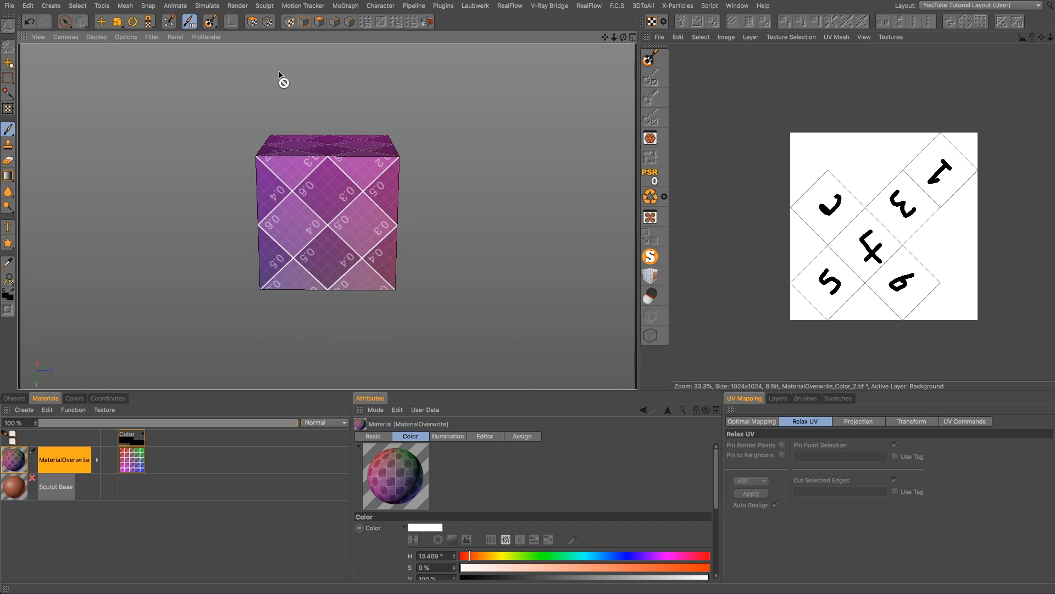
{"action": "left_click", "coordinate": [251, 22]}
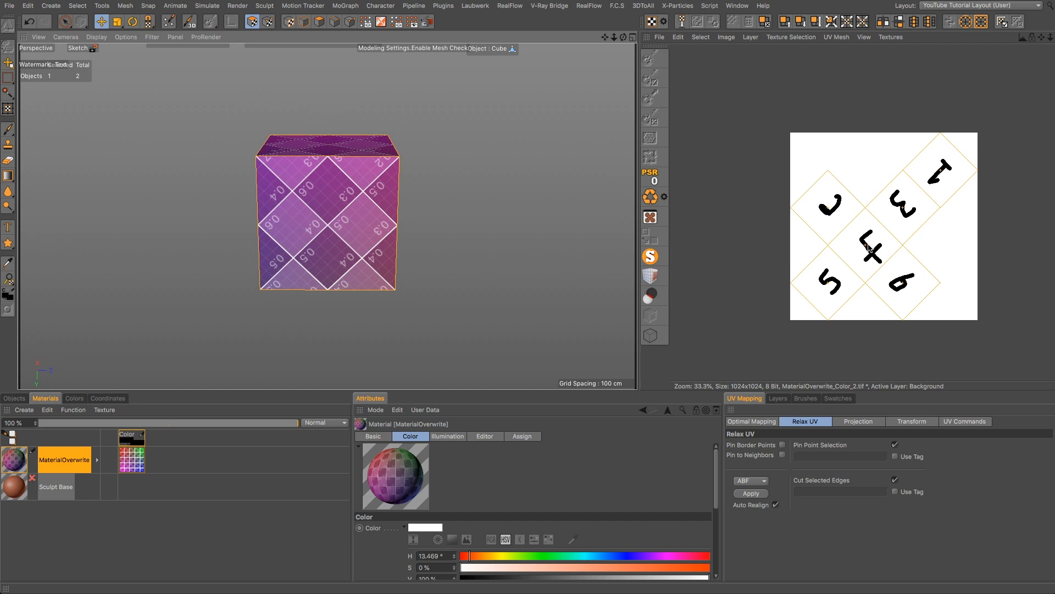
{"action": "key", "text": "r"}
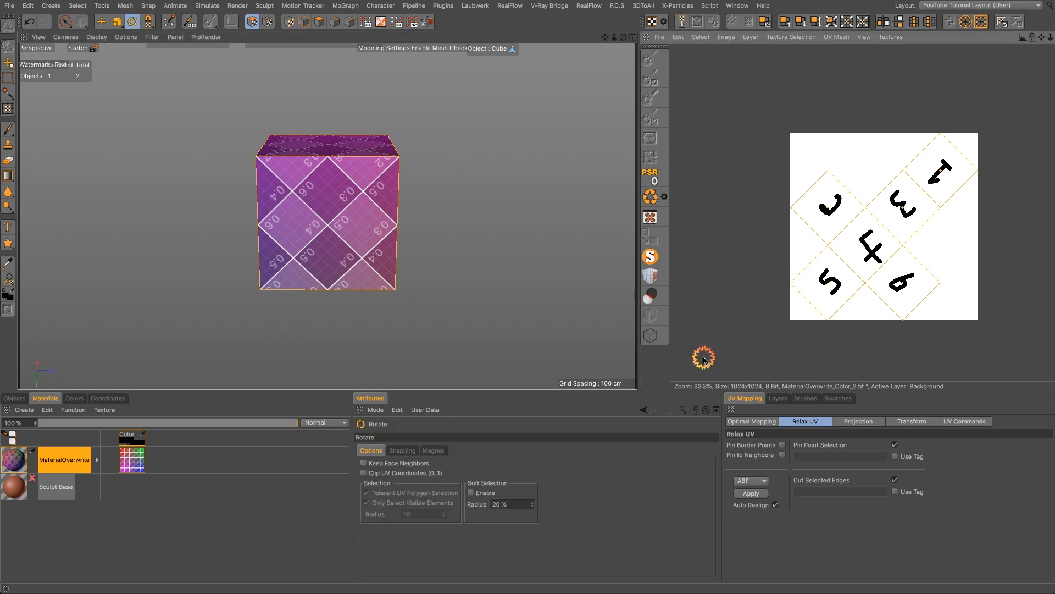
{"action": "left_click_drag", "start_coordinate": [703, 358], "coordinate": [704, 358]}
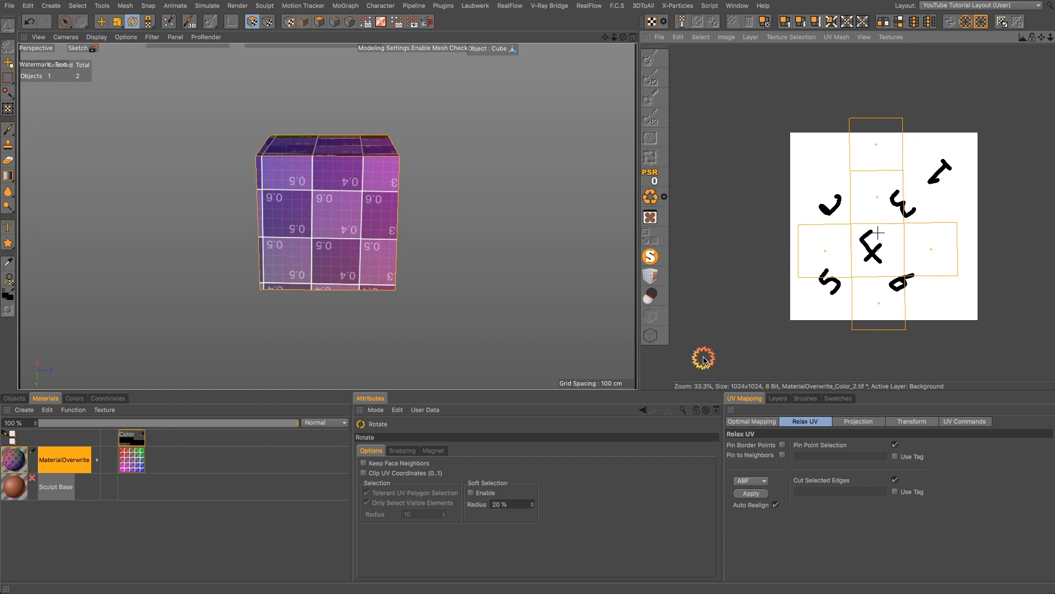
{"action": "left_click_drag", "start_coordinate": [704, 358], "coordinate": [703, 359]}
{"action": "key", "text": "e"}
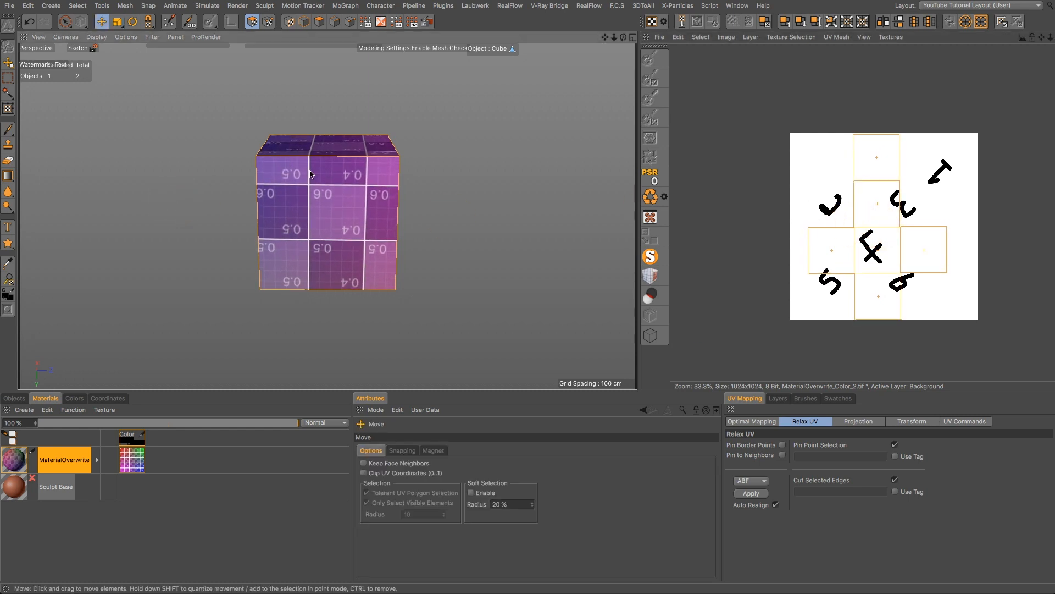
- Examine how the UV grid texture runs across the cube's faces and edges from several angles
{"action": "left_click_drag", "start_coordinate": [312, 168], "coordinate": [332, 288], "text": "alt"}
{"action": "right_click_drag", "start_coordinate": [305, 74], "coordinate": [353, 77], "text": "alt"}
{"action": "left_click_drag", "start_coordinate": [299, 196], "coordinate": [177, 311], "text": "alt"}
{"action": "scroll", "coordinate": [98, 258], "scroll_direction": "down", "scroll_amount": 5}
{"action": "scroll", "coordinate": [178, 311], "scroll_direction": "down", "scroll_amount": 5}
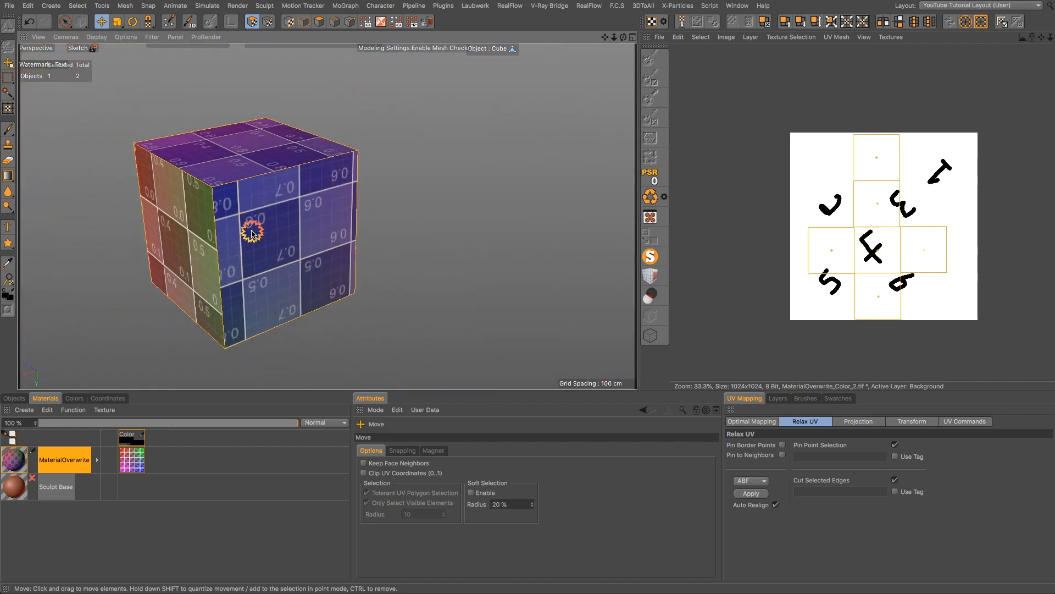
{"action": "left_click_drag", "start_coordinate": [252, 233], "coordinate": [214, 285], "text": "alt"}
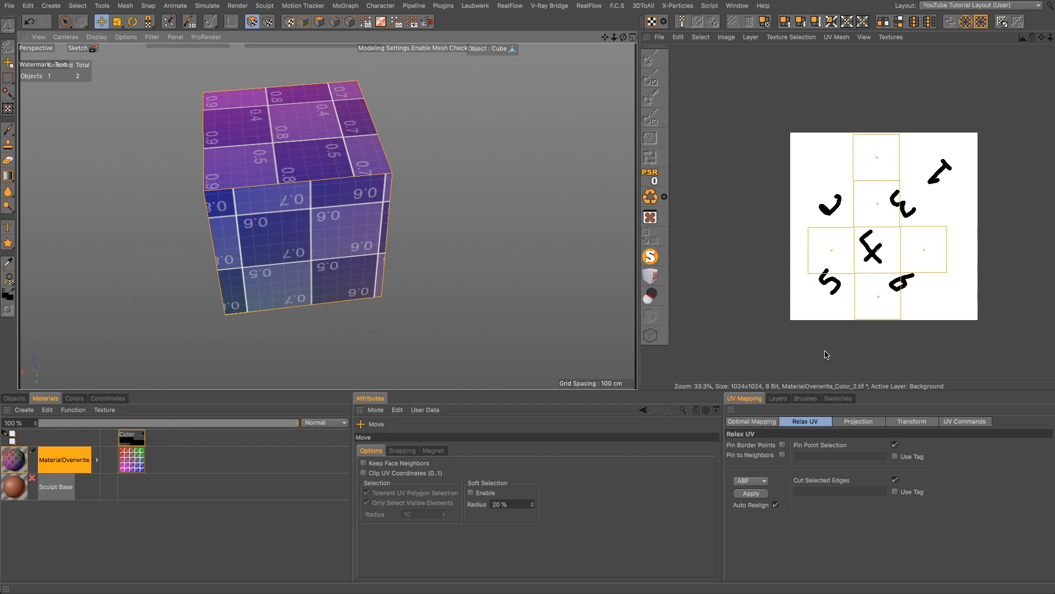
- Add a new empty layer above the Background layer of the texture and hide the Background layer
{"action": "left_click", "coordinate": [778, 399]}
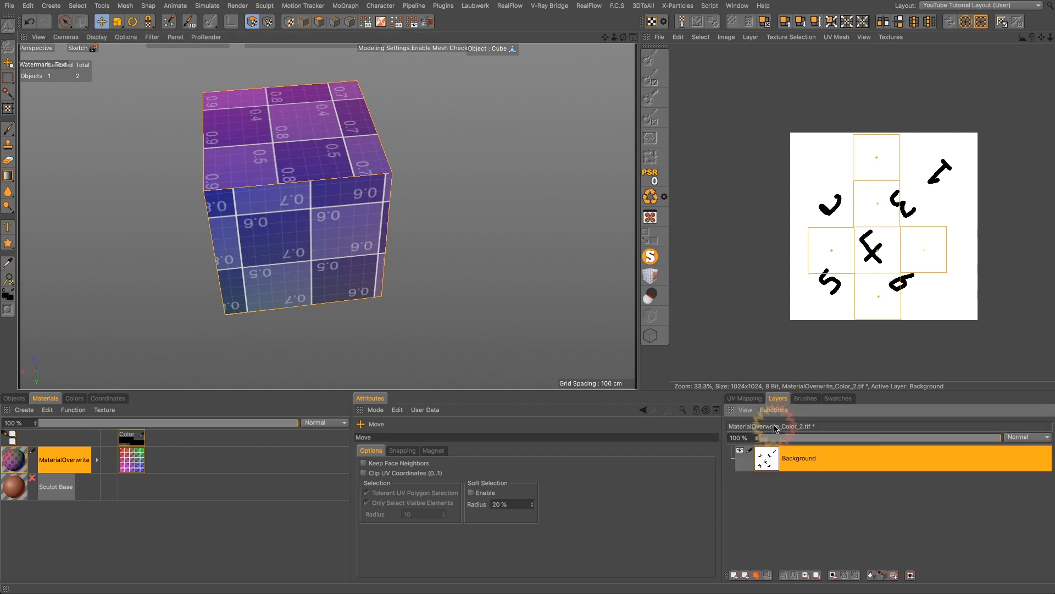
{"action": "left_click", "coordinate": [768, 463]}
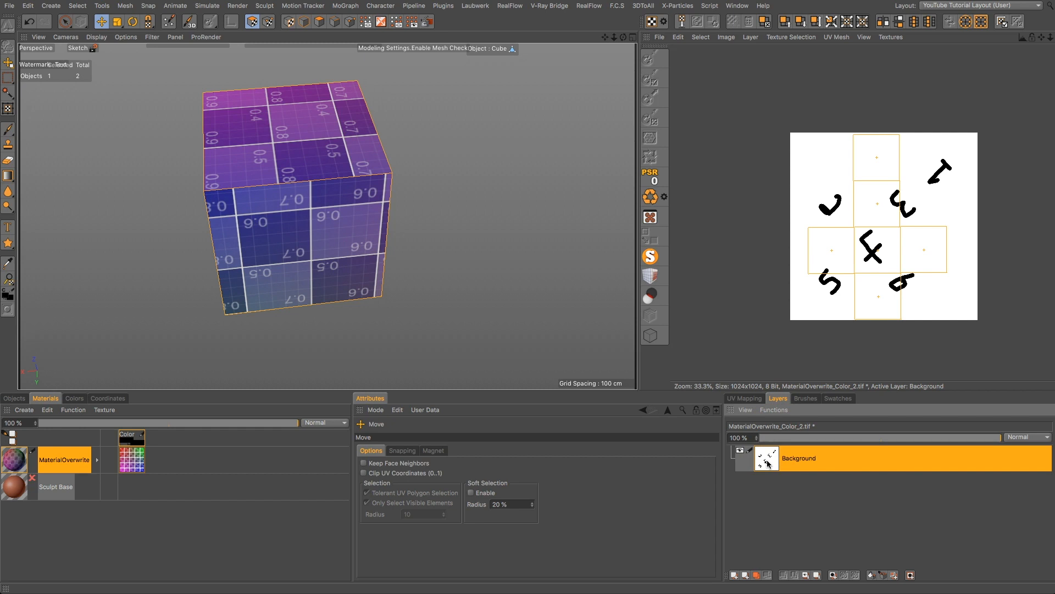
{"action": "left_click", "coordinate": [734, 575]}
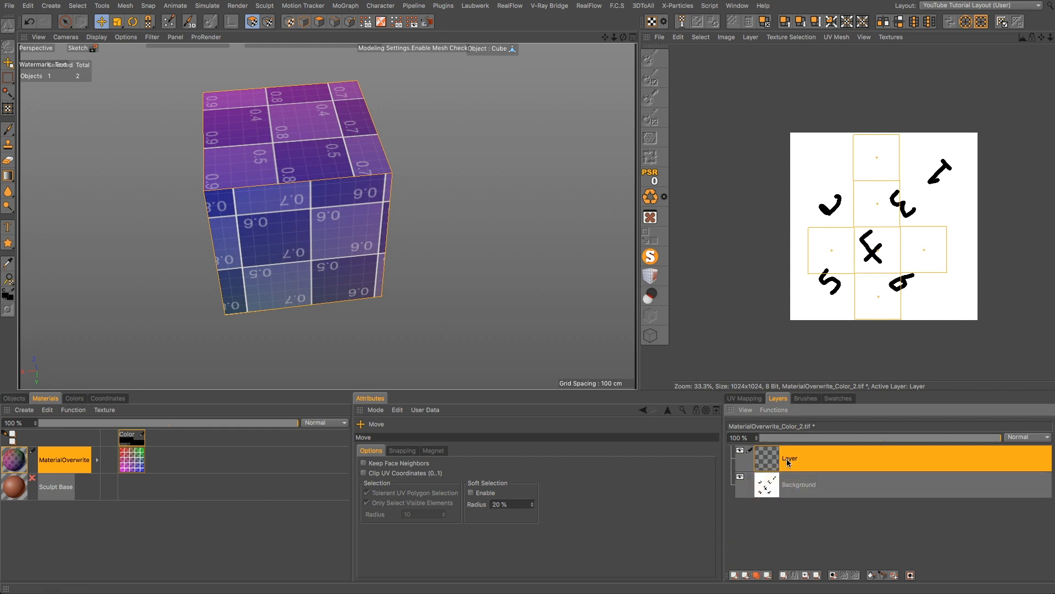
{"action": "left_click", "coordinate": [741, 478]}
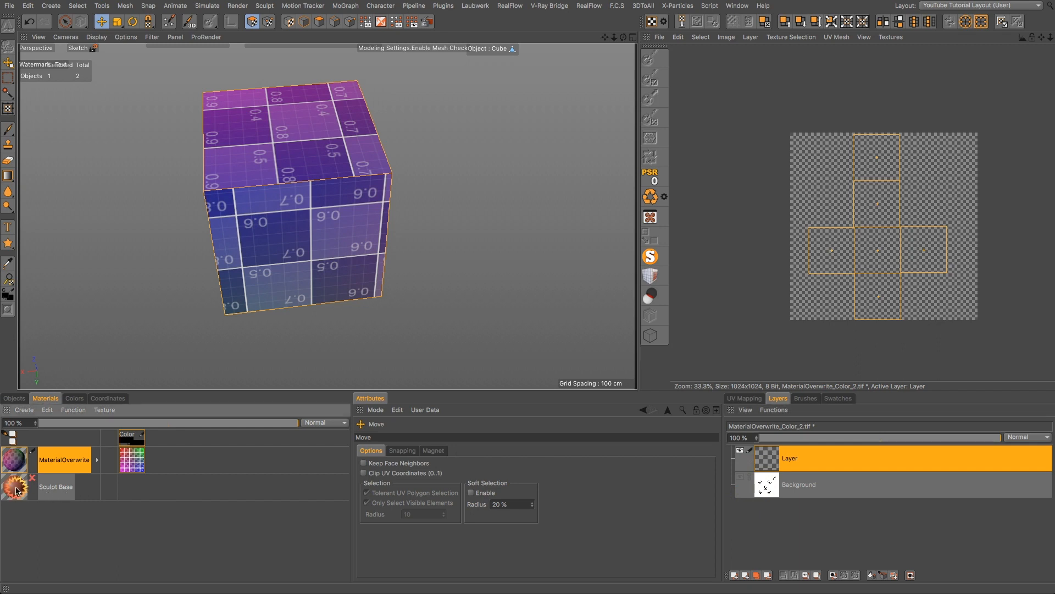
- Make the texture's Background layer visible again and delete the empty layer above it
{"action": "left_click_drag", "start_coordinate": [67, 494], "coordinate": [167, 424]}
{"action": "left_click_drag", "start_coordinate": [22, 495], "coordinate": [22, 491]}
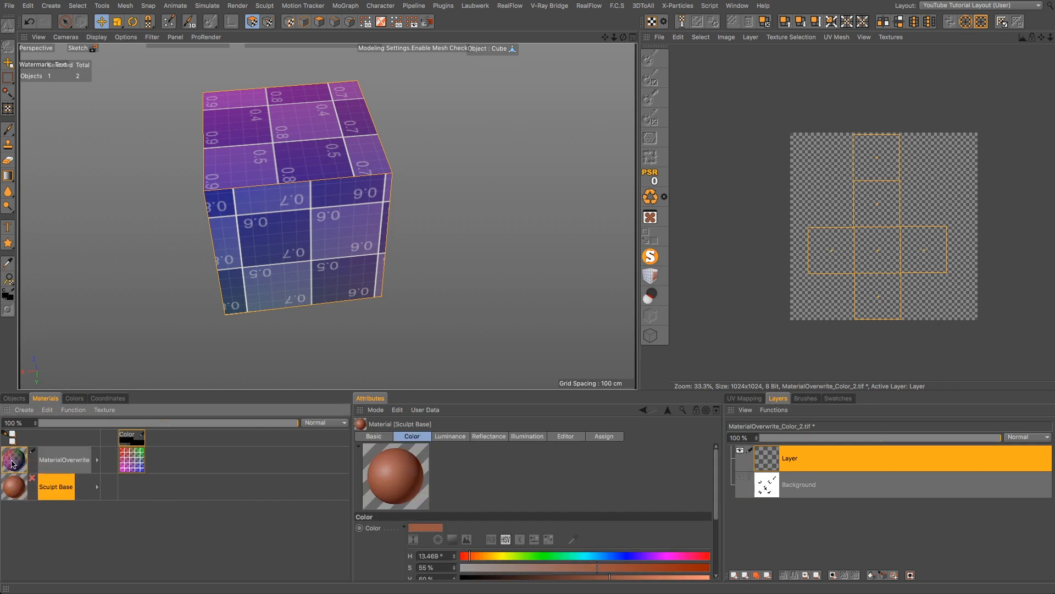
{"action": "left_click", "coordinate": [742, 480]}
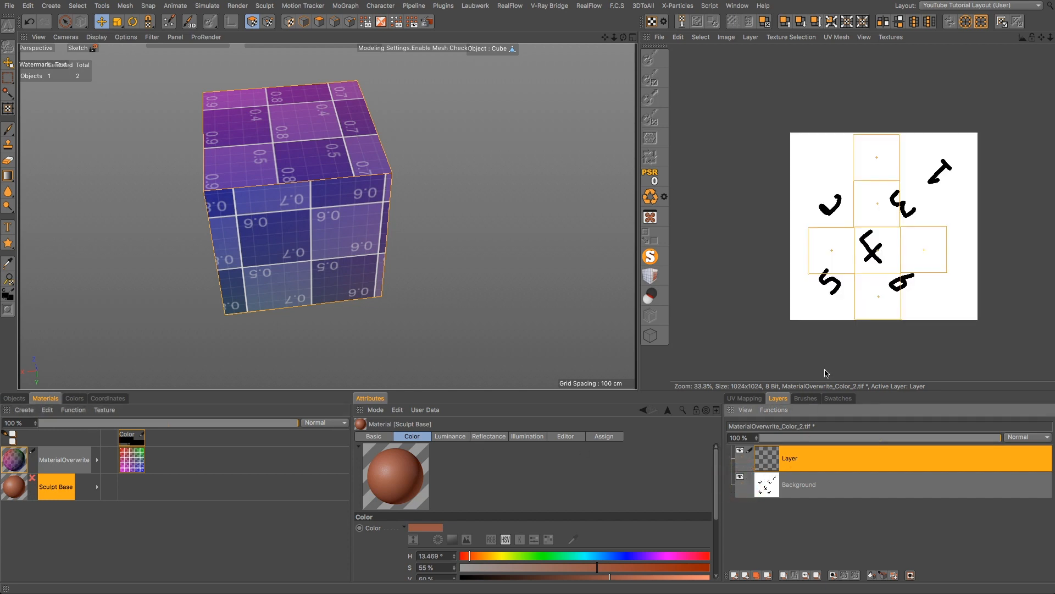
{"action": "key", "text": "Delete"}
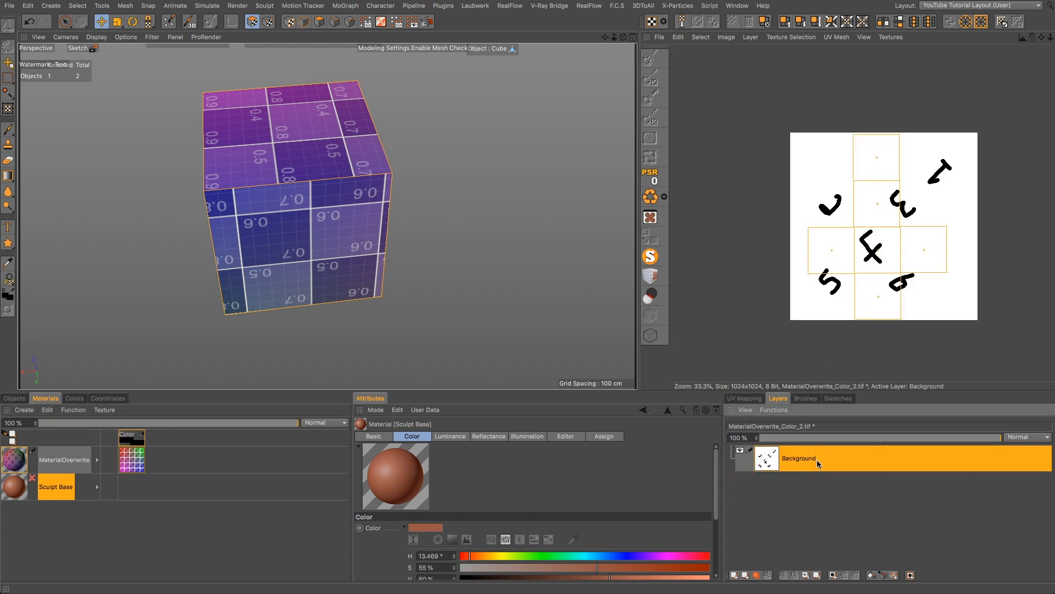
- Bring up MaterialOverwrite's UV grid texture in the texture view and shift the cube's whole UV layout across it
{"action": "double_click", "coordinate": [10, 459]}
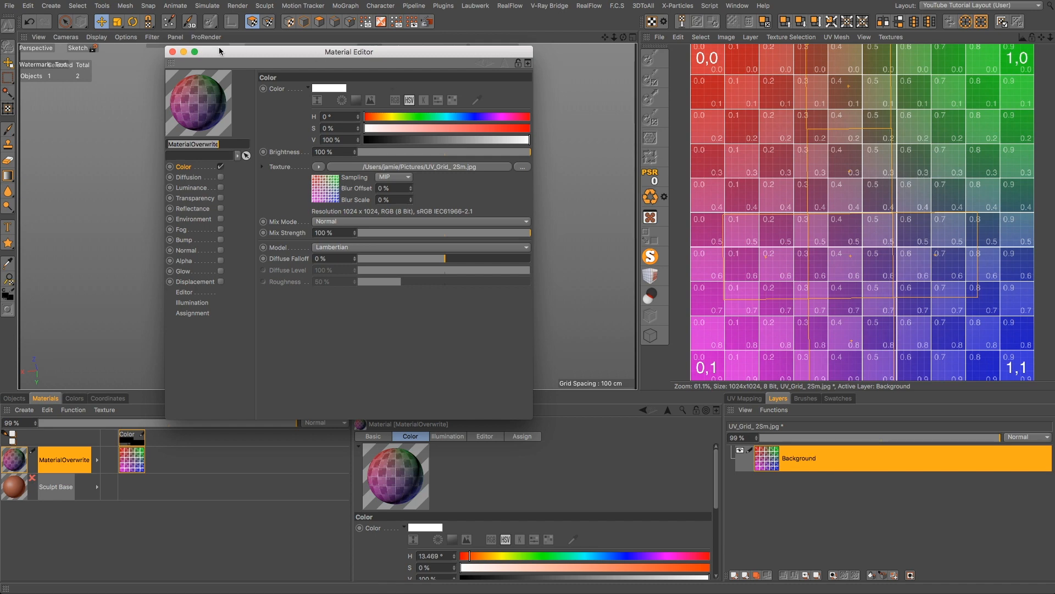
{"action": "left_click", "coordinate": [172, 52]}
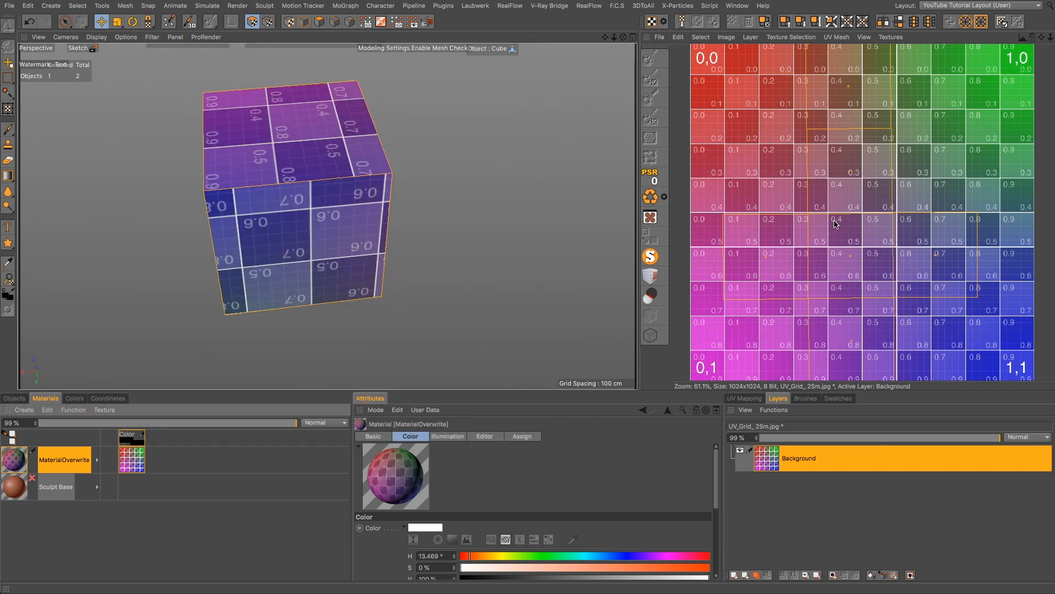
{"action": "mouse_move", "coordinate": [834, 222]}
{"action": "left_mouse_down"}
{"action": "mouse_move", "coordinate": [820, 223]}
{"action": "mouse_move", "coordinate": [851, 222]}
{"action": "left_mouse_up"}
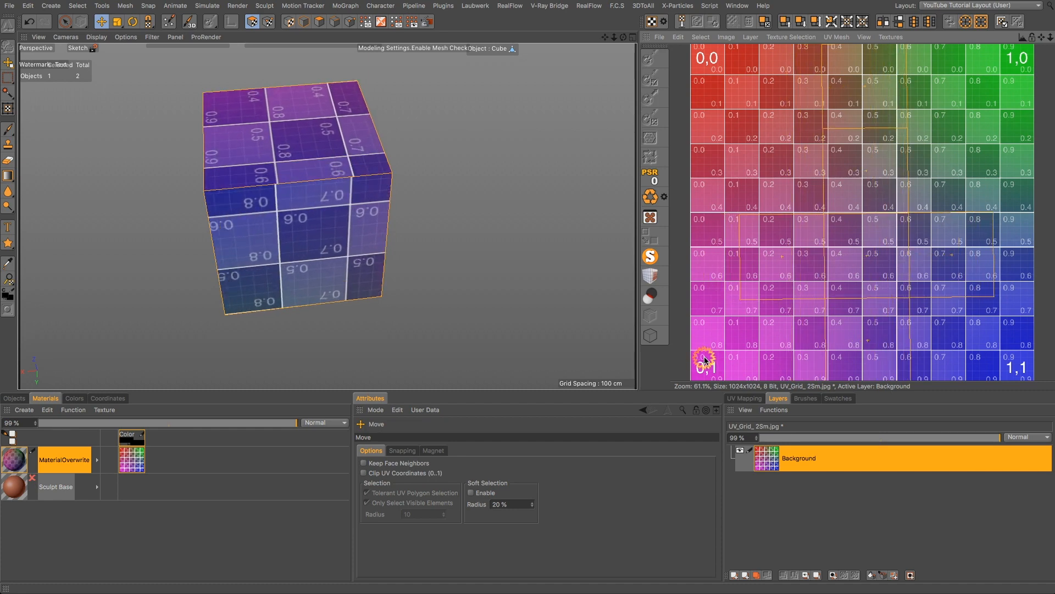
{"action": "left_click_drag", "start_coordinate": [704, 357], "coordinate": [703, 357]}
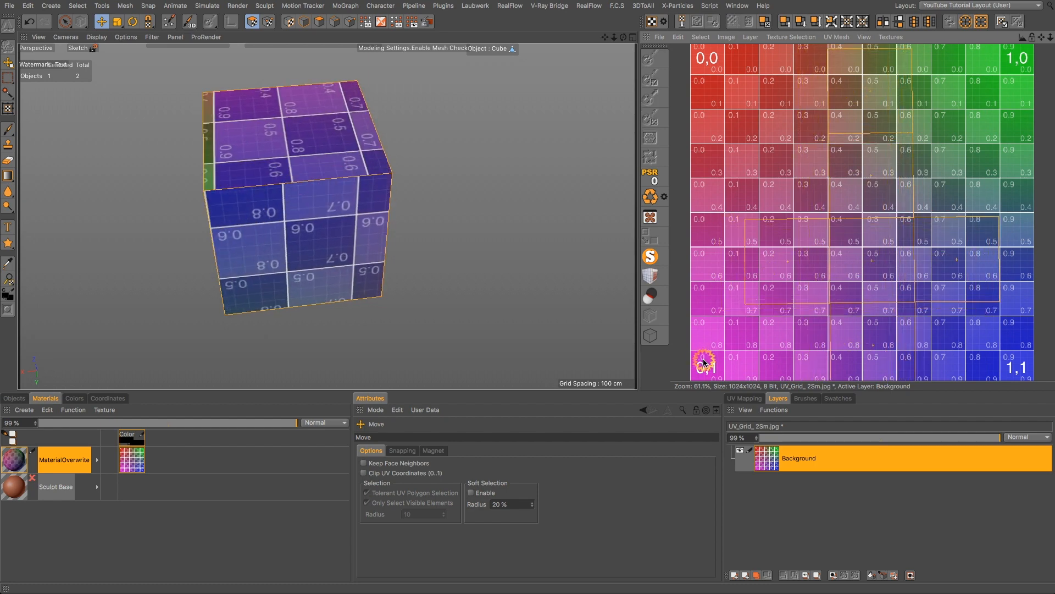
{"action": "left_click", "coordinate": [349, 165]}
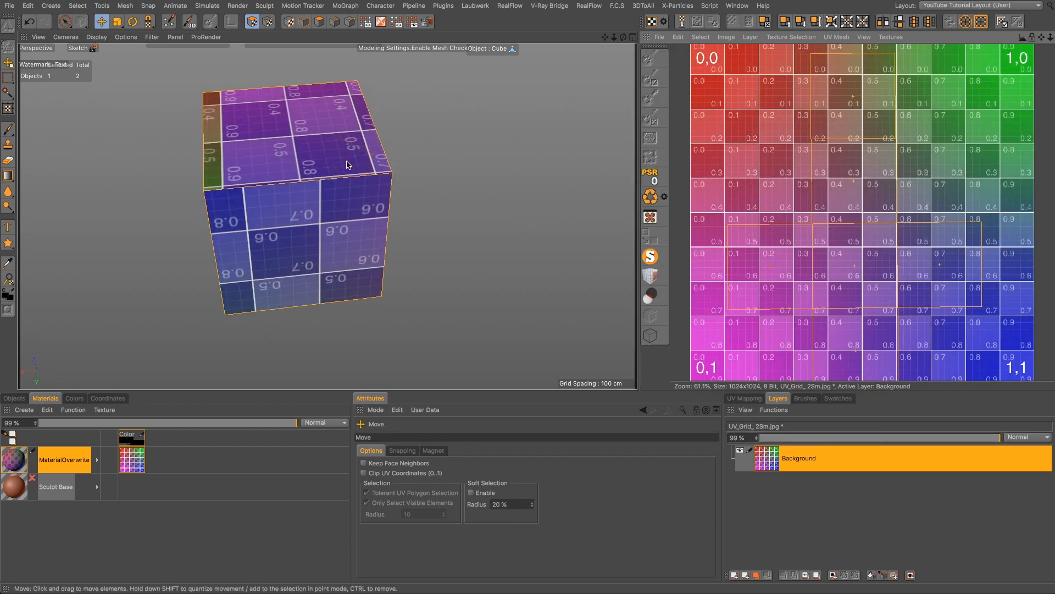
{"action": "left_click_drag", "start_coordinate": [346, 162], "coordinate": [580, 106], "text": "alt"}
{"action": "right_click_drag", "start_coordinate": [499, 185], "coordinate": [456, 185], "text": "alt"}
{"action": "left_click_drag", "start_coordinate": [456, 184], "coordinate": [681, 212], "text": "alt"}
- Scale the cube's UV layout down slightly on the UV grid and check the texture on the cube's faces
{"action": "left_click", "coordinate": [704, 360]}
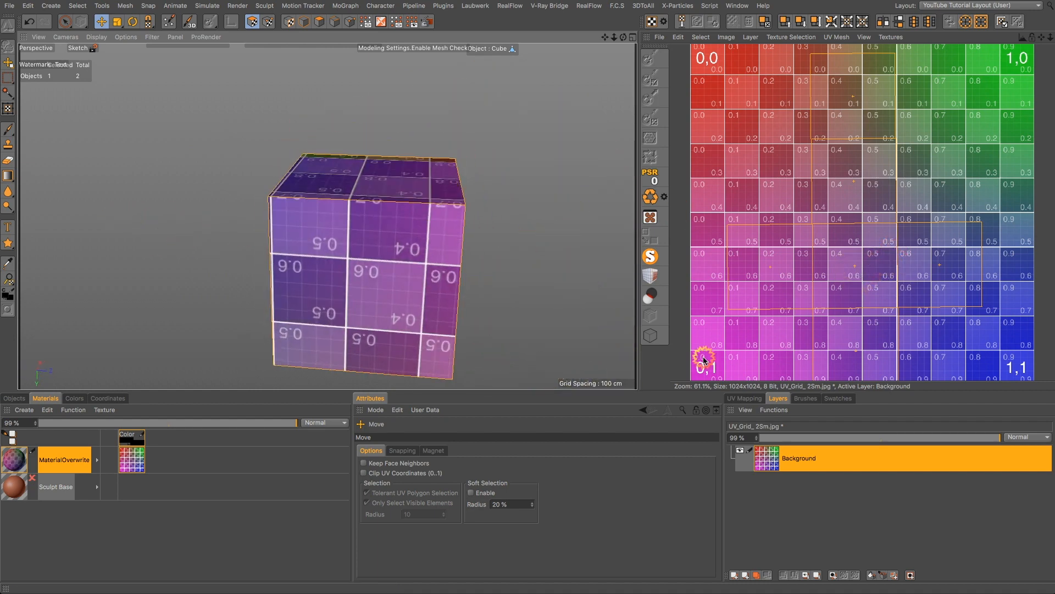
{"action": "left_click_drag", "start_coordinate": [703, 360], "coordinate": [858, 271]}
{"action": "left_click_drag", "start_coordinate": [876, 222], "coordinate": [805, 191]}
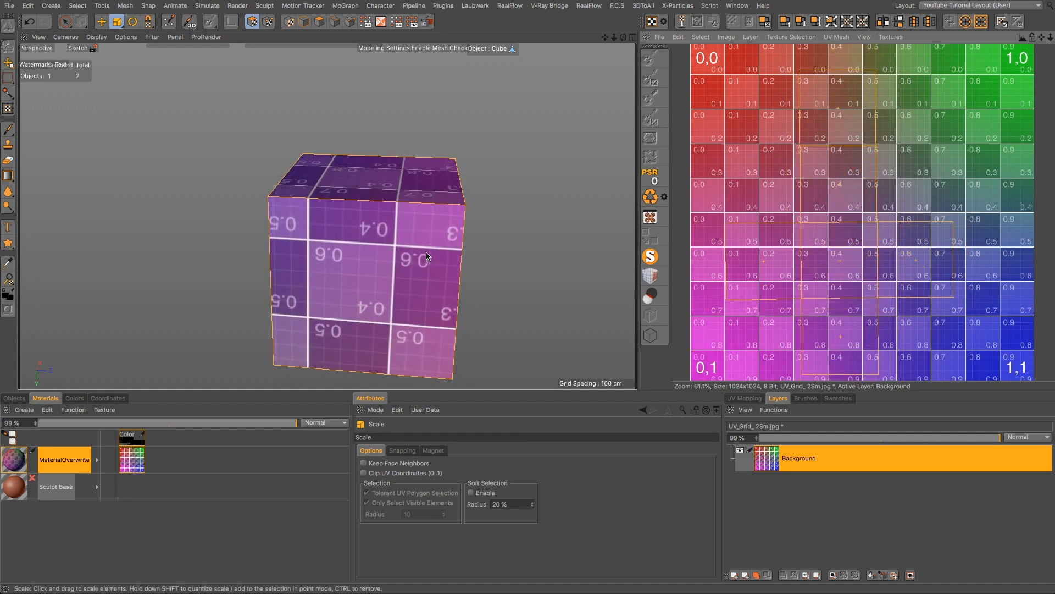
{"action": "left_click_drag", "start_coordinate": [426, 256], "coordinate": [704, 360], "text": "alt"}
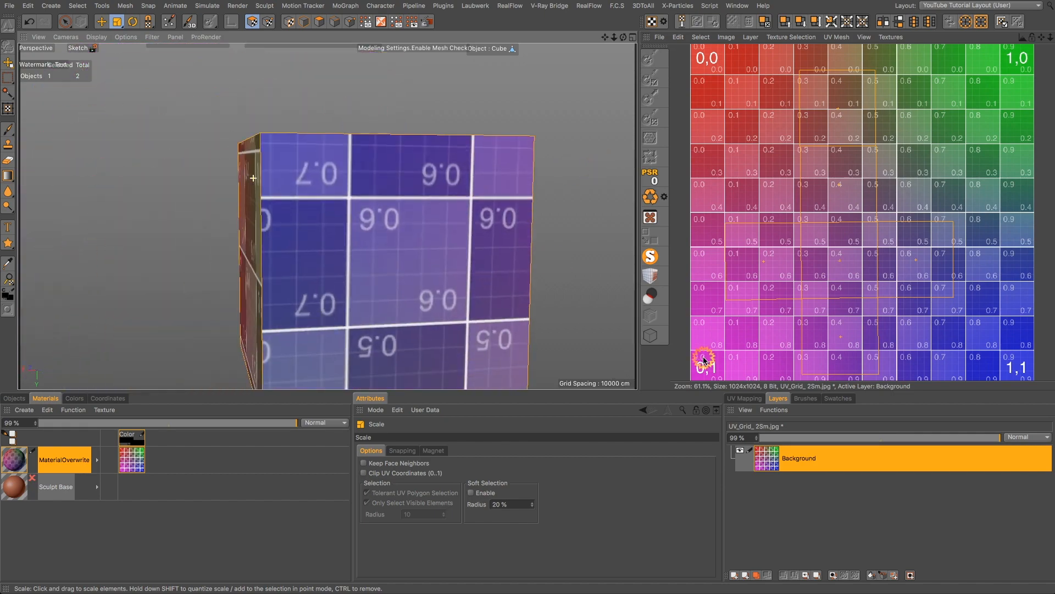
{"action": "right_click_drag", "start_coordinate": [307, 253], "coordinate": [154, 246], "text": "alt"}
{"action": "left_click_drag", "start_coordinate": [358, 256], "coordinate": [304, 243], "text": "alt"}
{"action": "left_click", "coordinate": [845, 96]}
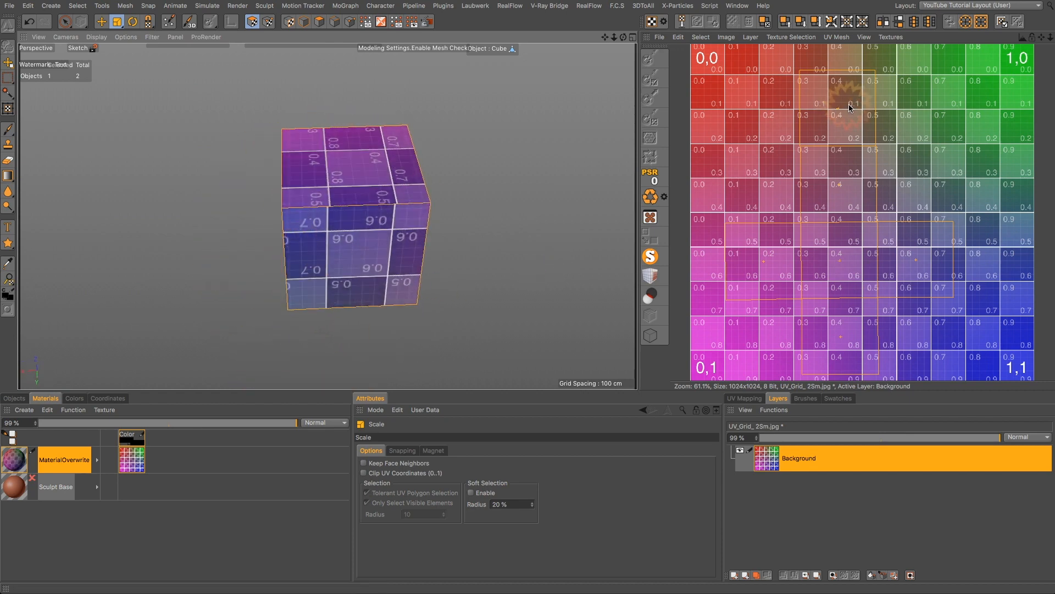
- Switch to the Startup (User) layout and activate the Move tool in Model mode
{"action": "left_click", "coordinate": [1031, 7]}
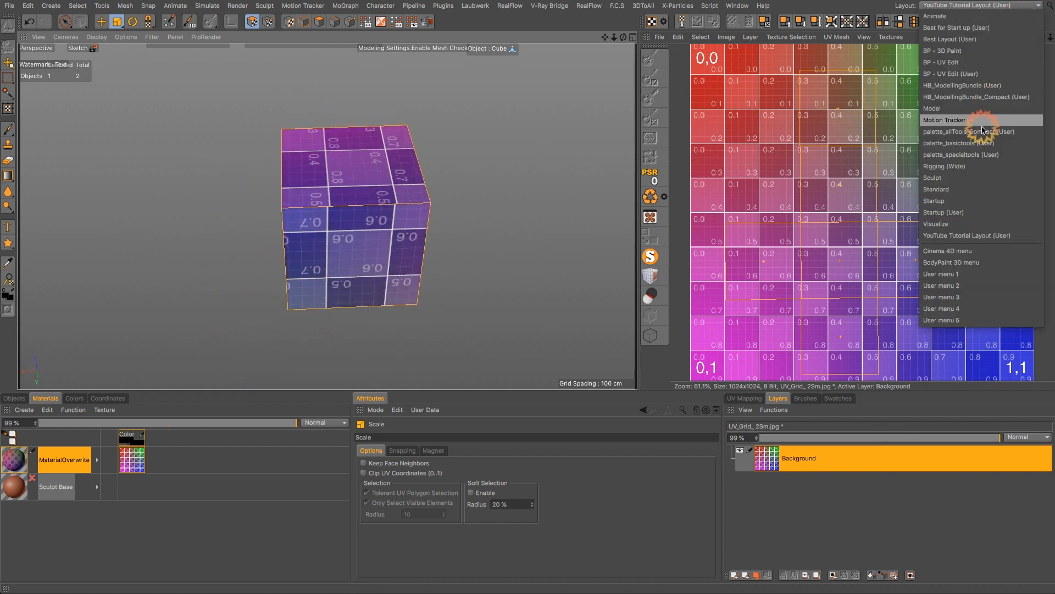
{"action": "left_click", "coordinate": [967, 272]}
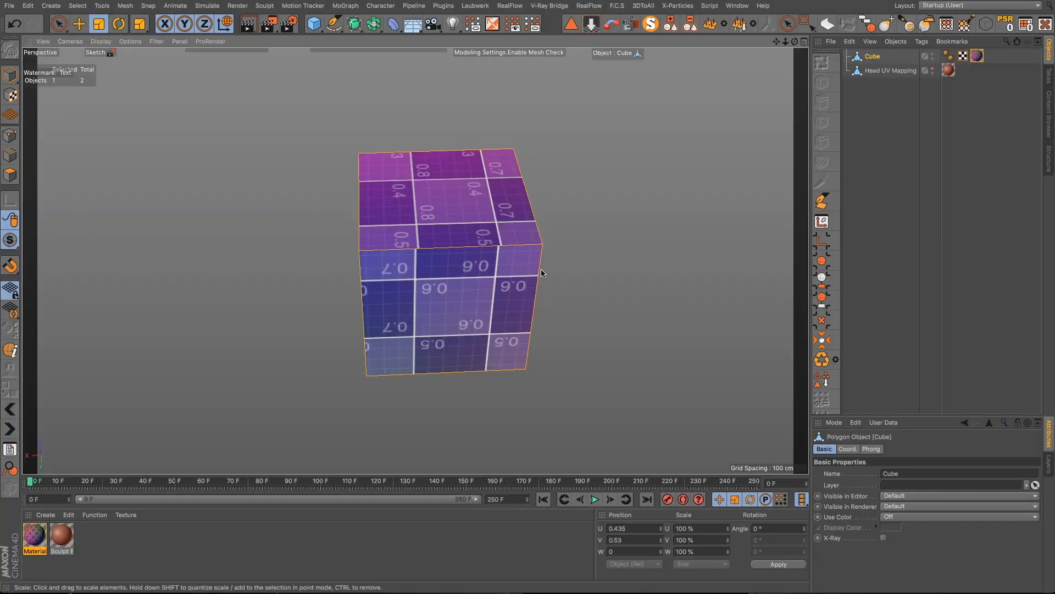
{"action": "left_click", "coordinate": [78, 24]}
{"action": "left_click", "coordinate": [10, 74]}
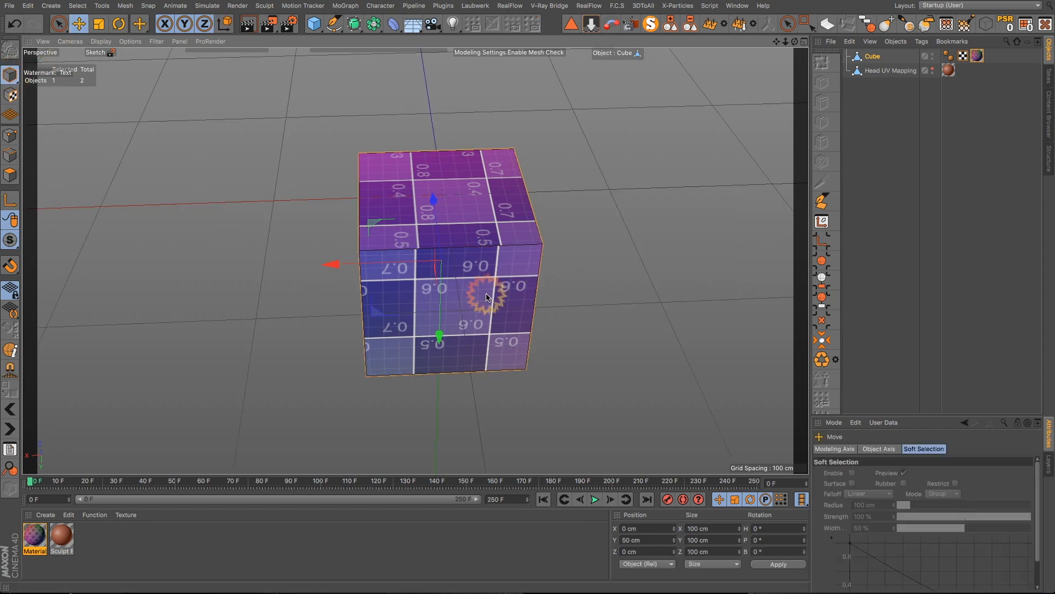
- Hide the cube in the viewport and make the Head UV Mapping object visible
{"action": "left_click_drag", "start_coordinate": [497, 323], "coordinate": [566, 230], "text": "alt"}
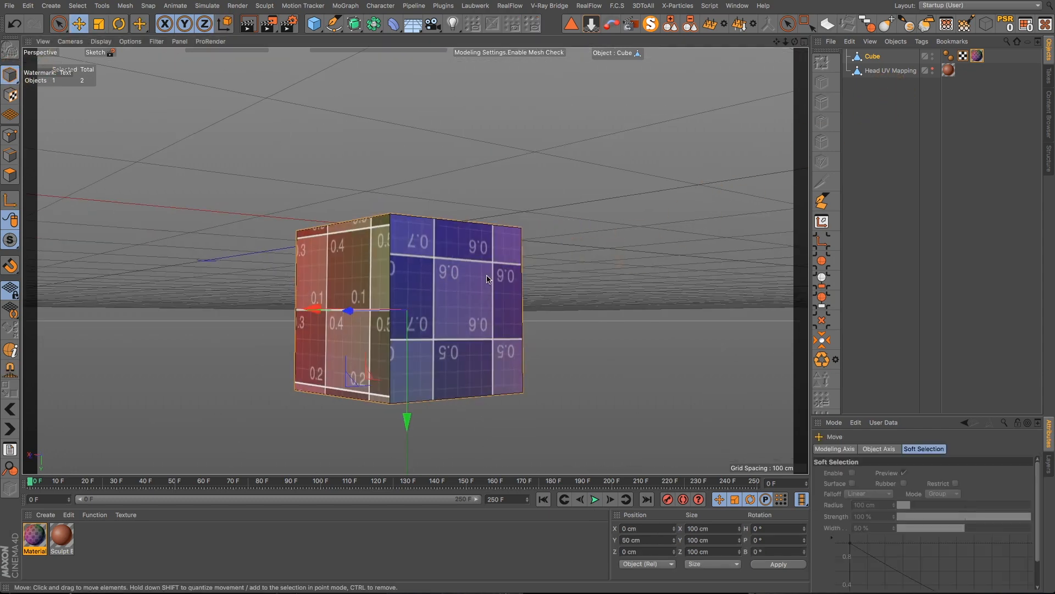
{"action": "left_click_drag", "start_coordinate": [479, 280], "coordinate": [447, 311], "text": "alt"}
{"action": "left_click_drag", "start_coordinate": [446, 260], "coordinate": [704, 358], "text": "alt"}
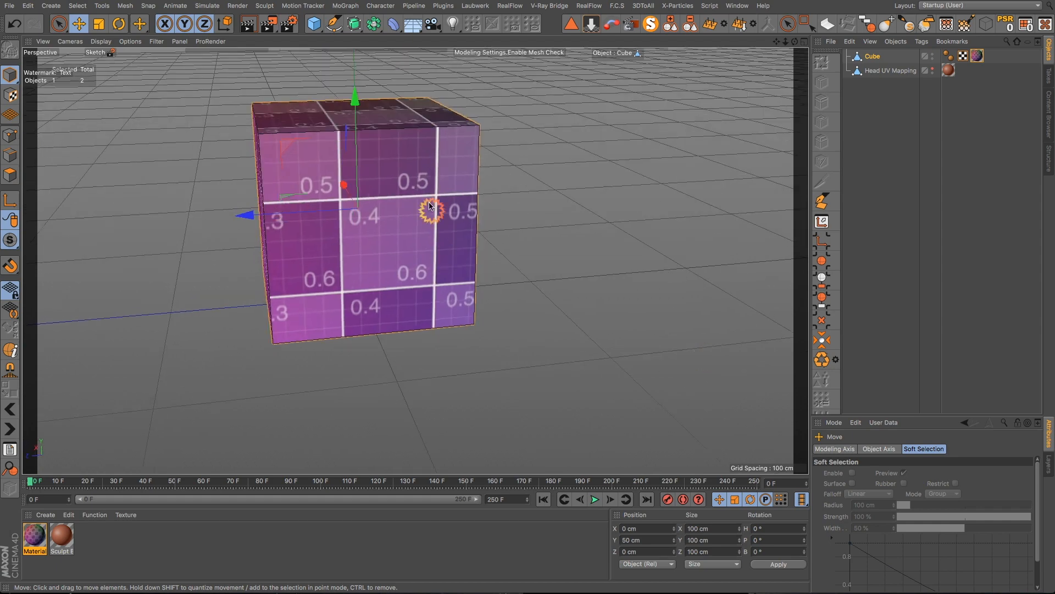
{"action": "scroll", "coordinate": [416, 166], "scroll_direction": "down", "scroll_amount": 5}
{"action": "left_click_drag", "start_coordinate": [775, 41], "coordinate": [776, 94]}
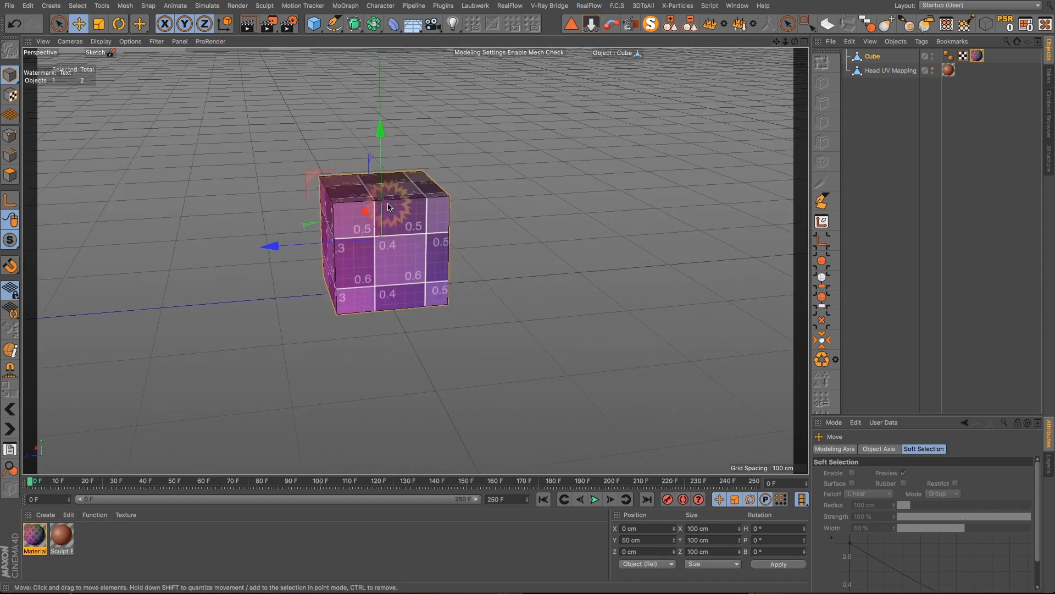
{"action": "left_click_drag", "start_coordinate": [397, 223], "coordinate": [678, 109], "text": "alt"}
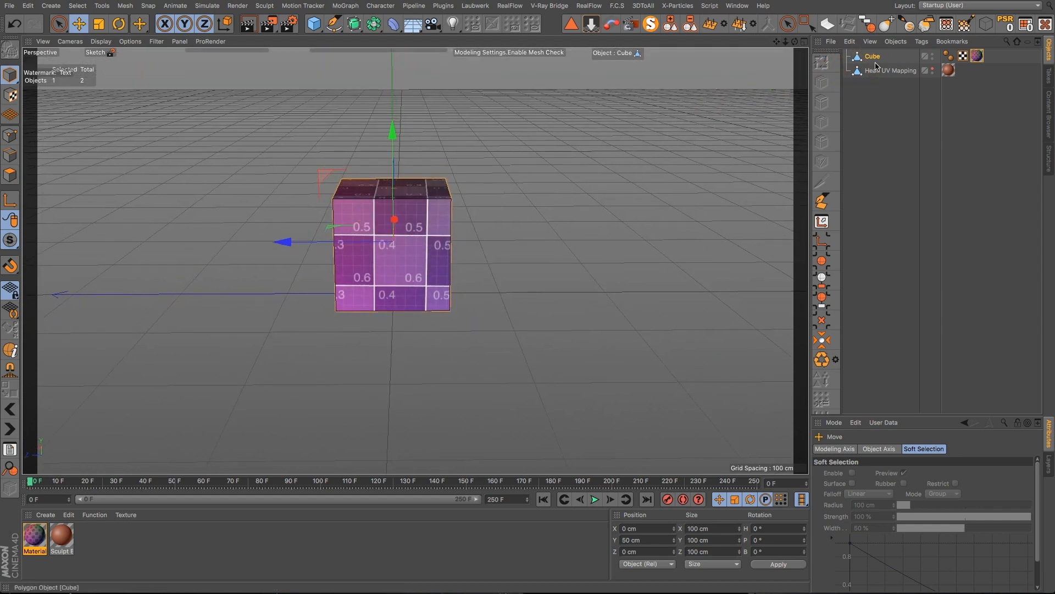
{"action": "left_click", "coordinate": [933, 57]}
{"action": "left_click_drag", "start_coordinate": [933, 59], "coordinate": [931, 88]}
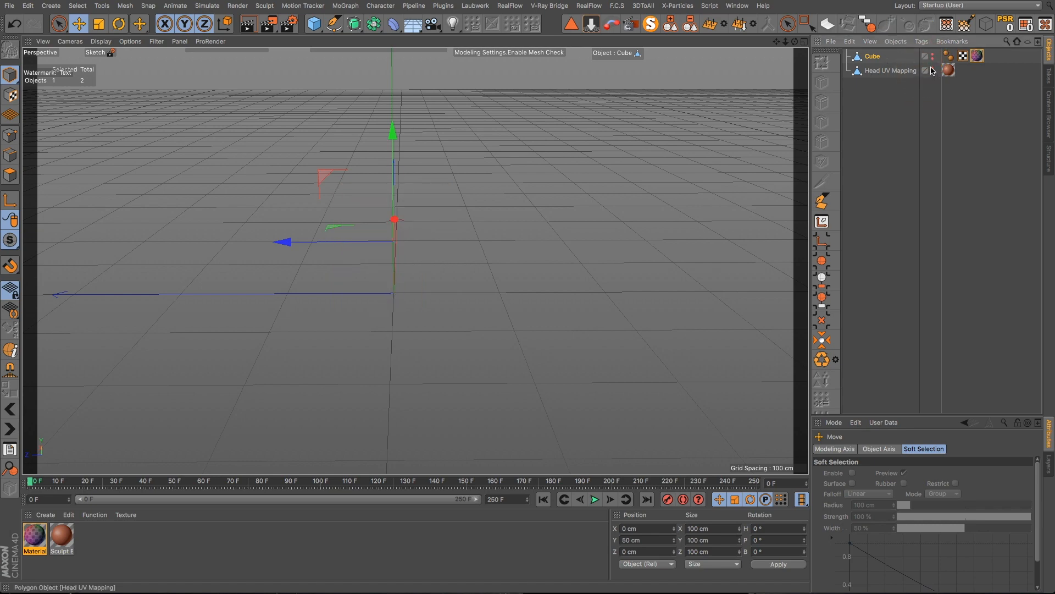
{"action": "left_click", "coordinate": [933, 70]}
{"action": "scroll", "coordinate": [394, 184], "scroll_direction": "up", "scroll_amount": 2}
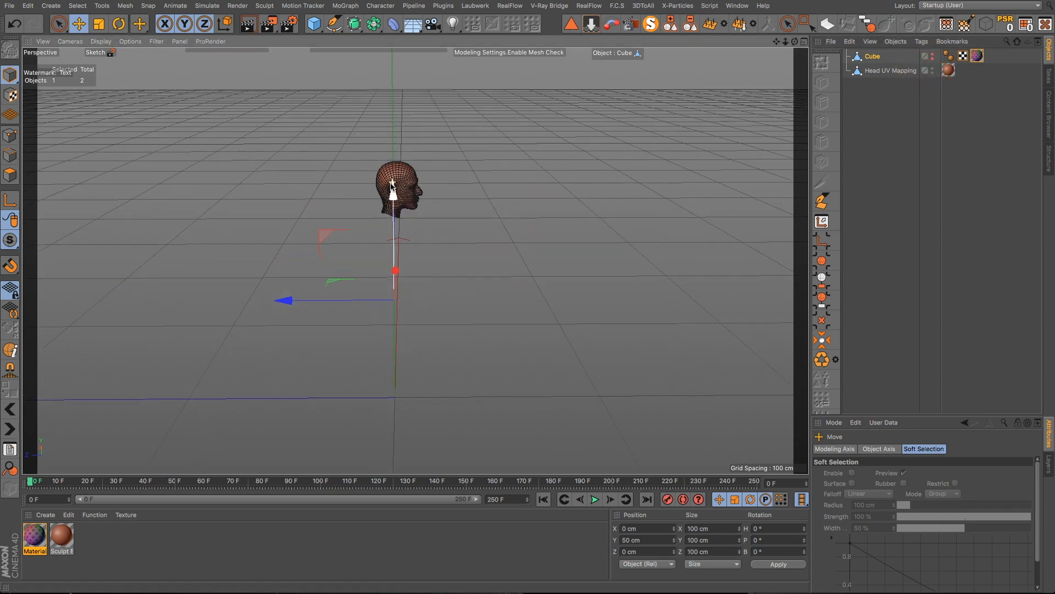
- Select the Head UV Mapping object and examine the head's mesh from the front and at an angle
{"action": "scroll", "coordinate": [393, 184], "scroll_direction": "up", "scroll_amount": 5}
{"action": "left_click_drag", "start_coordinate": [409, 196], "coordinate": [291, 211], "text": "alt"}
{"action": "scroll", "coordinate": [393, 228], "scroll_direction": "up", "scroll_amount": 5}
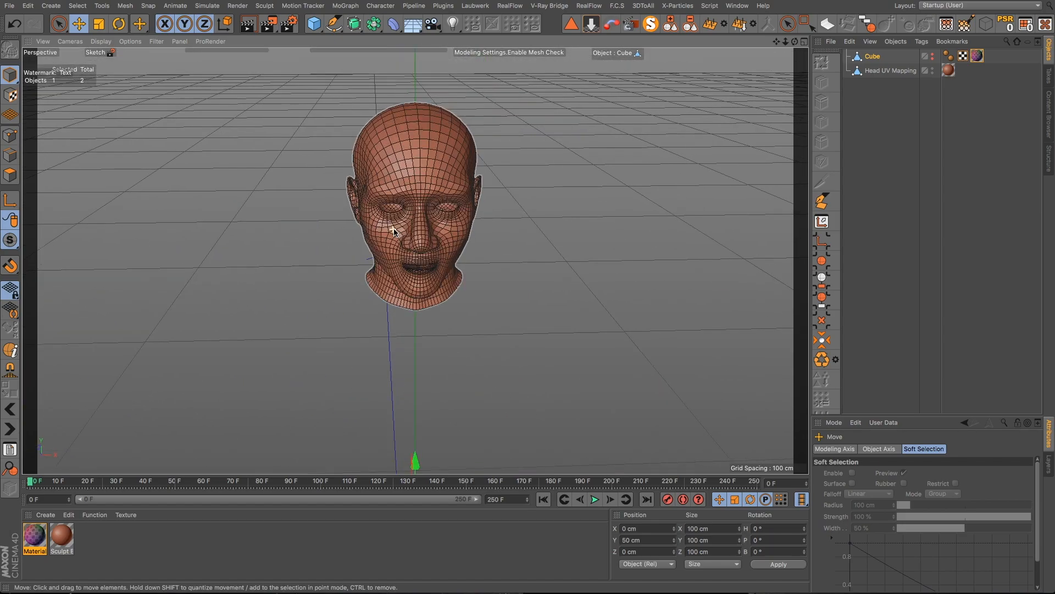
{"action": "left_click_drag", "start_coordinate": [426, 231], "coordinate": [450, 260], "text": "alt"}
{"action": "scroll", "coordinate": [450, 259], "scroll_direction": "down", "scroll_amount": 3}
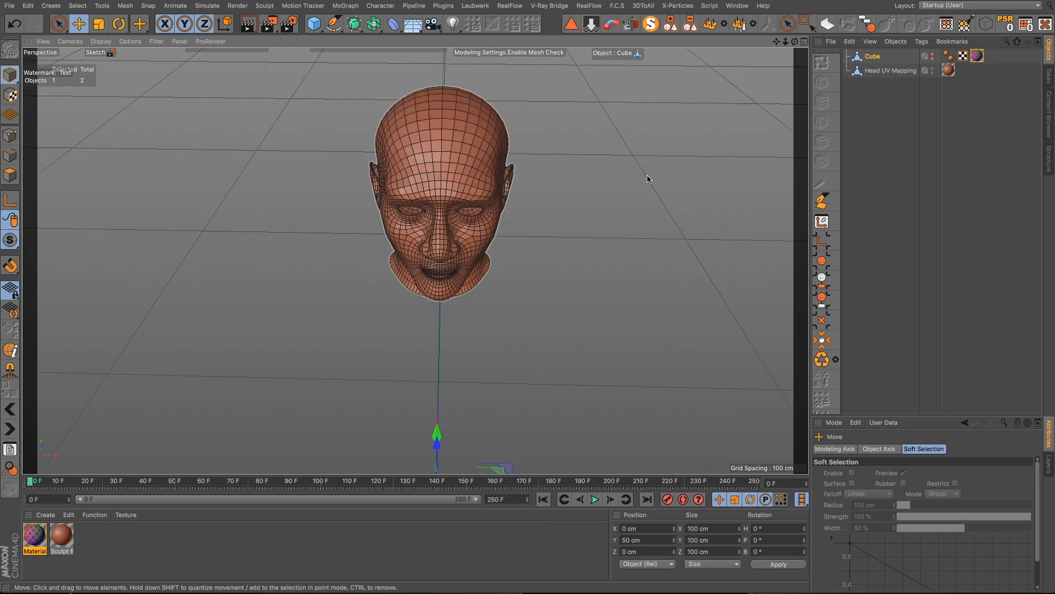
{"action": "left_click_drag", "start_coordinate": [776, 42], "coordinate": [564, 220]}
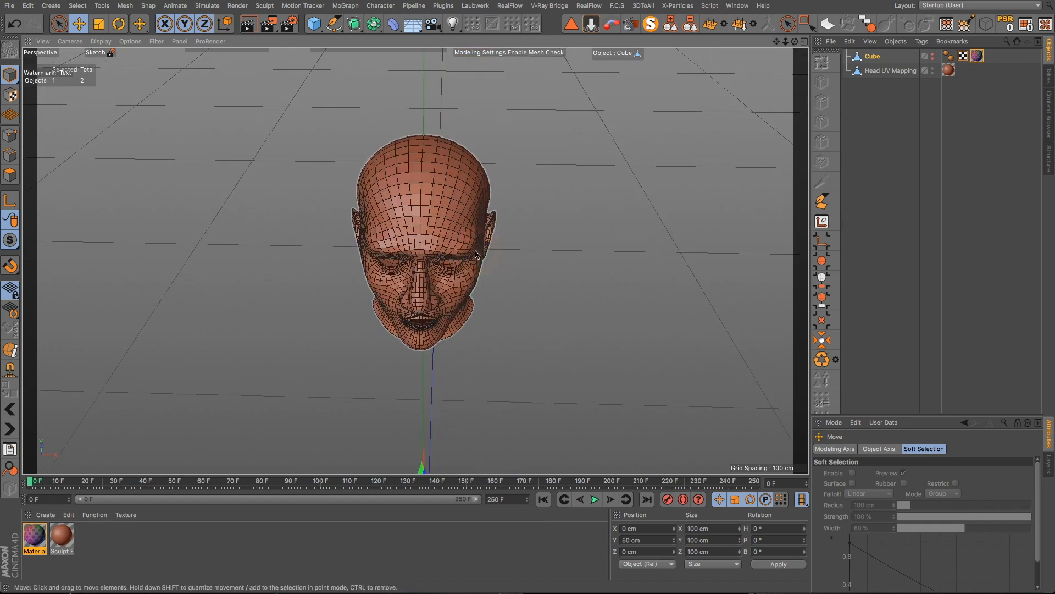
{"action": "left_click_drag", "start_coordinate": [458, 262], "coordinate": [458, 227], "text": "alt"}
{"action": "left_click", "coordinate": [871, 73]}
{"action": "left_click", "coordinate": [749, 367]}
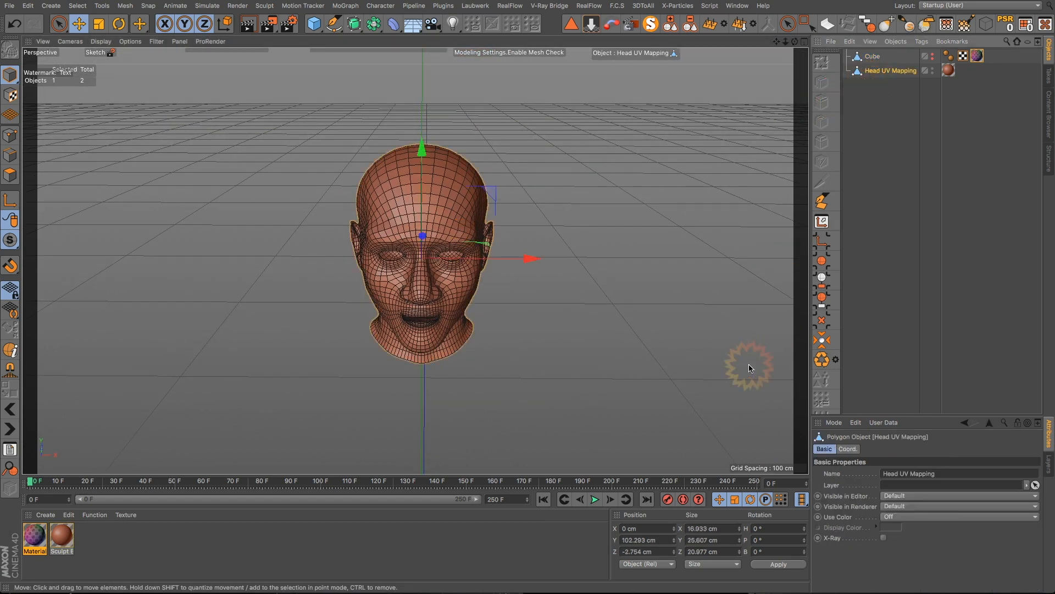
{"action": "left_click_drag", "start_coordinate": [450, 292], "coordinate": [485, 264], "text": "alt"}
{"action": "scroll", "coordinate": [420, 286], "scroll_direction": "up", "scroll_amount": 5}
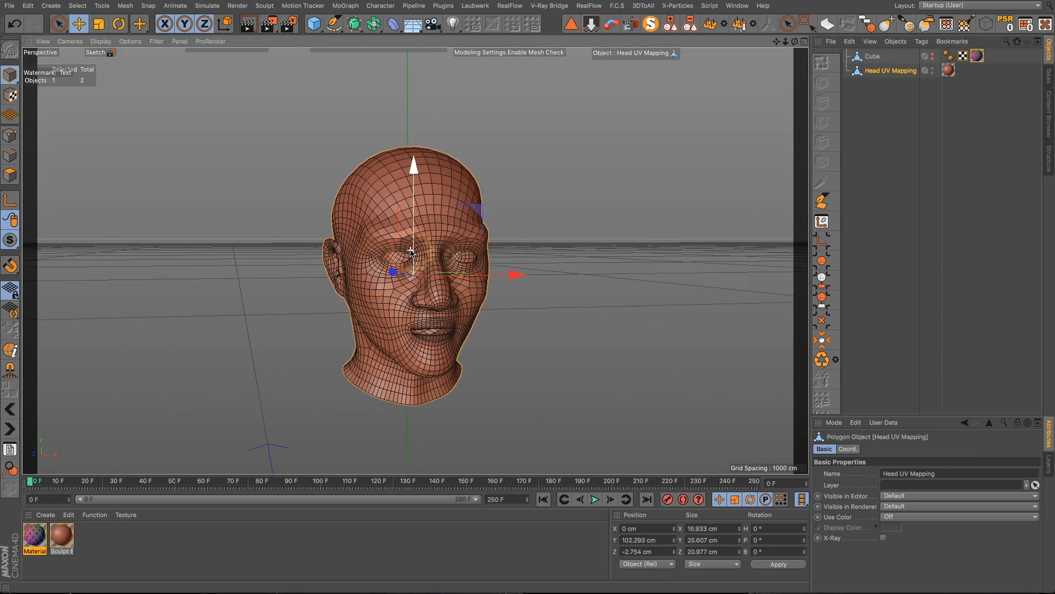
{"action": "left_click_drag", "start_coordinate": [420, 302], "coordinate": [394, 314], "text": "alt"}
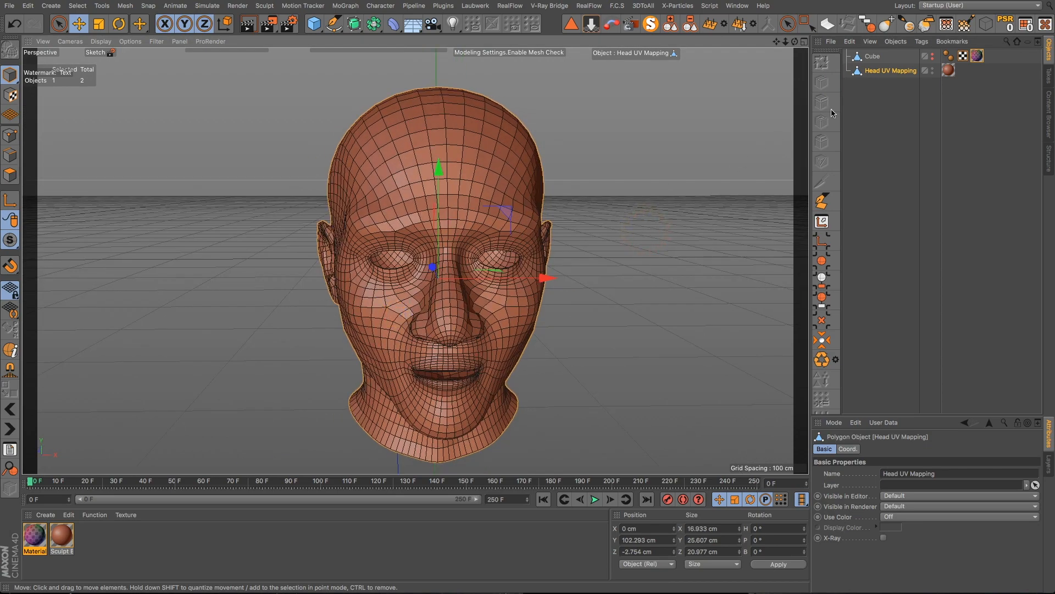
- Delete the Cube object and the MaterialOverwrite material without saving the texture changes
{"action": "left_click", "coordinate": [874, 57]}
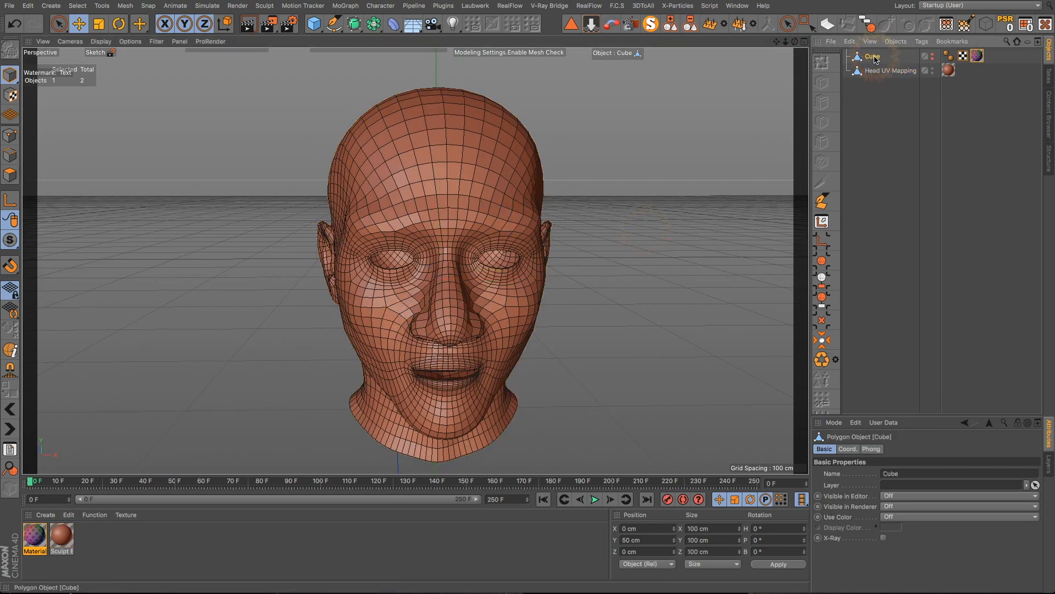
{"action": "key", "text": "Delete"}
{"action": "left_click", "coordinate": [875, 55]}
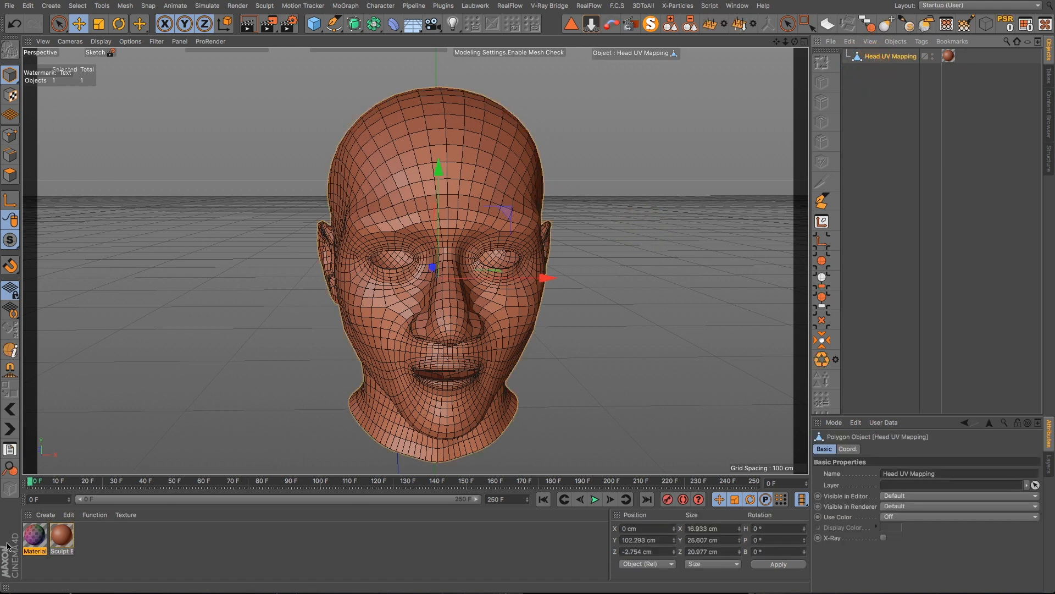
{"action": "left_click", "coordinate": [32, 542]}
{"action": "key", "text": "Delete"}
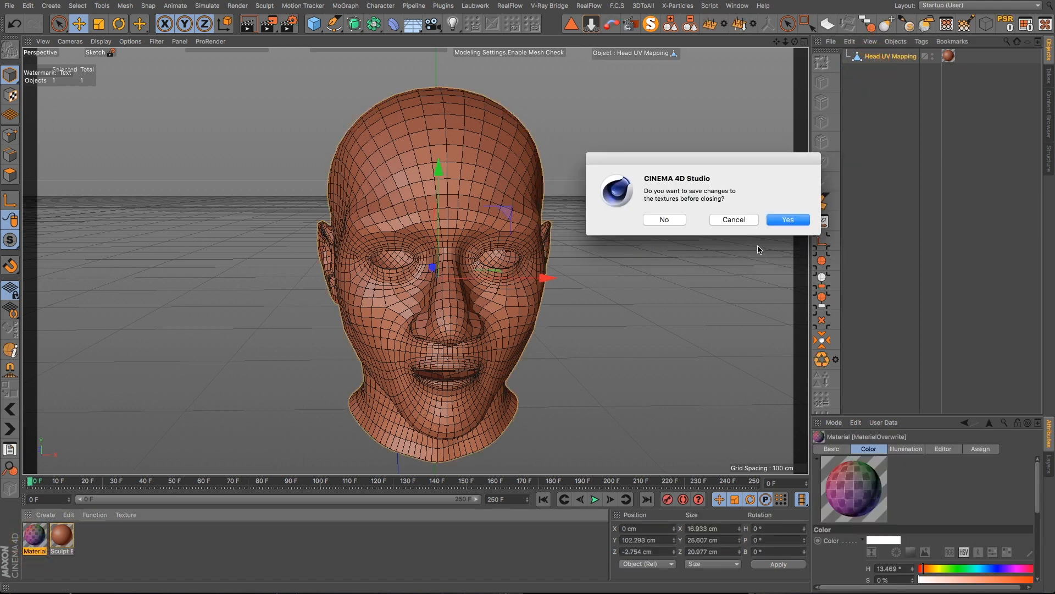
{"action": "left_click", "coordinate": [671, 221]}
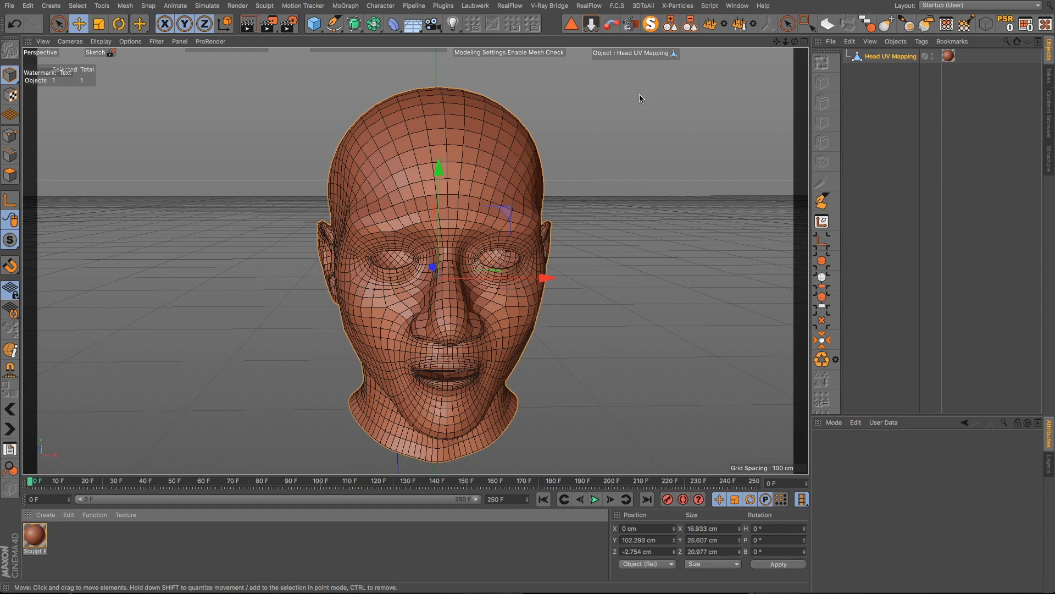
- Add a Phong tag to the Head UV Mapping object and show the tag's properties
{"action": "right_click", "coordinate": [877, 60]}
{"action": "mouse_move", "coordinate": [1010, 65]}
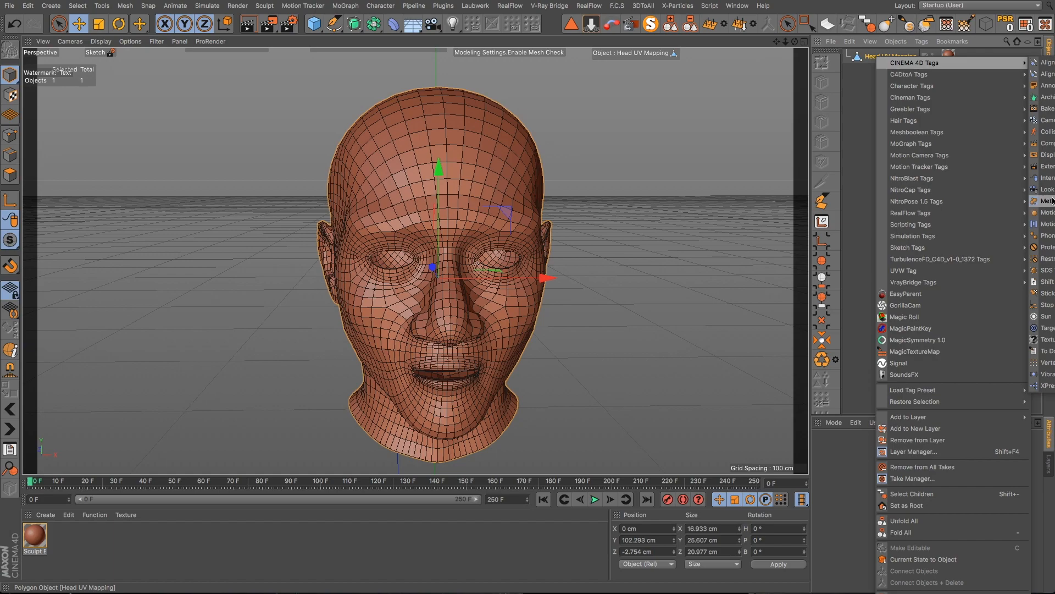
{"action": "left_click", "coordinate": [1047, 235]}
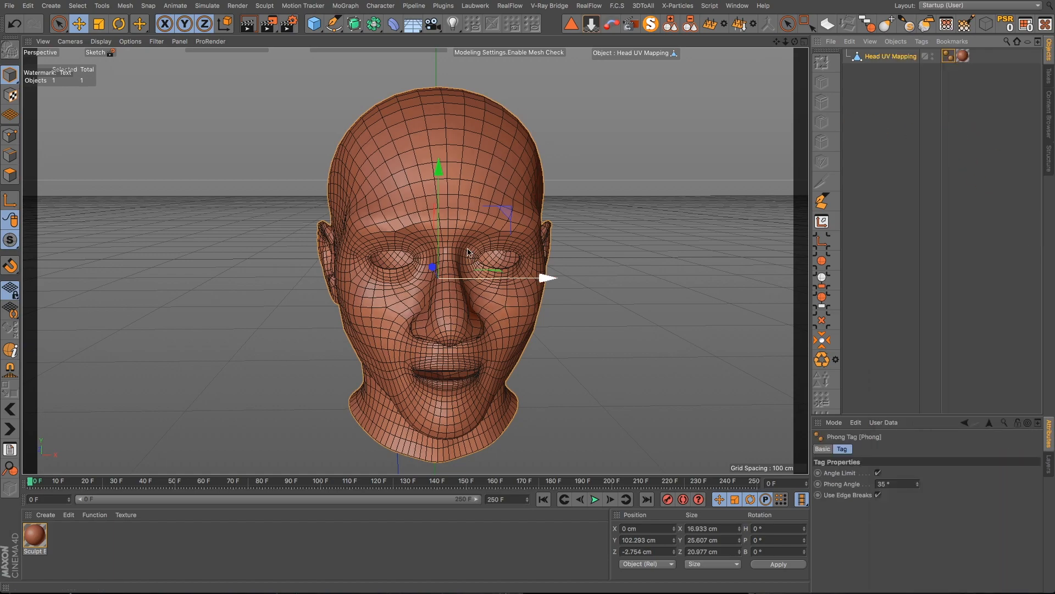
{"action": "left_click_drag", "start_coordinate": [468, 253], "coordinate": [608, 191], "text": "alt"}
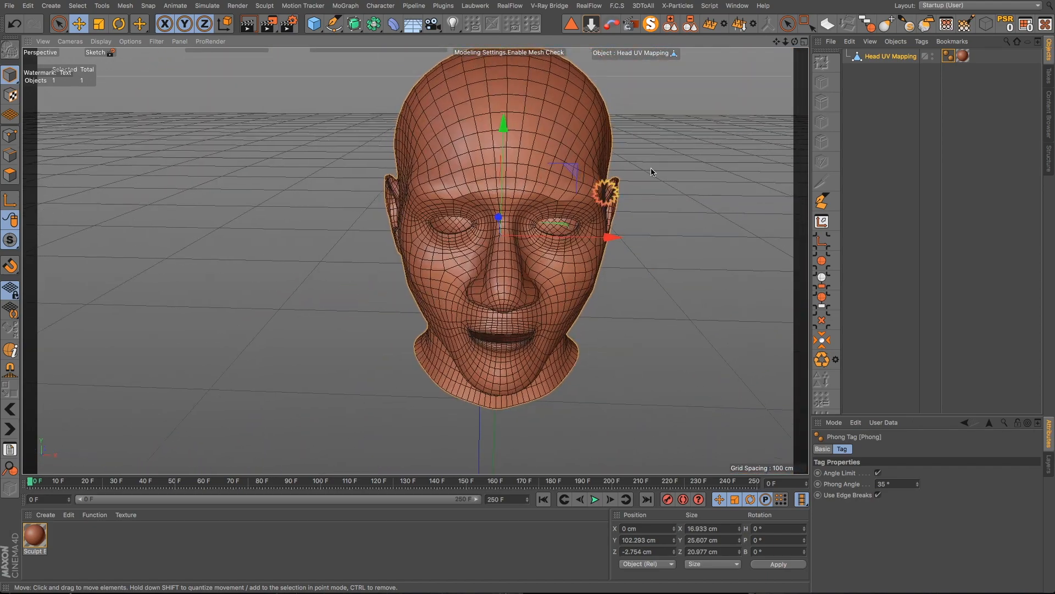
{"action": "left_click", "coordinate": [948, 57]}
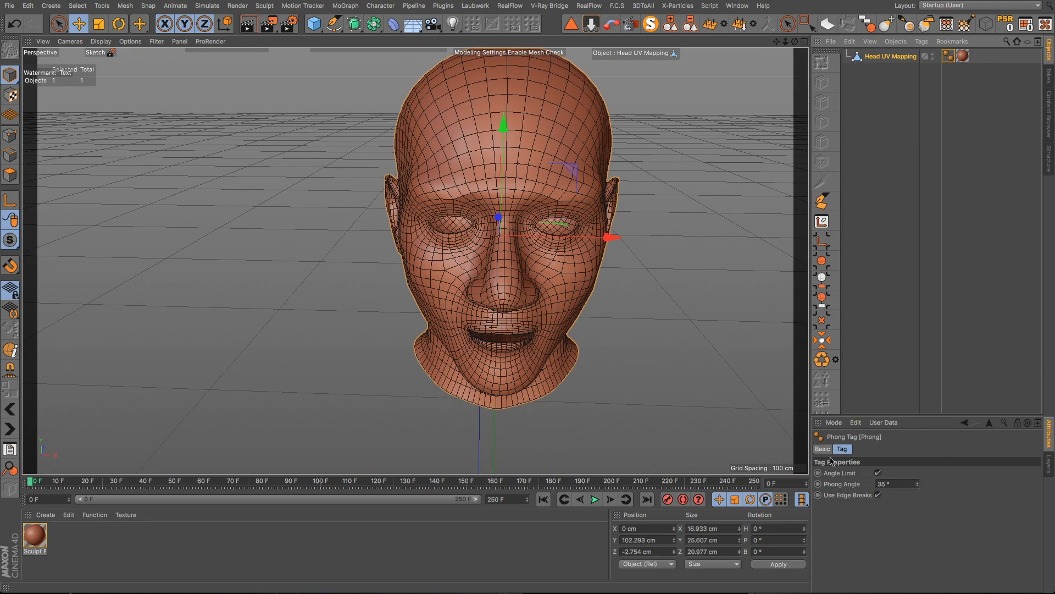
- Set the head's Phong tag angle to 90° while checking the shading around the ear
{"action": "left_click_drag", "start_coordinate": [480, 299], "coordinate": [573, 267], "text": "alt"}
{"action": "scroll", "coordinate": [263, 232], "scroll_direction": "up", "scroll_amount": 8}
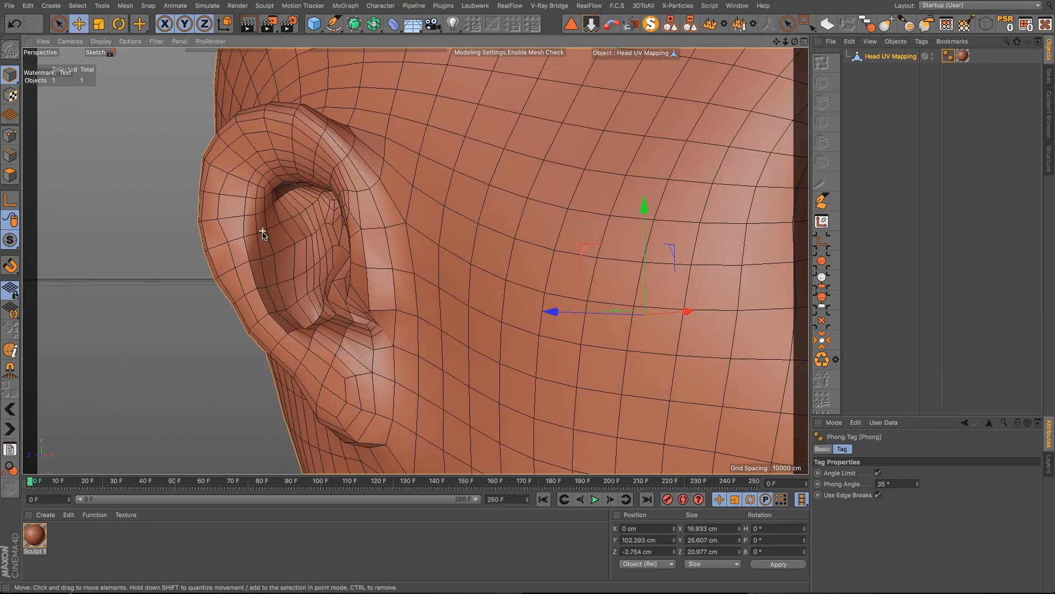
{"action": "left_click_drag", "start_coordinate": [317, 286], "coordinate": [320, 303], "text": "alt"}
{"action": "left_click_drag", "start_coordinate": [916, 484], "coordinate": [916, 484]}
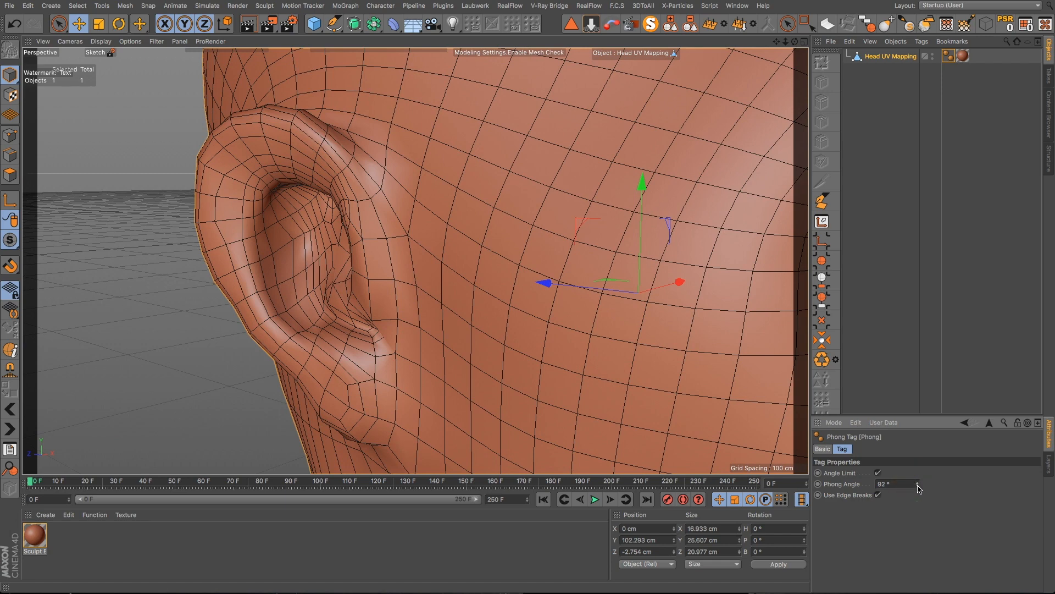
{"action": "left_click", "coordinate": [878, 496]}
{"action": "left_click", "coordinate": [464, 254]}
{"action": "scroll", "coordinate": [463, 255], "scroll_direction": "down", "scroll_amount": 10}
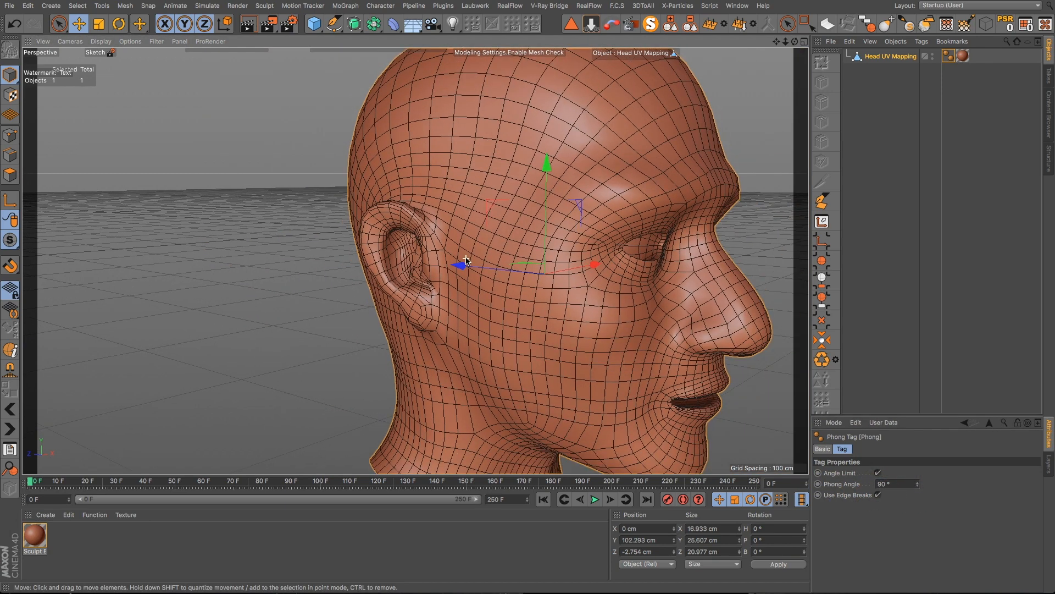
- Add a UVW tag to the Head UV Mapping object, set from projection
{"action": "left_click_drag", "start_coordinate": [530, 302], "coordinate": [288, 275], "text": "alt"}
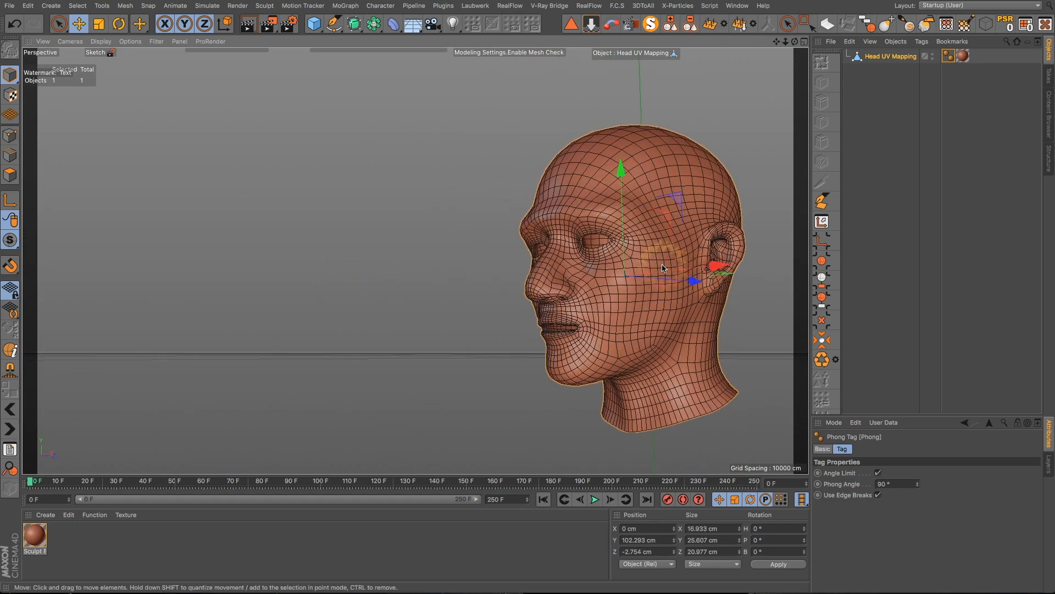
{"action": "scroll", "coordinate": [662, 268], "scroll_direction": "up", "scroll_amount": 5}
{"action": "left_click_drag", "start_coordinate": [643, 264], "coordinate": [707, 281], "text": "alt"}
{"action": "right_click", "coordinate": [893, 58]}
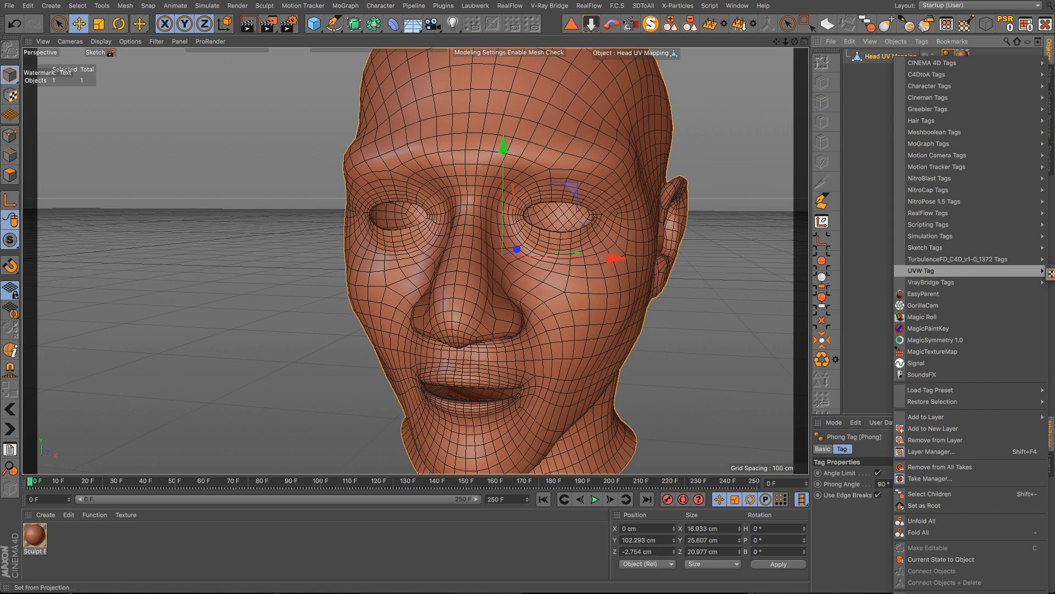
{"action": "left_click", "coordinate": [954, 269]}
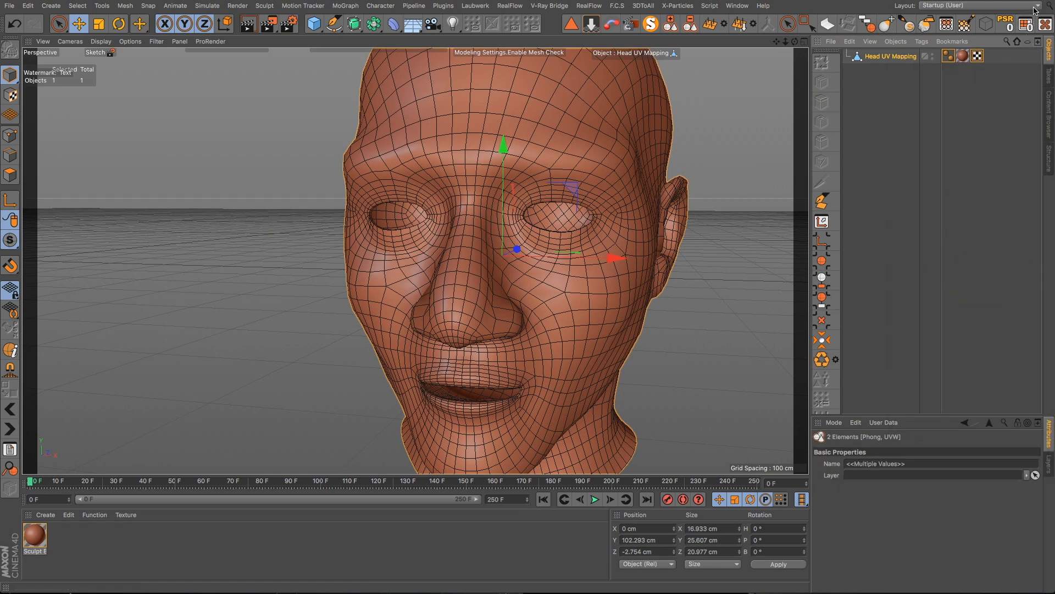
- Switch to edge mode and activate Loop Selection with Stop at Boundary Edges enabled and Select Boundary Loop disabled
{"action": "scroll", "coordinate": [544, 261], "scroll_direction": "down", "scroll_amount": 5}
{"action": "left_click_drag", "start_coordinate": [541, 262], "coordinate": [597, 302], "text": "alt"}
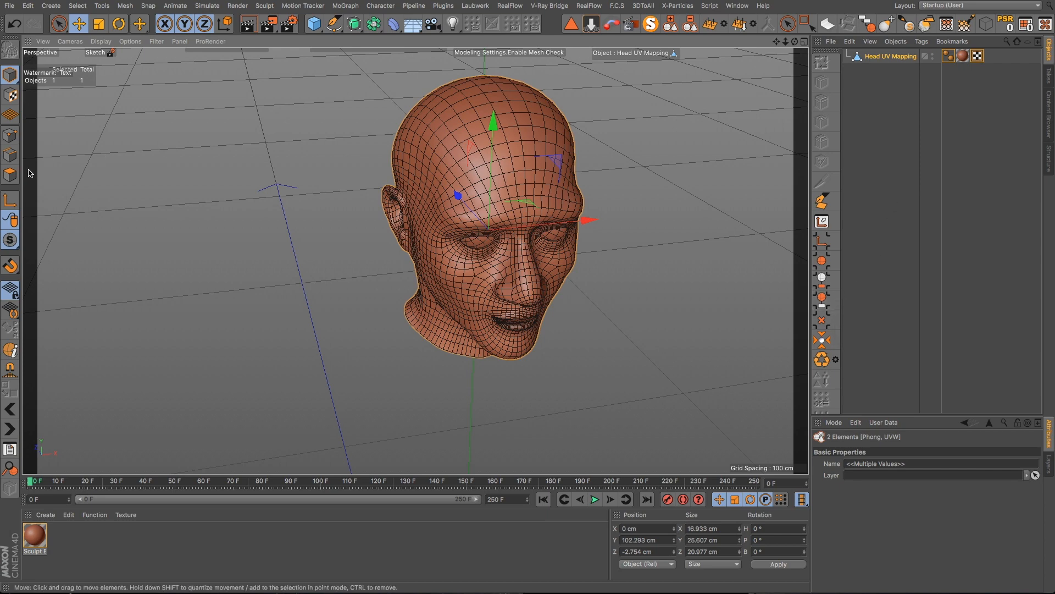
{"action": "left_click", "coordinate": [10, 155]}
{"action": "left_click", "coordinate": [487, 132]}
{"action": "left_click", "coordinate": [822, 62]}
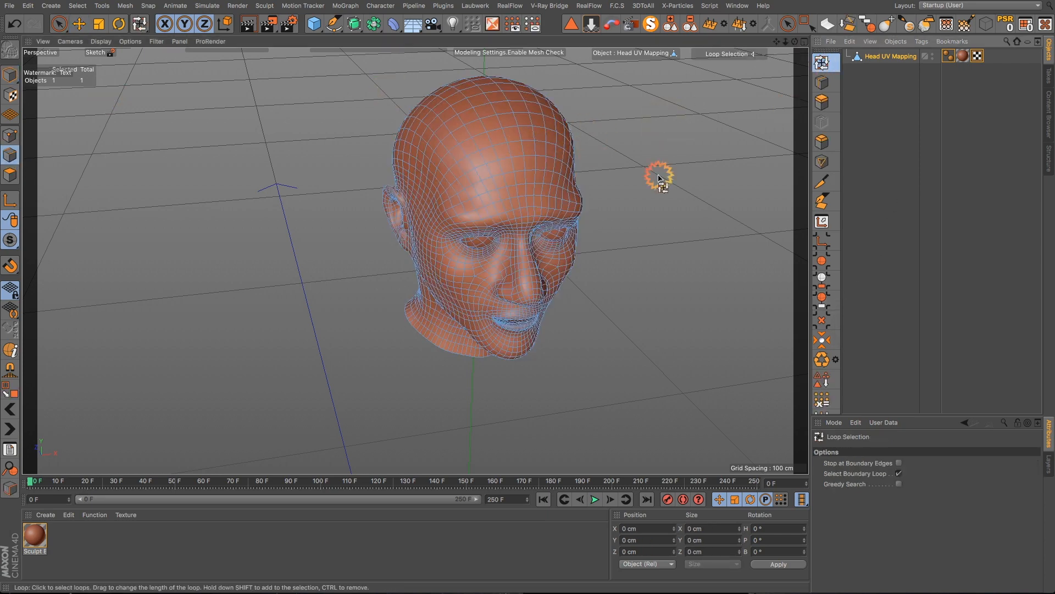
{"action": "left_click", "coordinate": [898, 463]}
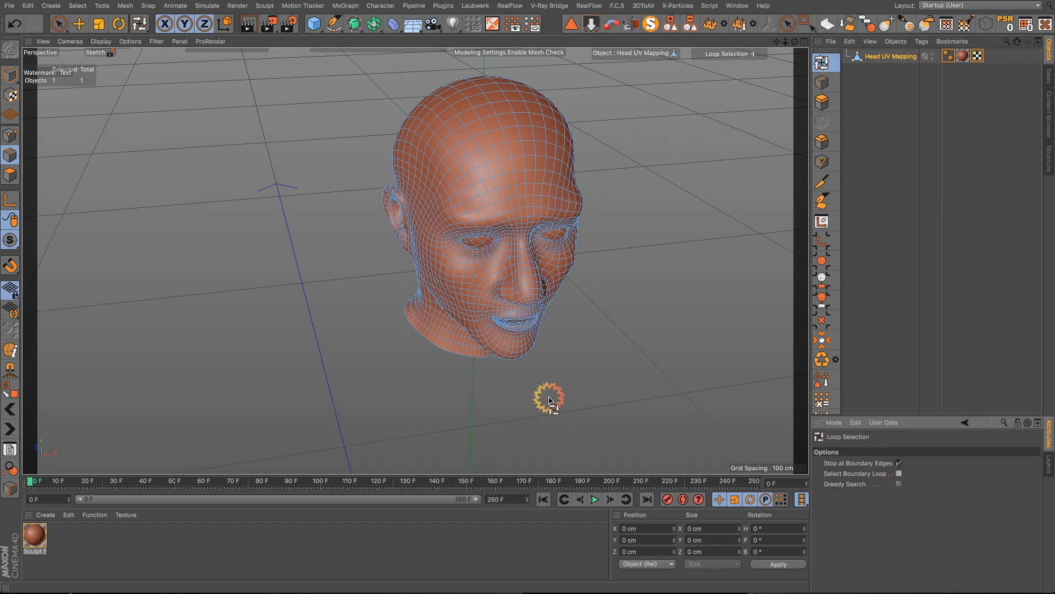
- Use Path Selection in Live Path mode to select the centre edges from the back of the neck over the crown to the upper forehead
{"action": "scroll", "coordinate": [518, 166], "scroll_direction": "up", "scroll_amount": 3}
{"action": "left_click_drag", "start_coordinate": [523, 195], "coordinate": [690, 126], "text": "alt"}
{"action": "scroll", "coordinate": [418, 272], "scroll_direction": "down", "scroll_amount": 5}
{"action": "left_click_drag", "start_coordinate": [405, 287], "coordinate": [454, 327], "text": "alt"}
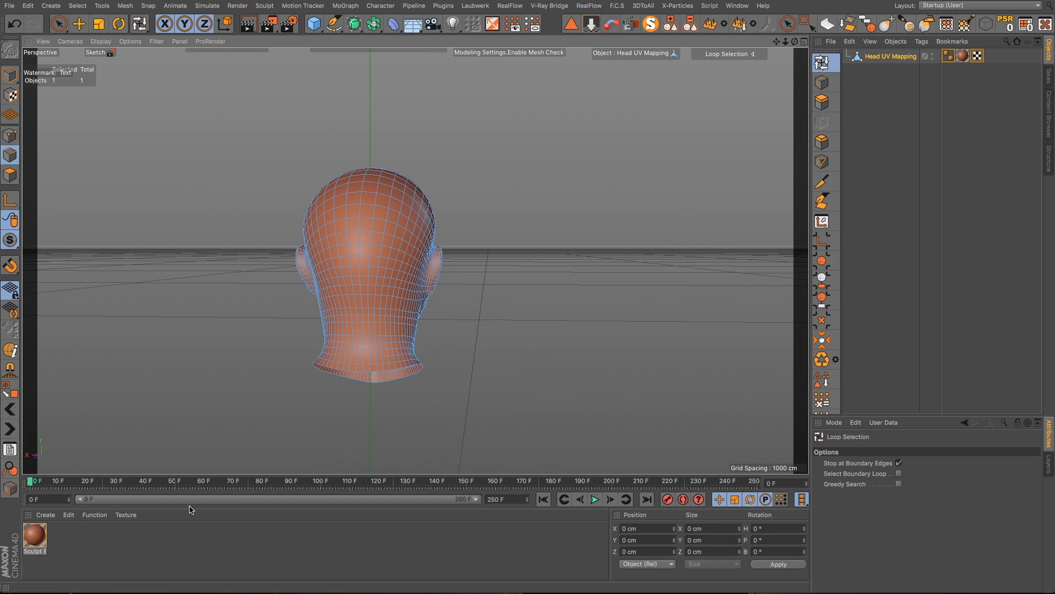
{"action": "left_click", "coordinate": [10, 488]}
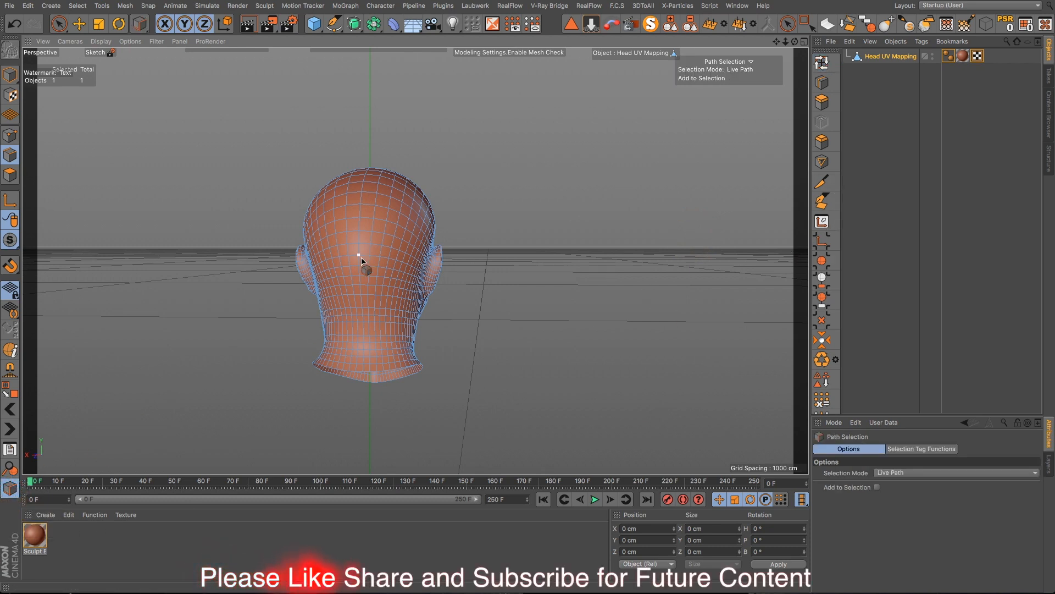
{"action": "scroll", "coordinate": [362, 259], "scroll_direction": "up", "scroll_amount": 5}
{"action": "left_click_drag", "start_coordinate": [397, 334], "coordinate": [366, 438], "text": "alt"}
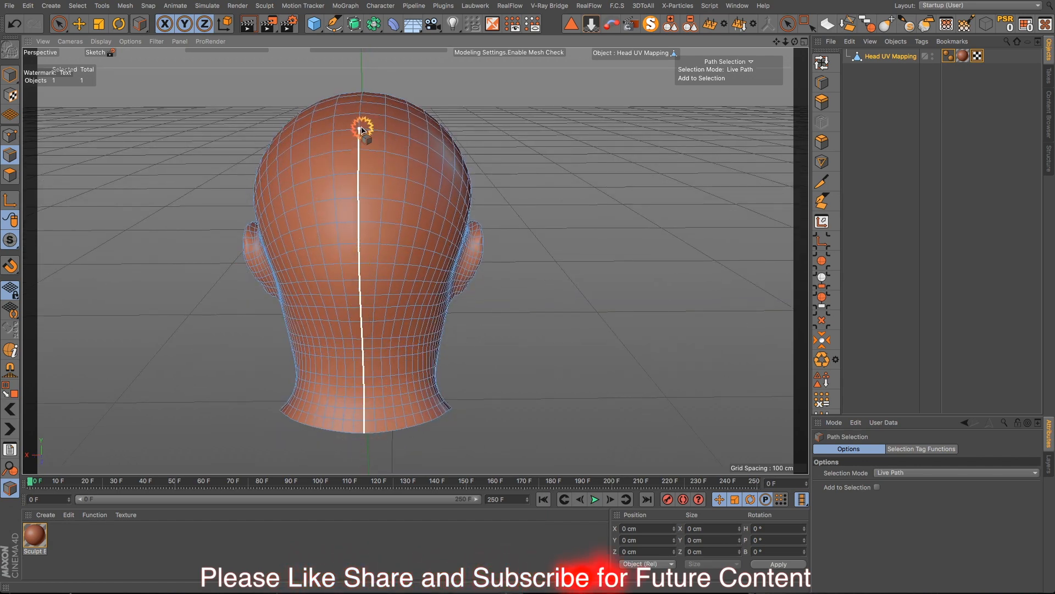
{"action": "mouse_move", "coordinate": [361, 127]}
{"action": "left_mouse_down"}
{"action": "mouse_move", "coordinate": [369, 92]}
{"action": "mouse_move", "coordinate": [347, 136]}
{"action": "mouse_move", "coordinate": [57, 150]}
{"action": "mouse_move", "coordinate": [169, 141]}
{"action": "left_mouse_up"}
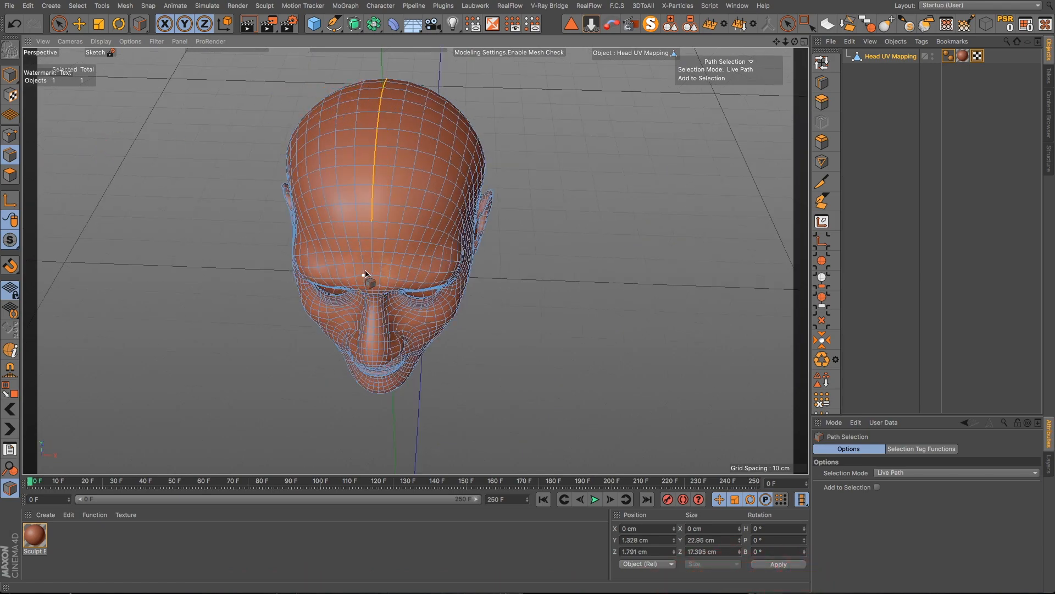
- Add a crosswise edge path across the upper forehead and deselect the piece of the centre path extending past it
{"action": "left_click_drag", "start_coordinate": [365, 275], "coordinate": [396, 189], "text": "alt"}
{"action": "scroll", "coordinate": [372, 245], "scroll_direction": "up", "scroll_amount": 5}
{"action": "left_click_drag", "start_coordinate": [448, 248], "coordinate": [361, 221], "text": "alt"}
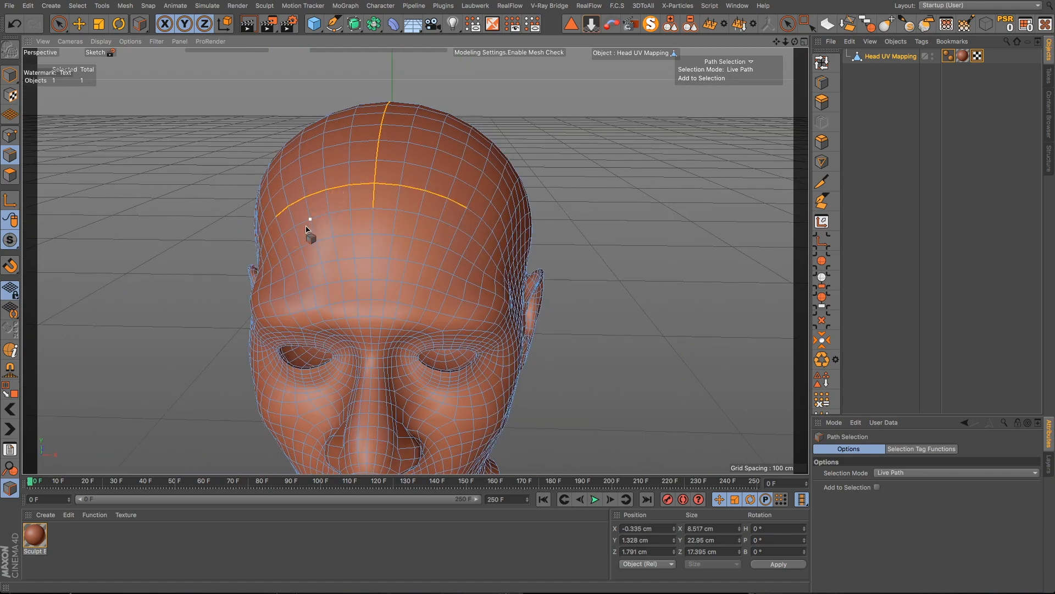
{"action": "left_click_drag", "start_coordinate": [306, 228], "coordinate": [360, 224], "text": "alt"}
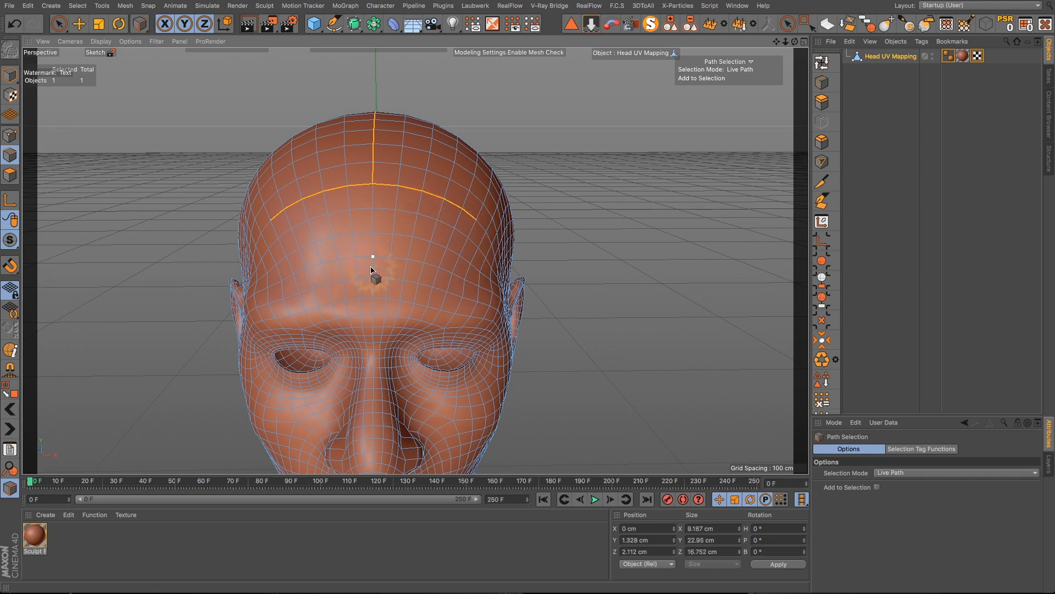
- Add the edge loop around the base of the head's right ear to the seam selection with Loop Selection
{"action": "left_click_drag", "start_coordinate": [372, 269], "coordinate": [542, 256], "text": "alt"}
{"action": "left_click", "coordinate": [821, 63]}
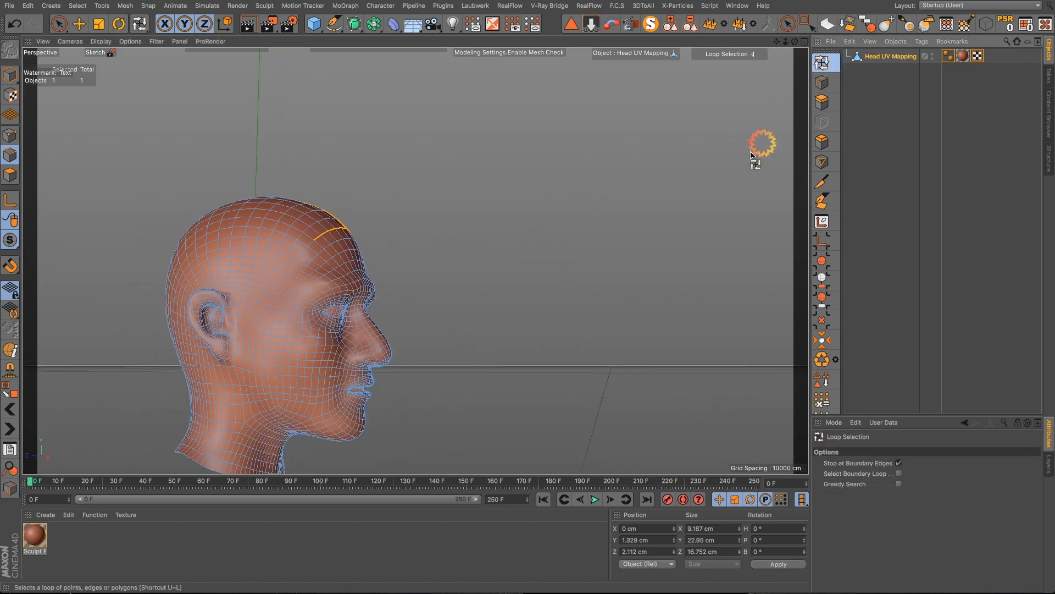
{"action": "scroll", "coordinate": [195, 364], "scroll_direction": "up", "scroll_amount": 10}
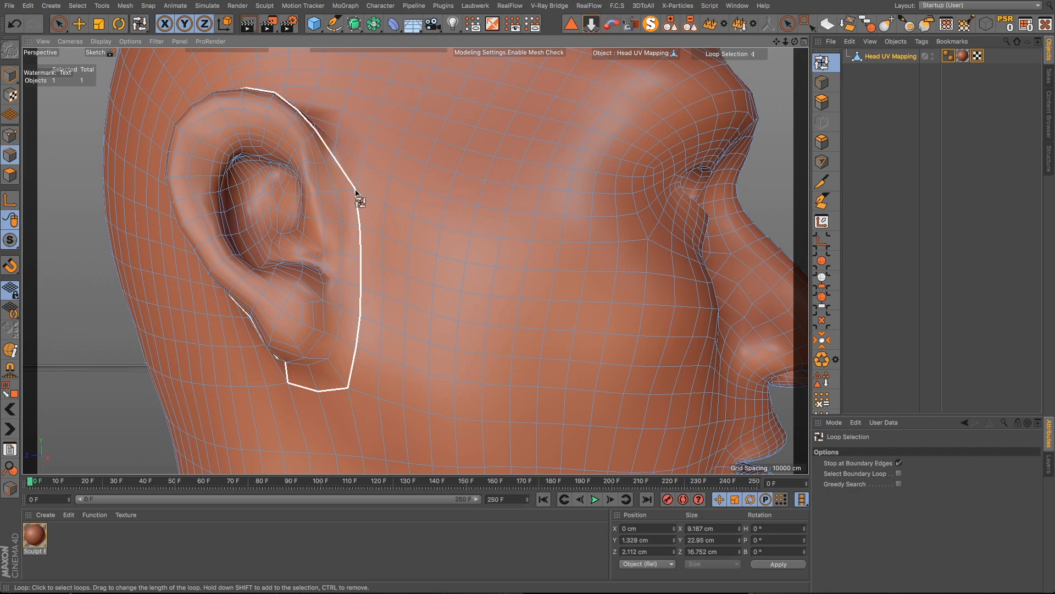
{"action": "left_click", "coordinate": [360, 247], "text": "shift"}
- Add the matching edge loop around the base of the head's left ear to the seam selection
{"action": "scroll", "coordinate": [370, 330], "scroll_direction": "down", "scroll_amount": 10}
{"action": "left_click_drag", "start_coordinate": [371, 330], "coordinate": [205, 327], "text": "alt"}
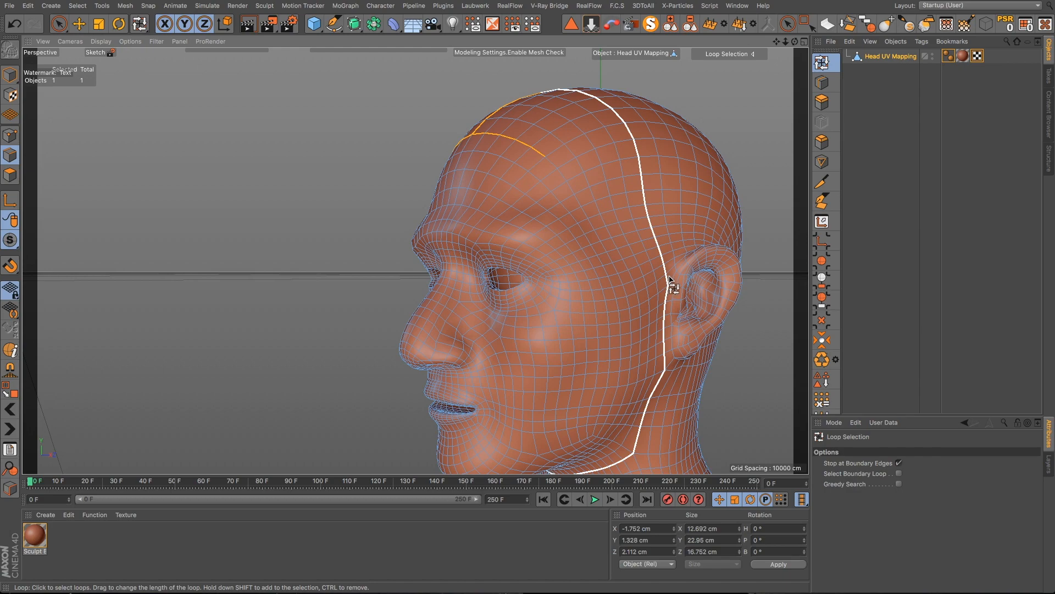
{"action": "scroll", "coordinate": [669, 281], "scroll_direction": "up", "scroll_amount": 5}
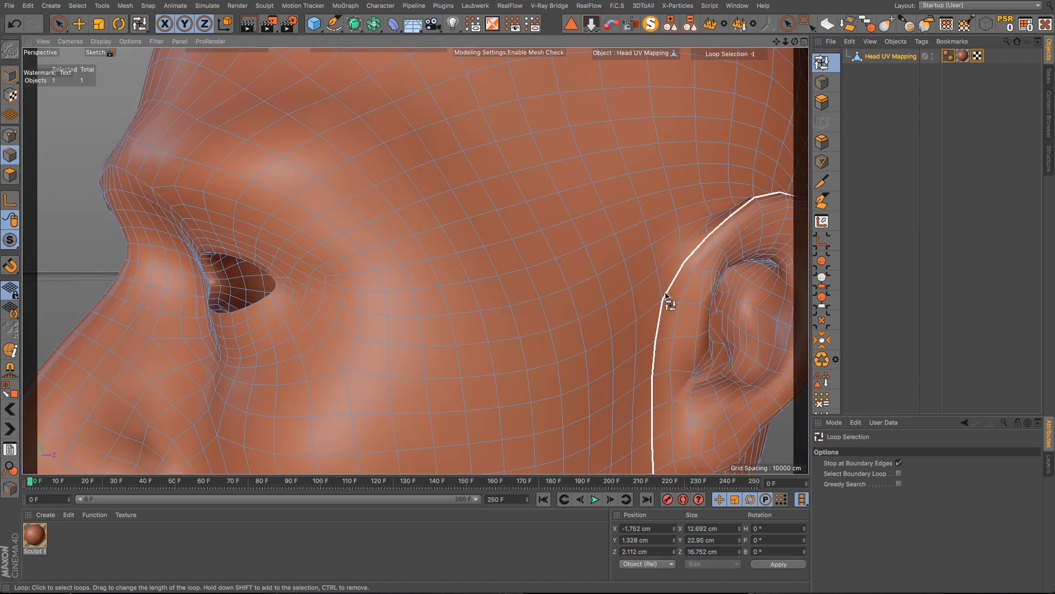
{"action": "scroll", "coordinate": [664, 300], "scroll_direction": "down", "scroll_amount": 5}
{"action": "left_click_drag", "start_coordinate": [775, 44], "coordinate": [621, 50]}
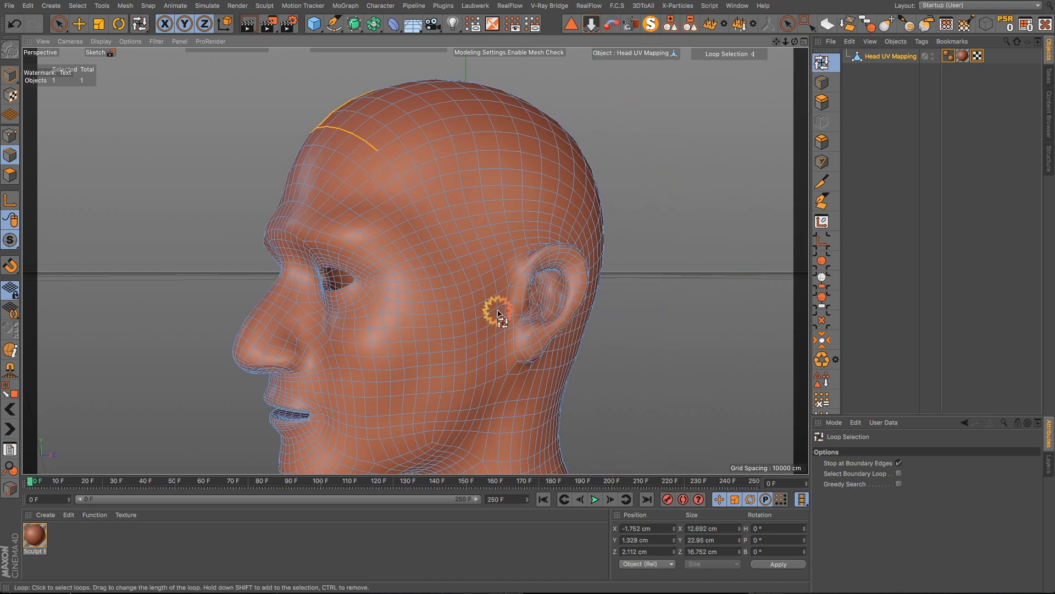
{"action": "scroll", "coordinate": [549, 300], "scroll_direction": "up", "scroll_amount": 5}
{"action": "scroll", "coordinate": [549, 300], "scroll_direction": "up", "scroll_amount": 1}
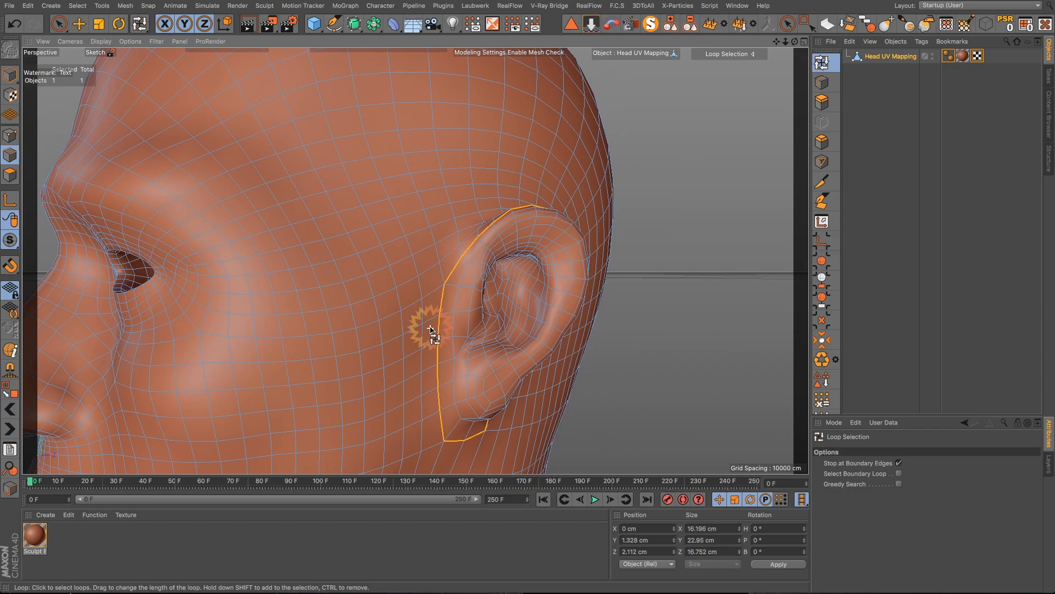
- Add the edge loop running along the inner rim of both lips to the seam selection
{"action": "left_click_drag", "start_coordinate": [421, 361], "coordinate": [526, 356], "text": "alt"}
{"action": "right_click_drag", "start_coordinate": [526, 356], "coordinate": [340, 446], "text": "alt"}
{"action": "scroll", "coordinate": [331, 444], "scroll_direction": "up", "scroll_amount": 10}
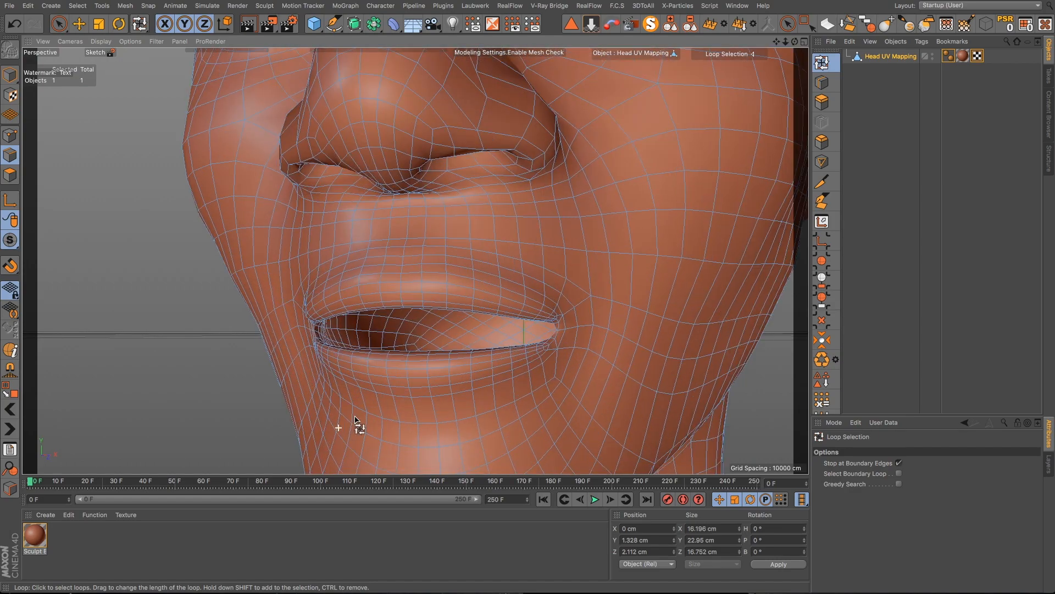
{"action": "left_click_drag", "start_coordinate": [358, 414], "coordinate": [405, 425], "text": "alt"}
{"action": "scroll", "coordinate": [405, 424], "scroll_direction": "up", "scroll_amount": 5}
{"action": "left_click_drag", "start_coordinate": [368, 396], "coordinate": [447, 411], "text": "alt"}
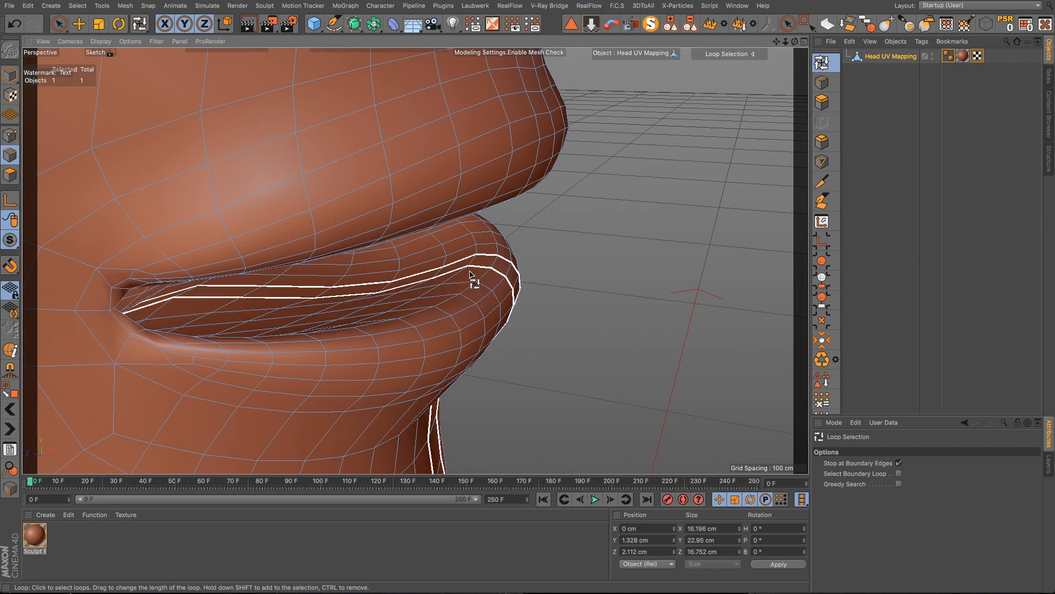
{"action": "left_click_drag", "start_coordinate": [465, 310], "coordinate": [324, 272], "text": "alt"}
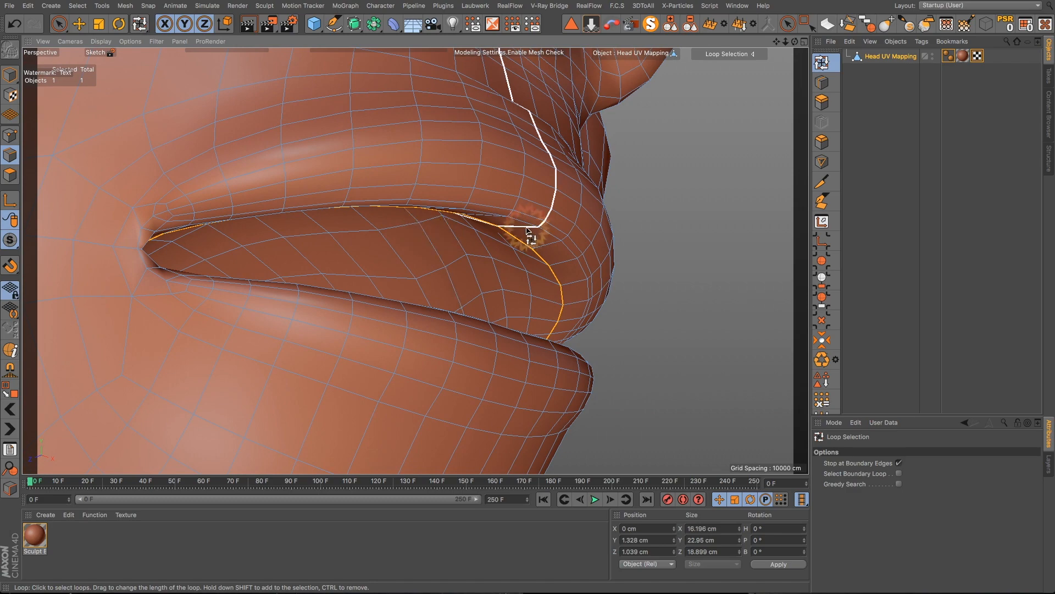
{"action": "left_click", "coordinate": [537, 226]}
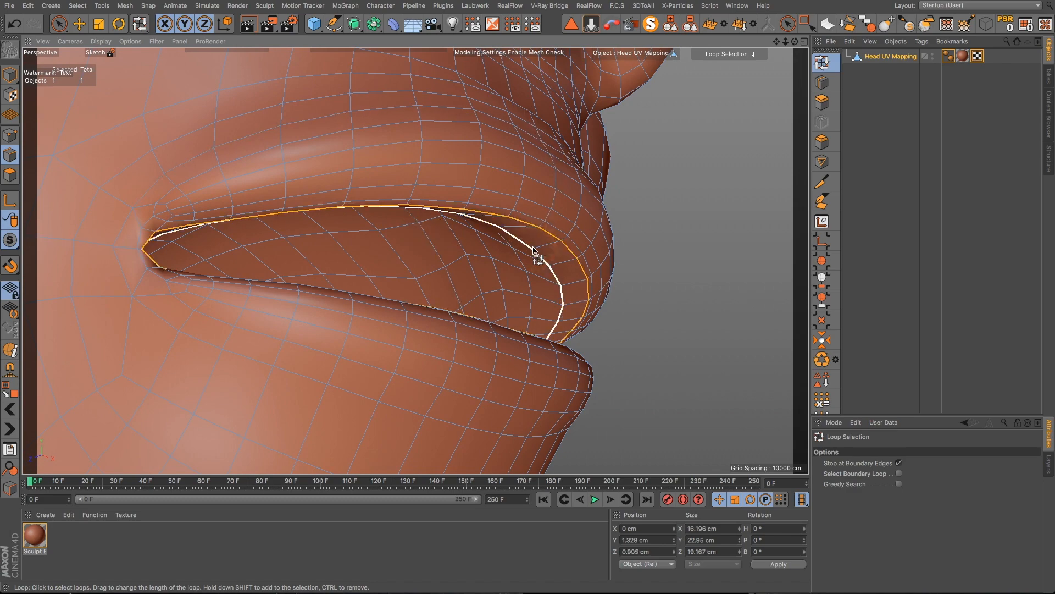
- Zoom in on the inside of the lower lip and activate the Path Selection tool
{"action": "left_click_drag", "start_coordinate": [502, 344], "coordinate": [516, 319], "text": "alt"}
{"action": "scroll", "coordinate": [517, 321], "scroll_direction": "up", "scroll_amount": 10}
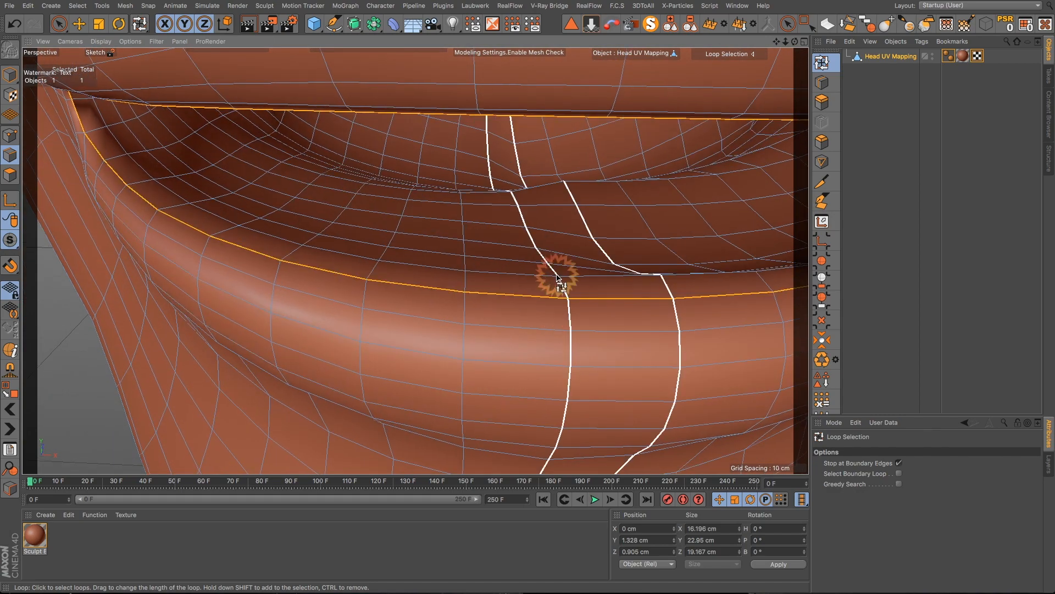
{"action": "key", "text": "u"}
{"action": "key", "text": "m"}
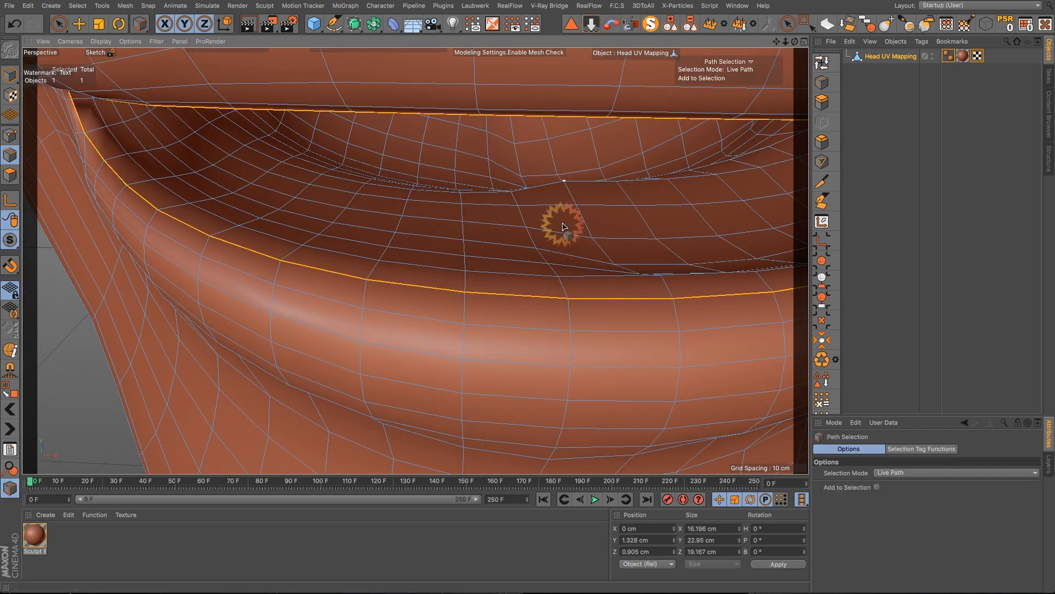
- Try Path Selection's Simple Edge Loop mode on the mouth's inner edges, and return the selection mode to Live Path
{"action": "left_click", "coordinate": [750, 63]}
{"action": "left_click", "coordinate": [750, 63]}
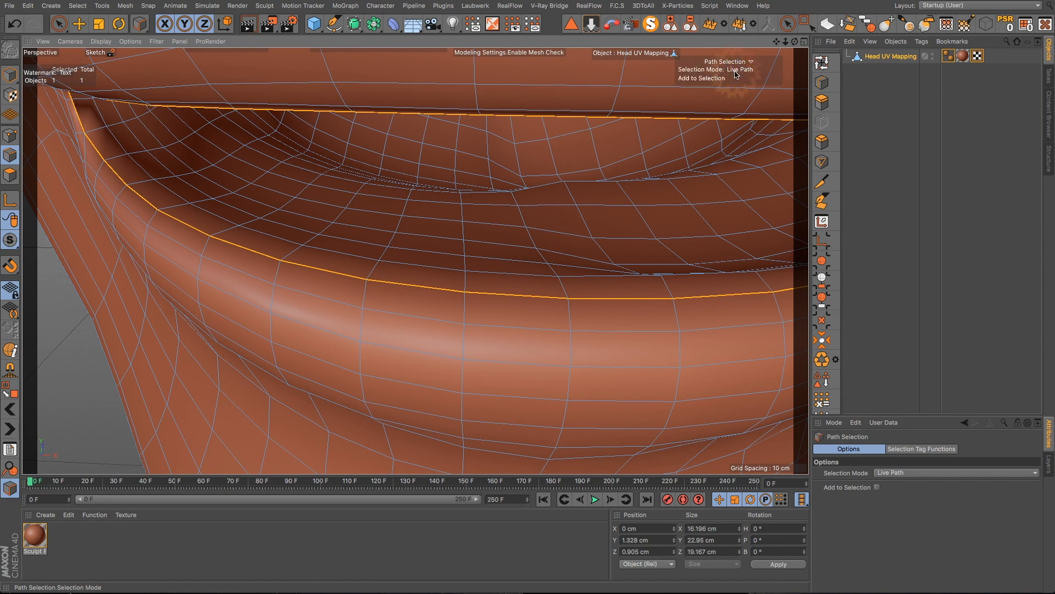
{"action": "left_click", "coordinate": [736, 71]}
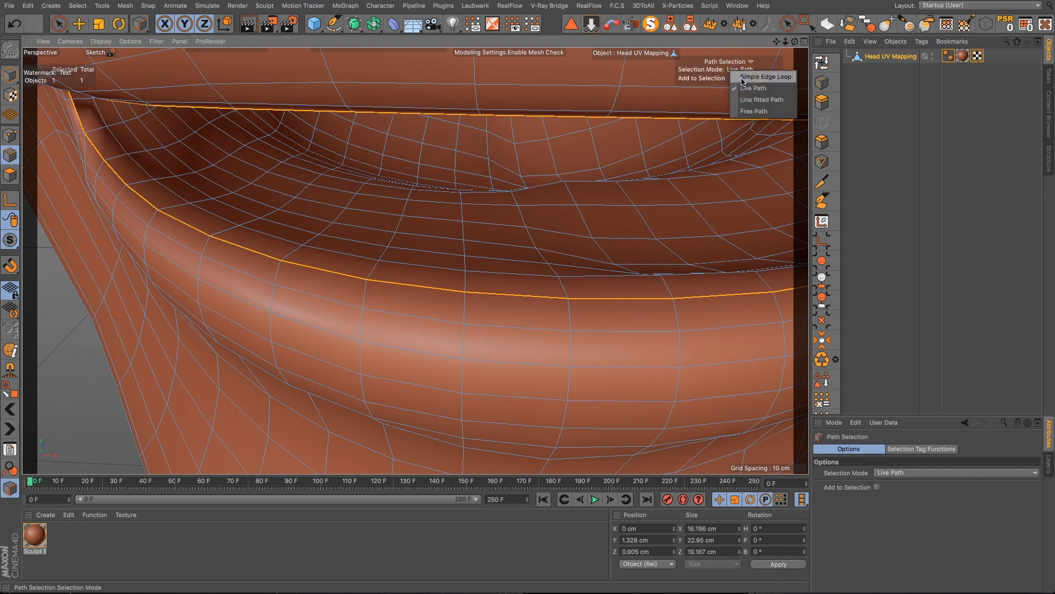
{"action": "left_click", "coordinate": [751, 78]}
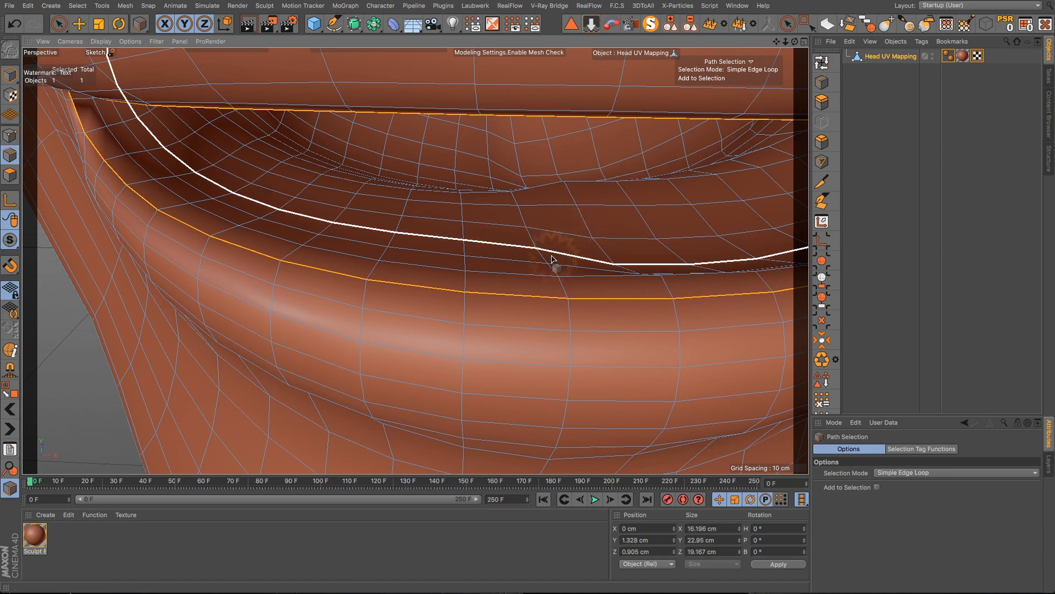
{"action": "left_click_drag", "start_coordinate": [556, 268], "coordinate": [559, 215], "text": "alt"}
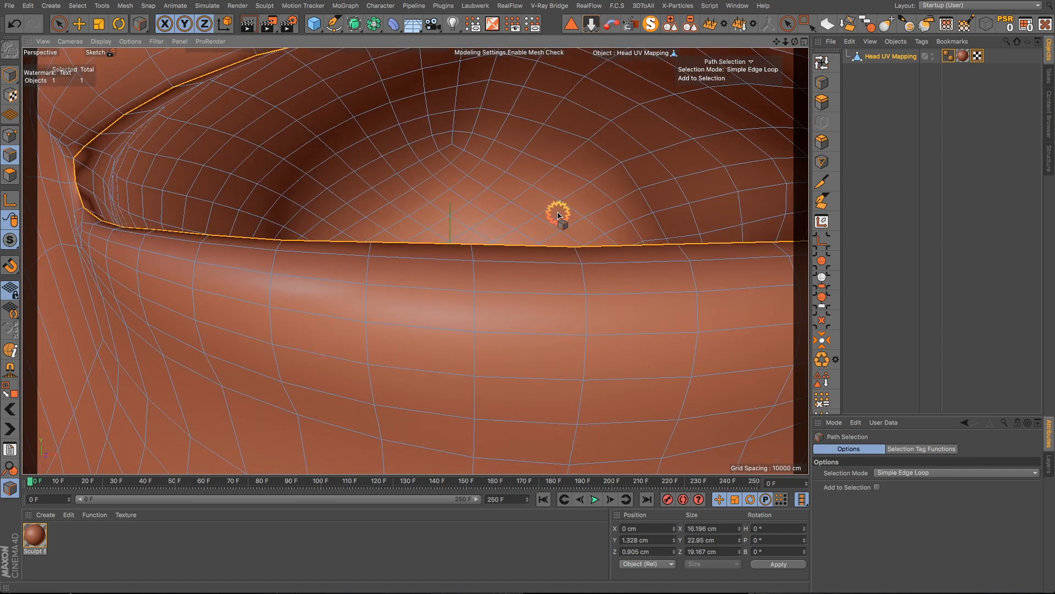
{"action": "scroll", "coordinate": [477, 166], "scroll_direction": "down", "scroll_amount": 10}
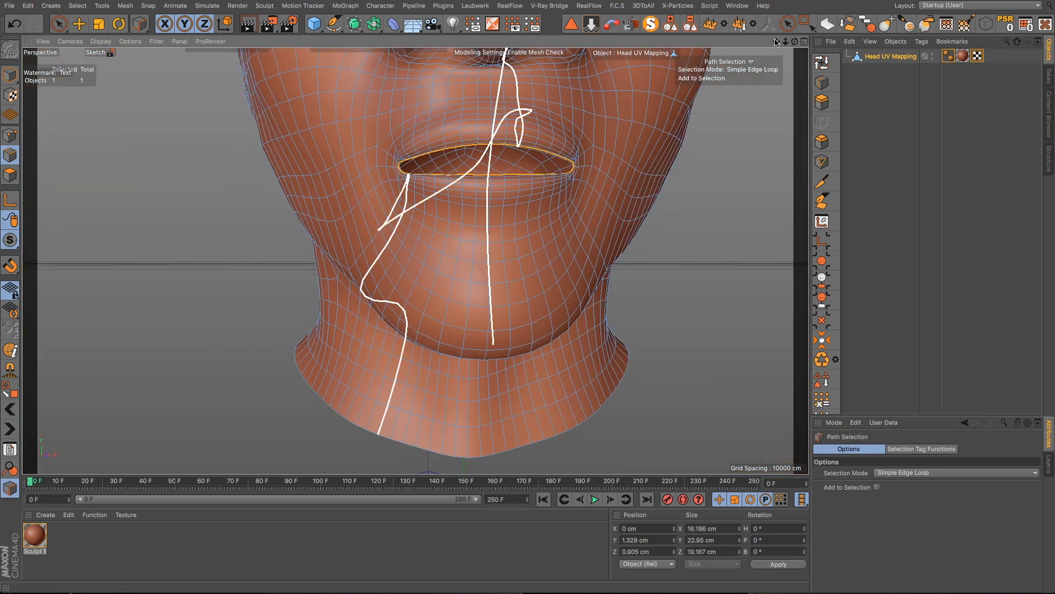
{"action": "left_click_drag", "start_coordinate": [776, 43], "coordinate": [721, 162]}
{"action": "right_click_drag", "start_coordinate": [453, 216], "coordinate": [477, 218], "text": "alt"}
{"action": "left_click_drag", "start_coordinate": [435, 241], "coordinate": [437, 212], "text": "alt"}
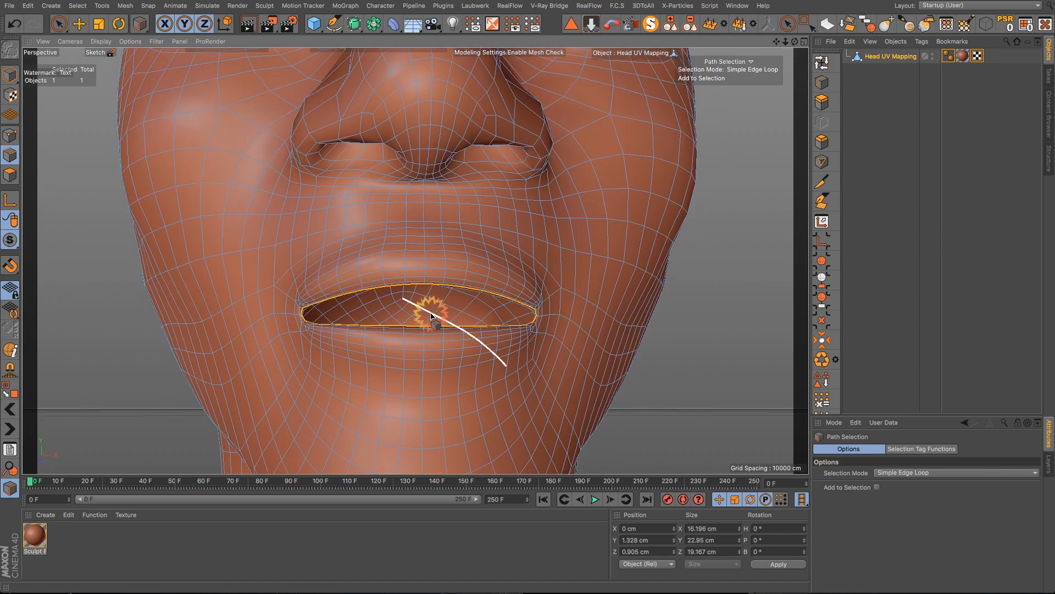
{"action": "left_click", "coordinate": [757, 76]}
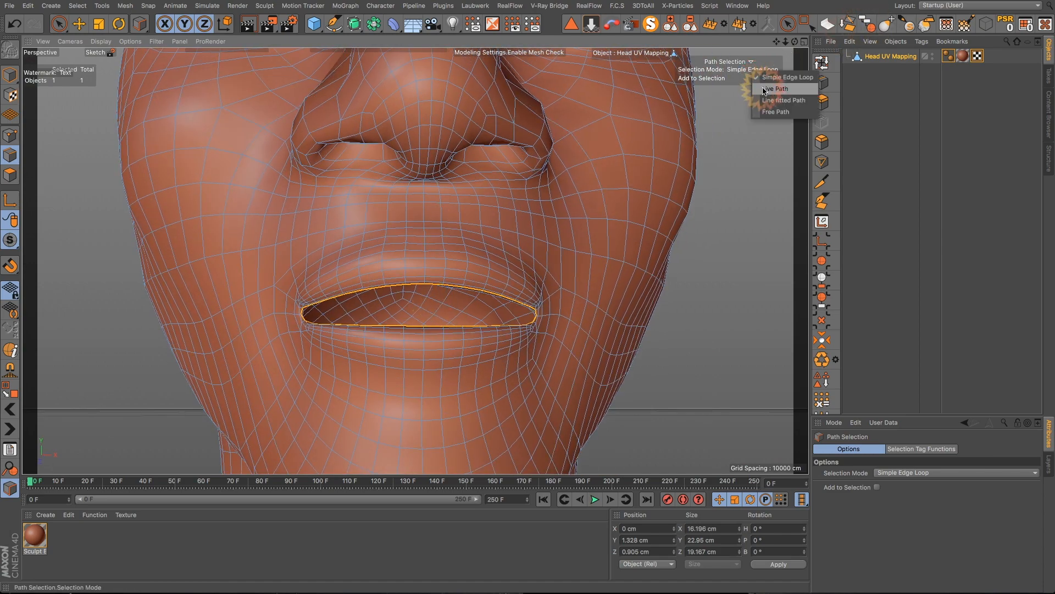
{"action": "left_click", "coordinate": [761, 85]}
{"action": "left_click_drag", "start_coordinate": [423, 363], "coordinate": [422, 338], "text": "alt"}
{"action": "scroll", "coordinate": [423, 342], "scroll_direction": "up", "scroll_amount": 10}
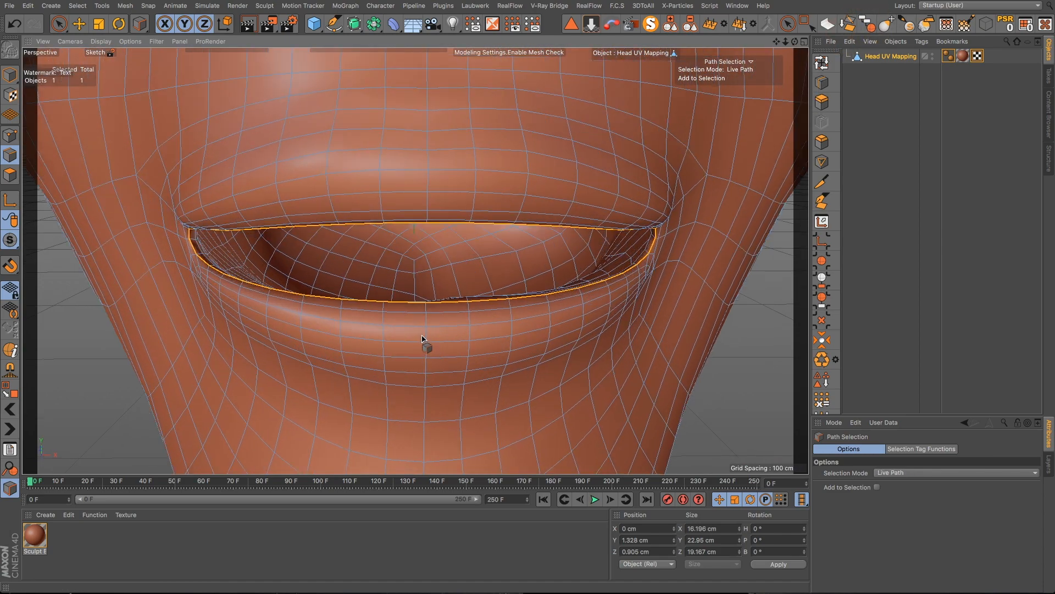
- Add a V-shaped edge path across the back of the mouth cavity to the seam selection with Live Path
{"action": "left_click_drag", "start_coordinate": [413, 294], "coordinate": [416, 281], "text": "alt"}
{"action": "scroll", "coordinate": [414, 296], "scroll_direction": "up", "scroll_amount": 5}
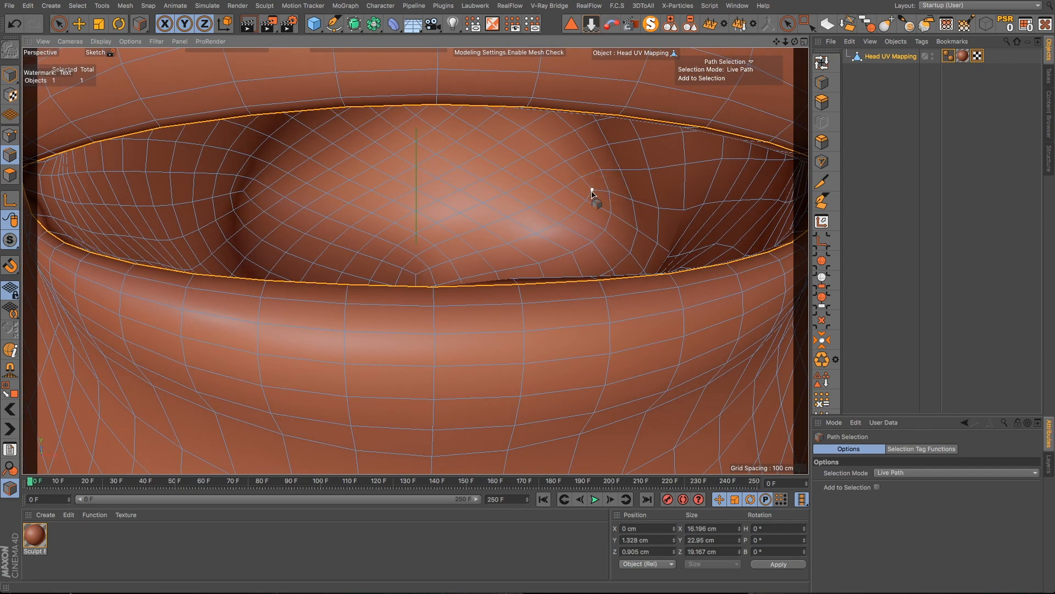
{"action": "left_click_drag", "start_coordinate": [414, 273], "coordinate": [415, 274]}
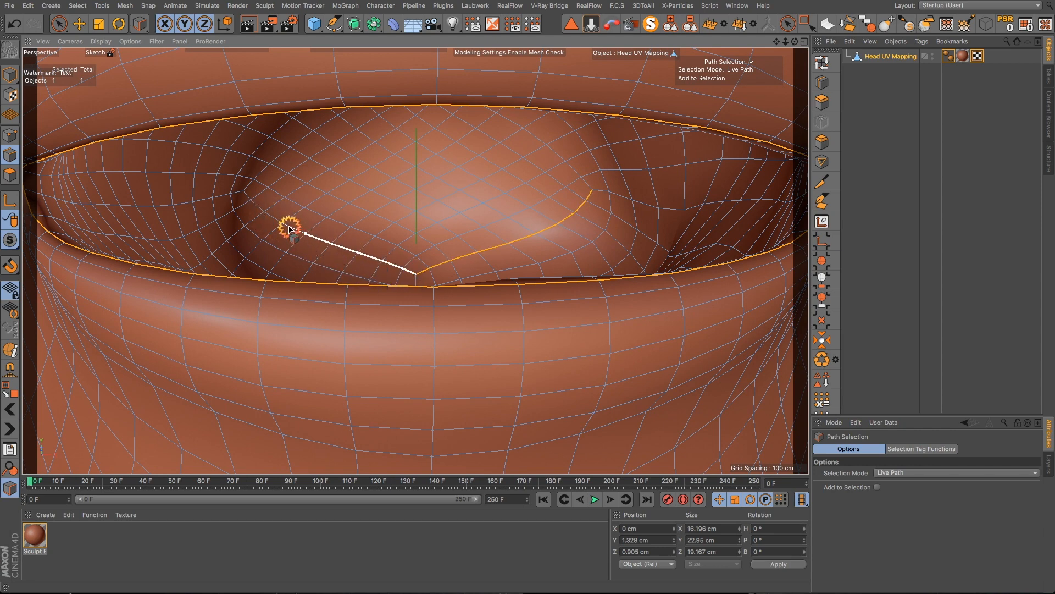
{"action": "left_click", "coordinate": [244, 196]}
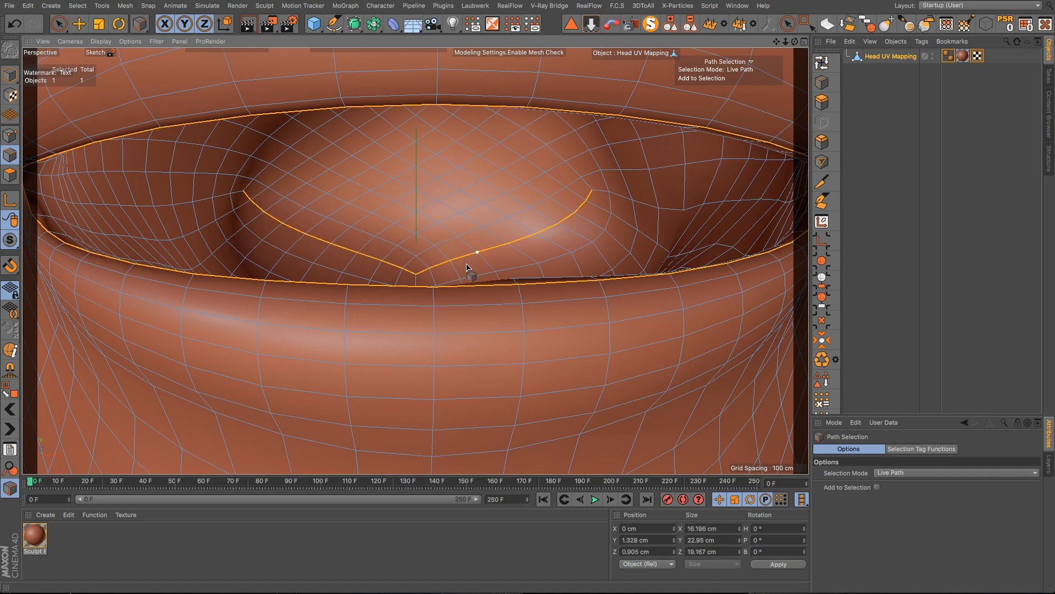
- Extend the seam path from the V's point along the mouth cavity floor to the selected loop on the lower lip
{"action": "left_click_drag", "start_coordinate": [441, 282], "coordinate": [444, 284], "text": "alt"}
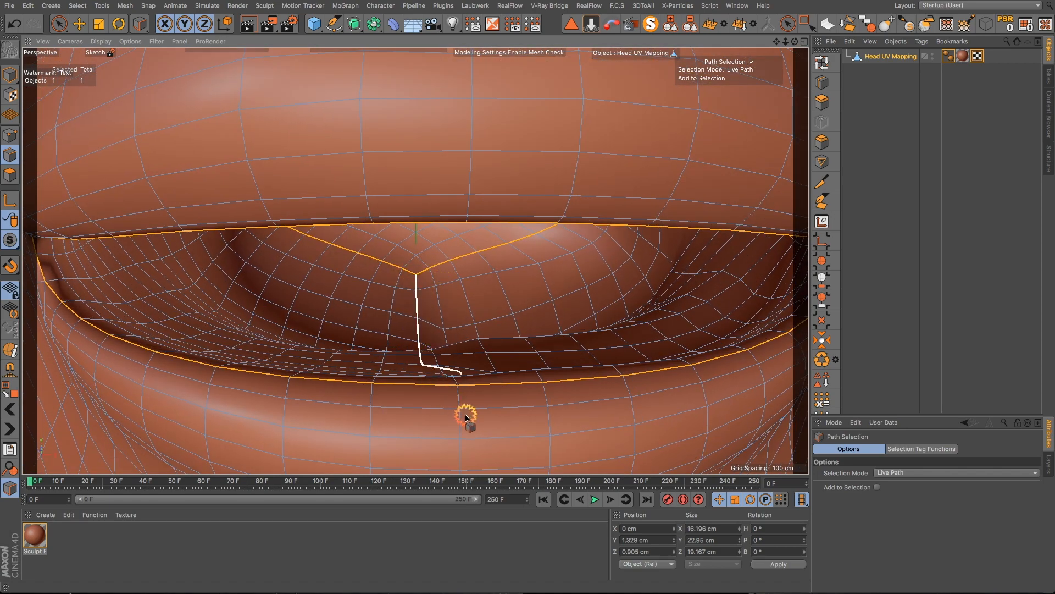
{"action": "left_click_drag", "start_coordinate": [466, 407], "coordinate": [476, 420], "text": "alt"}
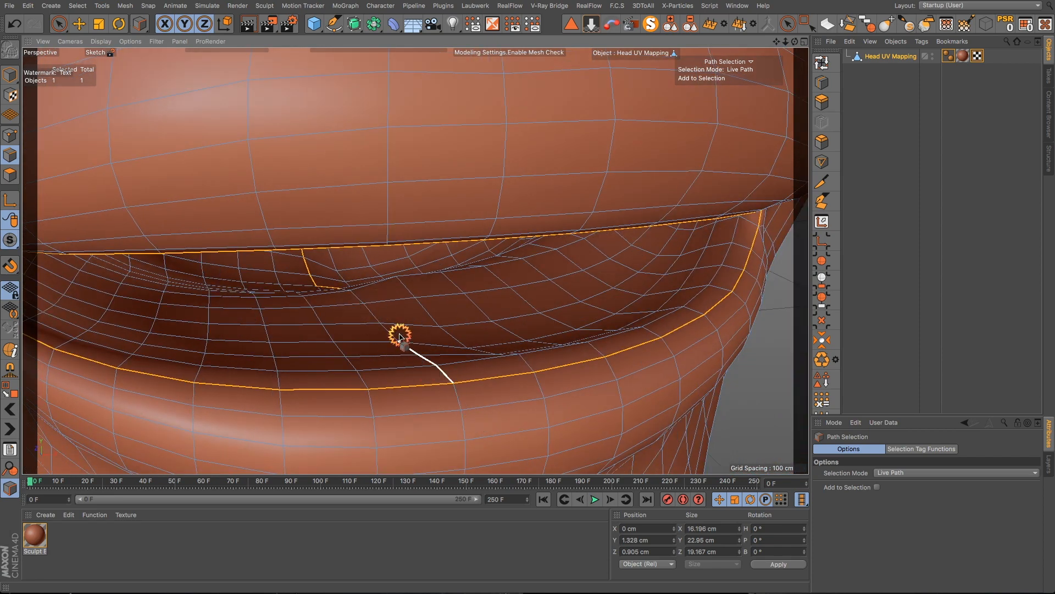
{"action": "left_click", "coordinate": [340, 282], "text": "shift"}
{"action": "left_click_drag", "start_coordinate": [409, 341], "coordinate": [390, 344], "text": "alt"}
{"action": "scroll", "coordinate": [398, 269], "scroll_direction": "up", "scroll_amount": 6}
{"action": "left_click_drag", "start_coordinate": [398, 269], "coordinate": [636, 385], "text": "alt"}
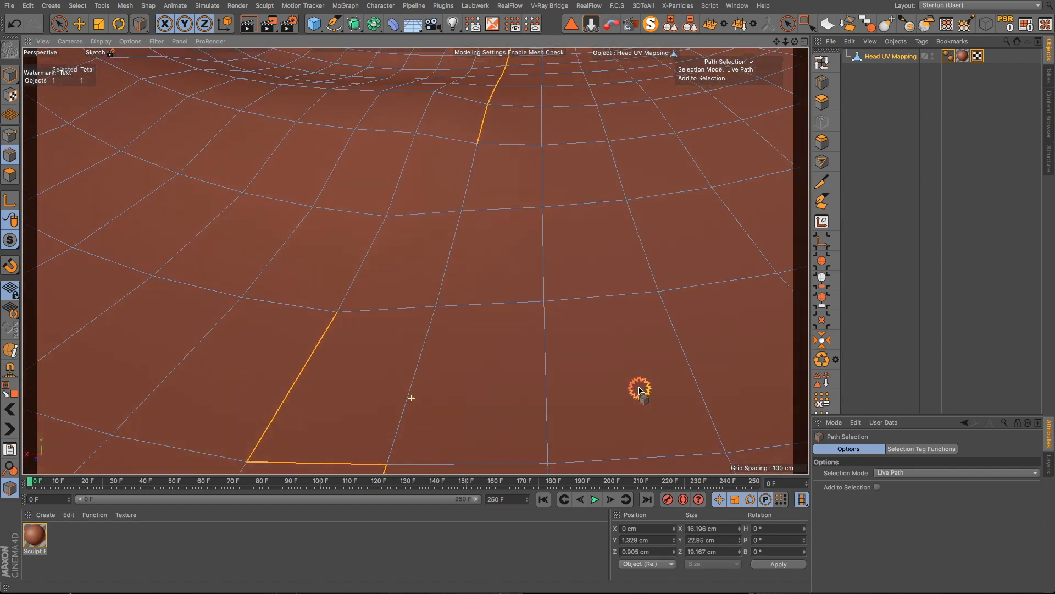
{"action": "left_click_drag", "start_coordinate": [467, 189], "coordinate": [385, 467], "text": "shift"}
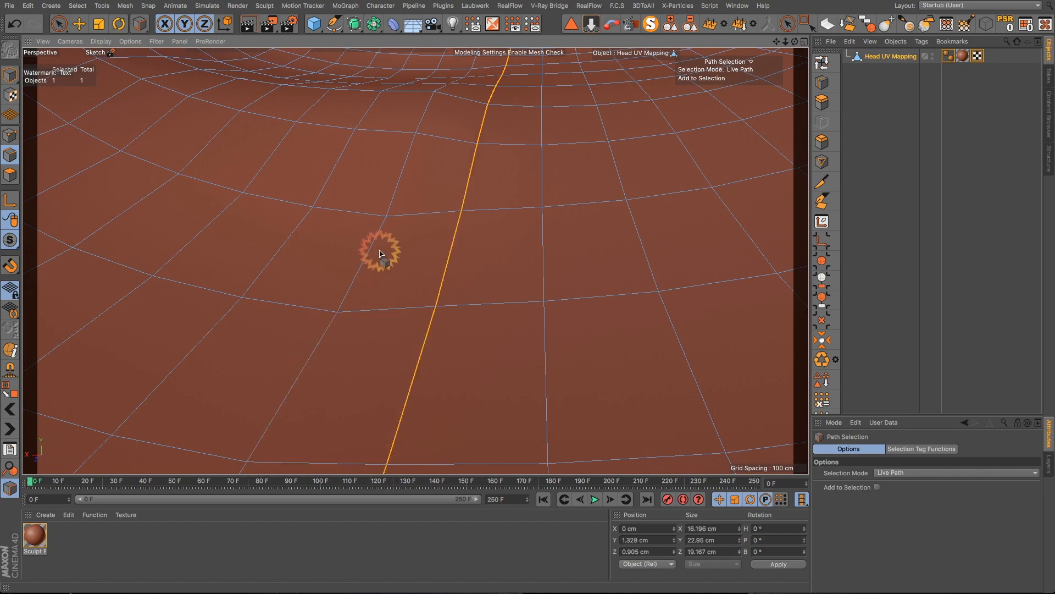
- Examine the mouth seams and the rest of the face, including the nose and eye areas, from several angles
{"action": "left_click_drag", "start_coordinate": [381, 210], "coordinate": [88, 275], "text": "alt"}
{"action": "scroll", "coordinate": [87, 276], "scroll_direction": "down", "scroll_amount": 4}
{"action": "scroll", "coordinate": [264, 257], "scroll_direction": "down", "scroll_amount": 10}
{"action": "scroll", "coordinate": [272, 263], "scroll_direction": "down", "scroll_amount": 5}
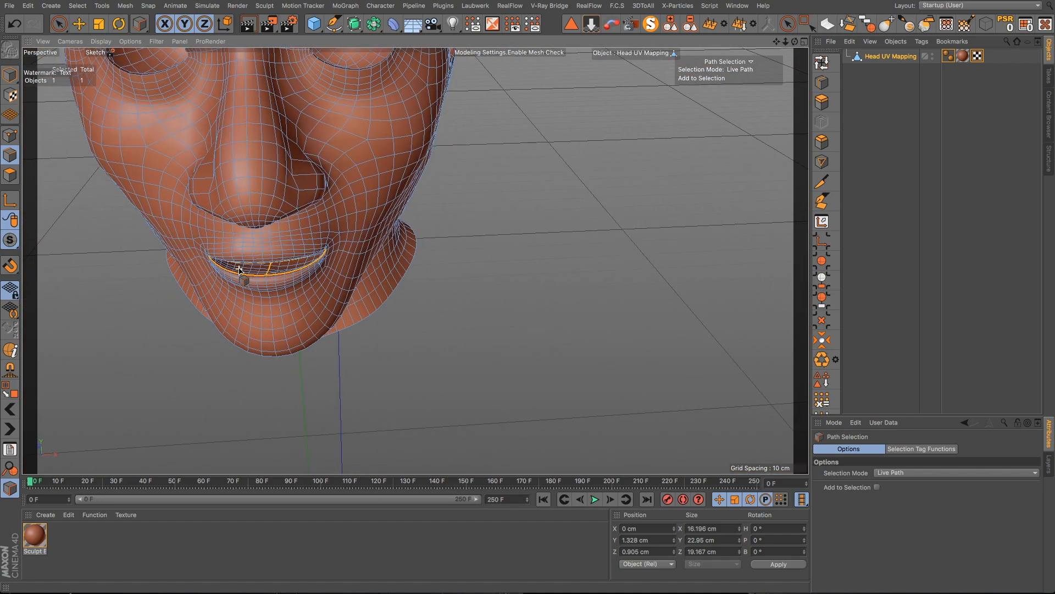
{"action": "scroll", "coordinate": [245, 280], "scroll_direction": "up", "scroll_amount": 5}
{"action": "left_click_drag", "start_coordinate": [245, 280], "coordinate": [341, 236], "text": "alt"}
{"action": "scroll", "coordinate": [328, 301], "scroll_direction": "down", "scroll_amount": 10}
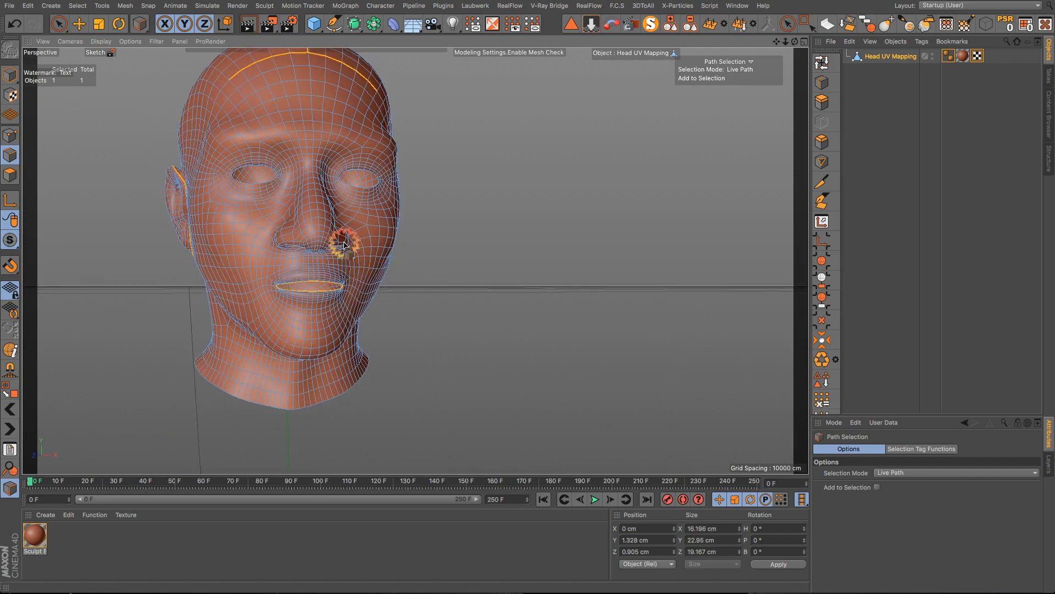
{"action": "scroll", "coordinate": [236, 160], "scroll_direction": "up", "scroll_amount": 10}
{"action": "scroll", "coordinate": [424, 369], "scroll_direction": "up", "scroll_amount": 5}
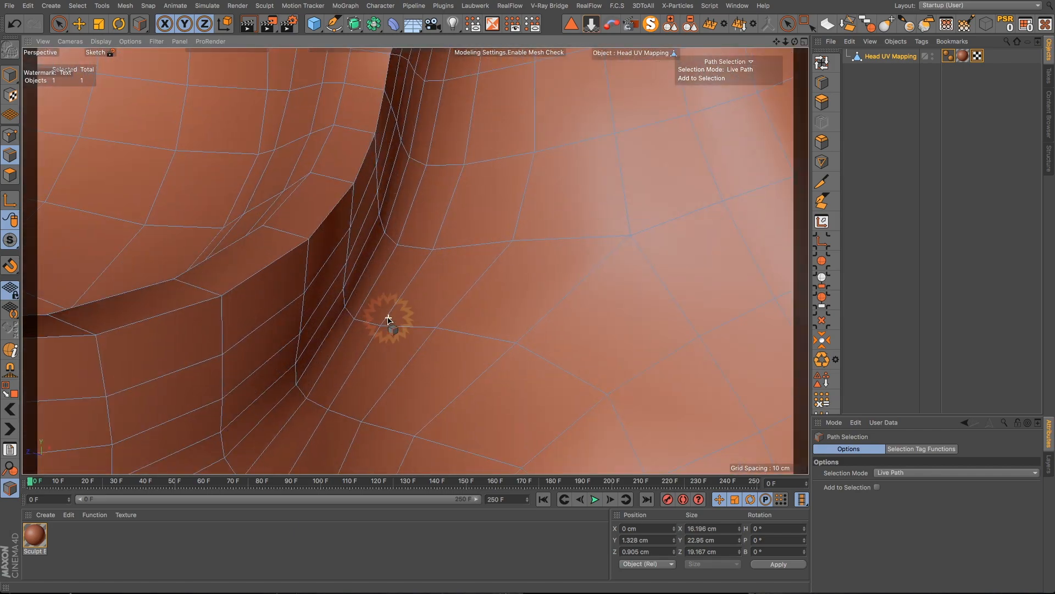
{"action": "scroll", "coordinate": [345, 236], "scroll_direction": "down", "scroll_amount": 10}
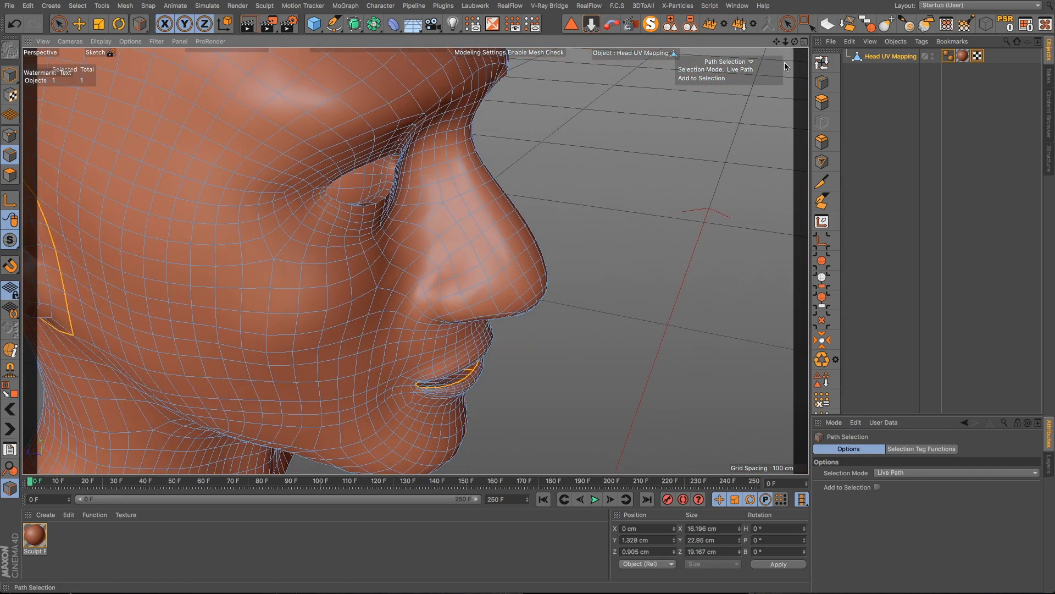
- Add the edge loops around both eye openings to the seam selection with Loop Selection
{"action": "left_click", "coordinate": [822, 62]}
{"action": "scroll", "coordinate": [401, 208], "scroll_direction": "up", "scroll_amount": 8}
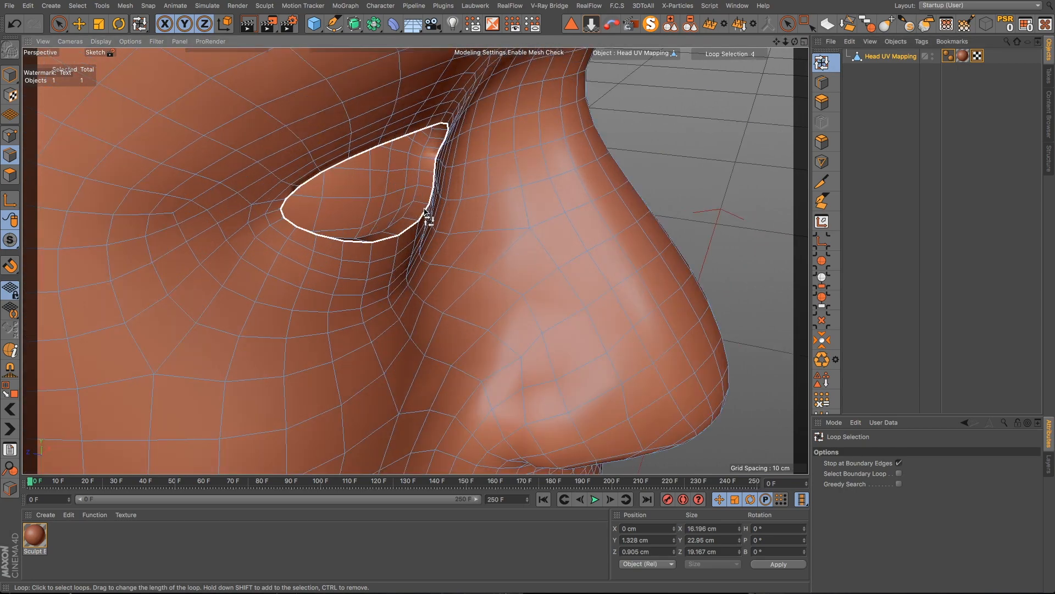
{"action": "left_click_drag", "start_coordinate": [418, 242], "coordinate": [271, 240], "text": "alt"}
{"action": "scroll", "coordinate": [270, 239], "scroll_direction": "down", "scroll_amount": 10}
{"action": "scroll", "coordinate": [446, 234], "scroll_direction": "up", "scroll_amount": 6}
{"action": "left_click_drag", "start_coordinate": [436, 248], "coordinate": [367, 274], "text": "alt"}
{"action": "left_click", "coordinate": [413, 230]}
{"action": "left_click_drag", "start_coordinate": [435, 259], "coordinate": [801, 106], "text": "alt"}
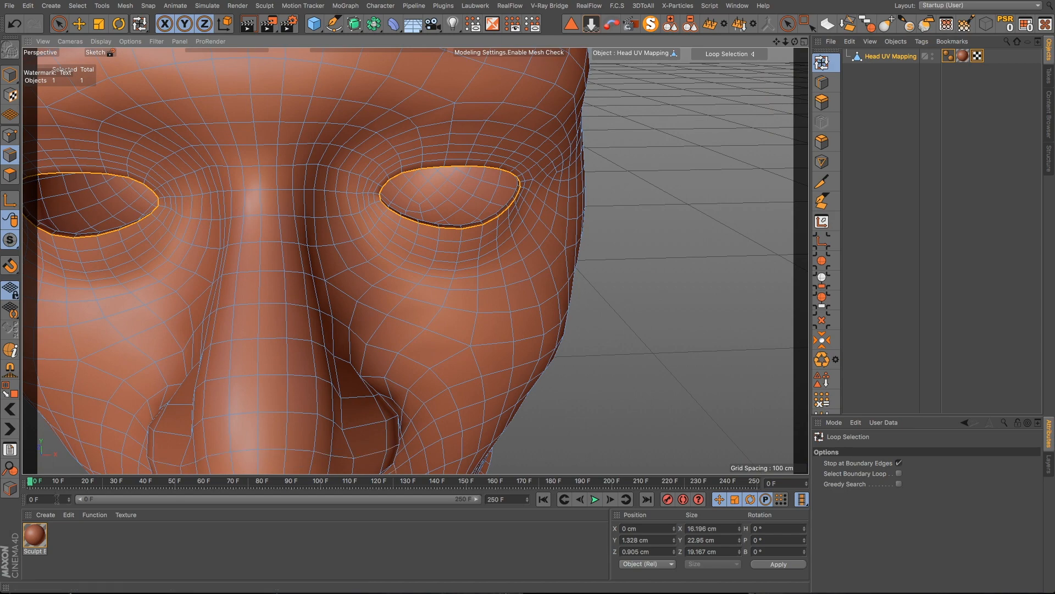
- Add a V-shaped edge path inside the head's left eye socket to the seam selection with Path Selection
{"action": "left_click", "coordinate": [14, 494]}
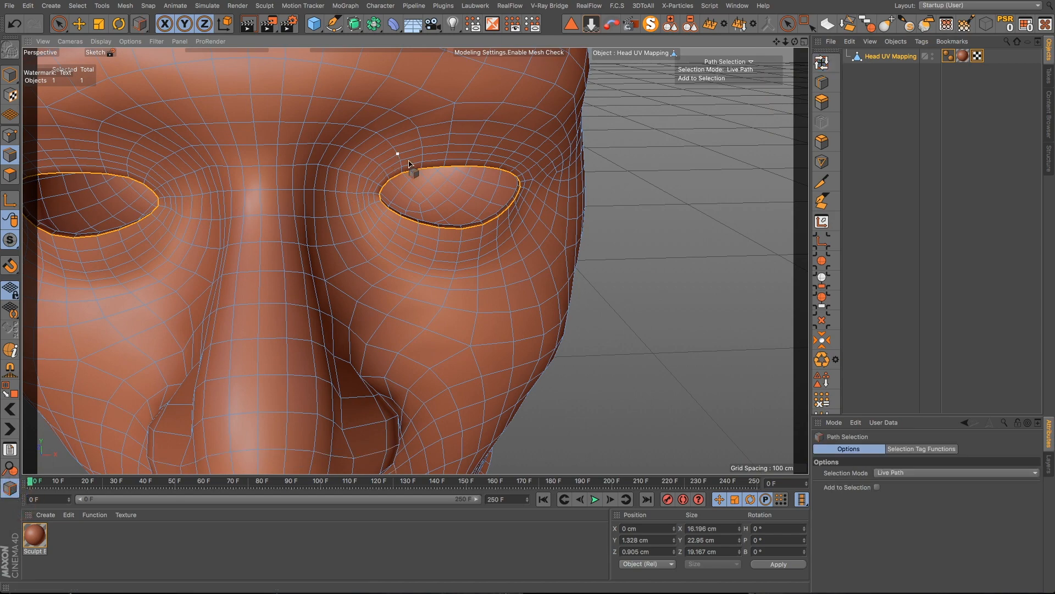
{"action": "scroll", "coordinate": [430, 176], "scroll_direction": "up", "scroll_amount": 5}
{"action": "left_click_drag", "start_coordinate": [431, 299], "coordinate": [408, 299], "text": "alt"}
{"action": "scroll", "coordinate": [446, 275], "scroll_direction": "up", "scroll_amount": 3}
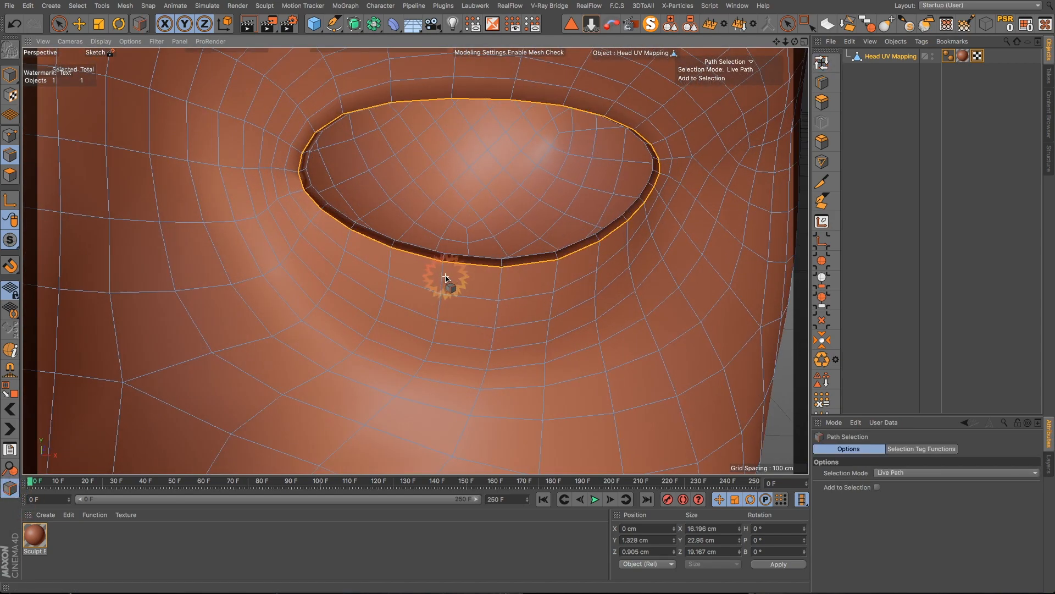
{"action": "left_click_drag", "start_coordinate": [479, 290], "coordinate": [469, 292], "text": "alt"}
{"action": "right_click_drag", "start_coordinate": [502, 210], "coordinate": [537, 133], "text": "alt"}
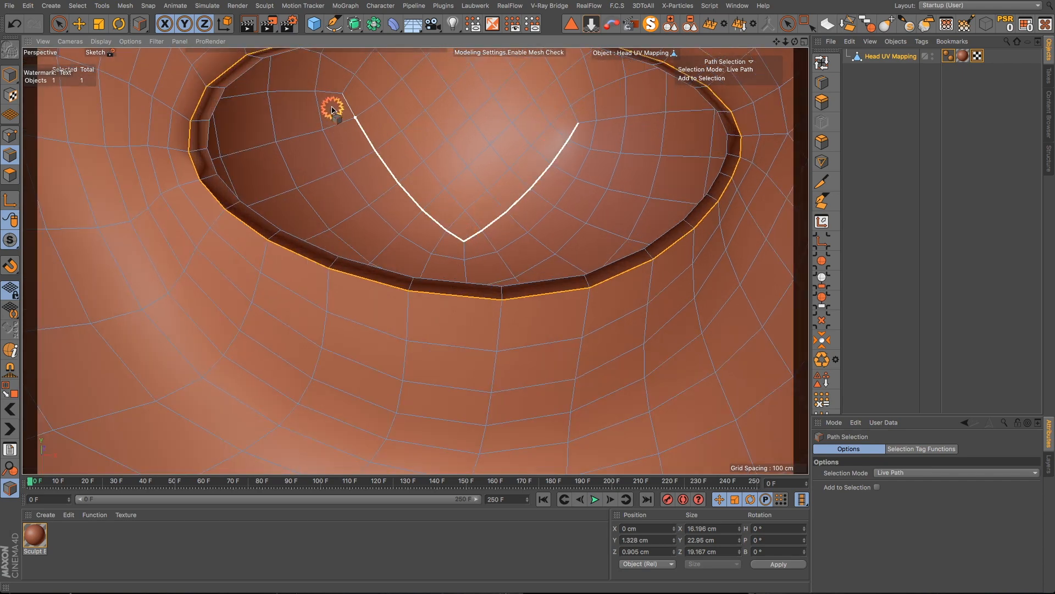
{"action": "left_click_drag", "start_coordinate": [332, 110], "coordinate": [334, 104]}
- Connect the V's point in the left eye socket to the selected lower eyelid loop with an edge path
{"action": "left_click_drag", "start_coordinate": [488, 311], "coordinate": [489, 363], "text": "alt"}
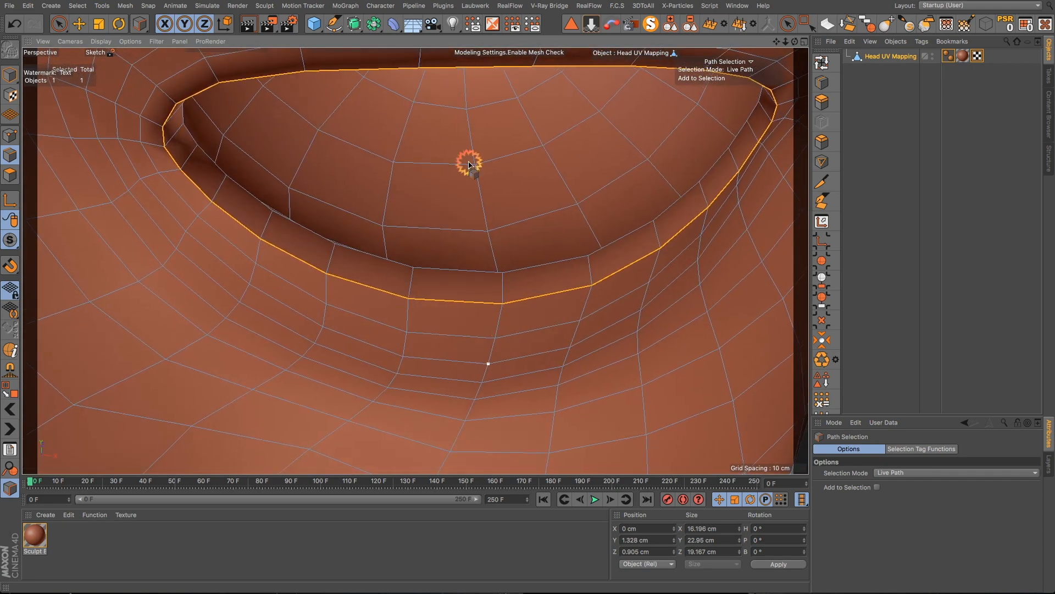
{"action": "mouse_move", "coordinate": [467, 74]}
{"action": "left_mouse_down"}
{"action": "mouse_move", "coordinate": [487, 271]}
{"action": "mouse_move", "coordinate": [503, 279]}
{"action": "mouse_move", "coordinate": [478, 323]}
{"action": "mouse_move", "coordinate": [518, 253]}
{"action": "left_mouse_up"}
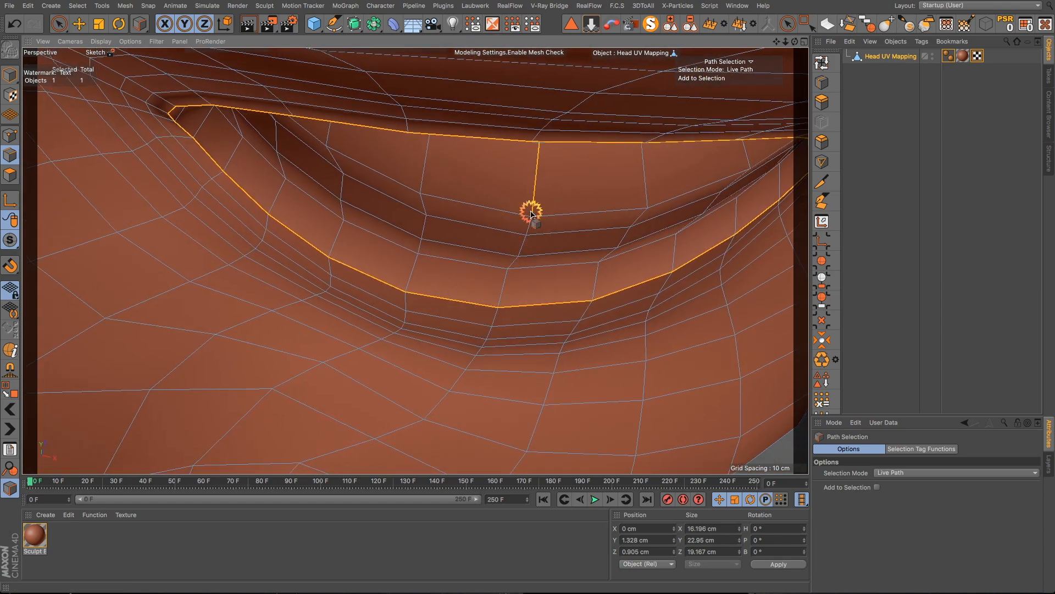
{"action": "left_click_drag", "start_coordinate": [485, 321], "coordinate": [478, 207], "text": "alt"}
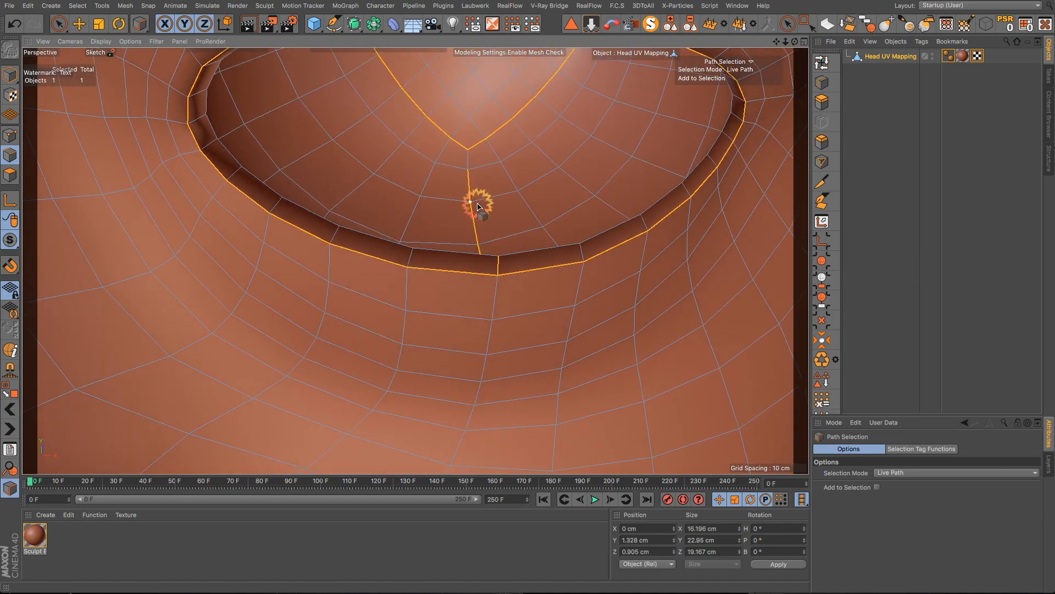
- Add a matching V-shaped edge path inside the head's right eye socket and connect its point to the lower eyelid loop
{"action": "scroll", "coordinate": [468, 174], "scroll_direction": "down", "scroll_amount": 10}
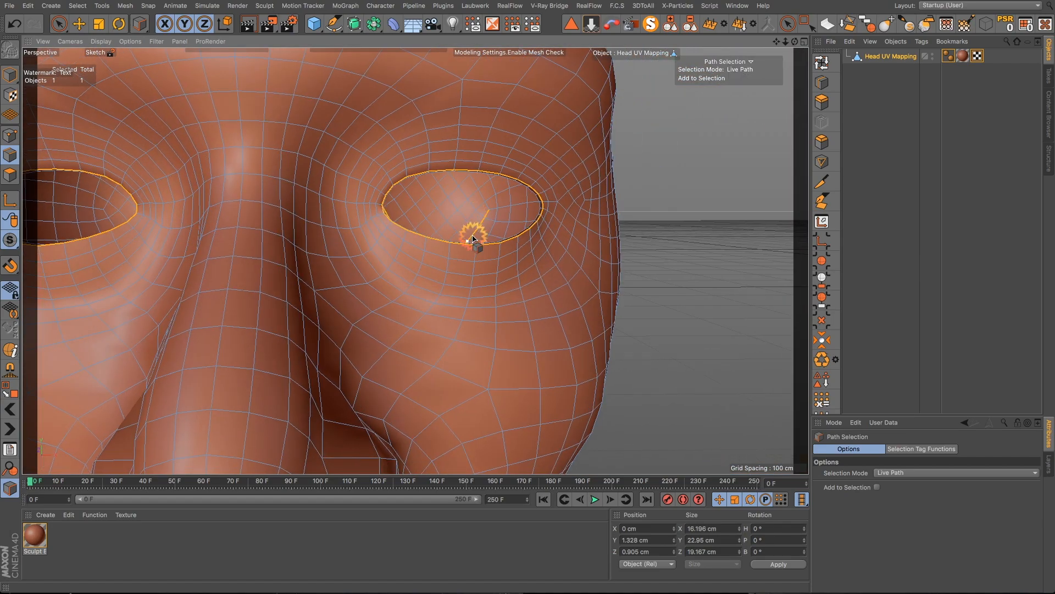
{"action": "scroll", "coordinate": [372, 233], "scroll_direction": "up", "scroll_amount": 8}
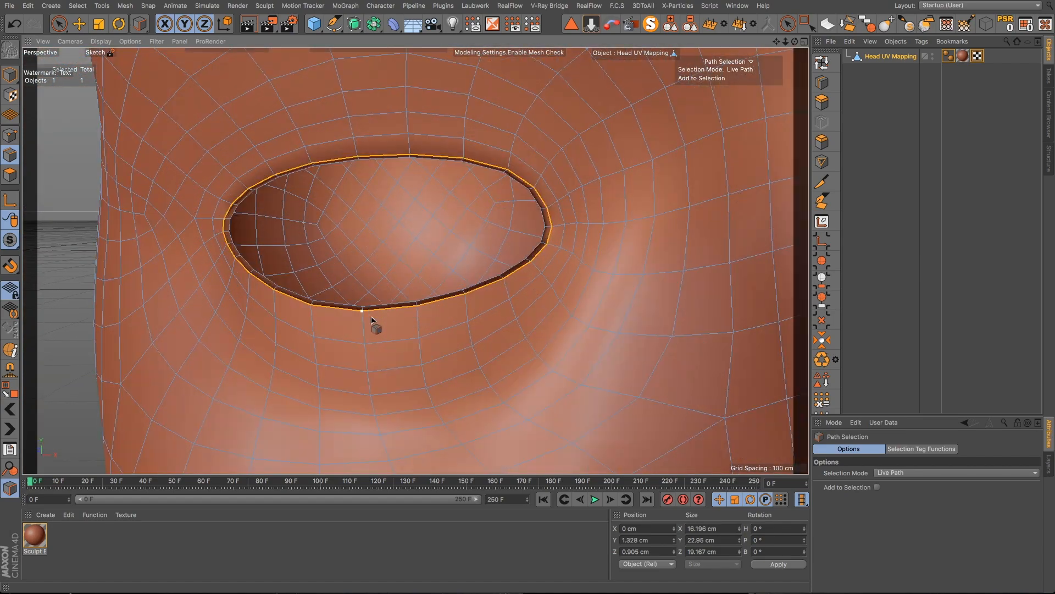
{"action": "left_click_drag", "start_coordinate": [372, 320], "coordinate": [374, 332], "text": "alt"}
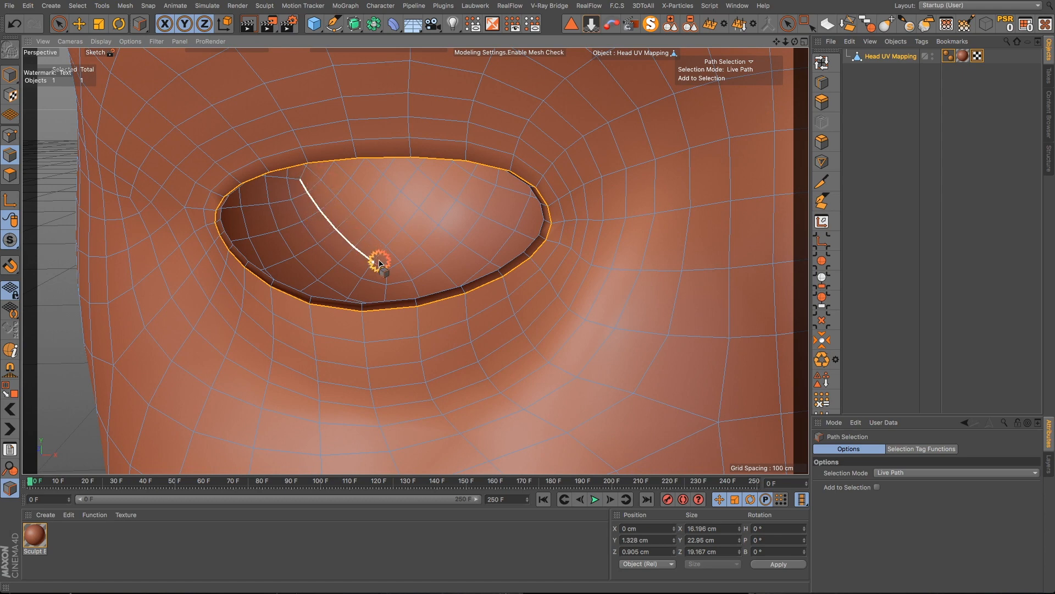
{"action": "left_click_drag", "start_coordinate": [474, 183], "coordinate": [473, 186], "text": "shift"}
{"action": "left_click_drag", "start_coordinate": [389, 291], "coordinate": [371, 396], "text": "alt"}
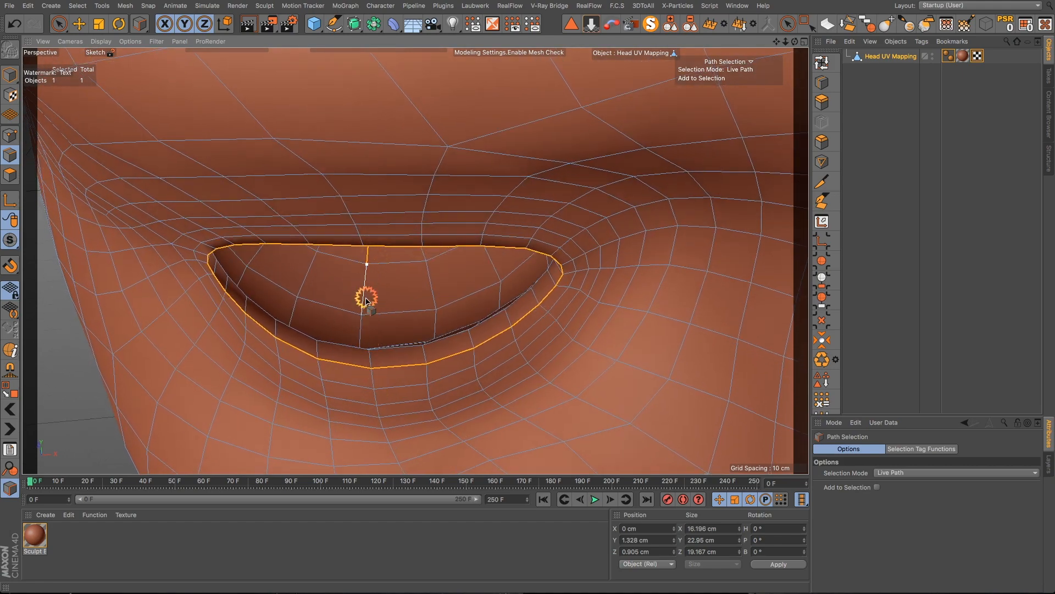
{"action": "left_click_drag", "start_coordinate": [364, 356], "coordinate": [388, 299], "text": "alt"}
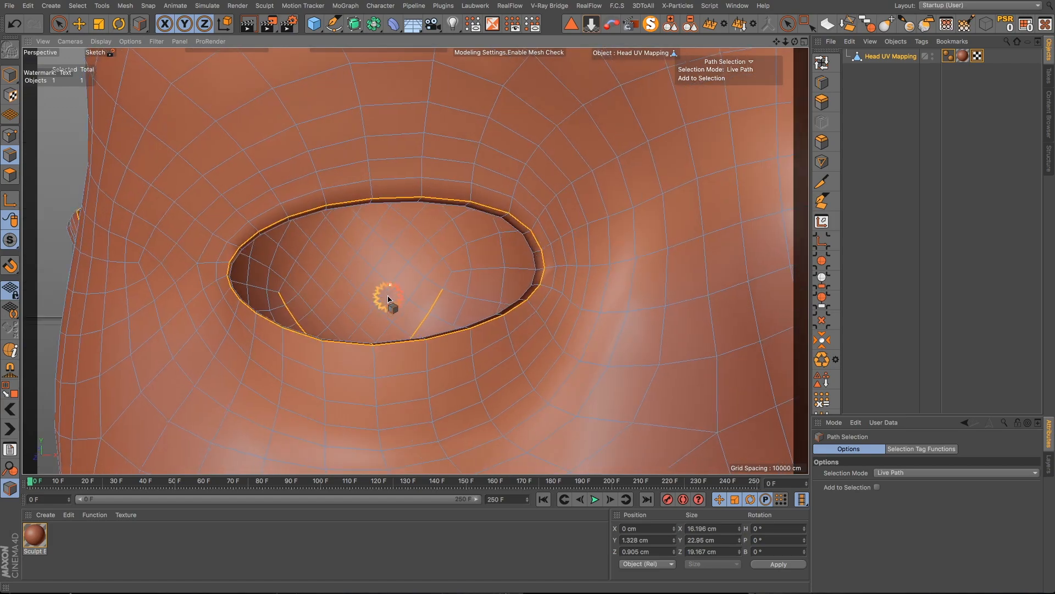
- Add the edge loop around the opening of the head's left nostril to the seam selection with Loop Selection
{"action": "scroll", "coordinate": [390, 300], "scroll_direction": "down", "scroll_amount": 10}
{"action": "left_click_drag", "start_coordinate": [417, 347], "coordinate": [443, 366], "text": "alt"}
{"action": "scroll", "coordinate": [443, 366], "scroll_direction": "up", "scroll_amount": 15}
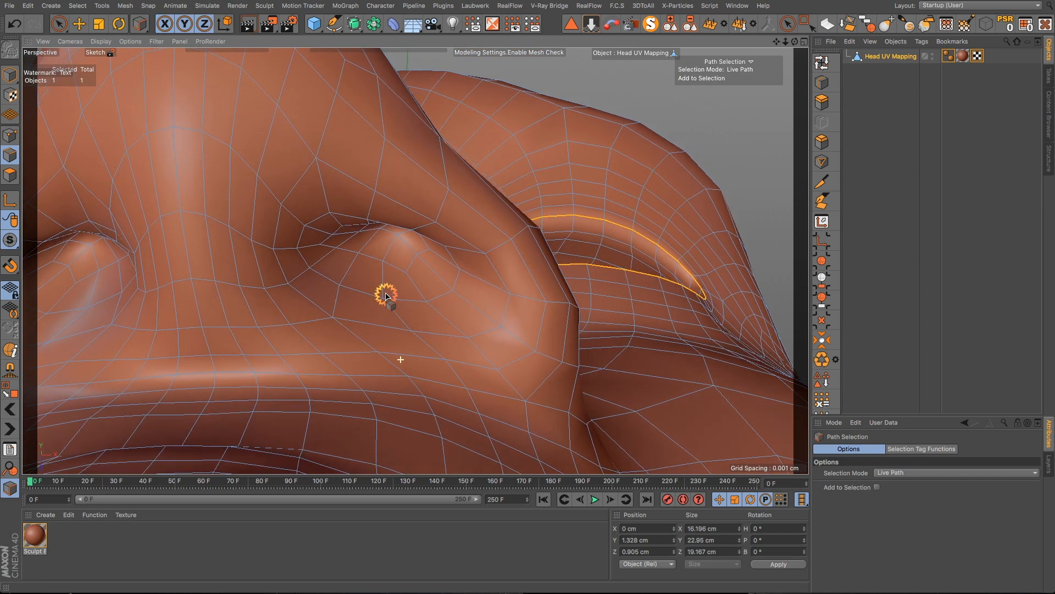
{"action": "left_click_drag", "start_coordinate": [386, 297], "coordinate": [382, 281], "text": "alt"}
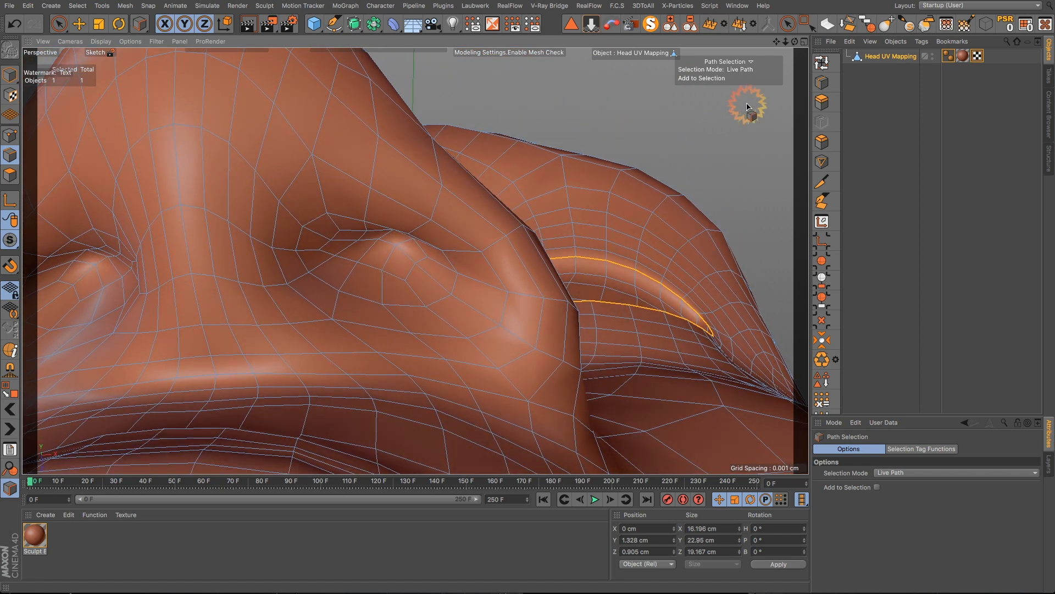
{"action": "left_click", "coordinate": [822, 62]}
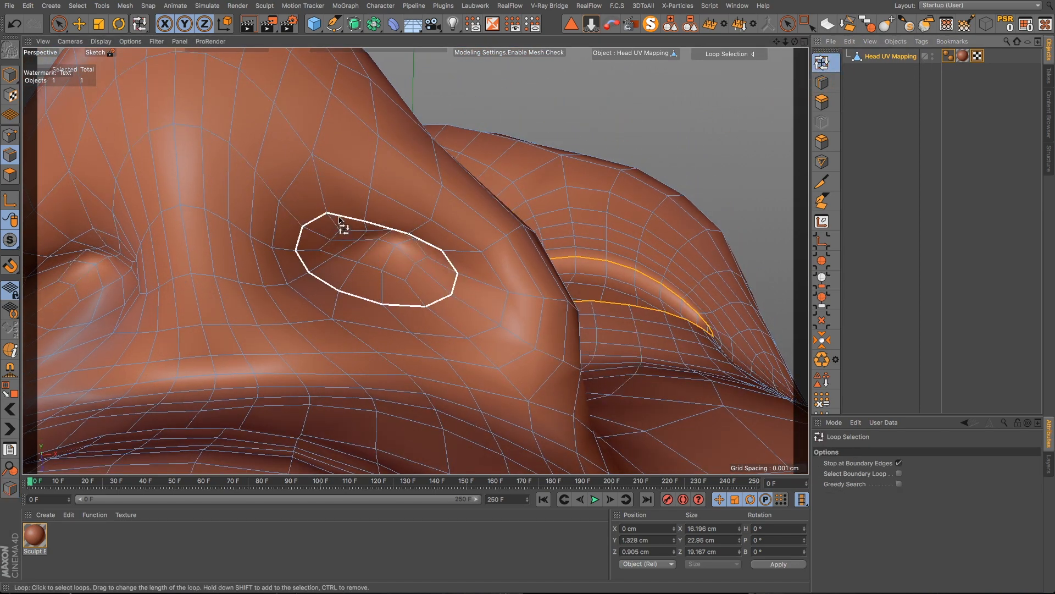
{"action": "left_click", "coordinate": [356, 227], "text": "shift"}
- Add the matching edge loop around the head's right nostril to the seam selection
{"action": "scroll", "coordinate": [433, 257], "scroll_direction": "down", "scroll_amount": 10}
{"action": "scroll", "coordinate": [264, 251], "scroll_direction": "up", "scroll_amount": 10}
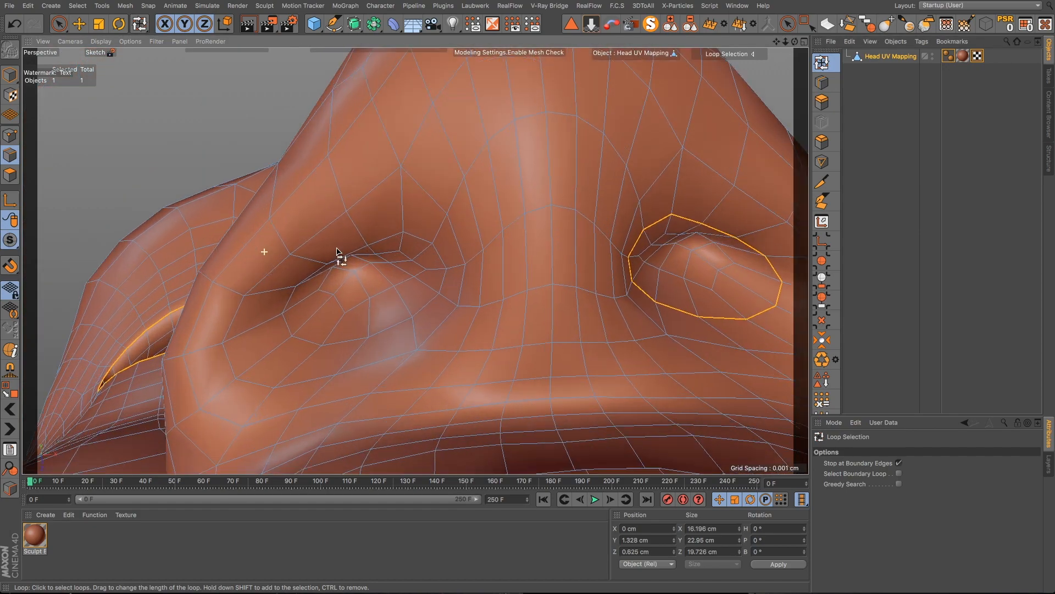
{"action": "left_click", "coordinate": [396, 250], "text": "shift"}
{"action": "scroll", "coordinate": [537, 318], "scroll_direction": "down", "scroll_amount": 10}
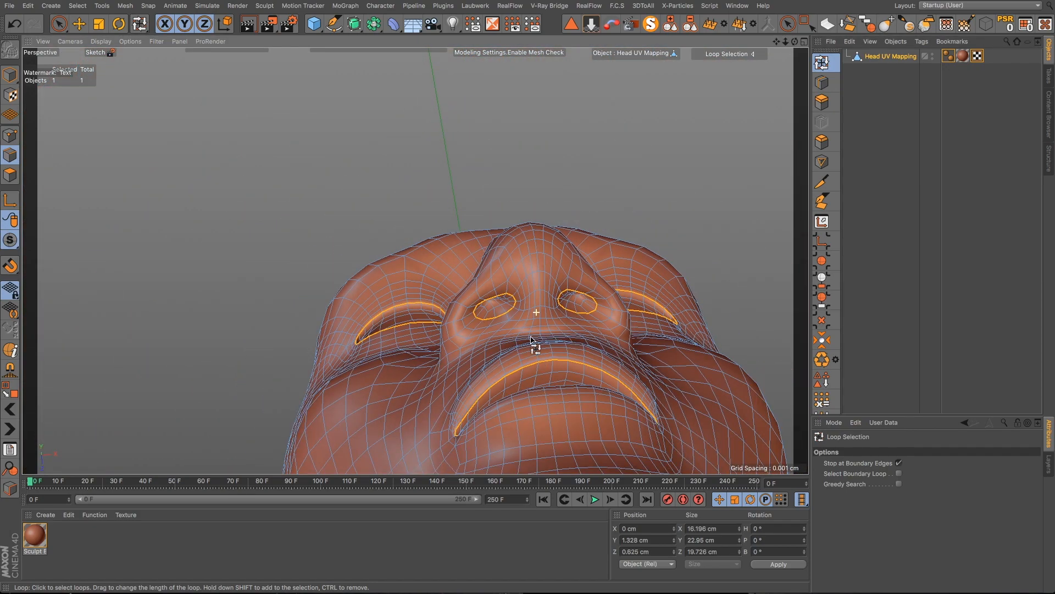
- Examine the right corner of the mouth and the edge loop running from it across the cheek
{"action": "left_click_drag", "start_coordinate": [531, 339], "coordinate": [502, 447], "text": "alt"}
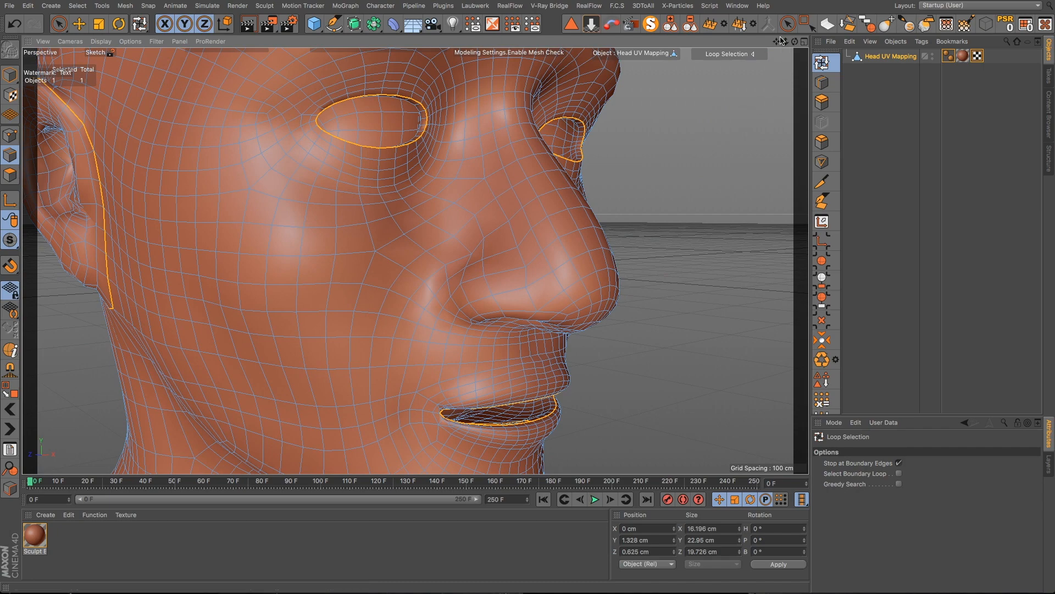
{"action": "middle_click_drag", "start_coordinate": [706, 360], "coordinate": [563, 212], "text": "alt"}
{"action": "scroll", "coordinate": [421, 355], "scroll_direction": "up", "scroll_amount": 10}
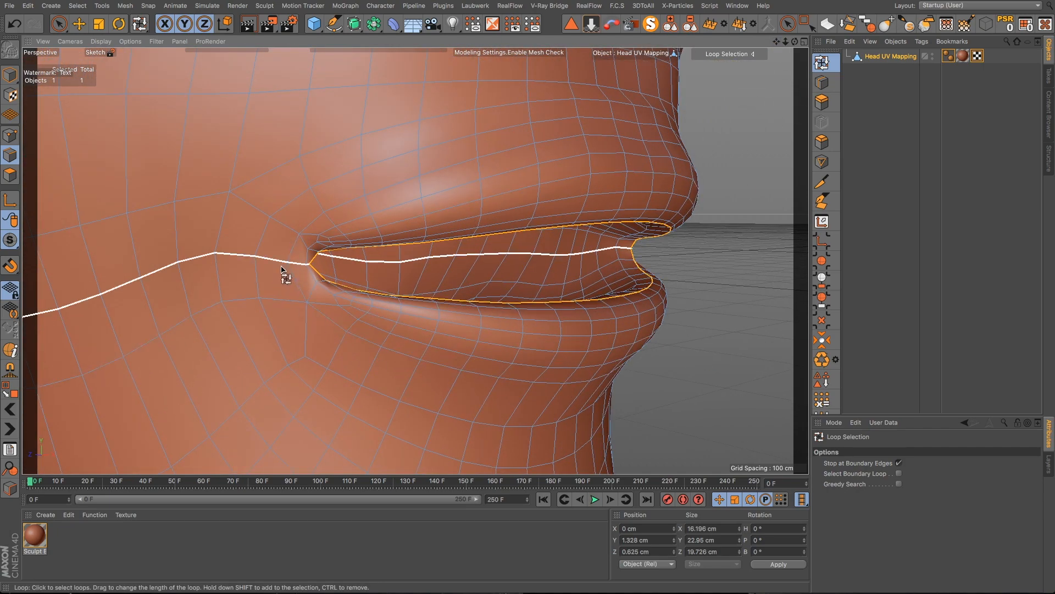
- Add the edge loops around the outer border of the lips to the edge selection with Loop Selection
{"action": "left_click", "coordinate": [299, 240], "text": "shift"}
{"action": "right_click_drag", "start_coordinate": [338, 354], "coordinate": [363, 374], "text": "alt"}
{"action": "left_click_drag", "start_coordinate": [389, 378], "coordinate": [359, 377], "text": "alt"}
{"action": "scroll", "coordinate": [415, 371], "scroll_direction": "up", "scroll_amount": 8}
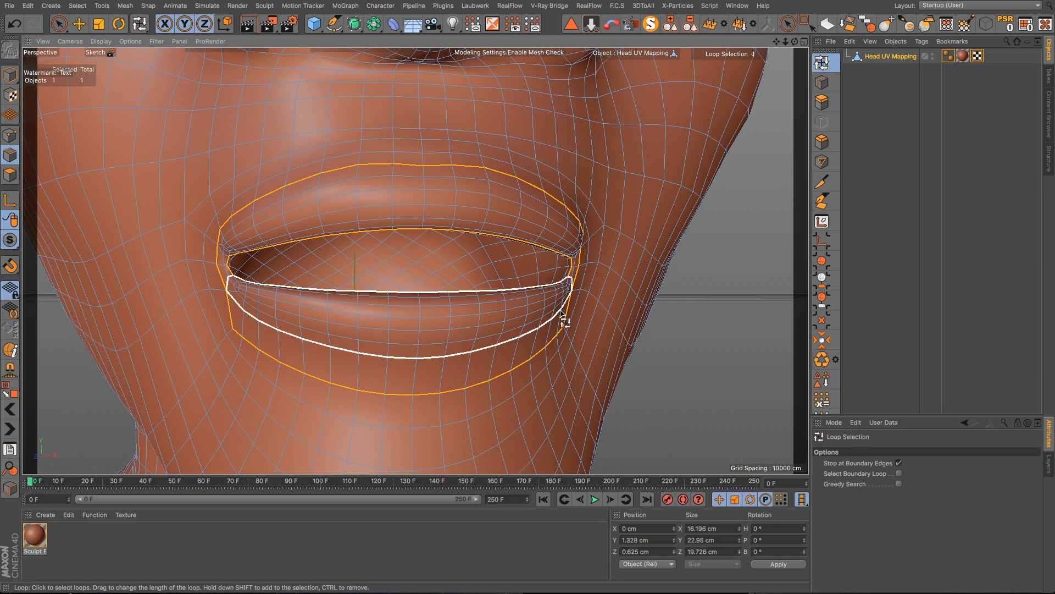
- Deselect the extra edge loop running below the lower lip with Live Selection
{"action": "left_click", "coordinate": [59, 24]}
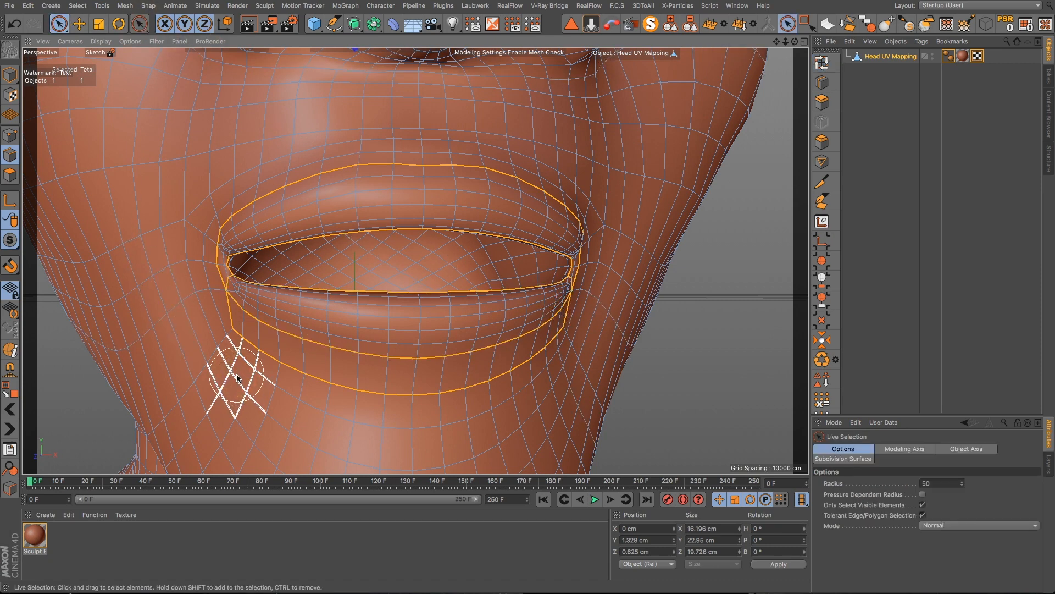
{"action": "left_click", "coordinate": [233, 372]}
{"action": "left_click_drag", "start_coordinate": [499, 386], "coordinate": [575, 347], "text": "ctrl"}
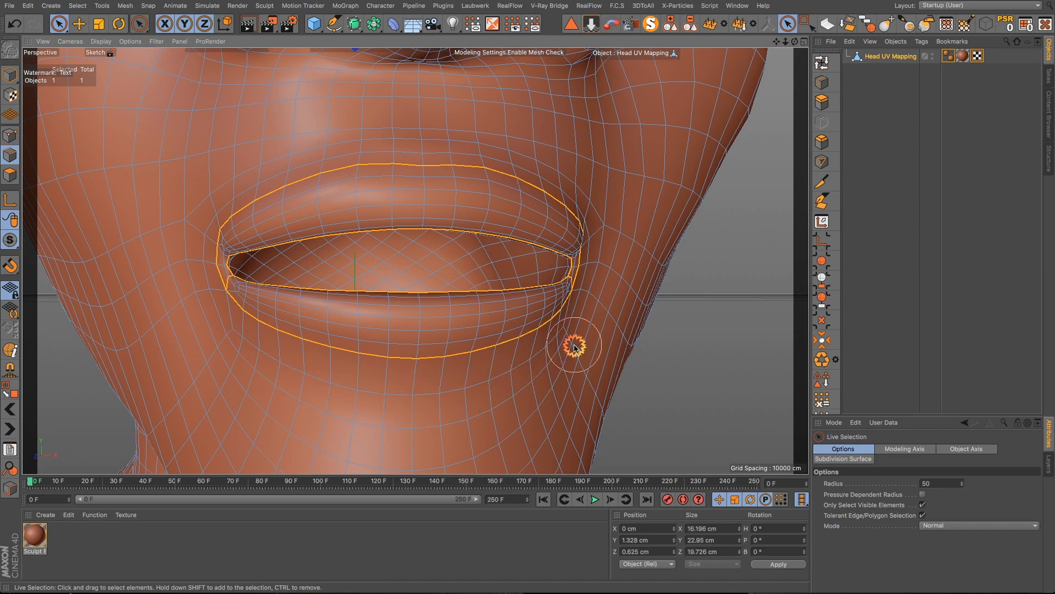
- Deselect the stray edges between the lip border and the mouth opening at the head's left mouth corner
{"action": "left_click_drag", "start_coordinate": [522, 386], "coordinate": [443, 402], "text": "alt"}
{"action": "scroll", "coordinate": [619, 257], "scroll_direction": "up", "scroll_amount": 10}
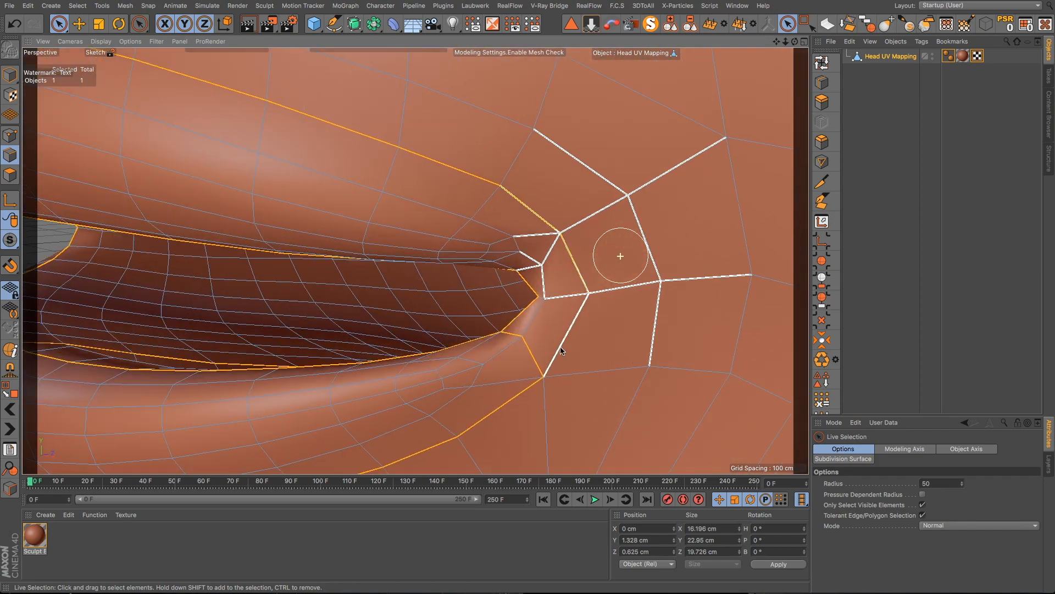
{"action": "scroll", "coordinate": [519, 353], "scroll_direction": "up", "scroll_amount": 5}
{"action": "left_click_drag", "start_coordinate": [523, 349], "coordinate": [536, 361], "text": "ctrl"}
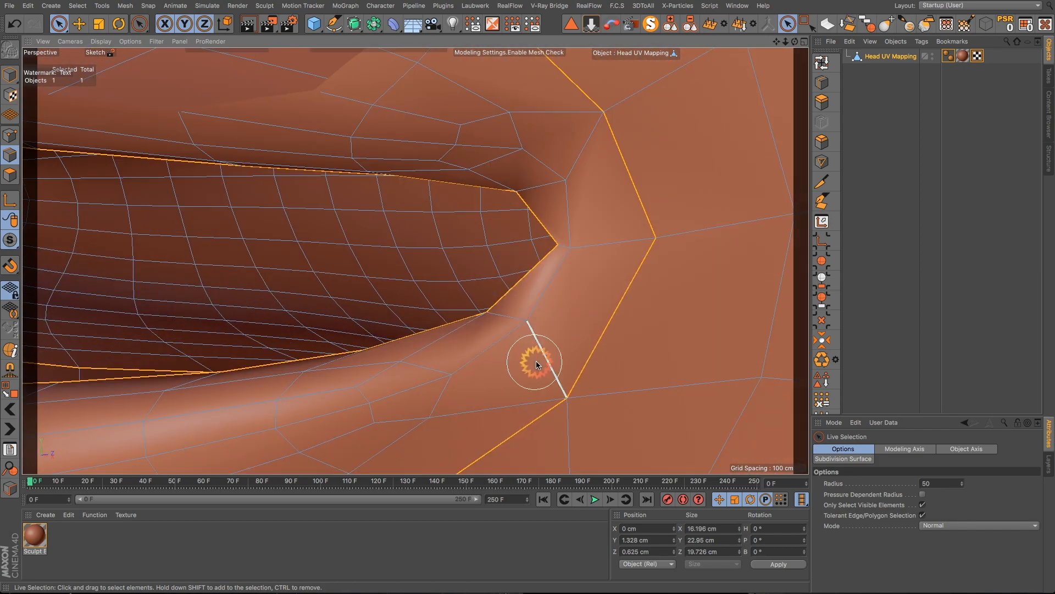
- Deselect the stray edges between the lip border and the mouth opening at the head's right mouth corner
{"action": "scroll", "coordinate": [536, 361], "scroll_direction": "down", "scroll_amount": 10}
{"action": "left_click_drag", "start_coordinate": [215, 365], "coordinate": [333, 371], "text": "alt"}
{"action": "scroll", "coordinate": [334, 371], "scroll_direction": "down", "scroll_amount": 8}
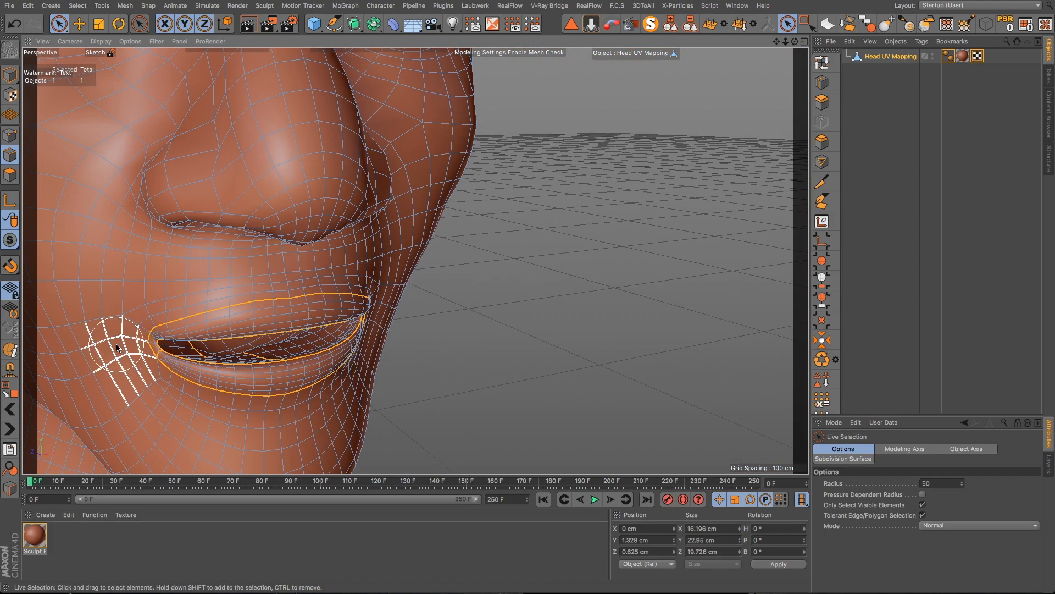
{"action": "scroll", "coordinate": [115, 343], "scroll_direction": "up", "scroll_amount": 10}
{"action": "scroll", "coordinate": [357, 406], "scroll_direction": "up", "scroll_amount": 2}
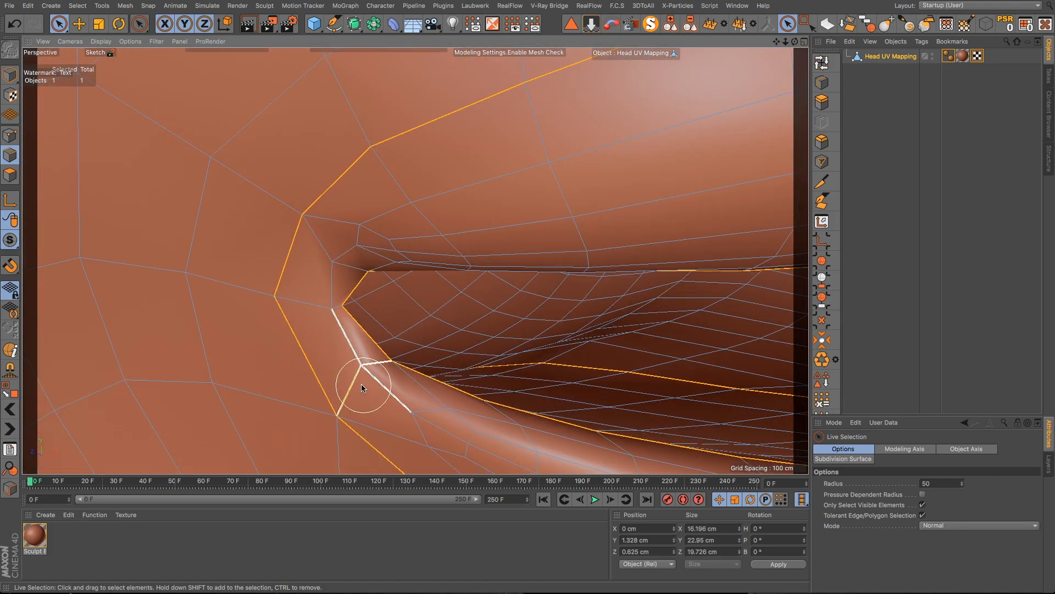
{"action": "scroll", "coordinate": [360, 384], "scroll_direction": "up", "scroll_amount": 5}
{"action": "scroll", "coordinate": [359, 384], "scroll_direction": "down", "scroll_amount": 2}
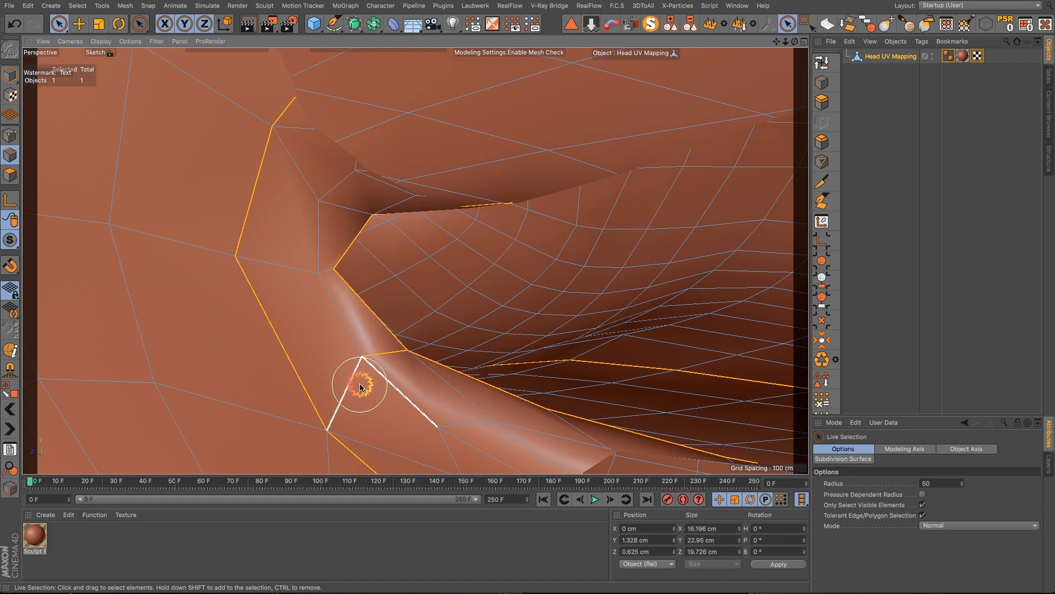
{"action": "scroll", "coordinate": [362, 386], "scroll_direction": "down", "scroll_amount": 10}
{"action": "left_click_drag", "start_coordinate": [395, 412], "coordinate": [347, 372], "text": "alt"}
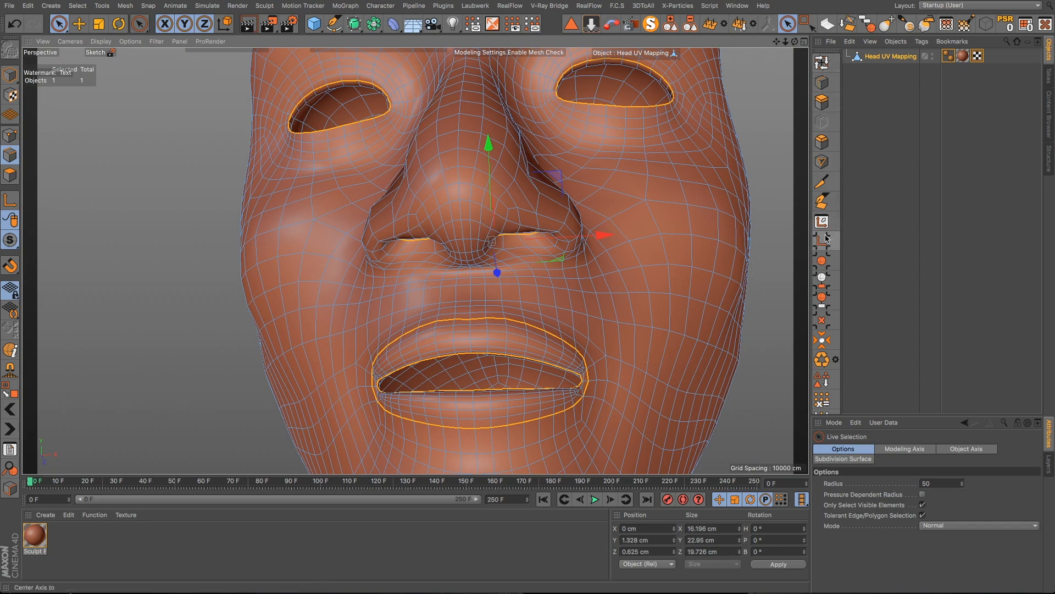
- Connect the inner and outer lip loops at the head's left mouth corner with Path Selection in Live Path mode
{"action": "left_click", "coordinate": [8, 486]}
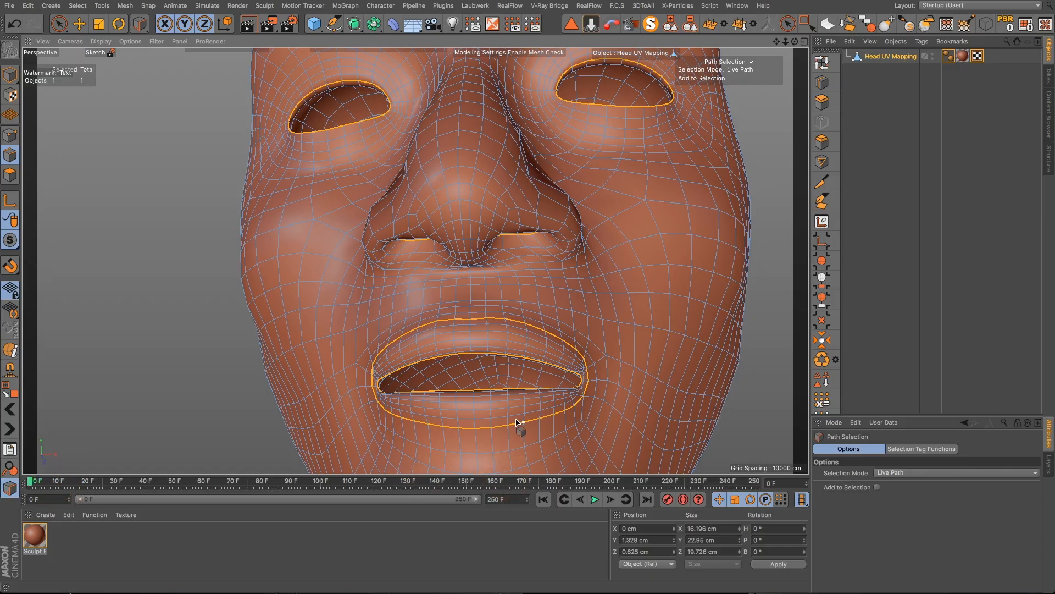
{"action": "scroll", "coordinate": [517, 422], "scroll_direction": "up", "scroll_amount": 8}
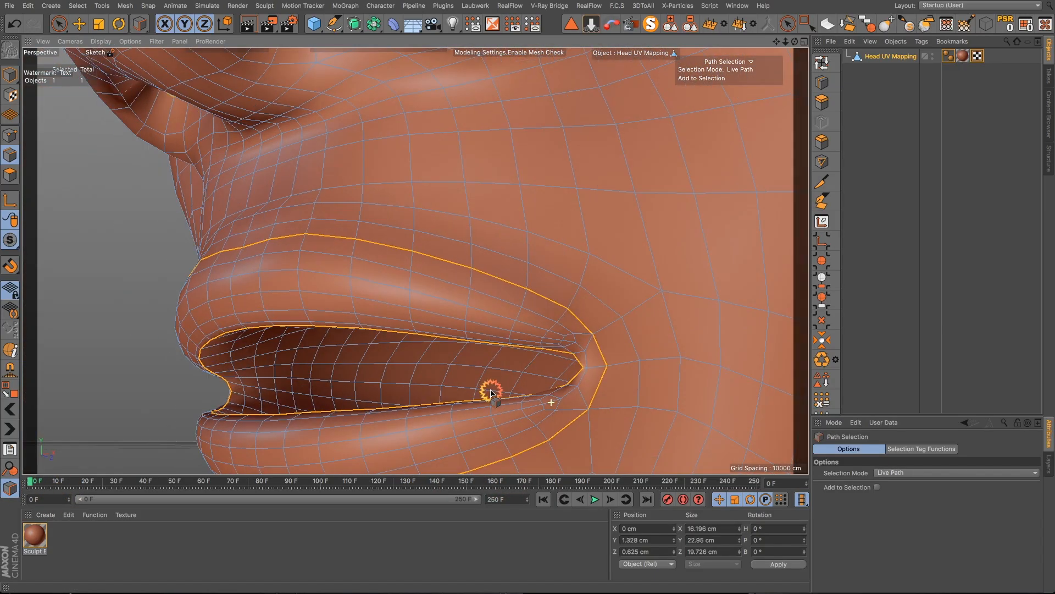
{"action": "scroll", "coordinate": [491, 392], "scroll_direction": "up", "scroll_amount": 6}
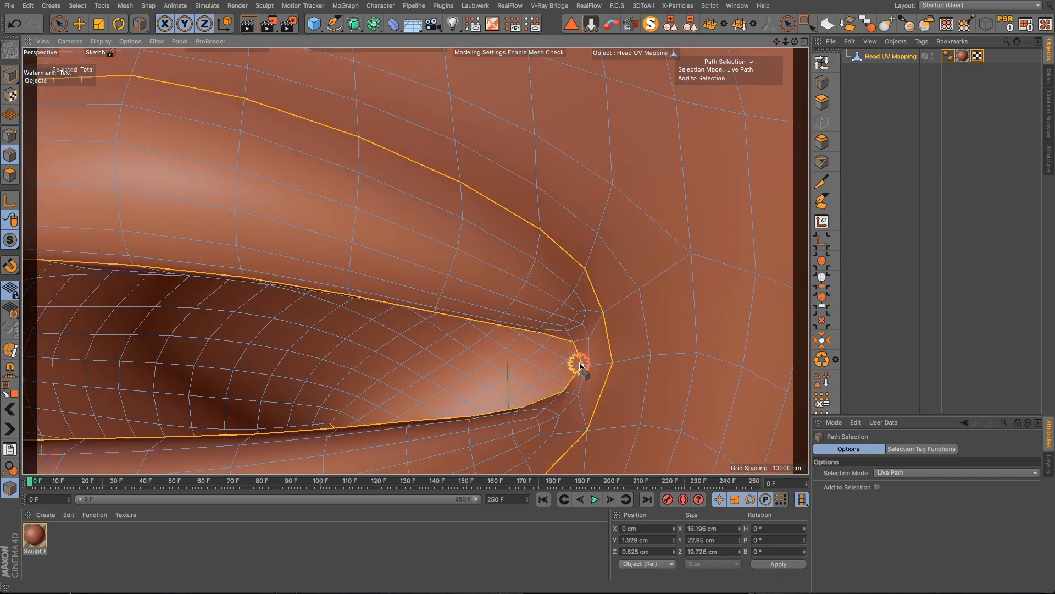
- Connect the inner and outer lip loops at the head's right mouth corner with Path Selection
{"action": "scroll", "coordinate": [649, 373], "scroll_direction": "down", "scroll_amount": 10}
{"action": "scroll", "coordinate": [418, 377], "scroll_direction": "up", "scroll_amount": 9}
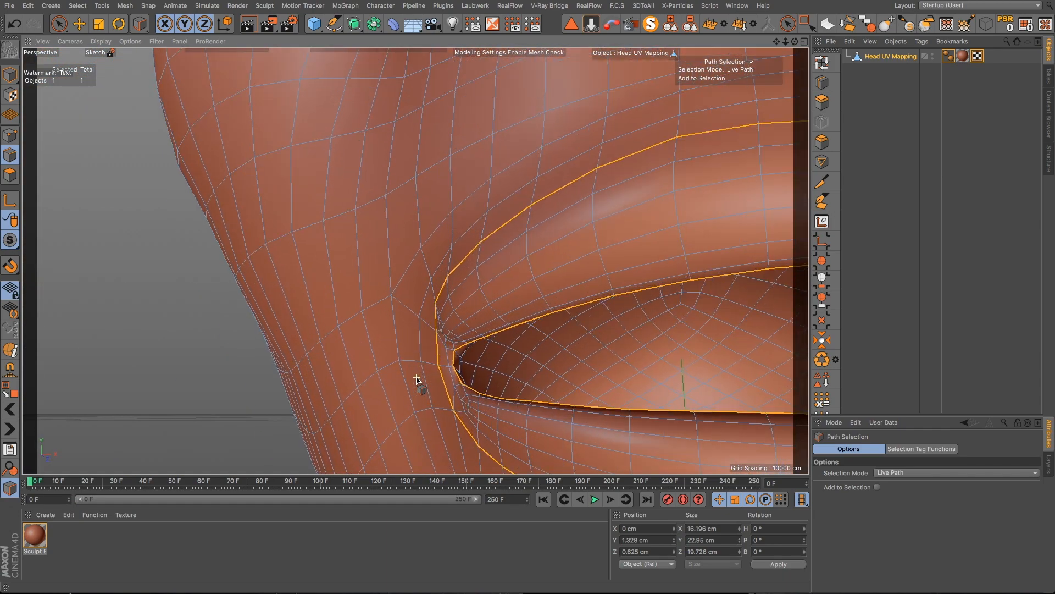
{"action": "left_click_drag", "start_coordinate": [433, 389], "coordinate": [468, 397], "text": "alt"}
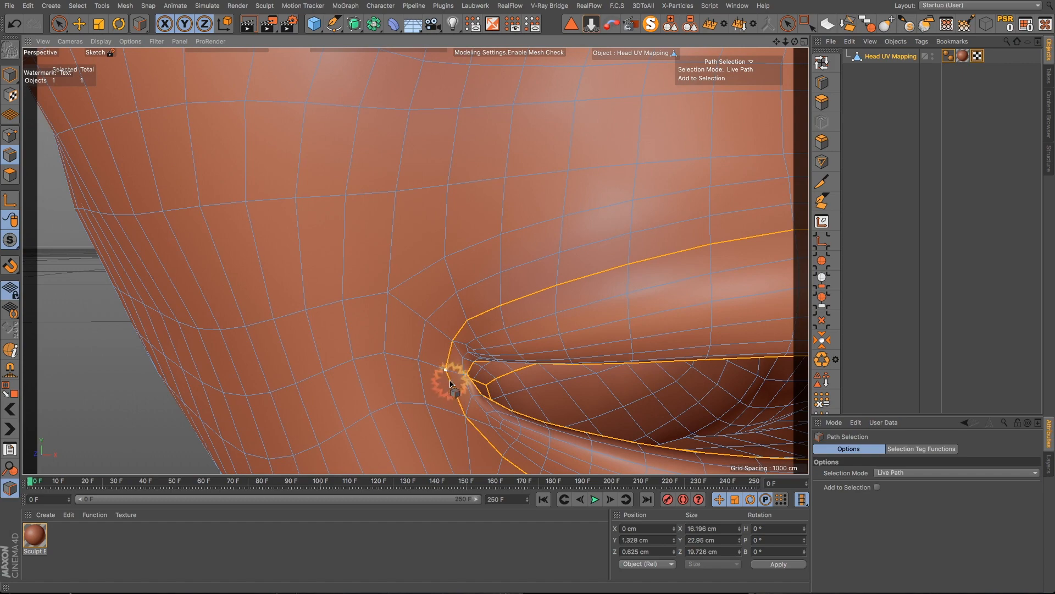
- Examine the selected seam edges around the lips and at both mouth corners
{"action": "scroll", "coordinate": [464, 392], "scroll_direction": "down", "scroll_amount": 4}
{"action": "left_click_drag", "start_coordinate": [454, 384], "coordinate": [397, 378], "text": "alt"}
{"action": "scroll", "coordinate": [433, 386], "scroll_direction": "up", "scroll_amount": 3}
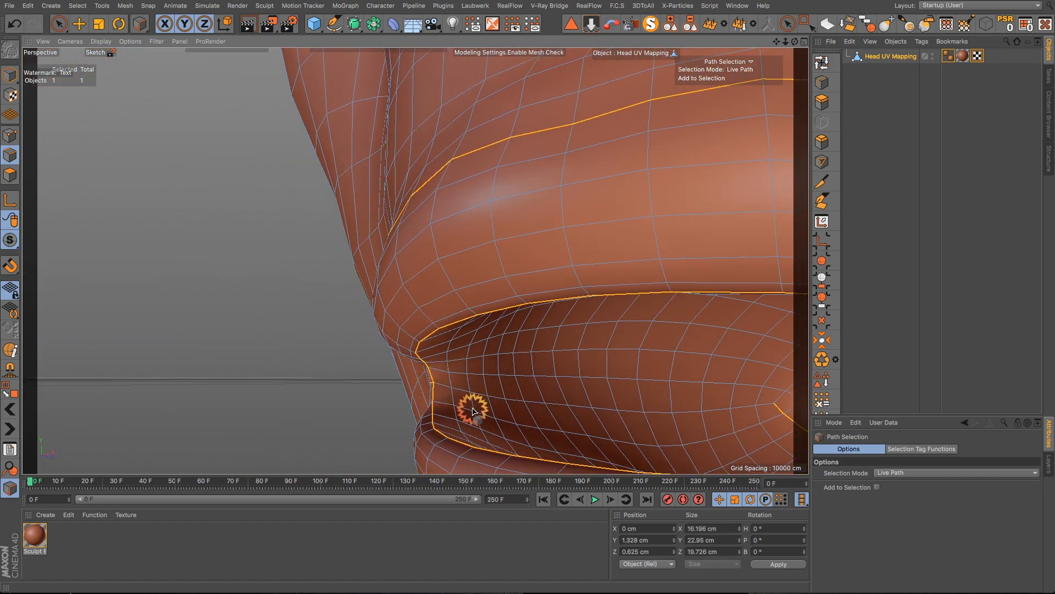
{"action": "left_click_drag", "start_coordinate": [443, 412], "coordinate": [497, 376], "text": "alt"}
{"action": "scroll", "coordinate": [496, 376], "scroll_direction": "down", "scroll_amount": 6}
{"action": "left_click_drag", "start_coordinate": [419, 400], "coordinate": [461, 413], "text": "alt"}
{"action": "scroll", "coordinate": [447, 388], "scroll_direction": "up", "scroll_amount": 2}
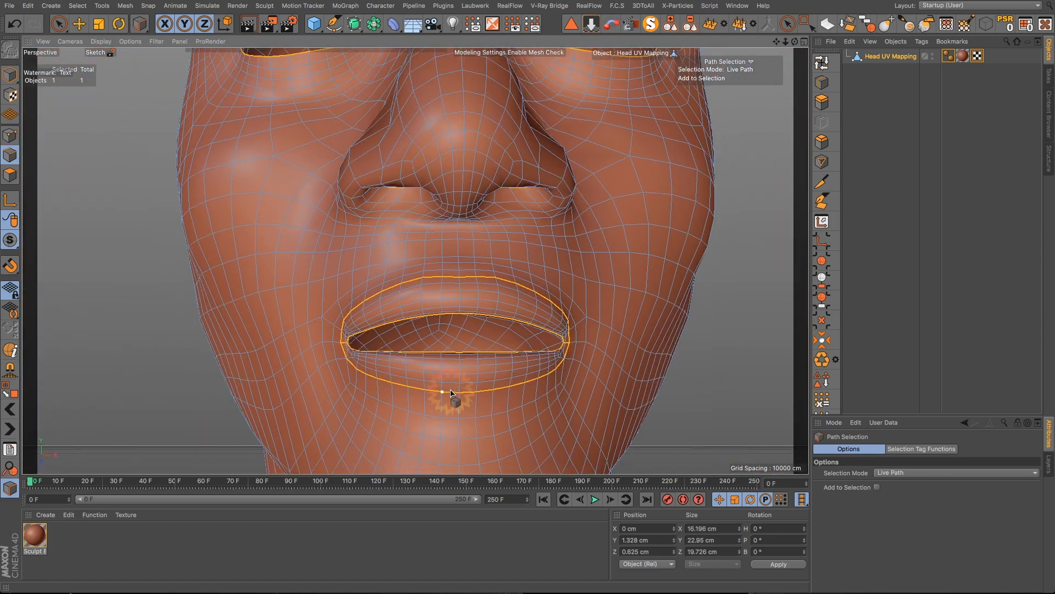
{"action": "scroll", "coordinate": [451, 392], "scroll_direction": "up", "scroll_amount": 4}
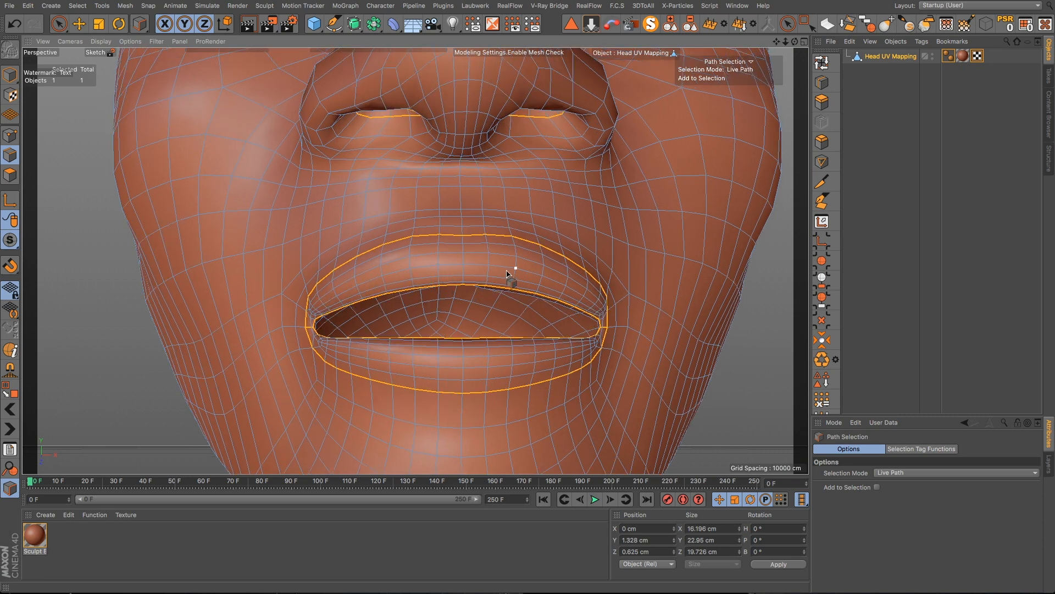
- Activate the Move tool and examine the selected seam edges inside the mouth cavity
{"action": "left_click", "coordinate": [80, 24]}
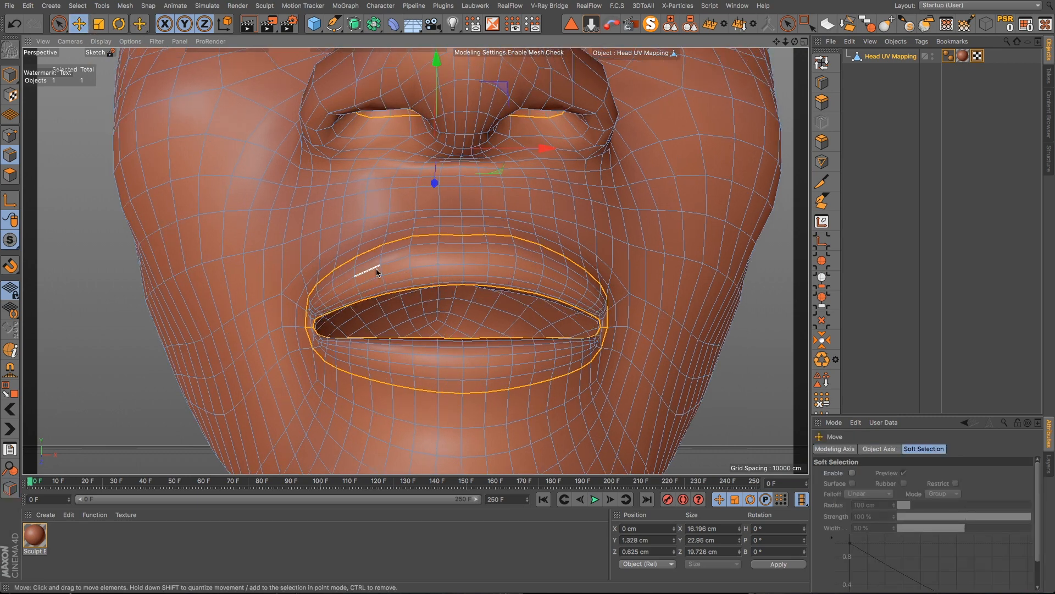
{"action": "mouse_move", "coordinate": [573, 351]}
{"action": "left_mouse_down", "text": "alt"}
{"action": "mouse_move", "coordinate": [483, 348]}
{"action": "mouse_move", "coordinate": [541, 373]}
{"action": "mouse_move", "coordinate": [591, 341]}
{"action": "left_mouse_up", "text": "alt"}
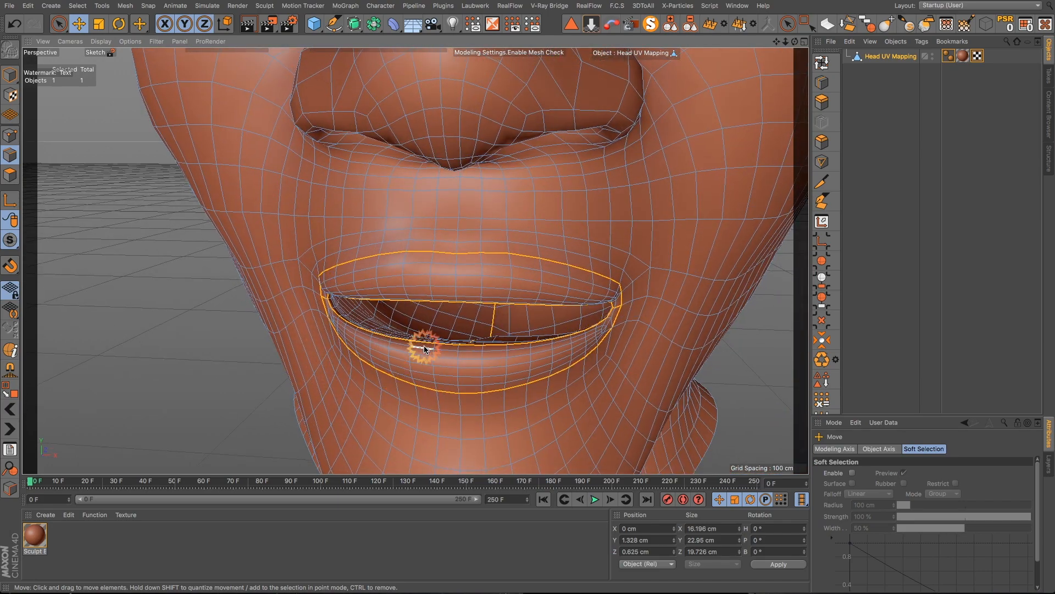
{"action": "scroll", "coordinate": [424, 345], "scroll_direction": "up", "scroll_amount": 3}
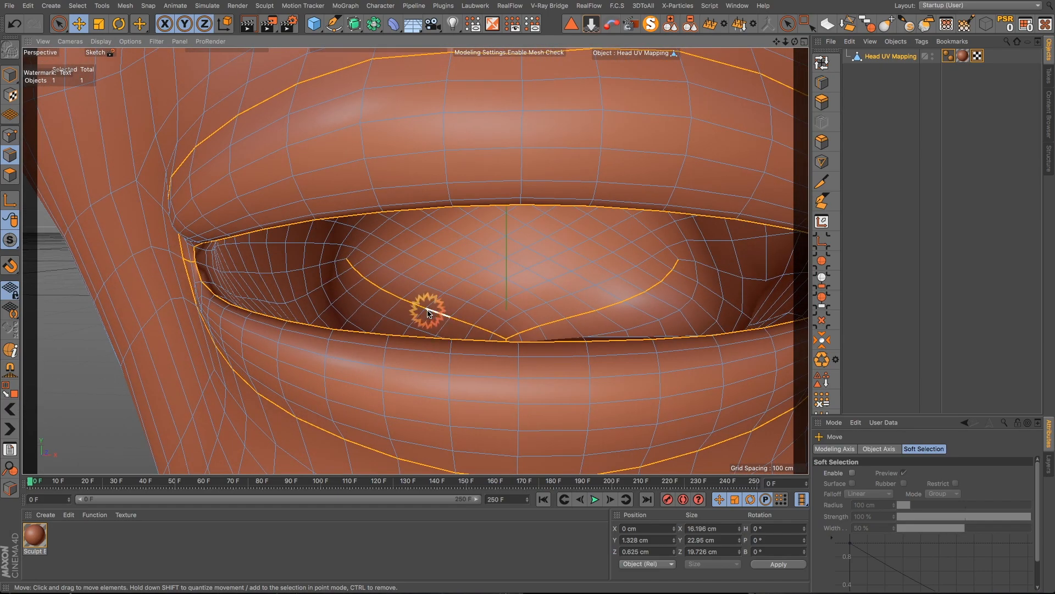
{"action": "scroll", "coordinate": [428, 313], "scroll_direction": "up", "scroll_amount": 1}
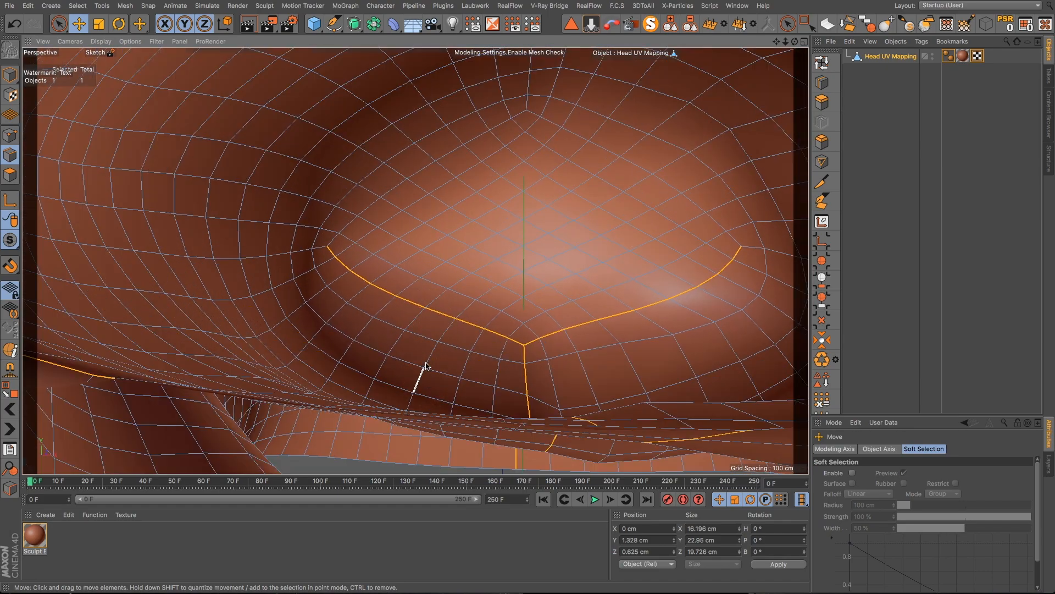
{"action": "scroll", "coordinate": [424, 377], "scroll_direction": "down", "scroll_amount": 2}
{"action": "left_click_drag", "start_coordinate": [424, 377], "coordinate": [448, 391], "text": "alt"}
- Set the viewport display to Lines and examine the selected seam edges across the whole head
{"action": "left_click", "coordinate": [101, 43]}
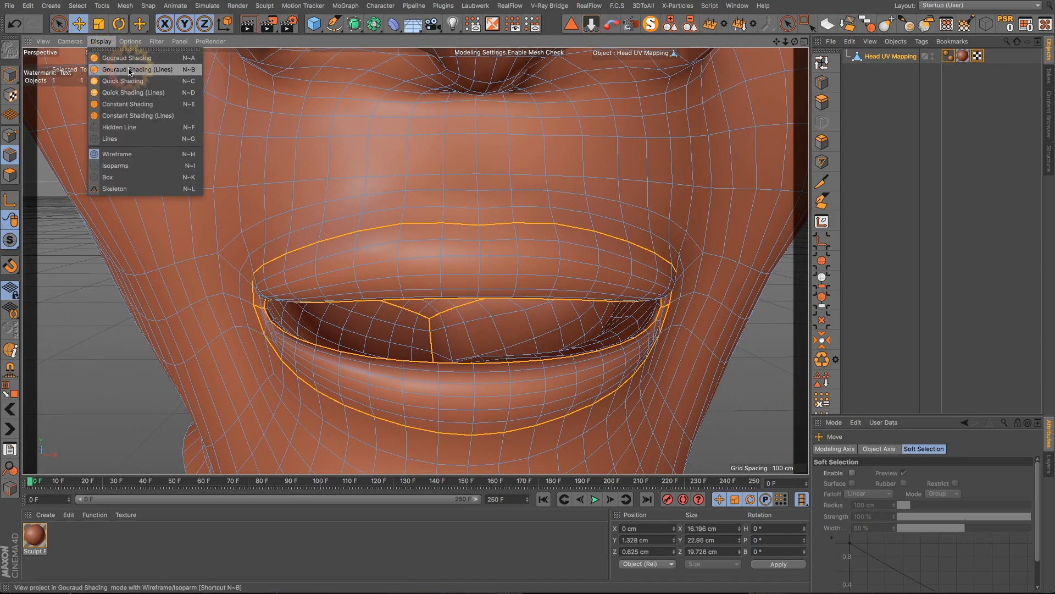
{"action": "left_click", "coordinate": [110, 139]}
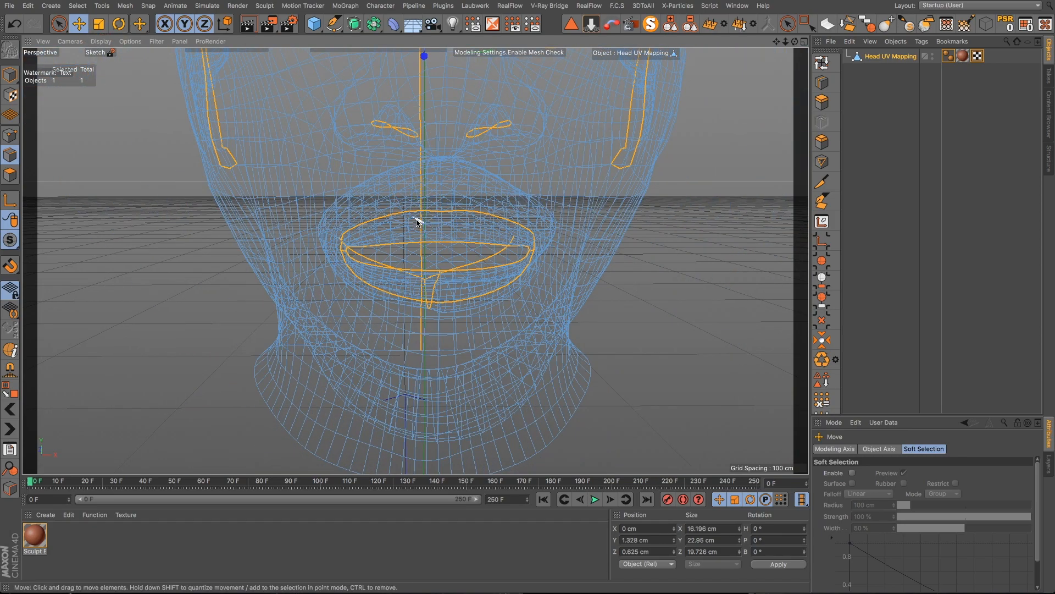
{"action": "left_click_drag", "start_coordinate": [417, 222], "coordinate": [238, 177], "text": "alt"}
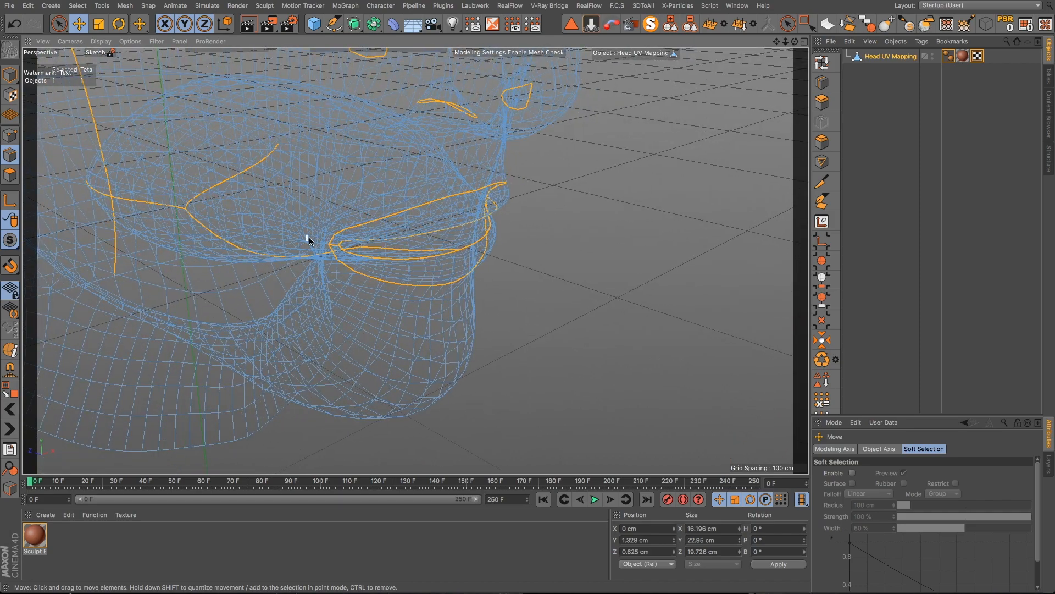
{"action": "scroll", "coordinate": [297, 249], "scroll_direction": "down", "scroll_amount": 5}
{"action": "left_click_drag", "start_coordinate": [295, 237], "coordinate": [360, 244], "text": "alt"}
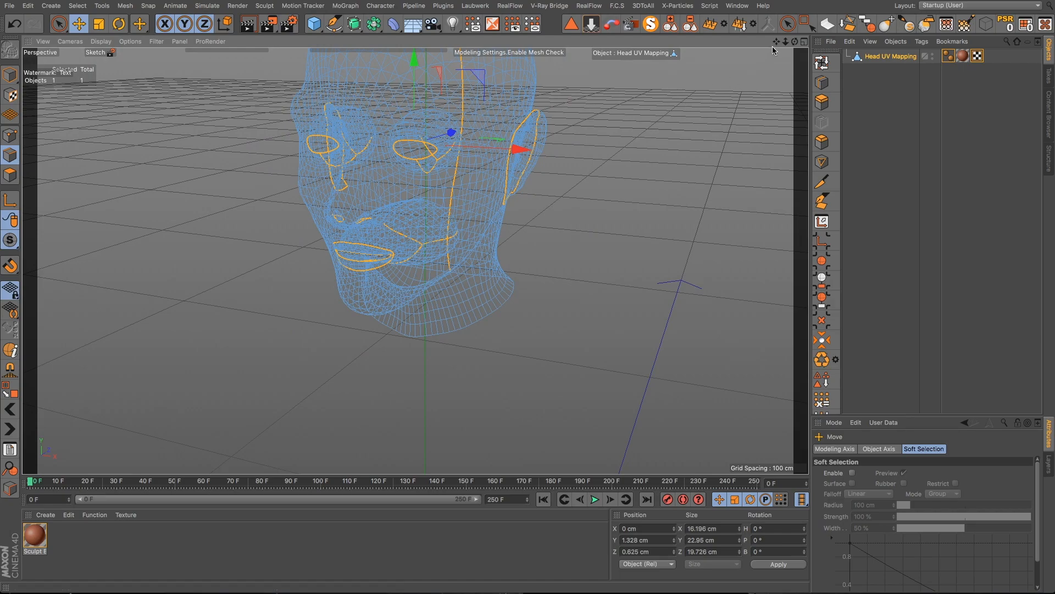
{"action": "left_click_drag", "start_coordinate": [702, 360], "coordinate": [662, 238], "text": "alt"}
{"action": "left_click_drag", "start_coordinate": [529, 323], "coordinate": [533, 270], "text": "alt"}
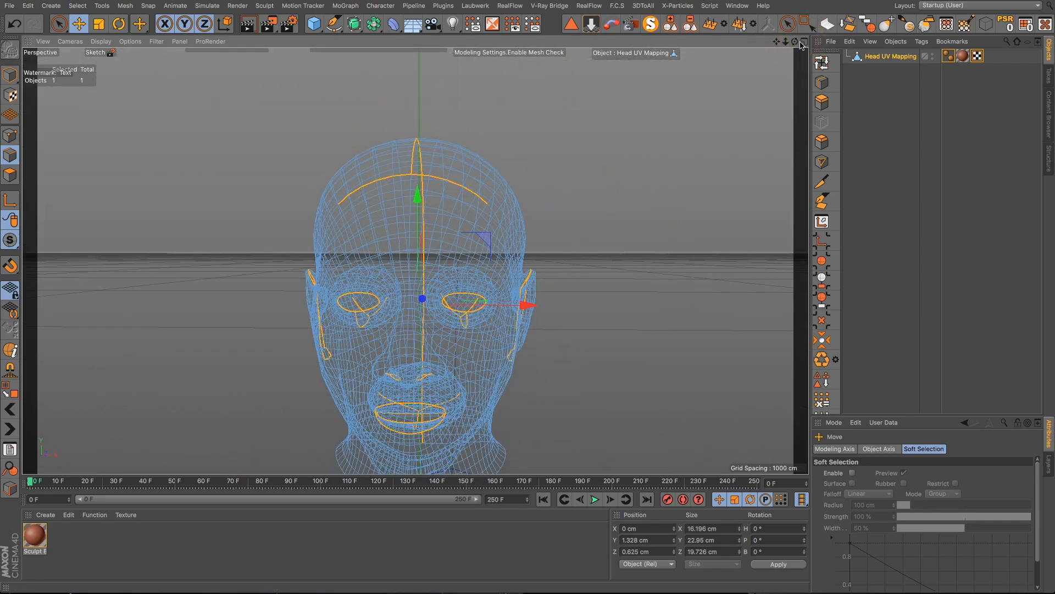
- Switch the interface to the YouTube Tutorial Layout (User) and activate polygon mode
{"action": "left_click", "coordinate": [1016, 5]}
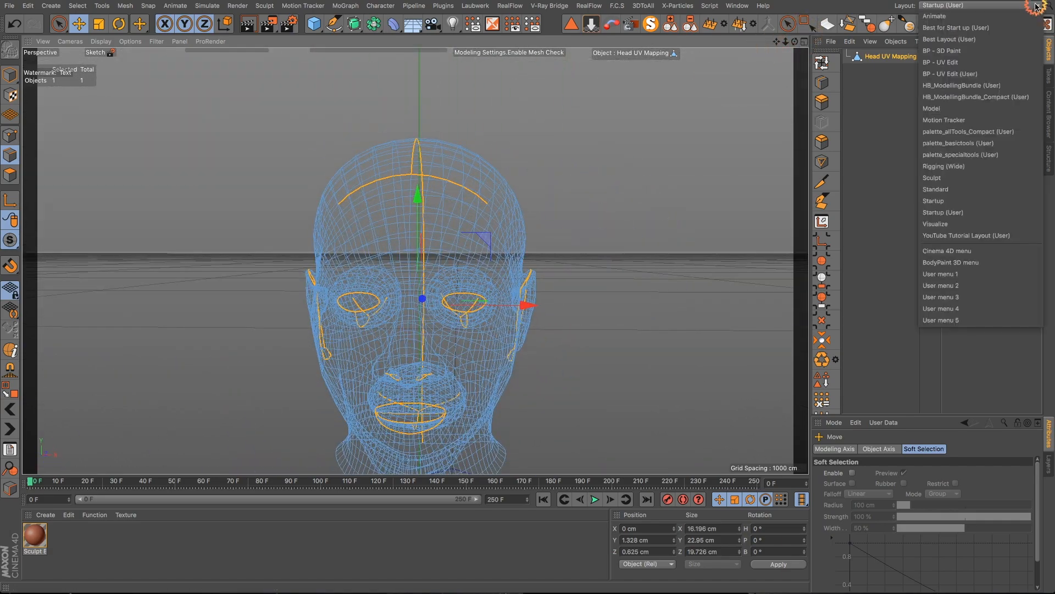
{"action": "left_click", "coordinate": [985, 235]}
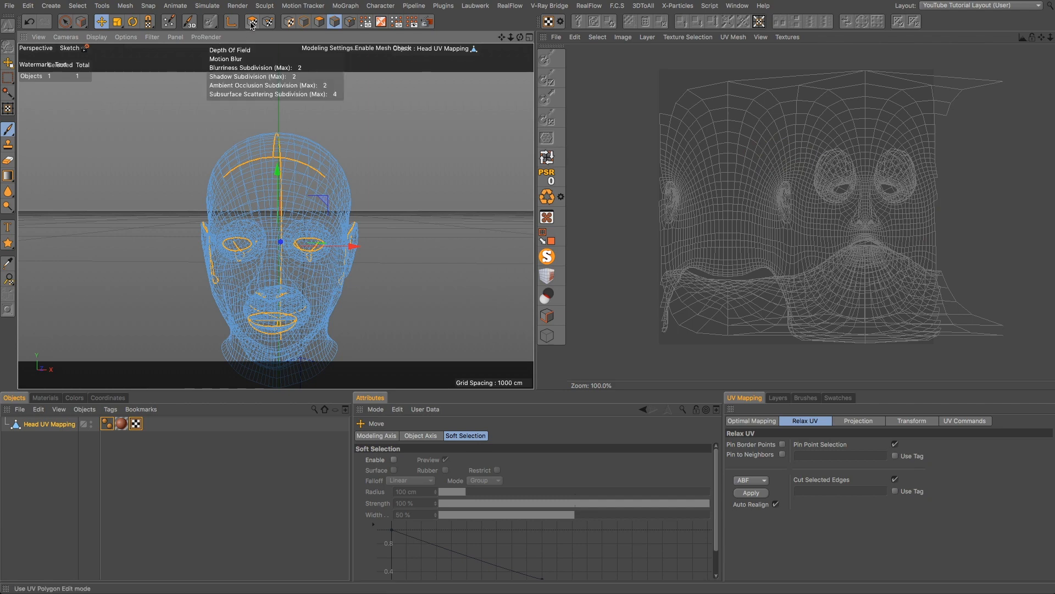
{"action": "left_click", "coordinate": [319, 22]}
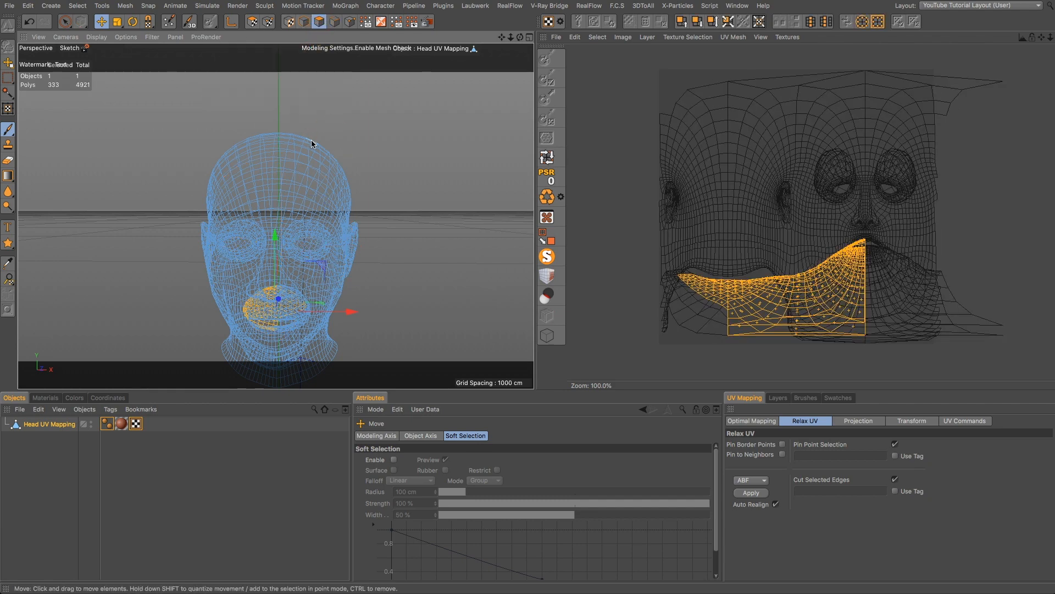
- Select all polygons of the head with Rectangle Selection
{"action": "left_click_drag", "start_coordinate": [67, 20], "coordinate": [100, 32]}
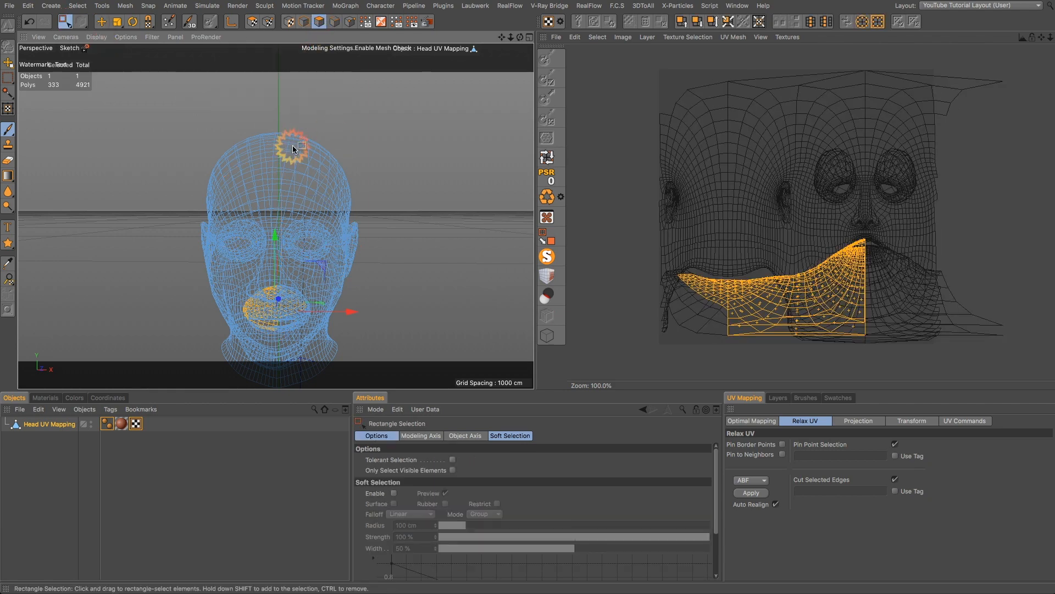
{"action": "right_click_drag", "start_coordinate": [292, 146], "coordinate": [245, 146], "text": "alt"}
{"action": "right_click_drag", "start_coordinate": [327, 328], "coordinate": [300, 271], "text": "alt"}
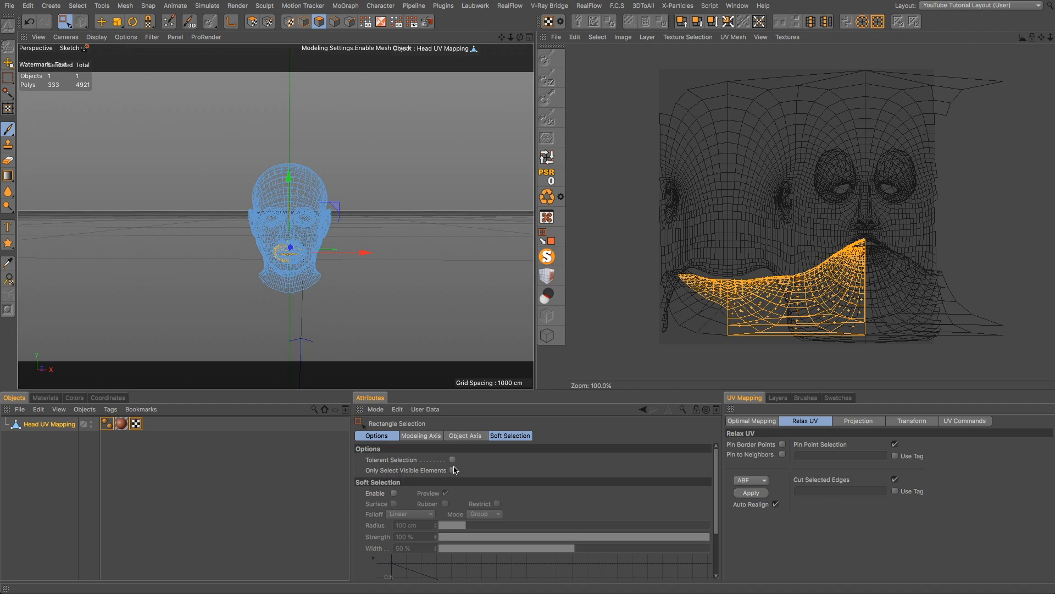
{"action": "left_click_drag", "start_coordinate": [235, 158], "coordinate": [358, 322]}
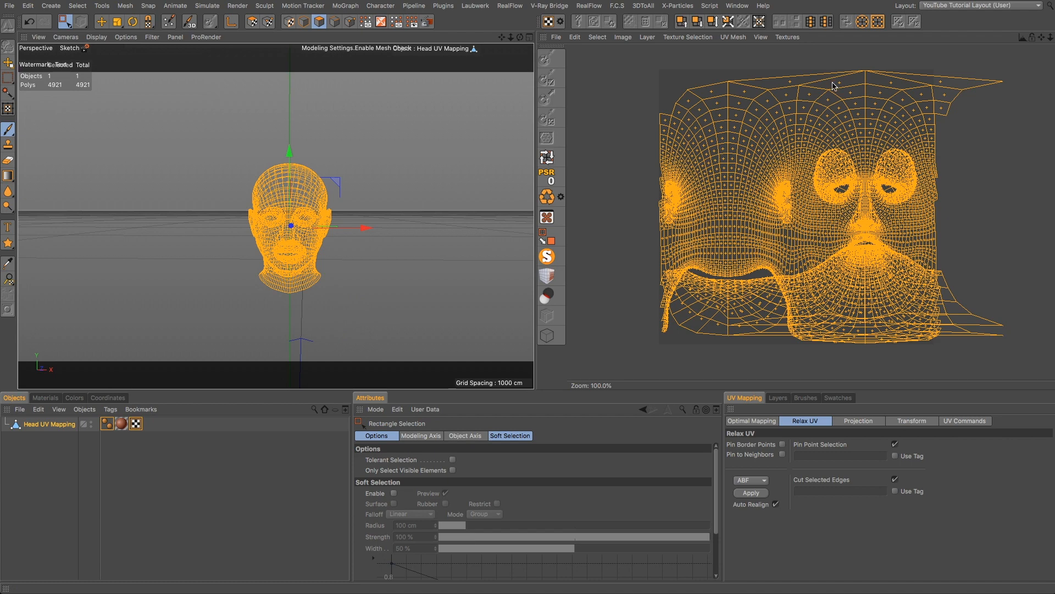
- Activate UV Polygon Edit mode and reset the UVs of the selected head polygons with Reset UV
{"action": "left_click", "coordinate": [252, 21]}
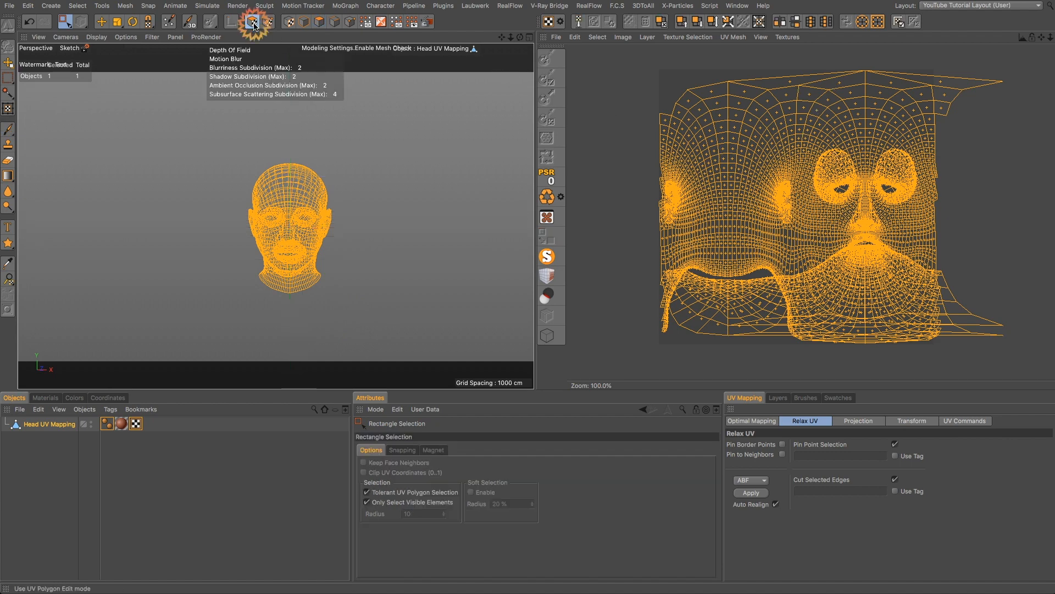
{"action": "left_click", "coordinate": [959, 421]}
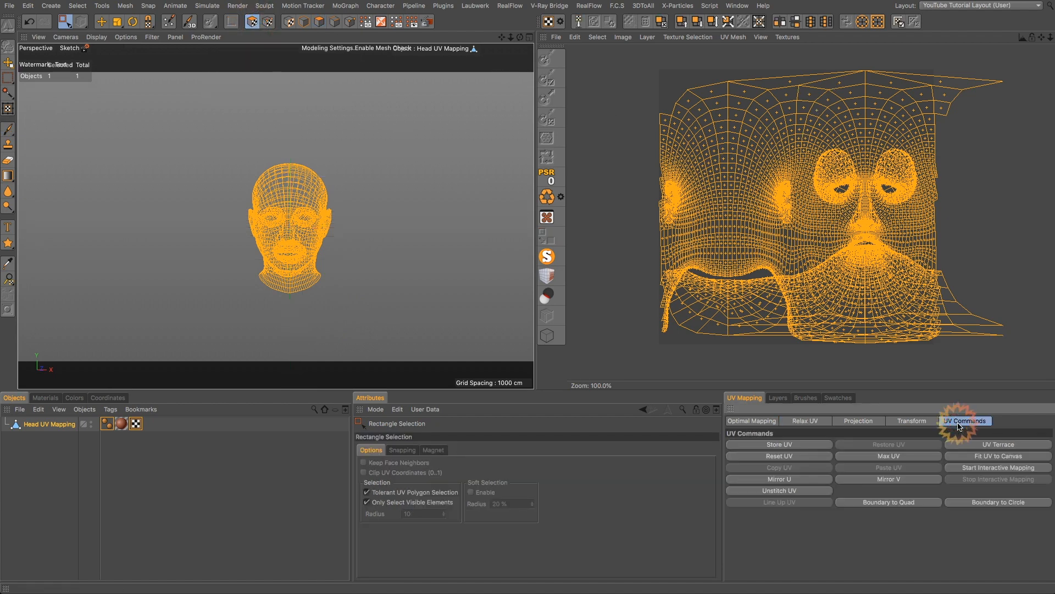
{"action": "left_click", "coordinate": [799, 454]}
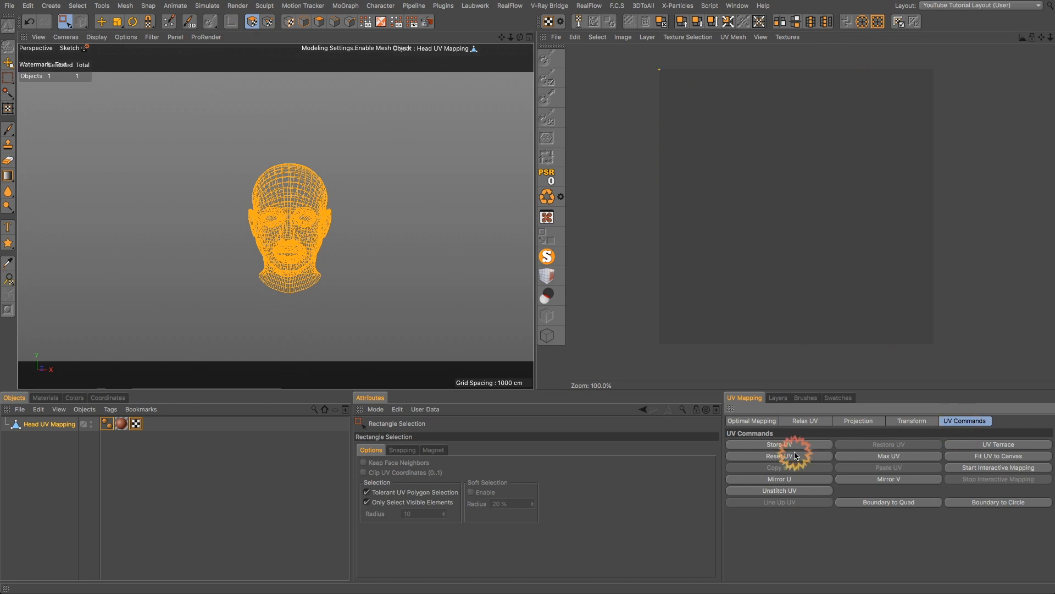
- Frame the head in the Front view and apply a Frontal projection to its UVs
{"action": "left_click", "coordinate": [854, 422]}
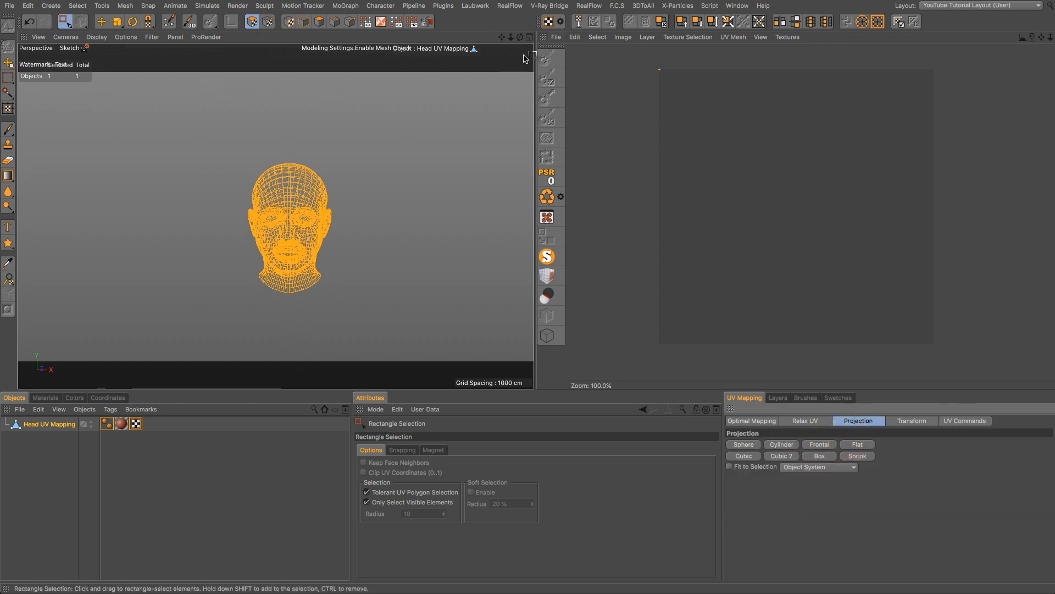
{"action": "left_click", "coordinate": [529, 37]}
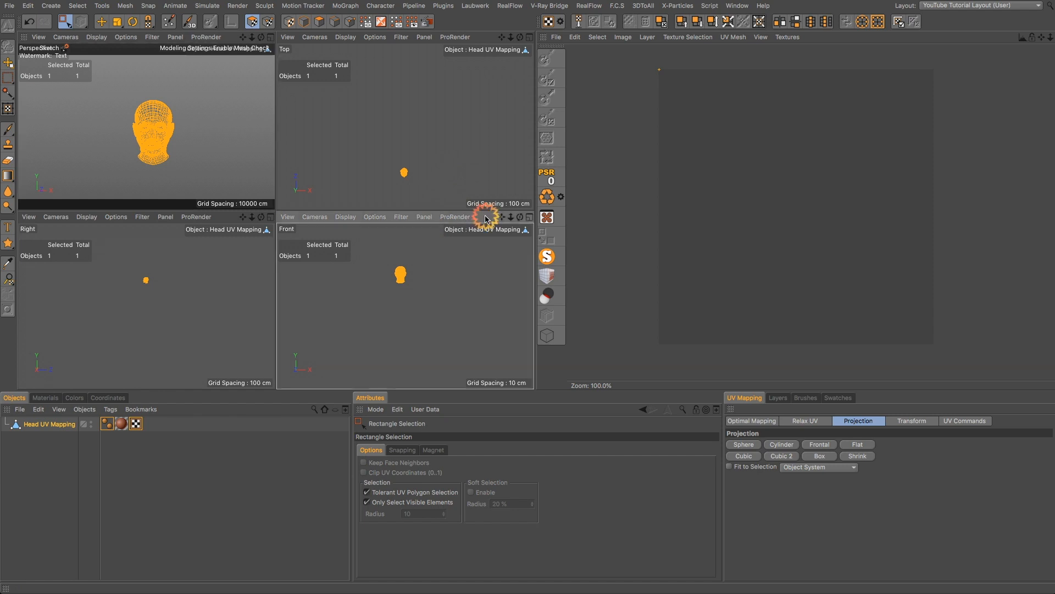
{"action": "key", "text": "h"}
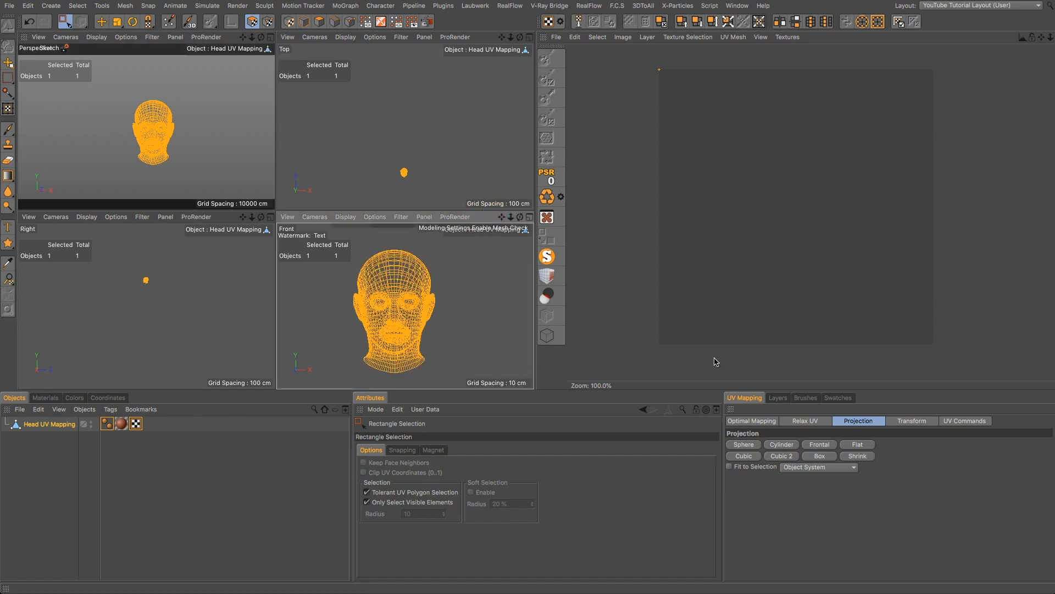
{"action": "left_click", "coordinate": [818, 444]}
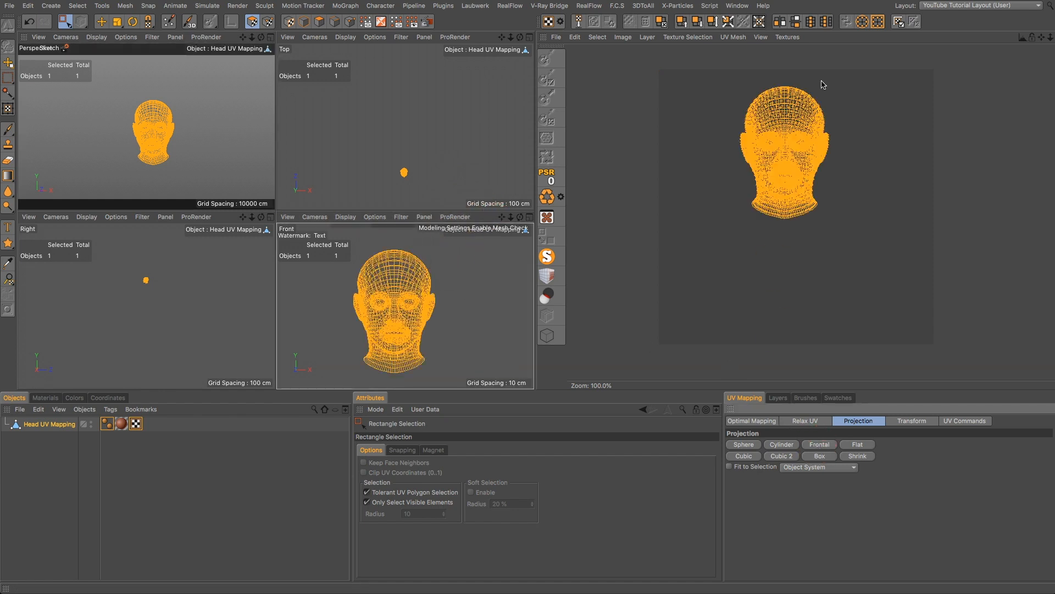
- Move the projected head UVs toward the middle of the canvas and scale them up to nearly fill it
{"action": "key", "text": "e"}
{"action": "left_click_drag", "start_coordinate": [774, 85], "coordinate": [786, 132]}
{"action": "key", "text": "t"}
{"action": "left_click_drag", "start_coordinate": [721, 365], "coordinate": [595, 109]}
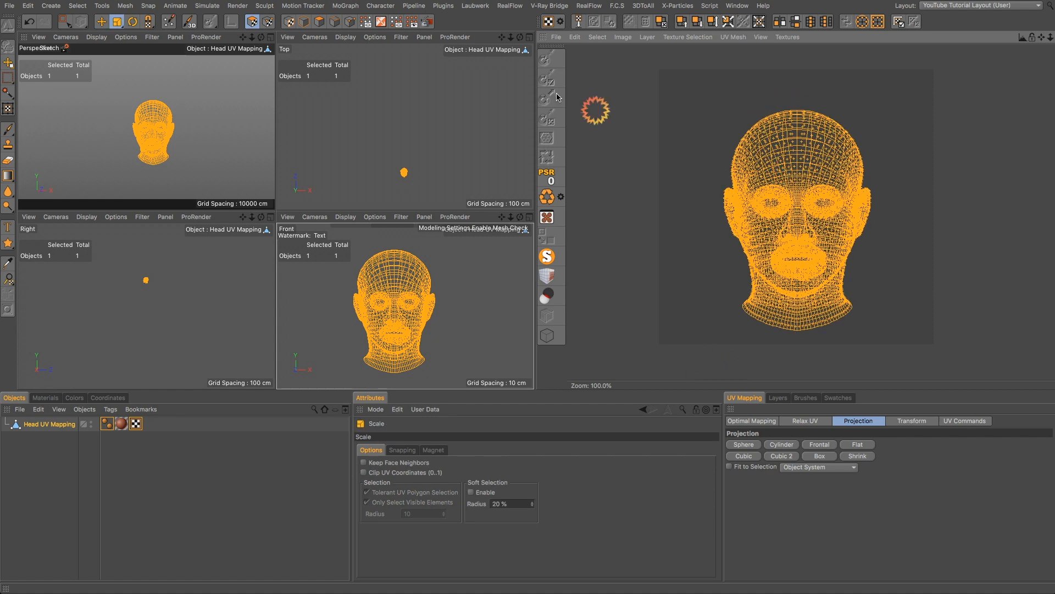
- Maximize the Perspective view and check the selected seam edges on the head in edge mode
{"action": "middle_click", "coordinate": [262, 70]}
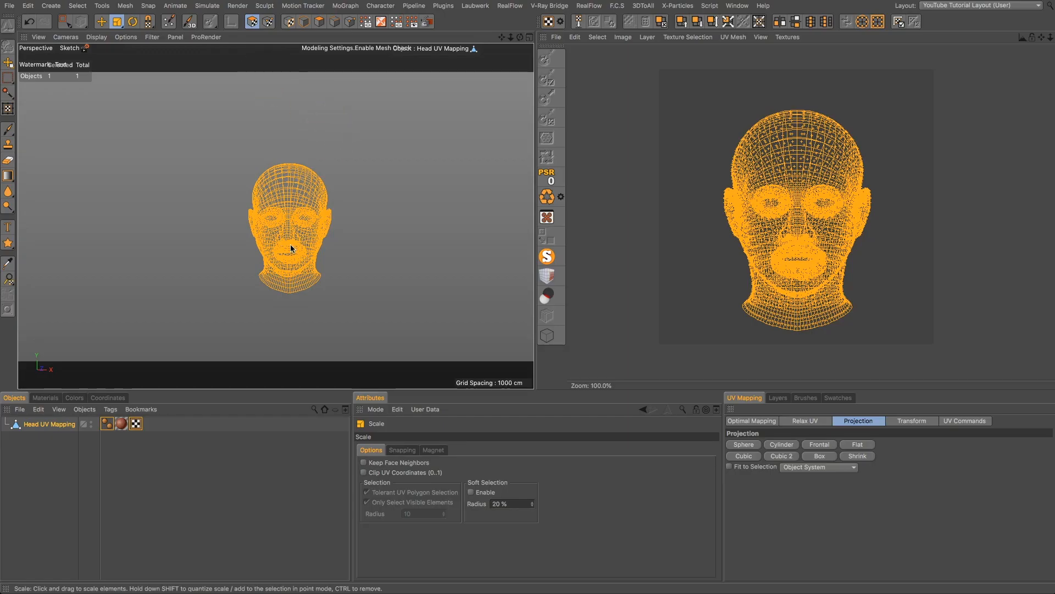
{"action": "left_click", "coordinate": [334, 22]}
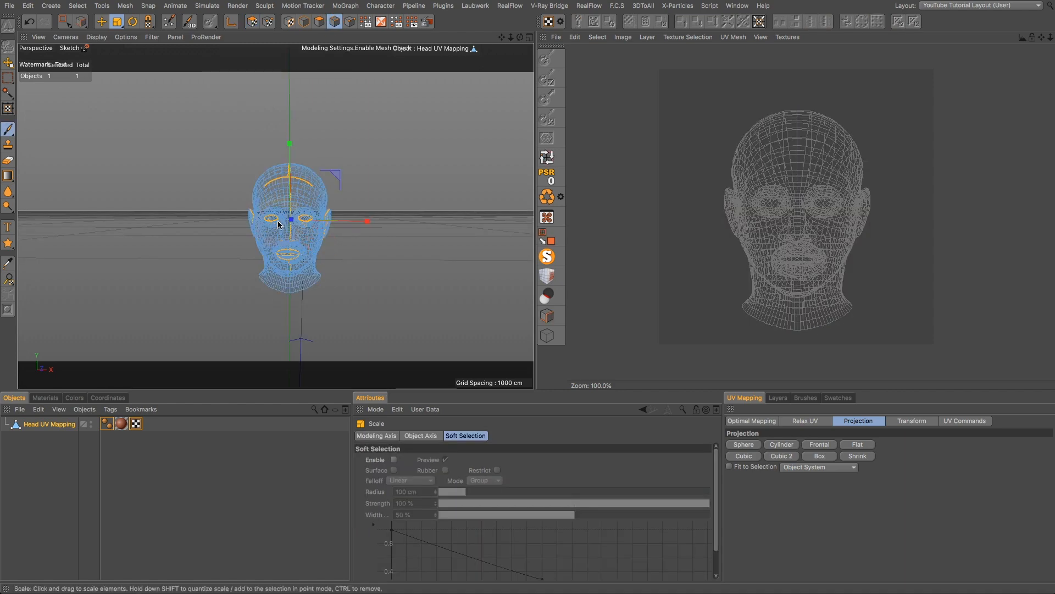
{"action": "scroll", "coordinate": [278, 221], "scroll_direction": "up", "scroll_amount": 3}
{"action": "left_click_drag", "start_coordinate": [278, 220], "coordinate": [264, 238], "text": "alt"}
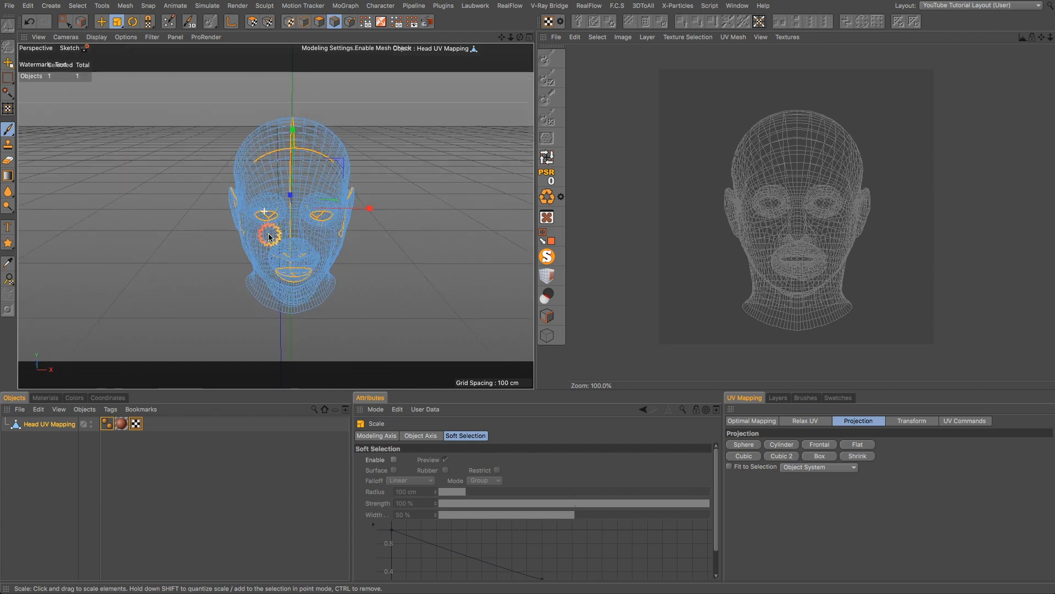
- Relax the head's UVs with ABF in UV Polygon Edit mode, with Cut Selected Edges on and Pin Point Selection off
{"action": "left_click", "coordinate": [252, 21]}
{"action": "left_click", "coordinate": [807, 421]}
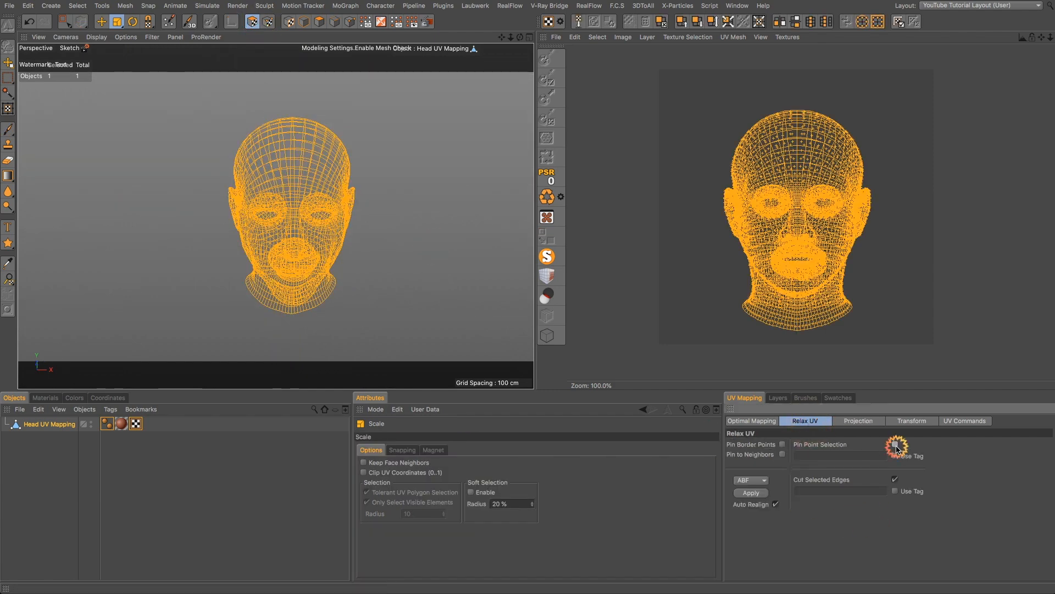
{"action": "left_click", "coordinate": [751, 492]}
{"action": "left_click", "coordinate": [756, 493]}
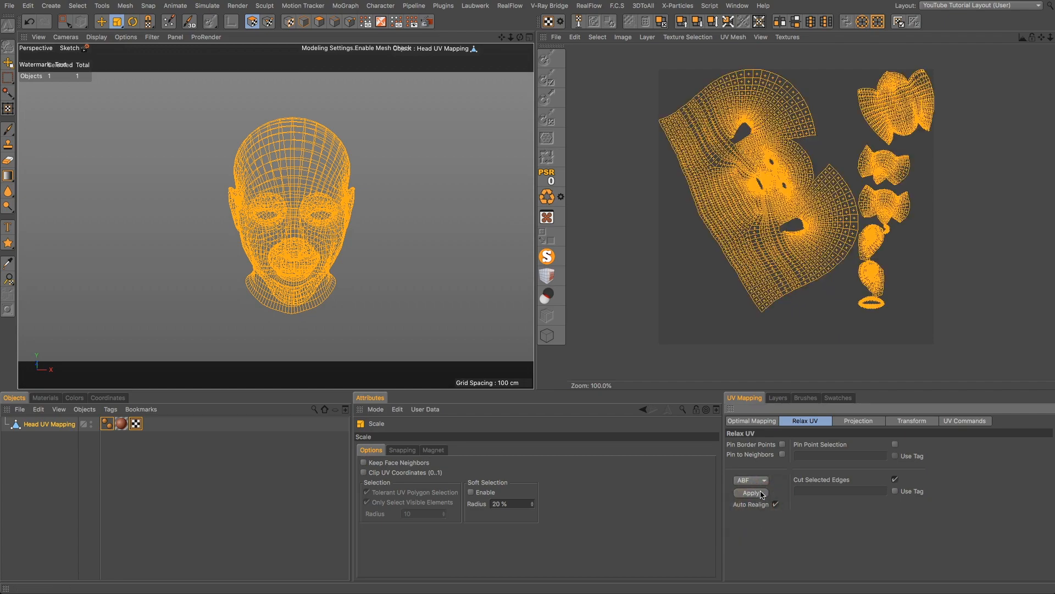
{"action": "scroll", "coordinate": [770, 156], "scroll_direction": "up", "scroll_amount": 3}
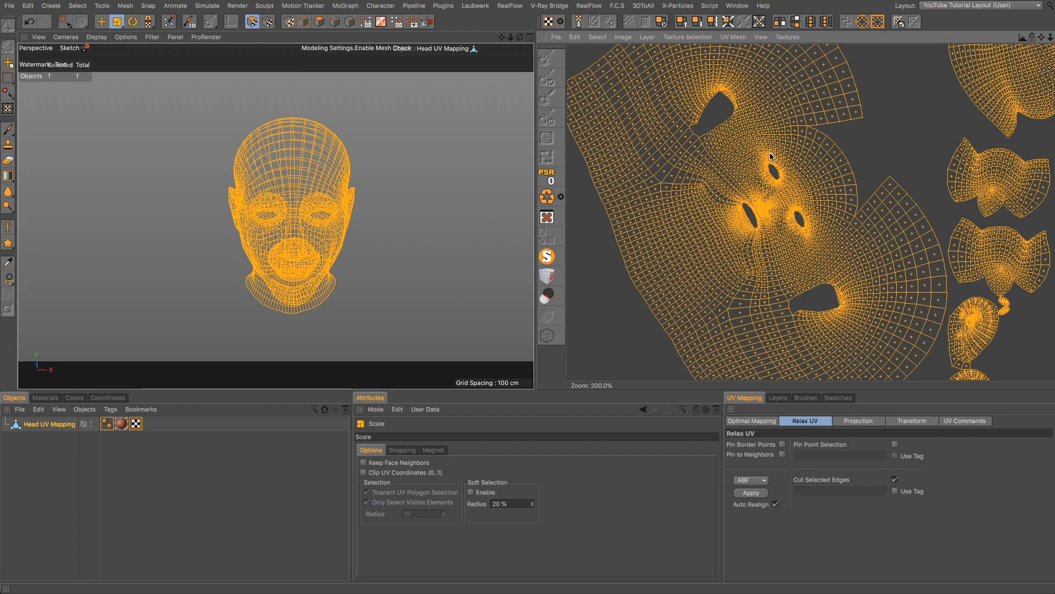
{"action": "scroll", "coordinate": [769, 177], "scroll_direction": "down", "scroll_amount": 3}
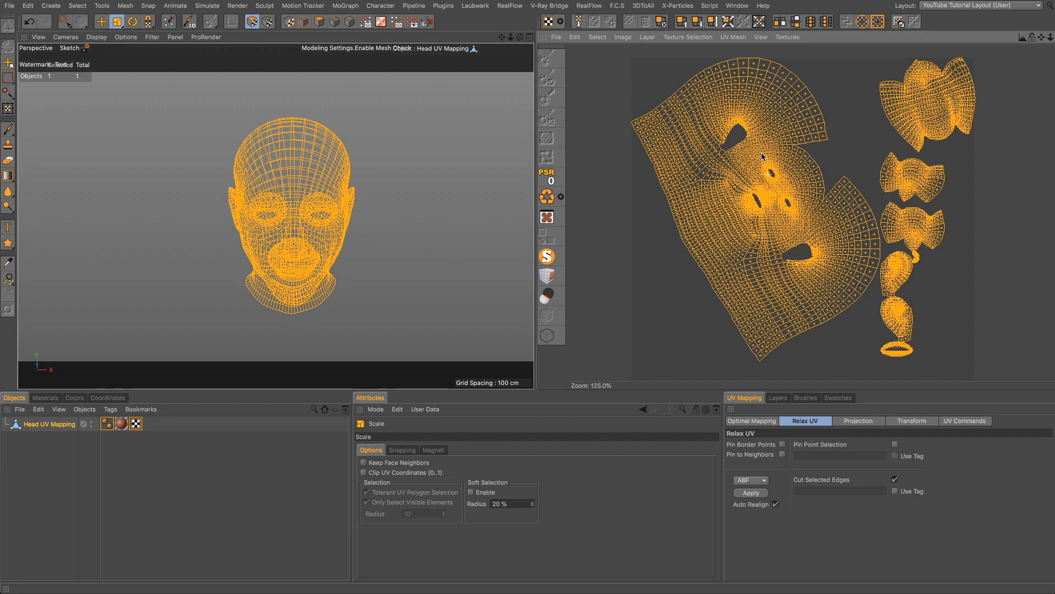
- Switch the head to point mode and set the viewport display to Gouraud Shading (Lines)
{"action": "left_click", "coordinate": [350, 22]}
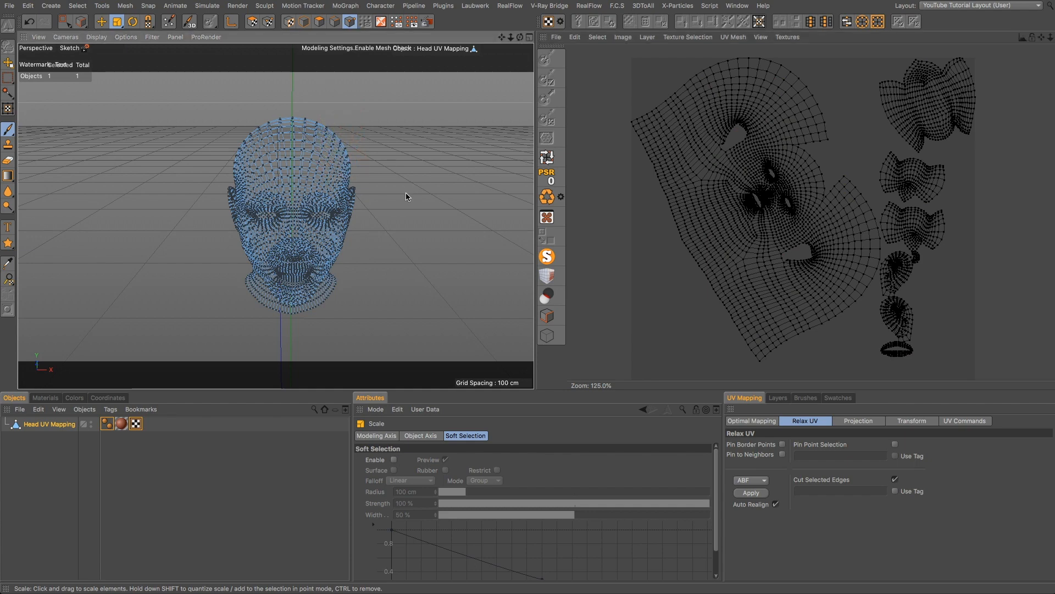
{"action": "scroll", "coordinate": [295, 219], "scroll_direction": "up", "scroll_amount": 3}
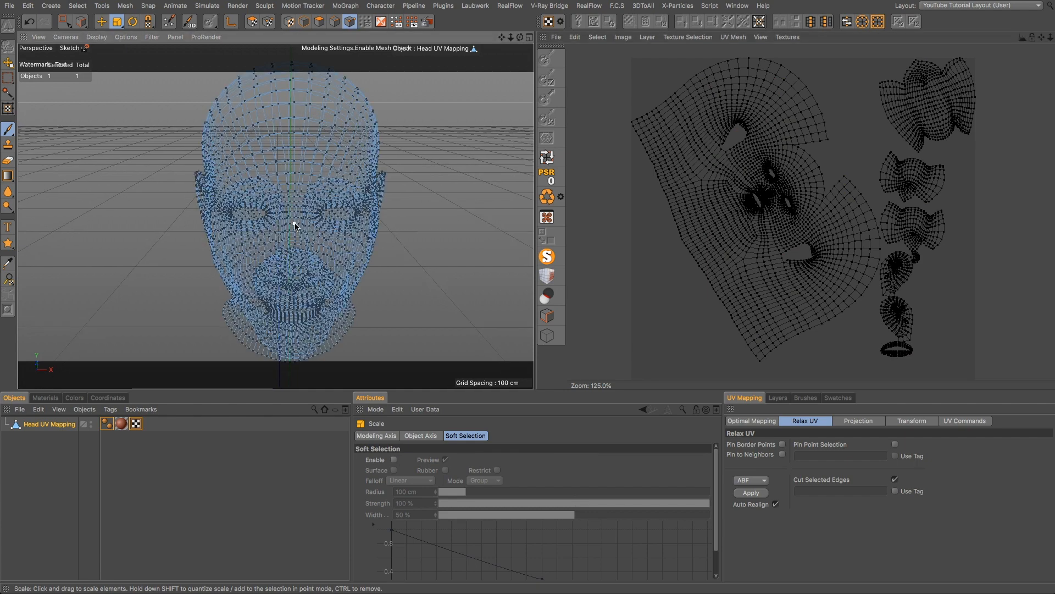
{"action": "scroll", "coordinate": [295, 226], "scroll_direction": "down", "scroll_amount": 2}
{"action": "left_click", "coordinate": [96, 37]}
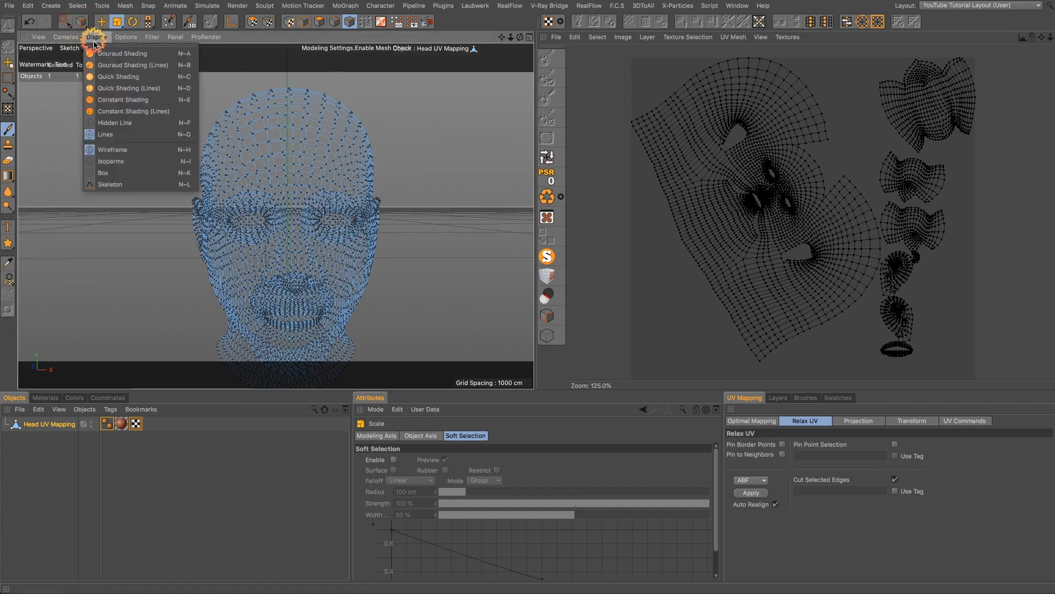
{"action": "left_click", "coordinate": [108, 65]}
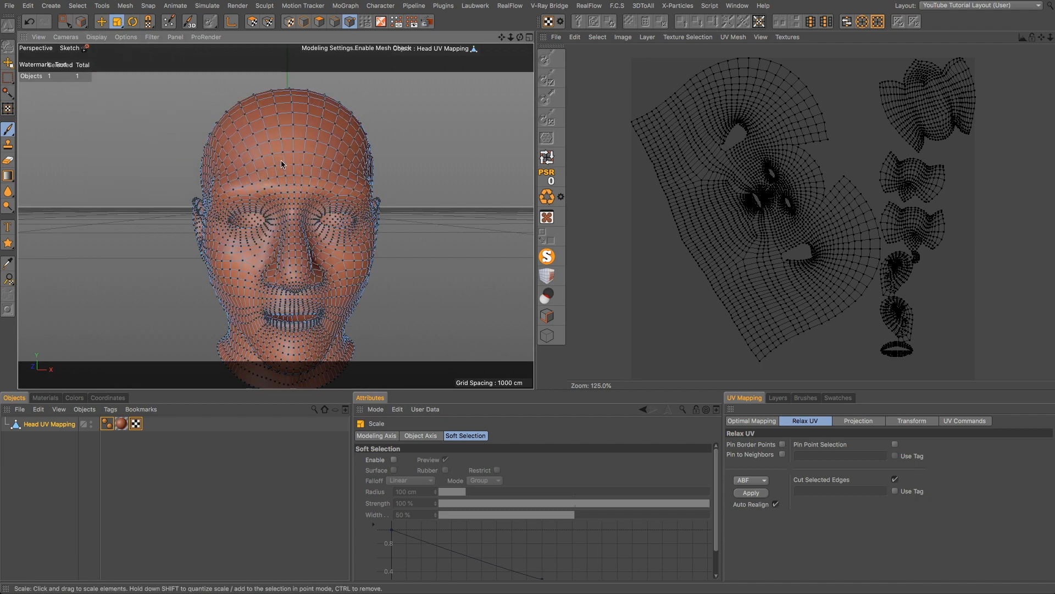
{"action": "scroll", "coordinate": [283, 165], "scroll_direction": "up", "scroll_amount": 2}
- Select two points on the forehead in point mode, one on each side of the centre line
{"action": "left_click", "coordinate": [267, 22]}
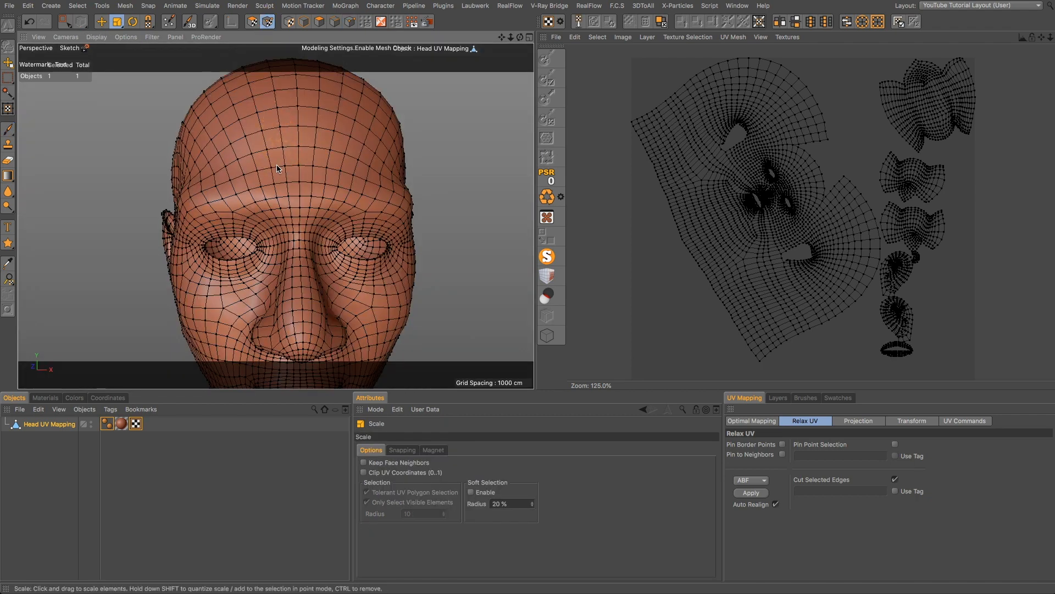
{"action": "left_click", "coordinate": [209, 37]}
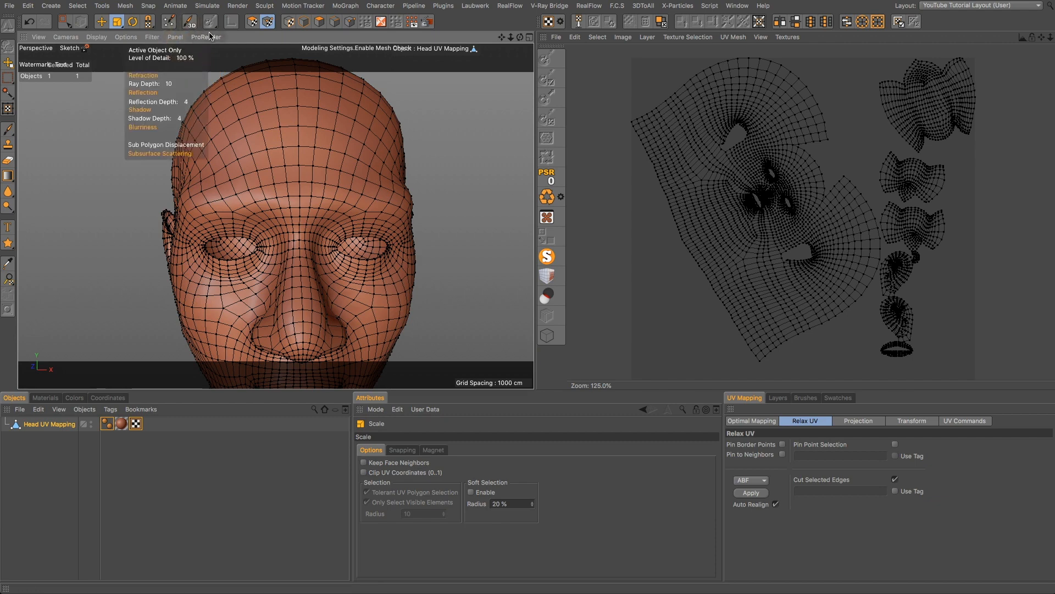
{"action": "left_click", "coordinate": [350, 21]}
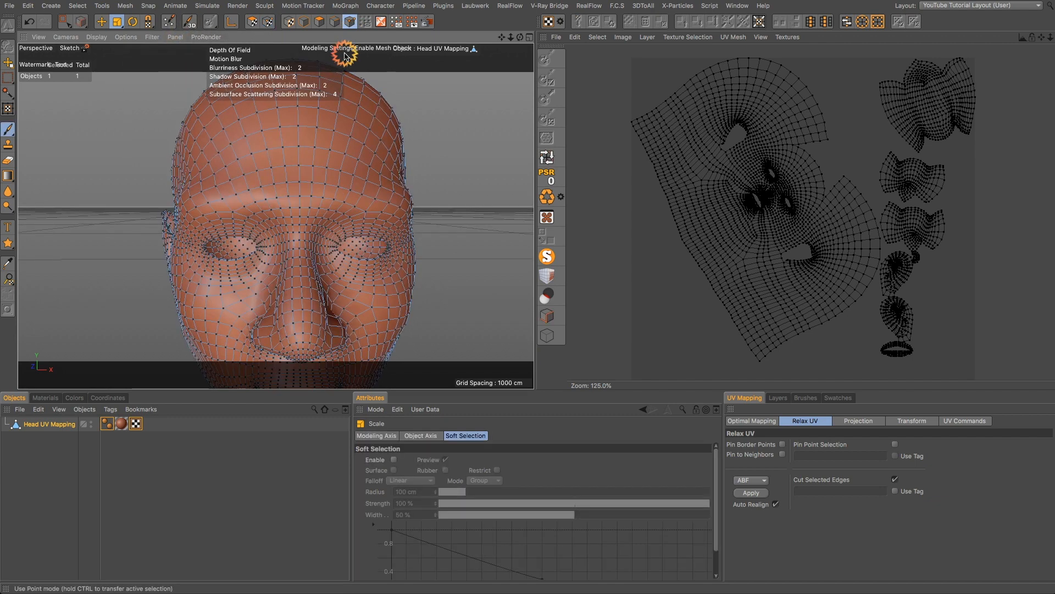
{"action": "left_click", "coordinate": [329, 171]}
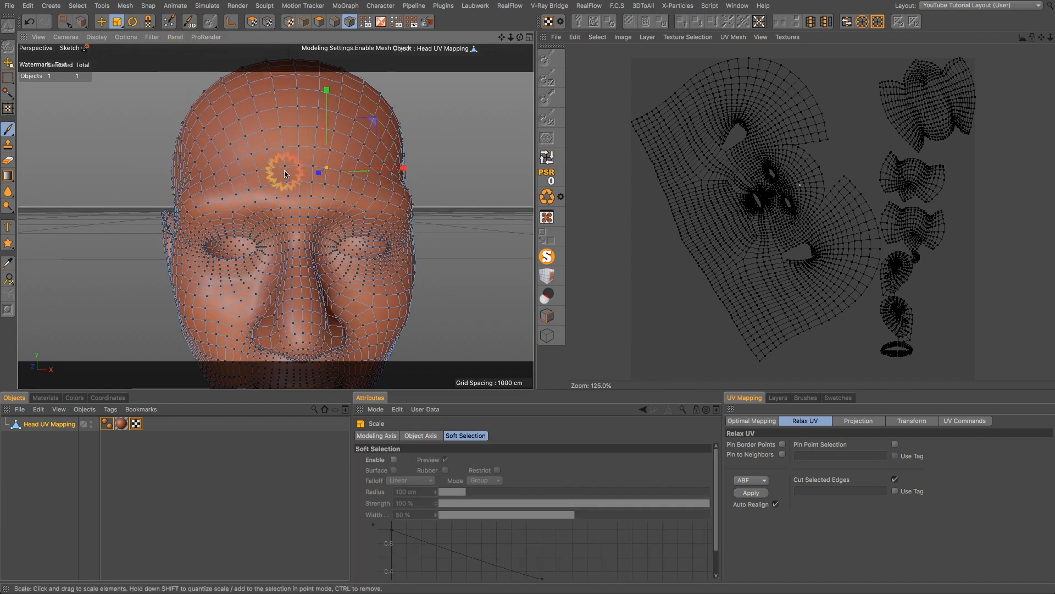
{"action": "left_click", "coordinate": [275, 172], "text": "shift"}
- Enable Pin Point Selection and try an ABF relax with the two forehead points pinned
{"action": "left_click_drag", "start_coordinate": [311, 242], "coordinate": [304, 264], "text": "alt"}
{"action": "scroll", "coordinate": [303, 218], "scroll_direction": "down", "scroll_amount": 6}
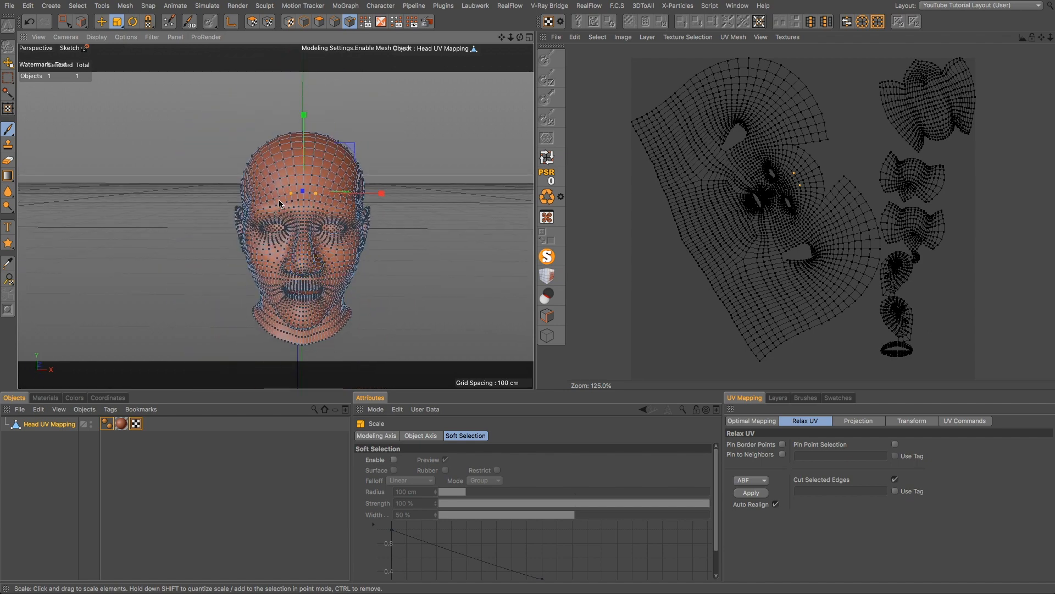
{"action": "left_click", "coordinate": [895, 444]}
{"action": "left_click", "coordinate": [756, 493]}
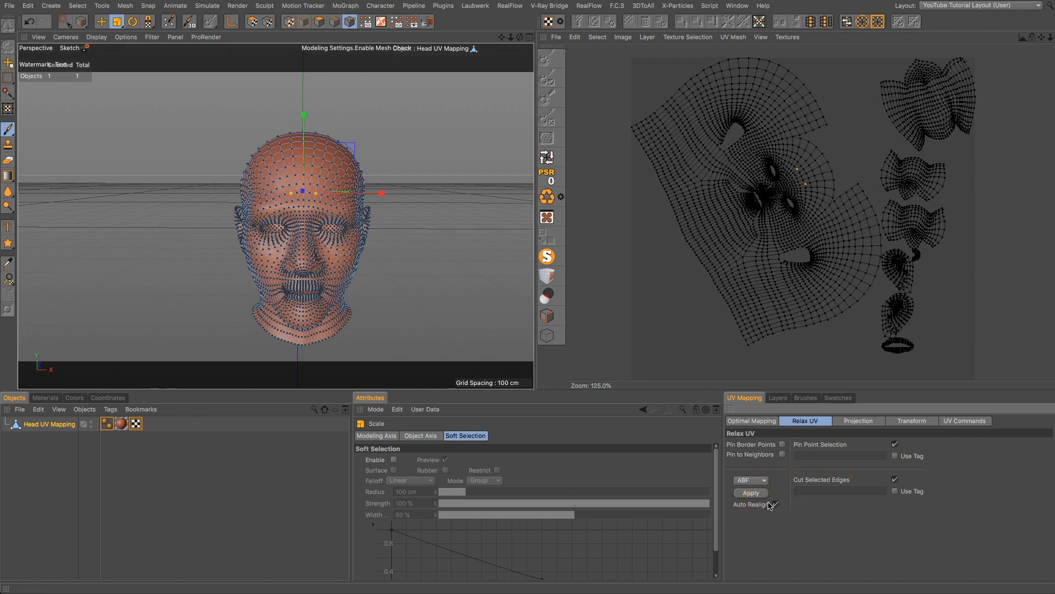
- Undo the last relax, select all head polygons in UV Polygon Edit mode and reapply the Frontal projection
{"action": "left_click", "coordinate": [855, 421]}
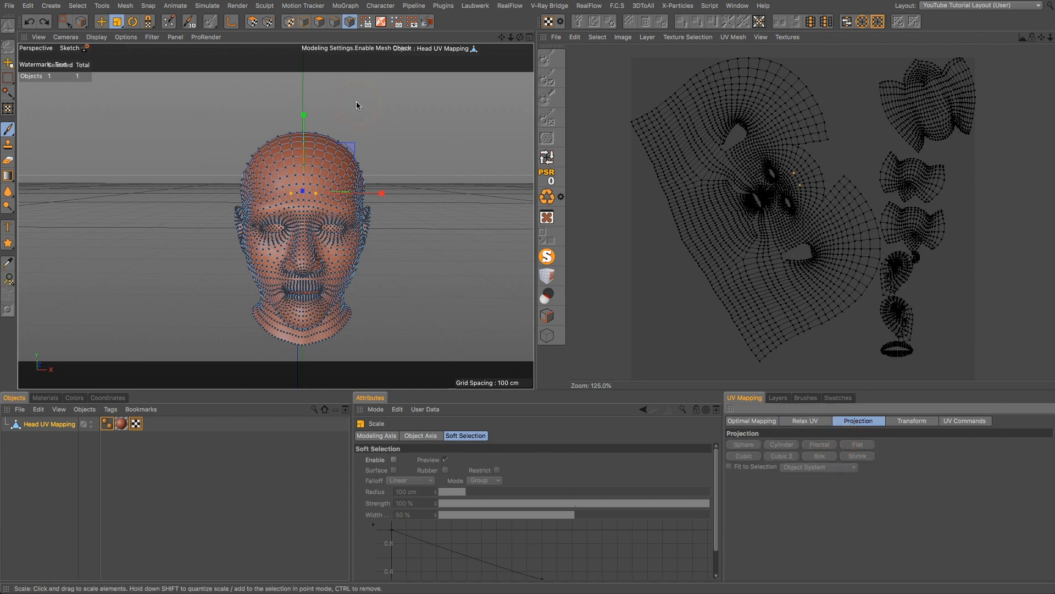
{"action": "left_click", "coordinate": [252, 23]}
{"action": "key", "text": "ctrl+a"}
{"action": "left_click", "coordinate": [818, 444]}
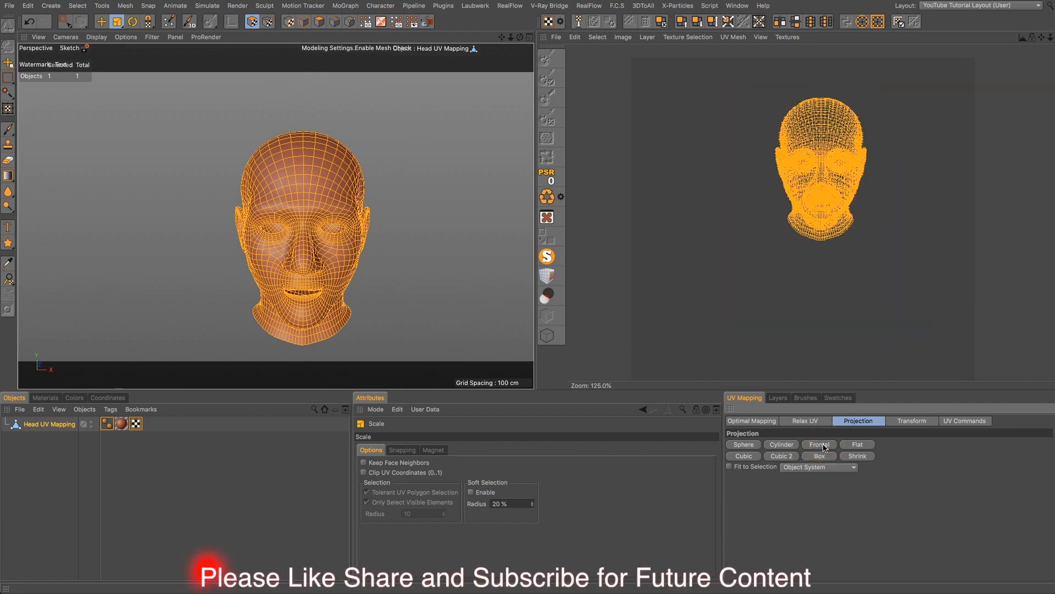
- Relax the head's UVs with ABF, using Pin Point Selection and Cut Selected Edges
{"action": "left_click", "coordinate": [803, 423]}
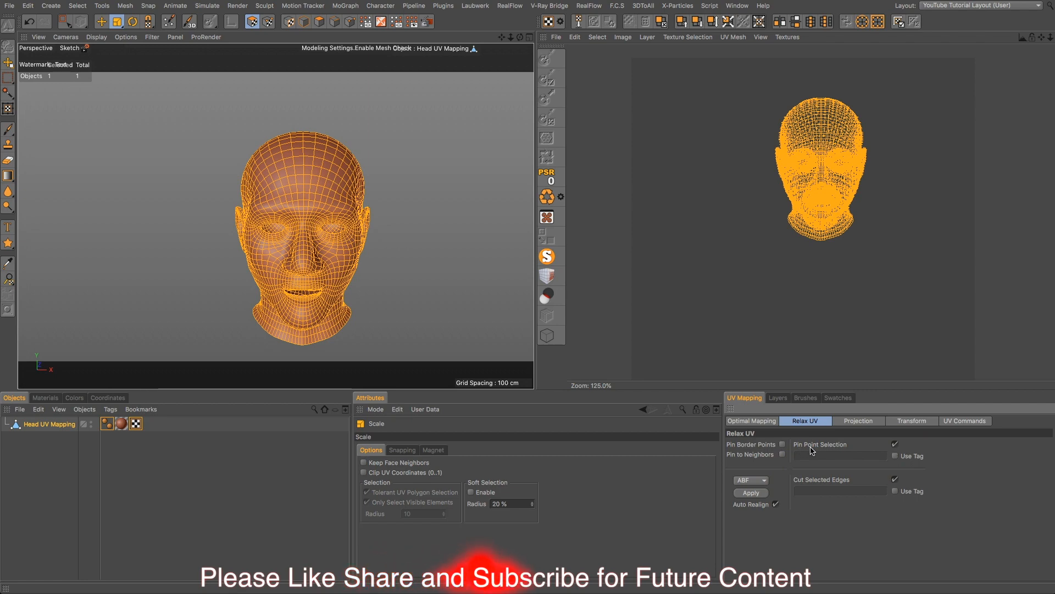
{"action": "left_click", "coordinate": [752, 493]}
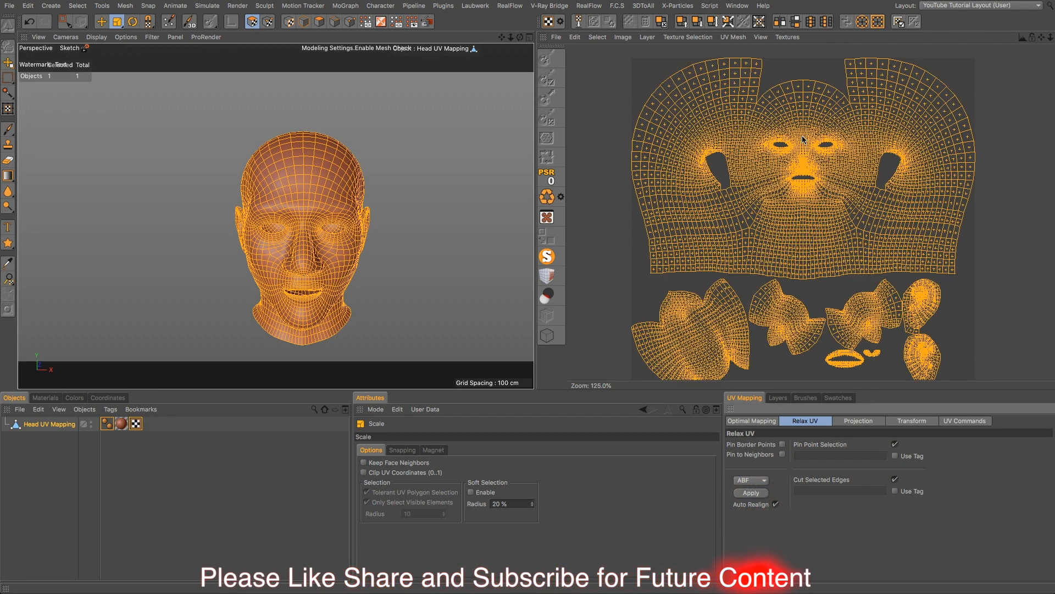
{"action": "scroll", "coordinate": [813, 148], "scroll_direction": "up", "scroll_amount": 5}
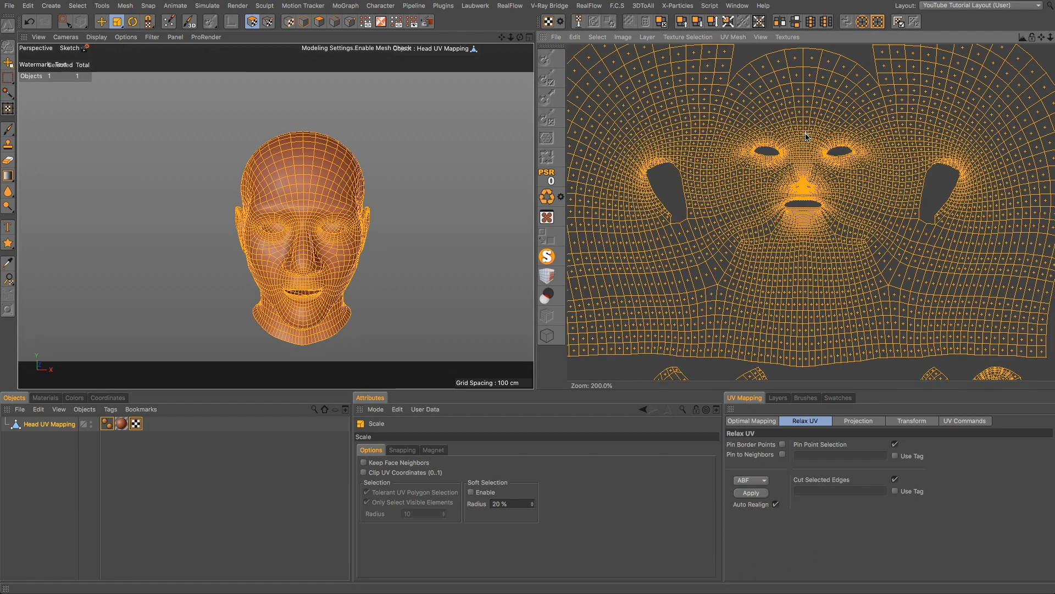
{"action": "scroll", "coordinate": [810, 172], "scroll_direction": "down", "scroll_amount": 6}
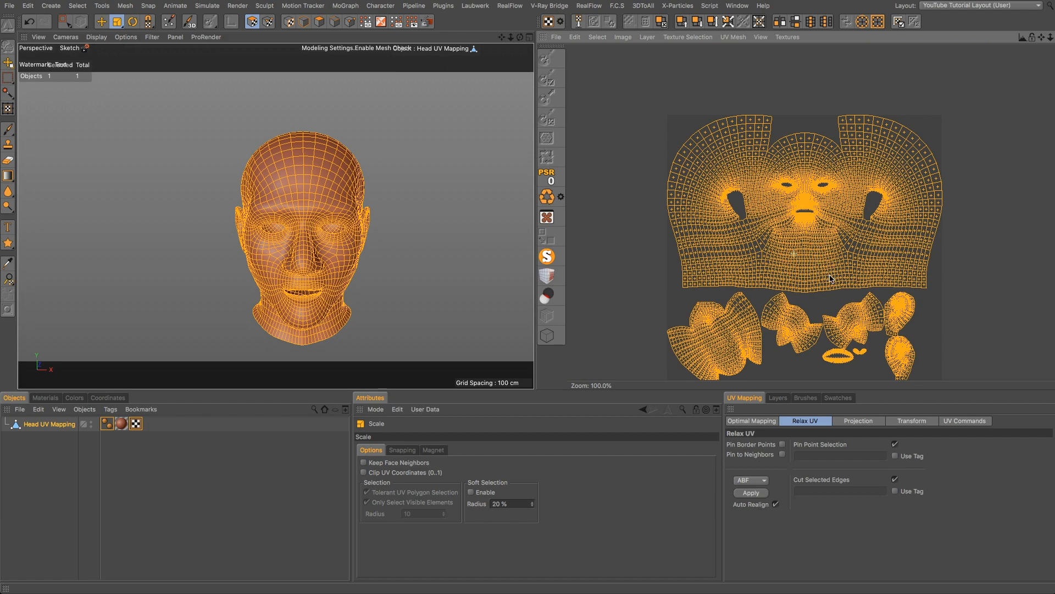
- Select the two small nostril UV islands one after the other with Live Selection and locate them on the nose
{"action": "scroll", "coordinate": [842, 360], "scroll_direction": "up", "scroll_amount": 10}
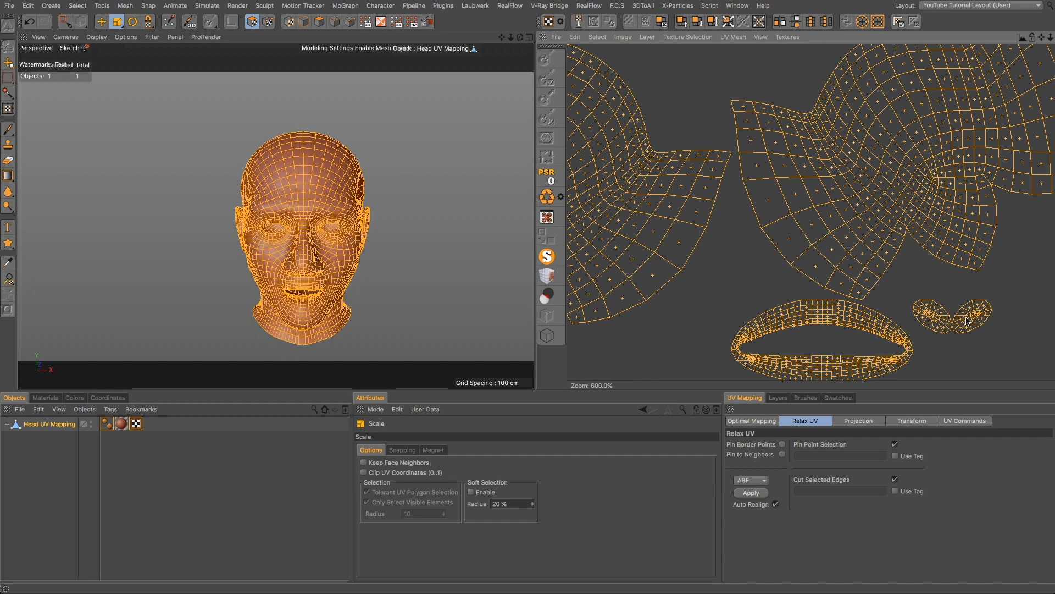
{"action": "scroll", "coordinate": [302, 267], "scroll_direction": "up", "scroll_amount": 3}
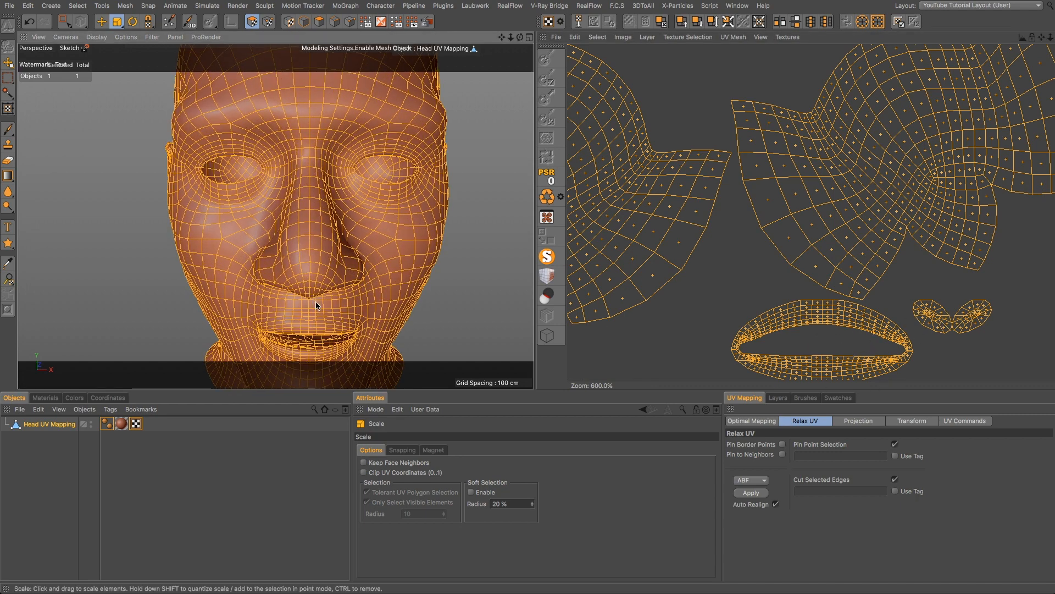
{"action": "scroll", "coordinate": [315, 301], "scroll_direction": "down", "scroll_amount": 8}
{"action": "scroll", "coordinate": [312, 305], "scroll_direction": "up", "scroll_amount": 15}
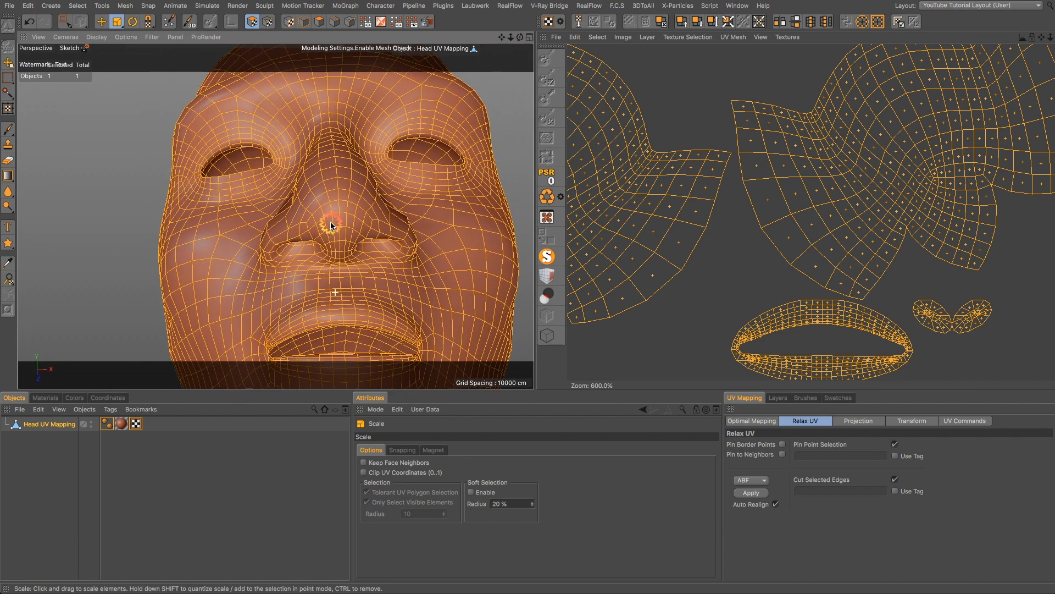
{"action": "scroll", "coordinate": [335, 248], "scroll_direction": "up", "scroll_amount": 5}
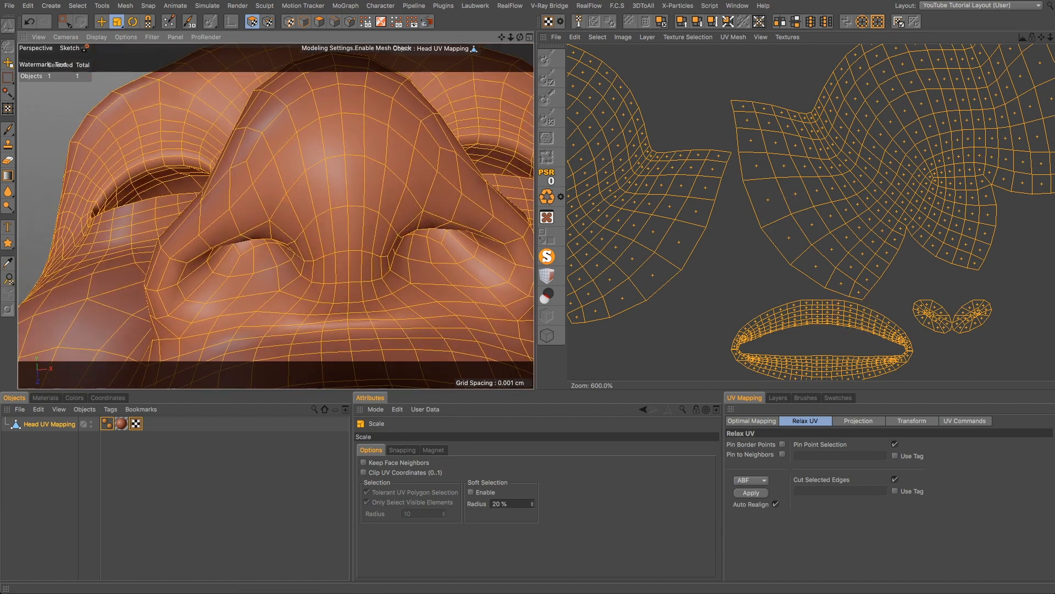
{"action": "left_click_drag", "start_coordinate": [75, 19], "coordinate": [67, 23]}
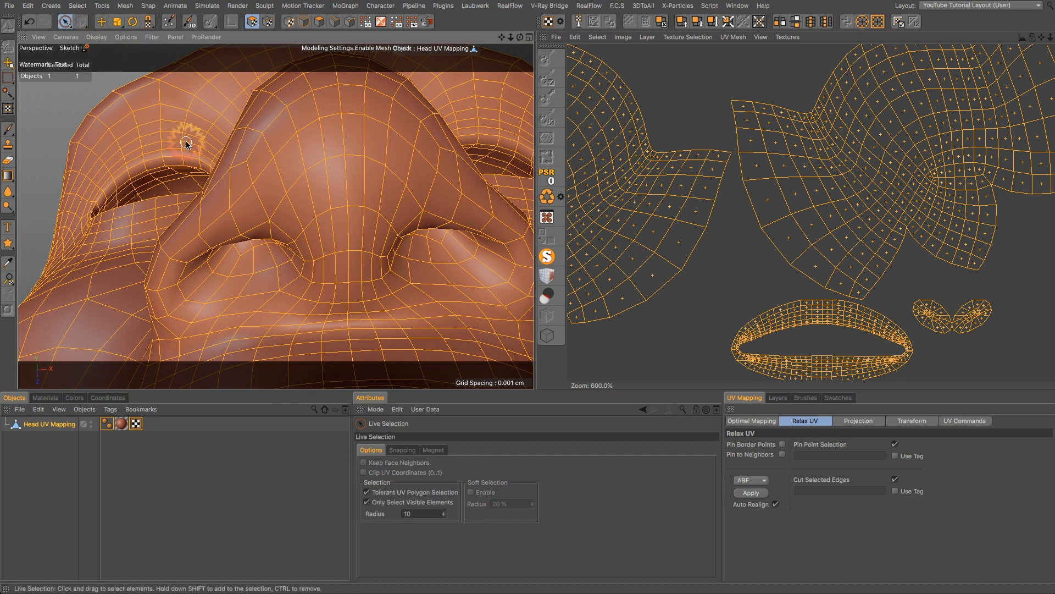
{"action": "left_click_drag", "start_coordinate": [930, 313], "coordinate": [940, 326]}
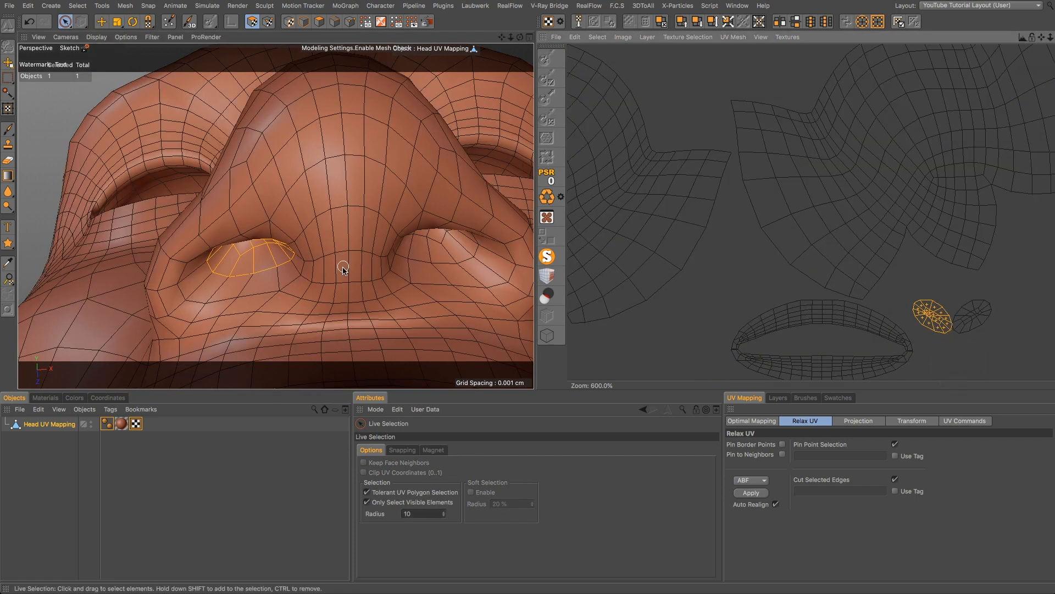
{"action": "left_click_drag", "start_coordinate": [342, 270], "coordinate": [341, 213], "text": "alt"}
{"action": "mouse_move", "coordinate": [970, 329]}
{"action": "left_mouse_down"}
{"action": "mouse_move", "coordinate": [977, 309]}
{"action": "mouse_move", "coordinate": [970, 332]}
{"action": "left_mouse_up"}
{"action": "scroll", "coordinate": [278, 284], "scroll_direction": "down", "scroll_amount": 5}
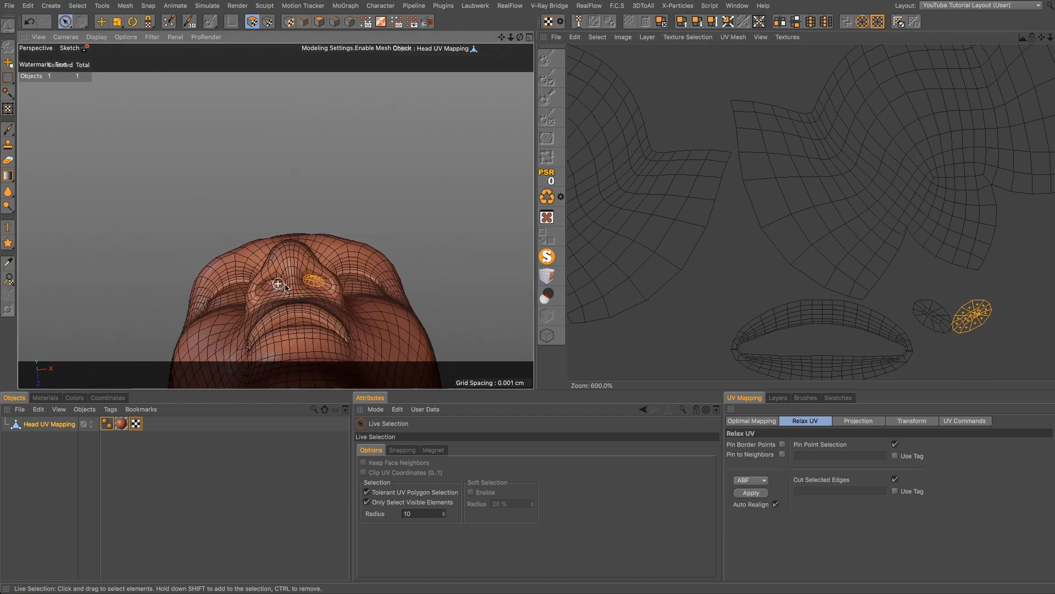
- Select part of the upper lip's UV island with Live Selection and locate it on the head model
{"action": "left_click_drag", "start_coordinate": [302, 284], "coordinate": [312, 325], "text": "alt"}
{"action": "mouse_move", "coordinate": [791, 314]}
{"action": "left_mouse_down"}
{"action": "mouse_move", "coordinate": [742, 332]}
{"action": "mouse_move", "coordinate": [792, 317]}
{"action": "mouse_move", "coordinate": [866, 323]}
{"action": "left_mouse_up"}
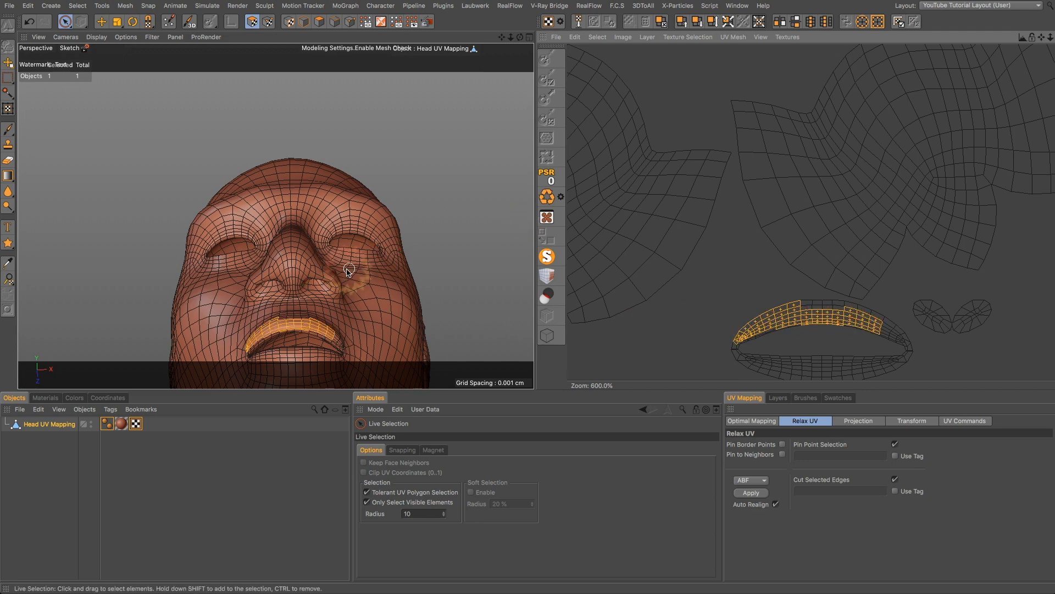
{"action": "left_click_drag", "start_coordinate": [355, 275], "coordinate": [356, 319], "text": "alt"}
{"action": "scroll", "coordinate": [358, 231], "scroll_direction": "down", "scroll_amount": 5}
{"action": "left_click_drag", "start_coordinate": [354, 254], "coordinate": [340, 306], "text": "alt"}
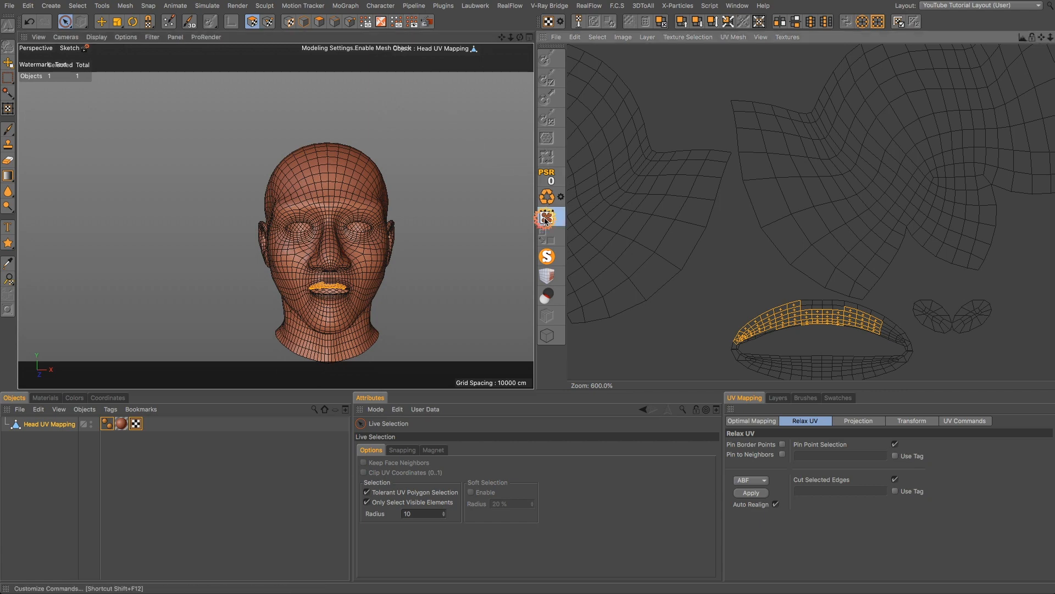
- Find the Grow Selection command by filtering the command list for "grow" and add it to the main command palette
{"action": "key", "text": "shift+F12"}
{"action": "left_click", "coordinate": [382, 145]}
{"action": "type", "text": "g"}
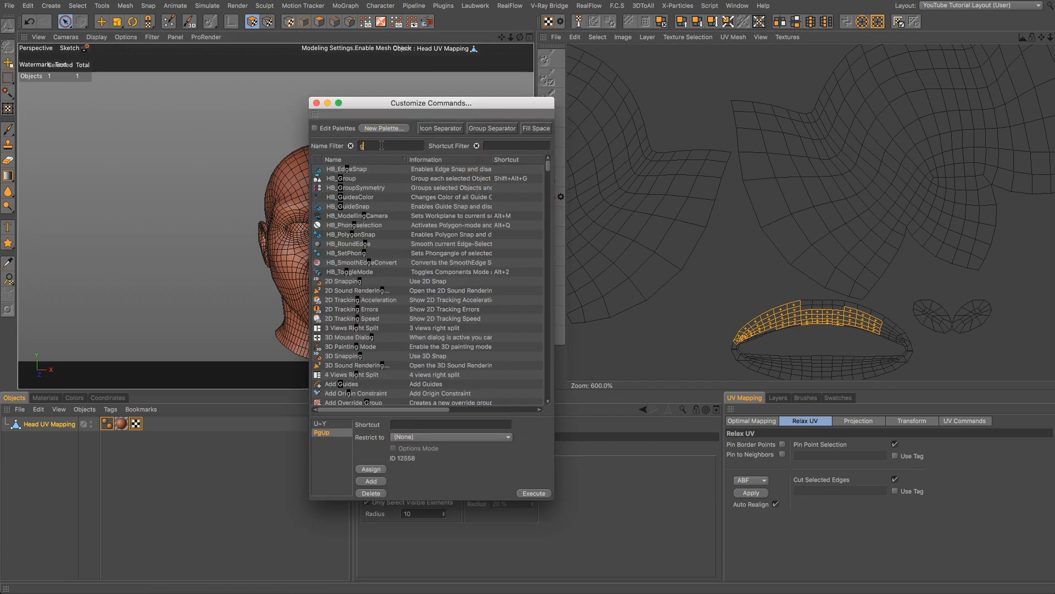
{"action": "type", "text": "row"}
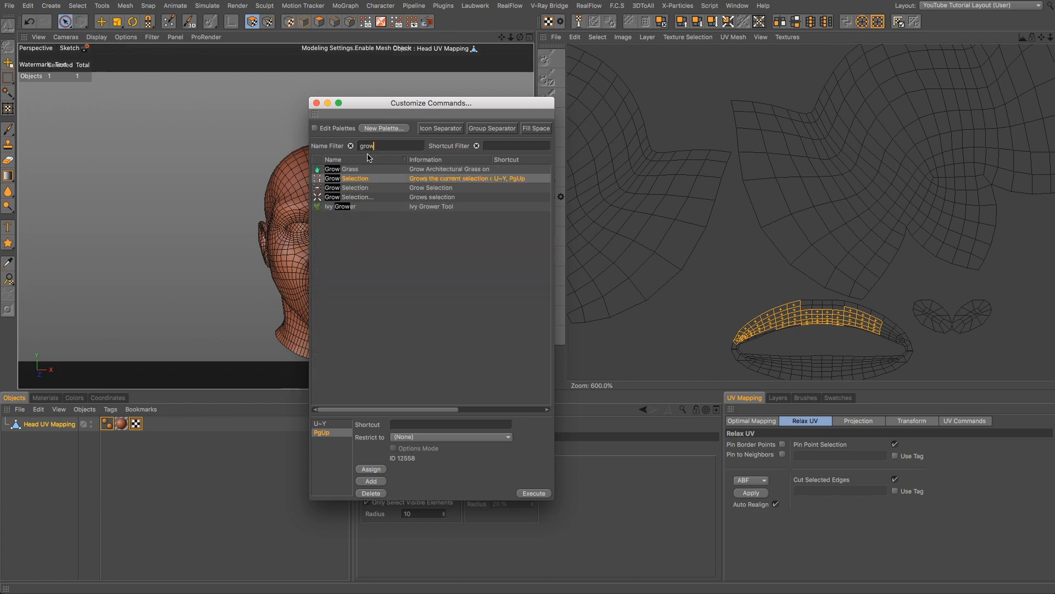
{"action": "left_click_drag", "start_coordinate": [352, 180], "coordinate": [443, 22]}
{"action": "left_click", "coordinate": [317, 103]}
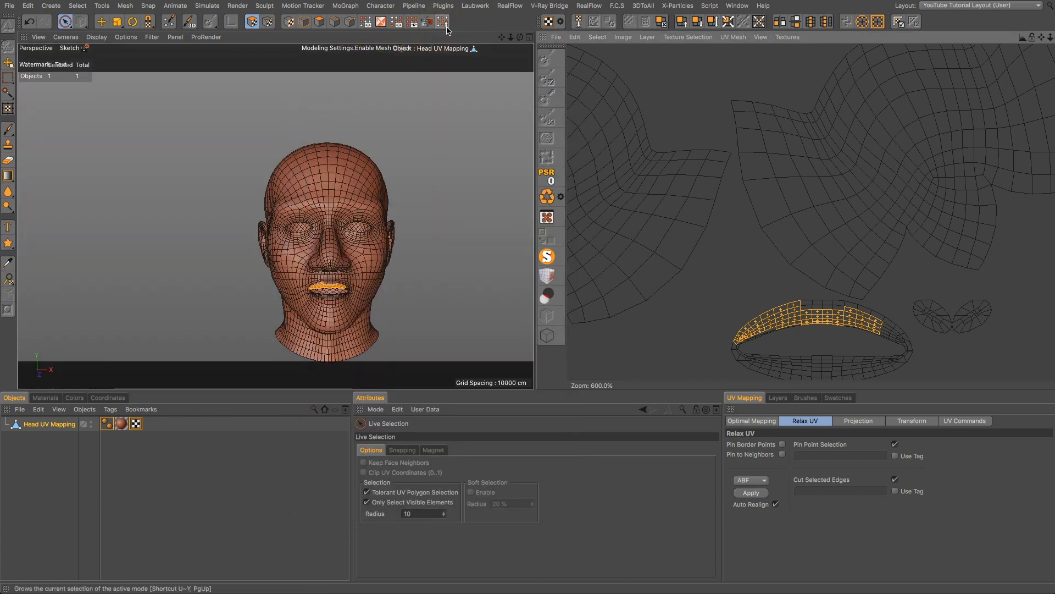
- Try Grow Selection on a few polygons of the upper ear's UV island and clear the selection
{"action": "scroll", "coordinate": [838, 201], "scroll_direction": "down", "scroll_amount": 5}
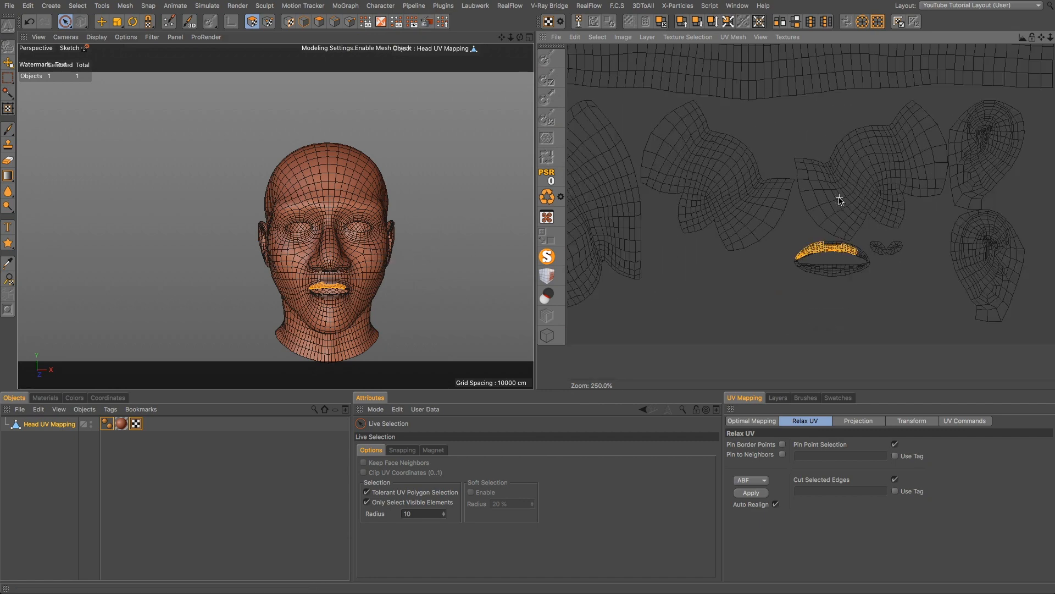
{"action": "left_click", "coordinate": [945, 164]}
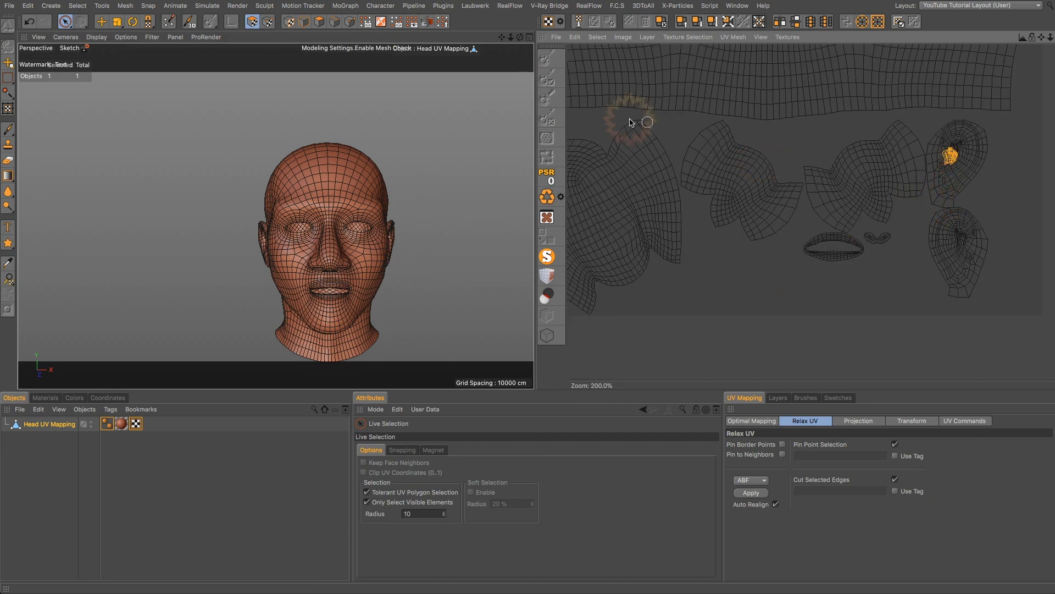
{"action": "left_click", "coordinate": [444, 22]}
{"action": "left_click", "coordinate": [444, 22]}
{"action": "left_click", "coordinate": [444, 22]}
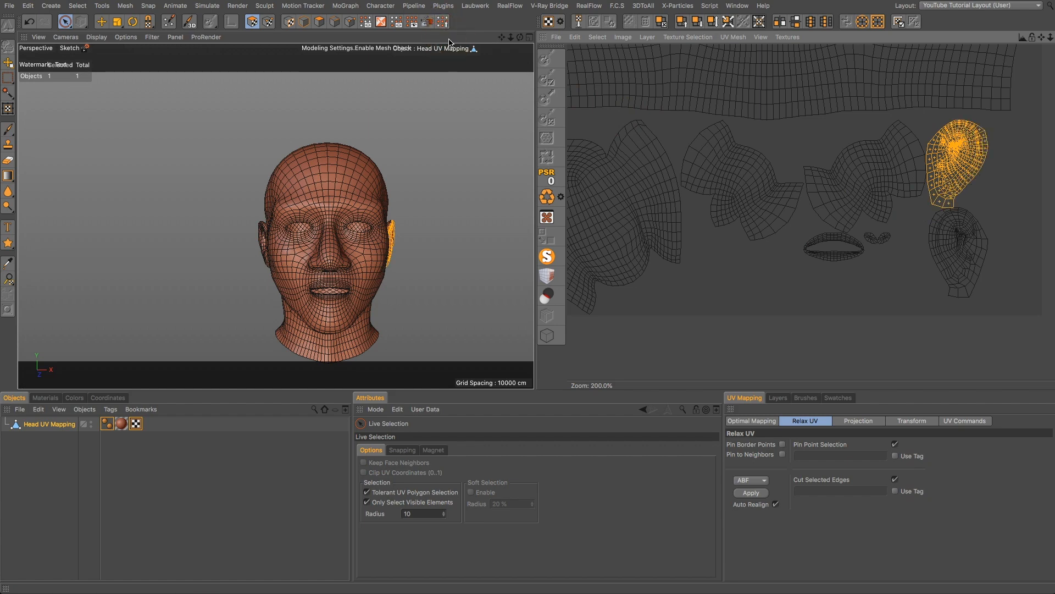
{"action": "left_click", "coordinate": [1000, 164]}
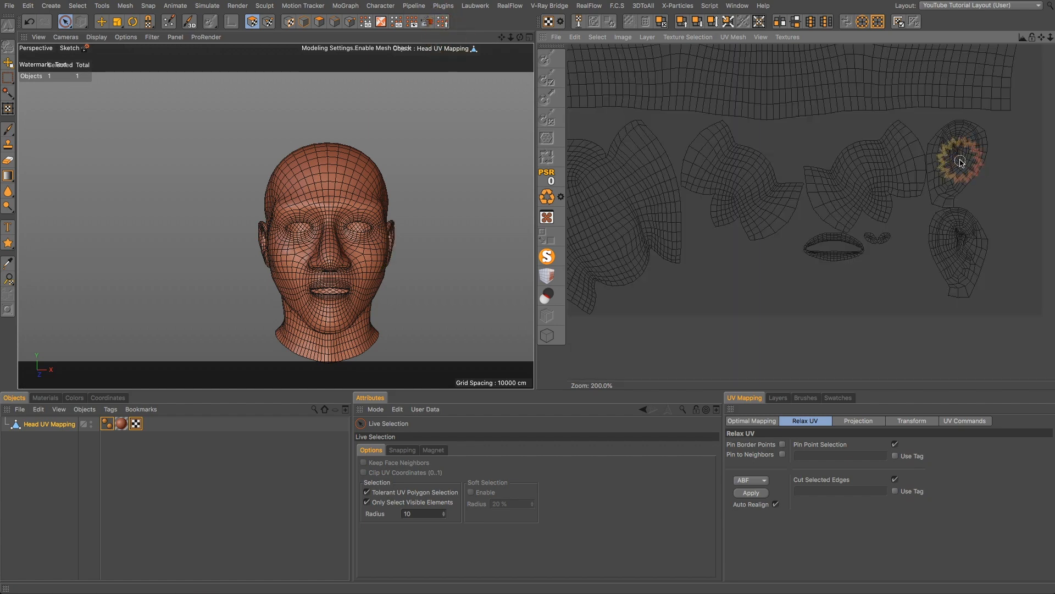
- Select inner polygons of the upper ear's UV island and grow the selection to cover the entire island
{"action": "scroll", "coordinate": [959, 160], "scroll_direction": "up", "scroll_amount": 2}
{"action": "mouse_move", "coordinate": [1002, 105]}
{"action": "left_mouse_down"}
{"action": "mouse_move", "coordinate": [949, 85]}
{"action": "mouse_move", "coordinate": [909, 167]}
{"action": "mouse_move", "coordinate": [883, 177]}
{"action": "mouse_move", "coordinate": [935, 237]}
{"action": "mouse_move", "coordinate": [997, 141]}
{"action": "mouse_move", "coordinate": [930, 177]}
{"action": "mouse_move", "coordinate": [961, 117]}
{"action": "left_mouse_up"}
{"action": "left_click", "coordinate": [1039, 184]}
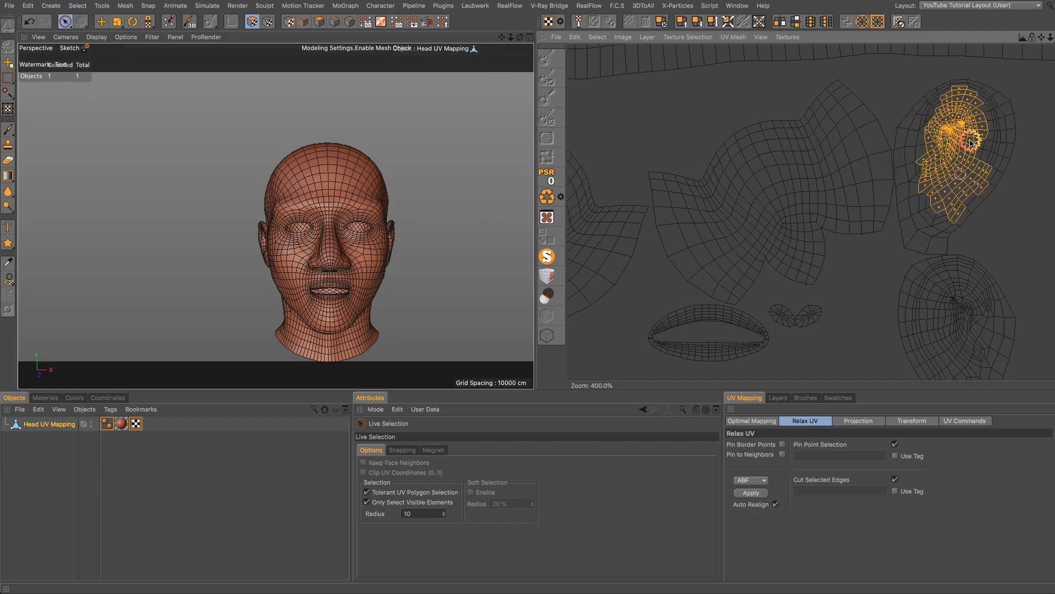
{"action": "left_click", "coordinate": [443, 22]}
{"action": "left_click", "coordinate": [443, 22]}
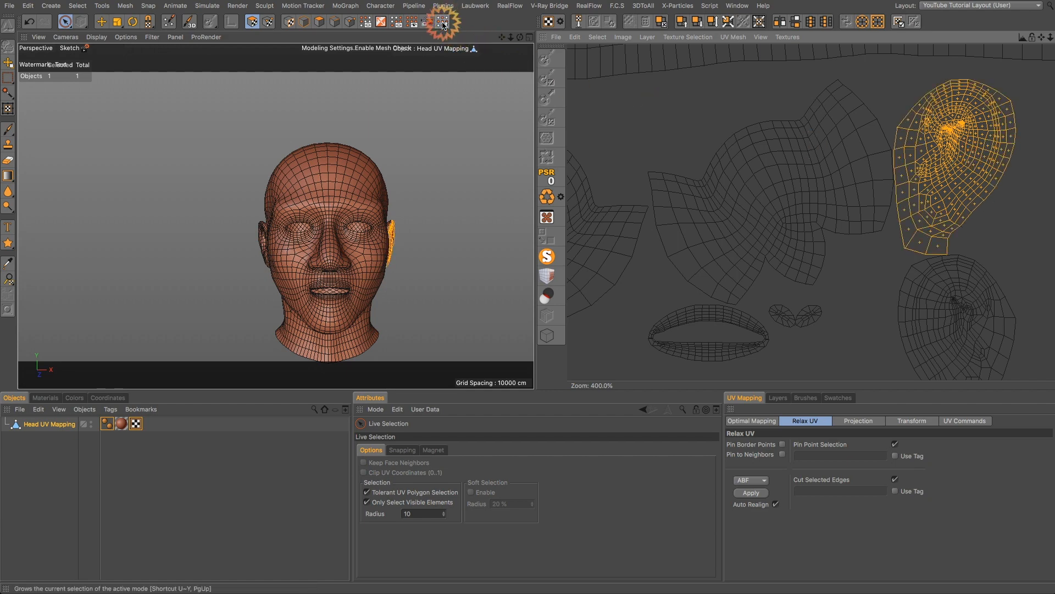
- Move the selected ear island outward to the right edge of the UV canvas
{"action": "key", "text": "e"}
{"action": "left_click_drag", "start_coordinate": [956, 166], "coordinate": [989, 157]}
{"action": "scroll", "coordinate": [894, 181], "scroll_direction": "down", "scroll_amount": 2}
{"action": "scroll", "coordinate": [894, 182], "scroll_direction": "up", "scroll_amount": 2}
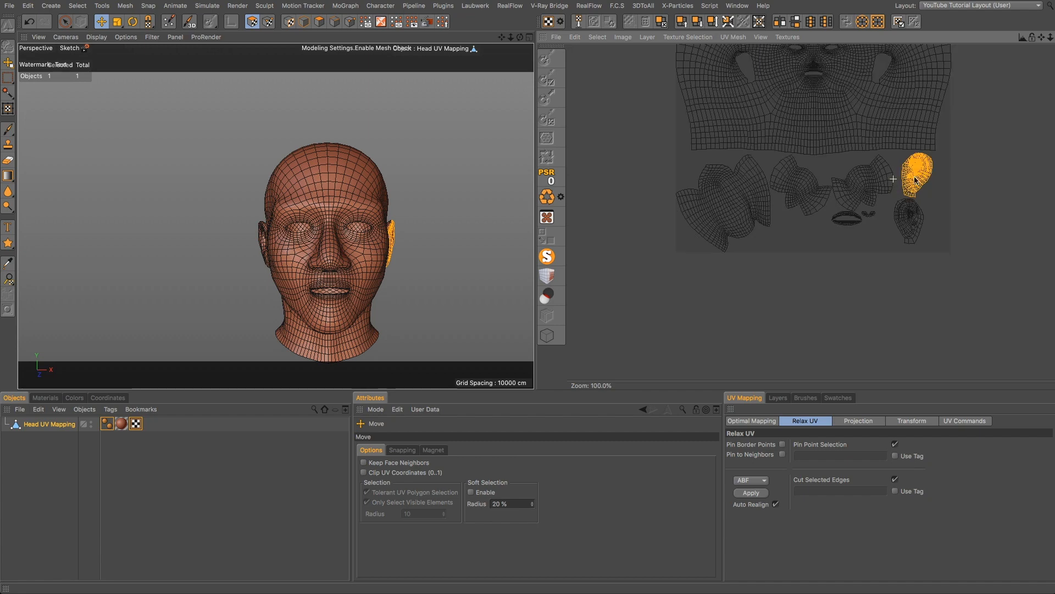
{"action": "scroll", "coordinate": [945, 185], "scroll_direction": "up", "scroll_amount": 2}
{"action": "left_click_drag", "start_coordinate": [903, 164], "coordinate": [930, 169]}
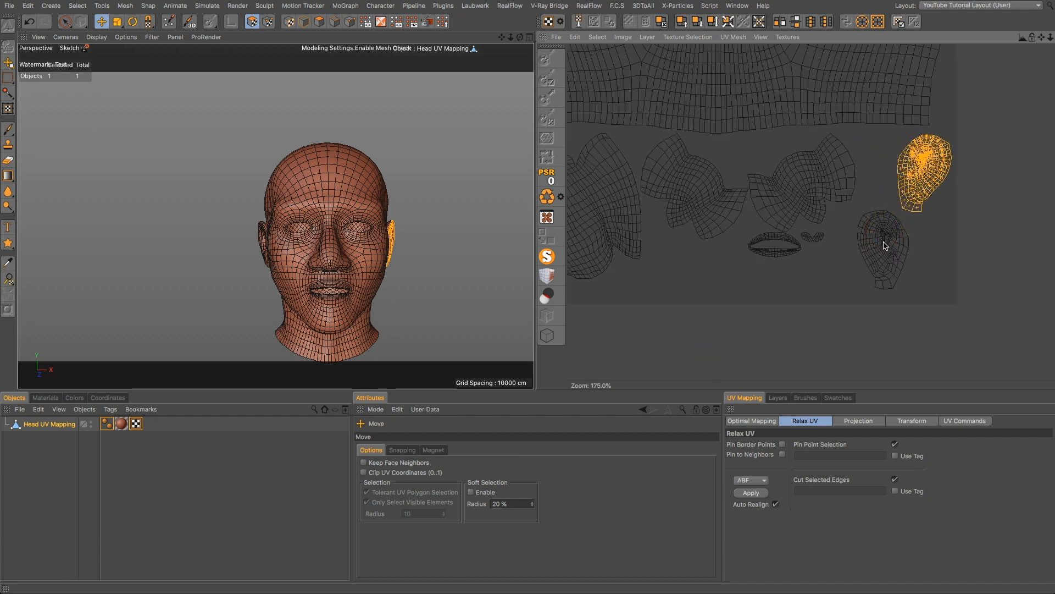
- Select the entire lower ear UV island with Live Selection and Grow Selection, and move it to the canvas's right edge beneath the other ear
{"action": "key", "text": "space"}
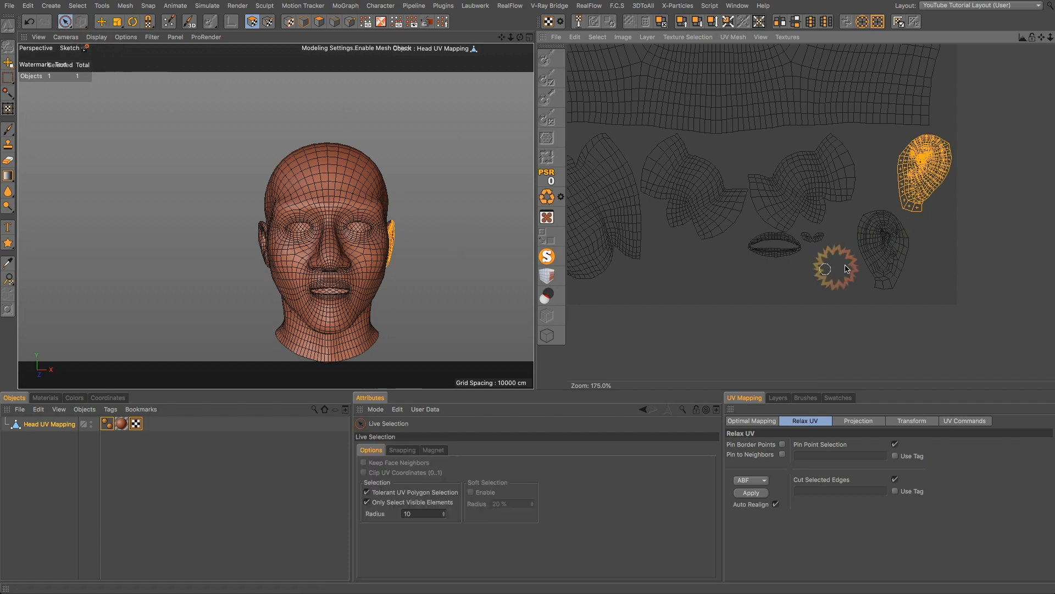
{"action": "left_click", "coordinate": [881, 254]}
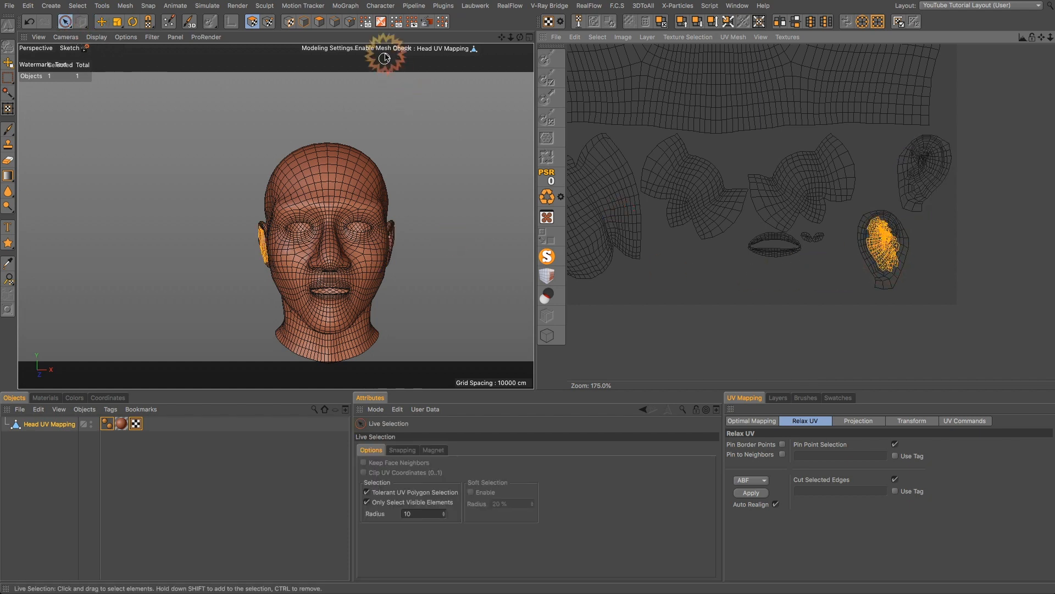
{"action": "left_click", "coordinate": [441, 21]}
{"action": "left_click", "coordinate": [441, 21]}
{"action": "left_click", "coordinate": [441, 22]}
{"action": "left_click", "coordinate": [442, 21]}
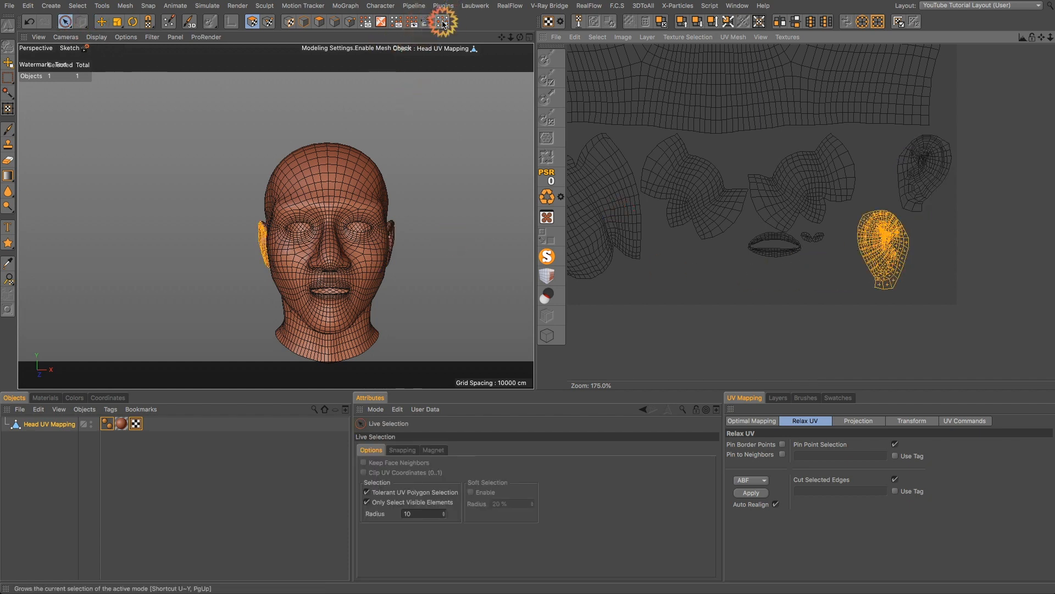
{"action": "key", "text": "space"}
{"action": "left_click_drag", "start_coordinate": [754, 258], "coordinate": [787, 266]}
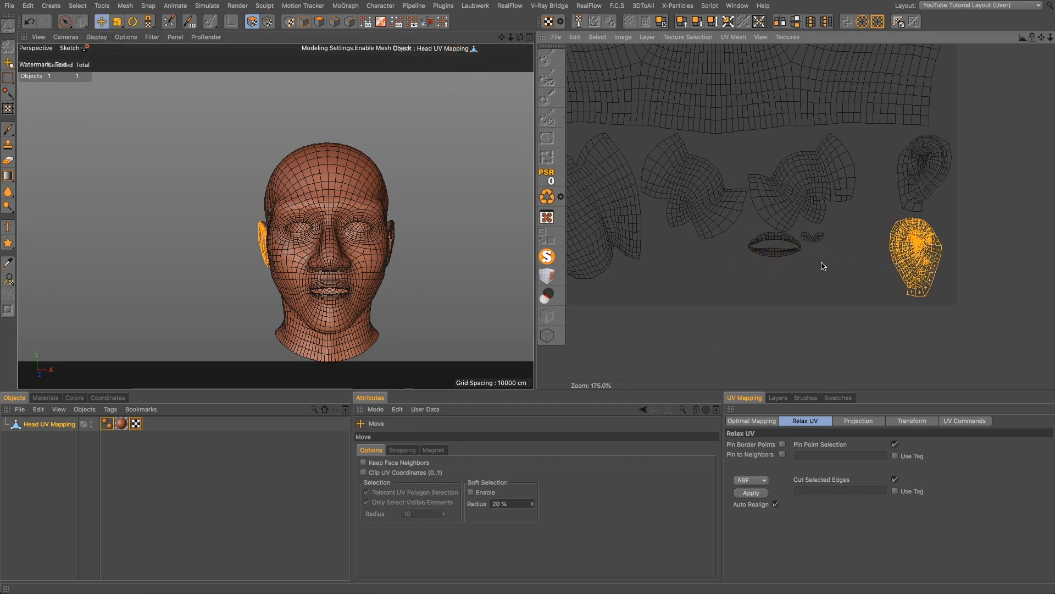
- Select the right nostril UV island and move it to the canvas's lower edge, beside the lower ear island
{"action": "scroll", "coordinate": [819, 238], "scroll_direction": "up", "scroll_amount": 8}
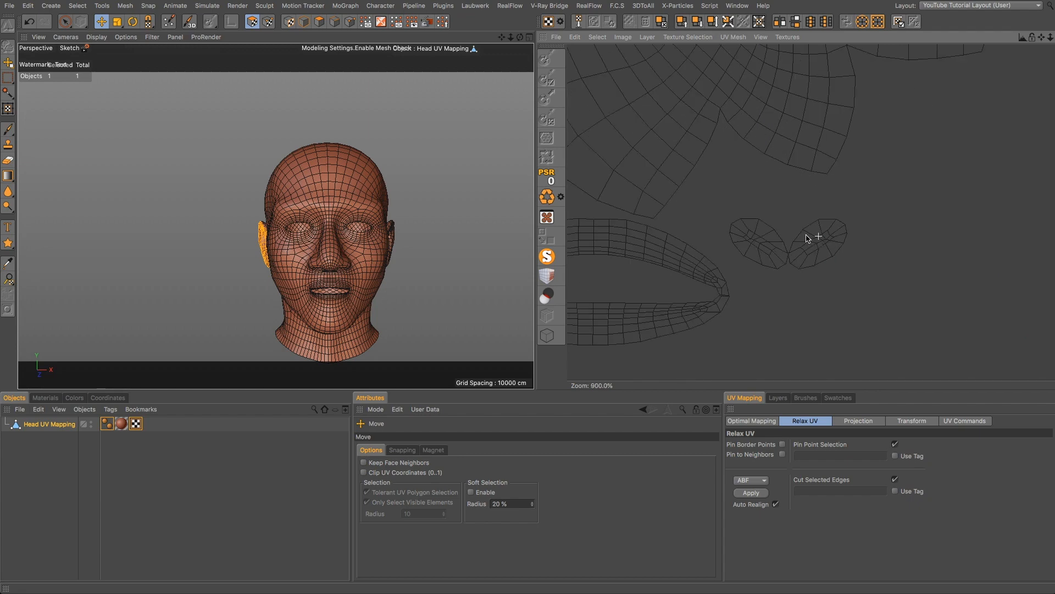
{"action": "left_click", "coordinate": [66, 22]}
{"action": "mouse_move", "coordinate": [829, 242]}
{"action": "left_mouse_down"}
{"action": "mouse_move", "coordinate": [806, 257]}
{"action": "mouse_move", "coordinate": [821, 252]}
{"action": "mouse_move", "coordinate": [889, 291]}
{"action": "left_mouse_up"}
{"action": "key", "text": "e"}
{"action": "scroll", "coordinate": [808, 253], "scroll_direction": "down", "scroll_amount": 5}
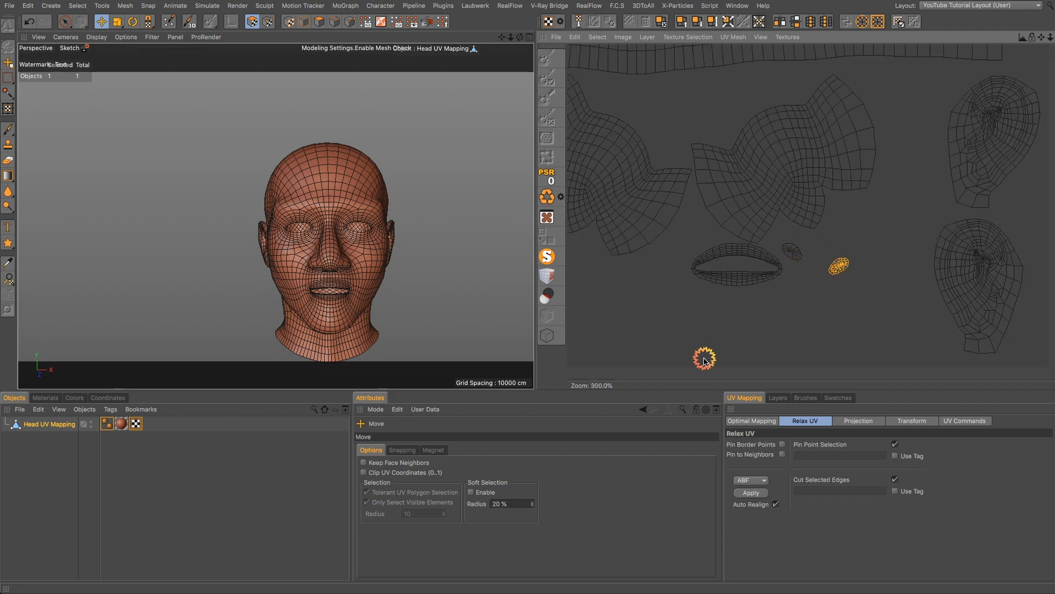
{"action": "left_click_drag", "start_coordinate": [704, 358], "coordinate": [782, 431]}
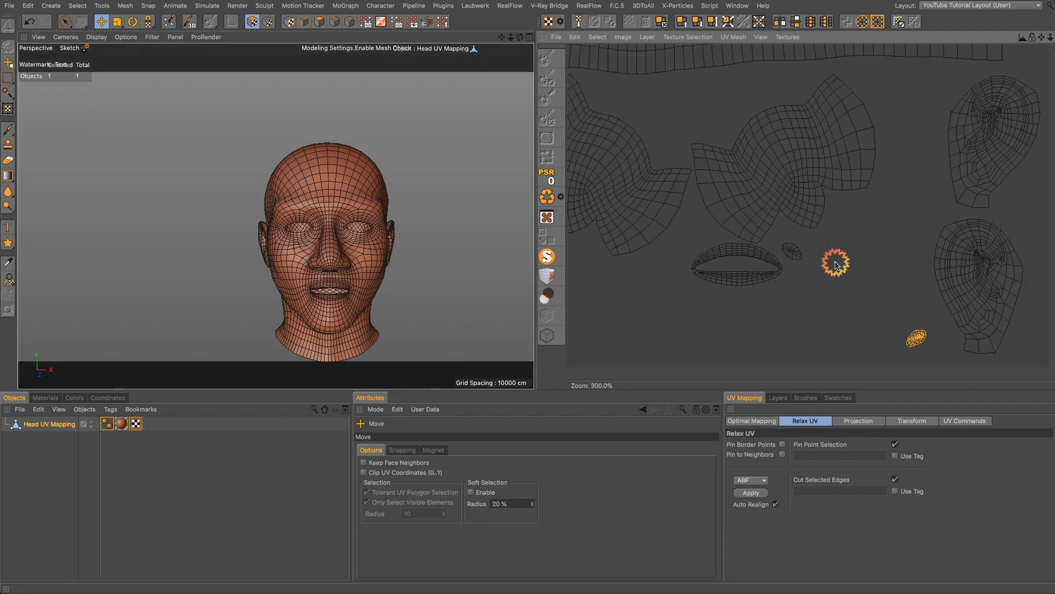
- Select the remaining nostril UV island and move it just left of the first nostril island
{"action": "key", "text": "space"}
{"action": "left_click", "coordinate": [789, 251]}
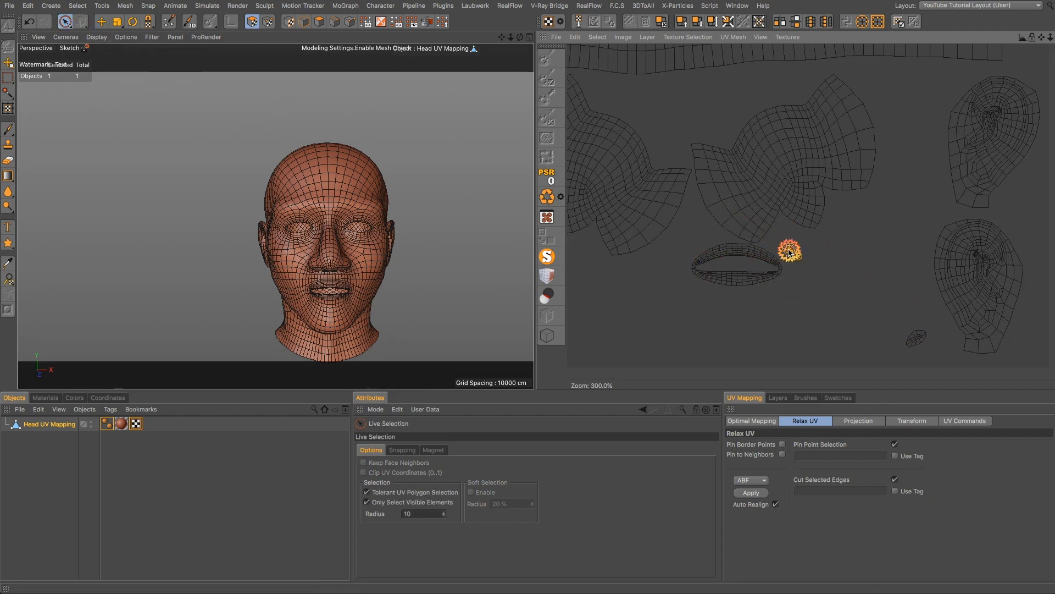
{"action": "left_click_drag", "start_coordinate": [799, 250], "coordinate": [803, 258]}
{"action": "key", "text": "space"}
{"action": "left_click_drag", "start_coordinate": [704, 359], "coordinate": [793, 447]}
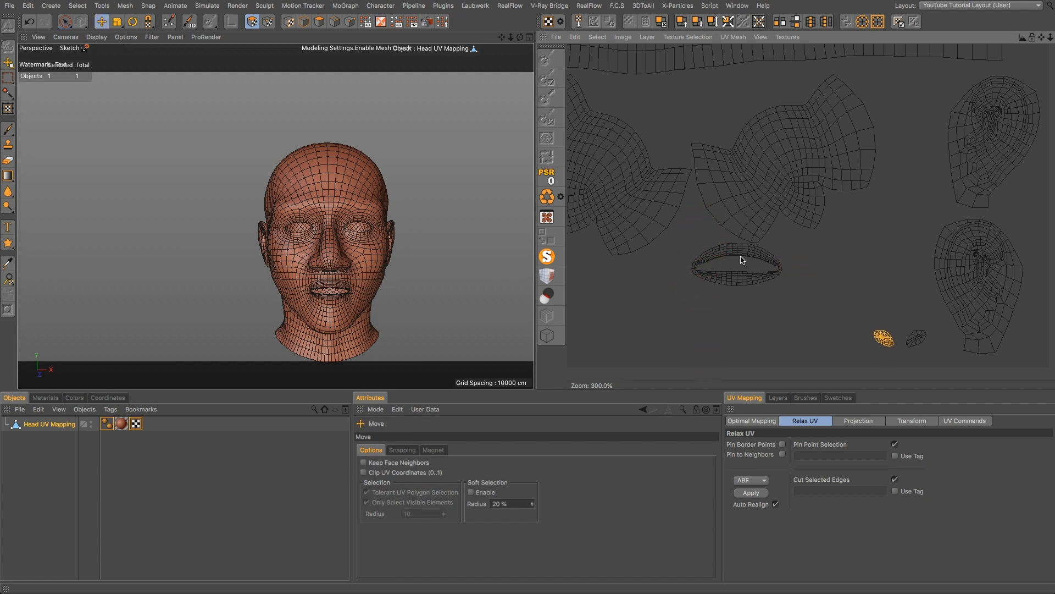
- Select the whole lip UV island using Grow Selection and move it beside the nostril islands at the canvas's lower edge
{"action": "left_click", "coordinate": [65, 22]}
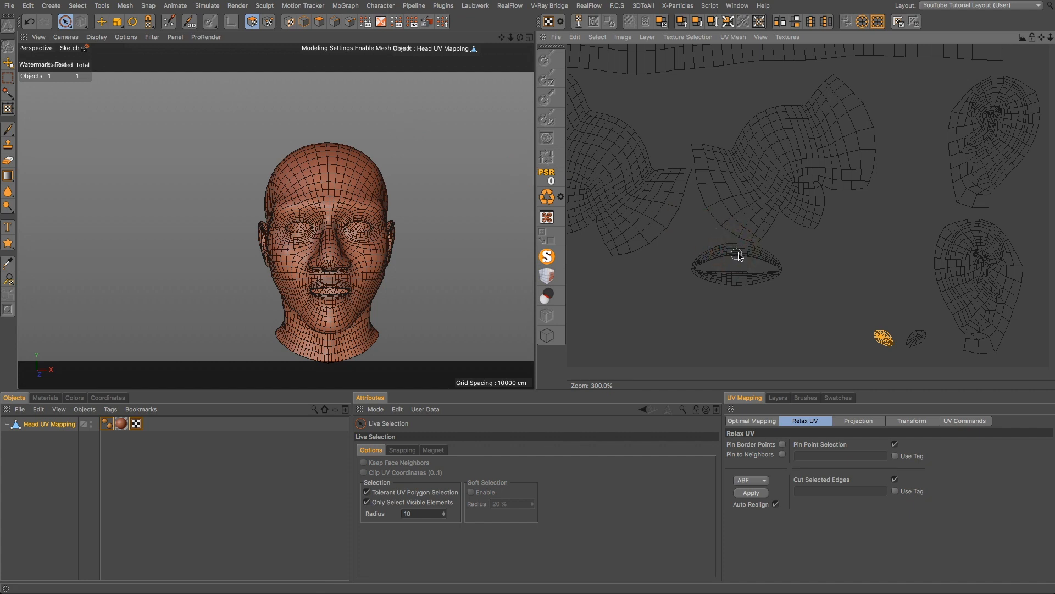
{"action": "mouse_move", "coordinate": [756, 250]}
{"action": "left_mouse_down"}
{"action": "mouse_move", "coordinate": [744, 249]}
{"action": "mouse_move", "coordinate": [729, 284]}
{"action": "left_mouse_up"}
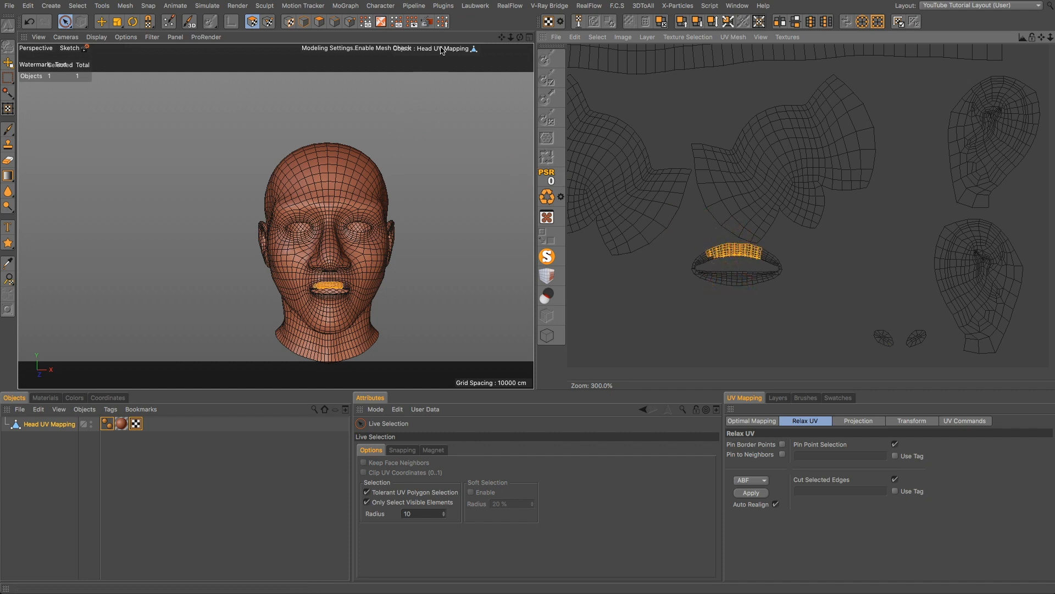
{"action": "left_click", "coordinate": [443, 22]}
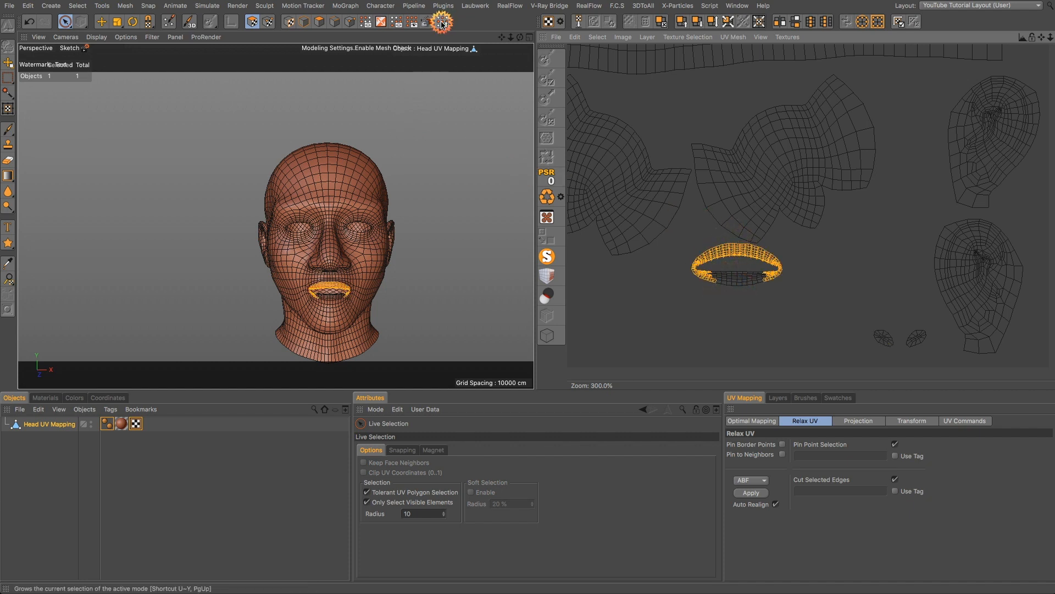
{"action": "left_click", "coordinate": [443, 22]}
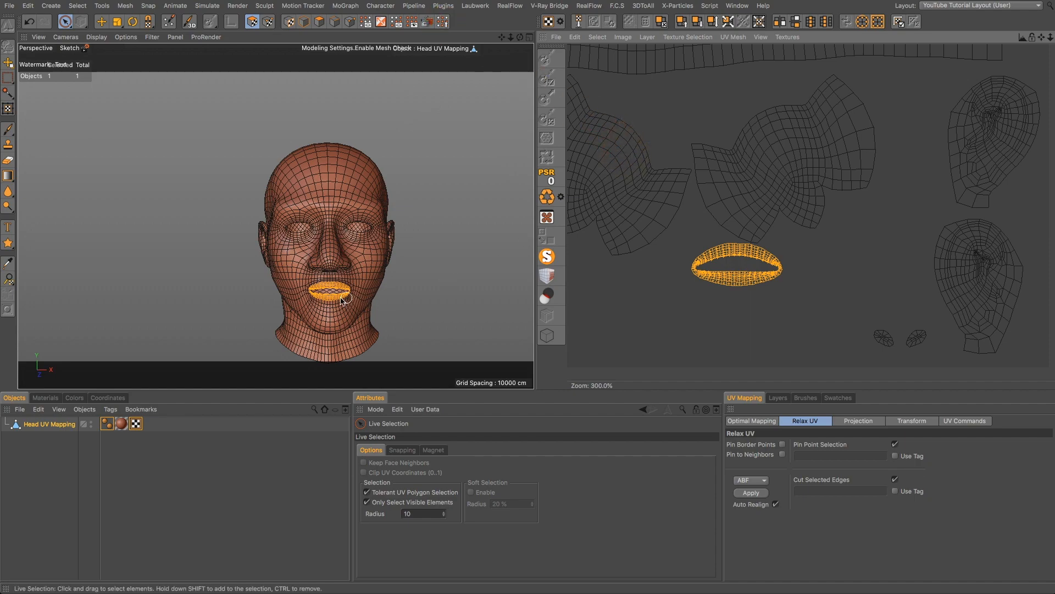
{"action": "scroll", "coordinate": [316, 298], "scroll_direction": "up", "scroll_amount": 2}
{"action": "scroll", "coordinate": [316, 298], "scroll_direction": "up", "scroll_amount": 5}
{"action": "left_click_drag", "start_coordinate": [315, 292], "coordinate": [528, 304], "text": "alt"}
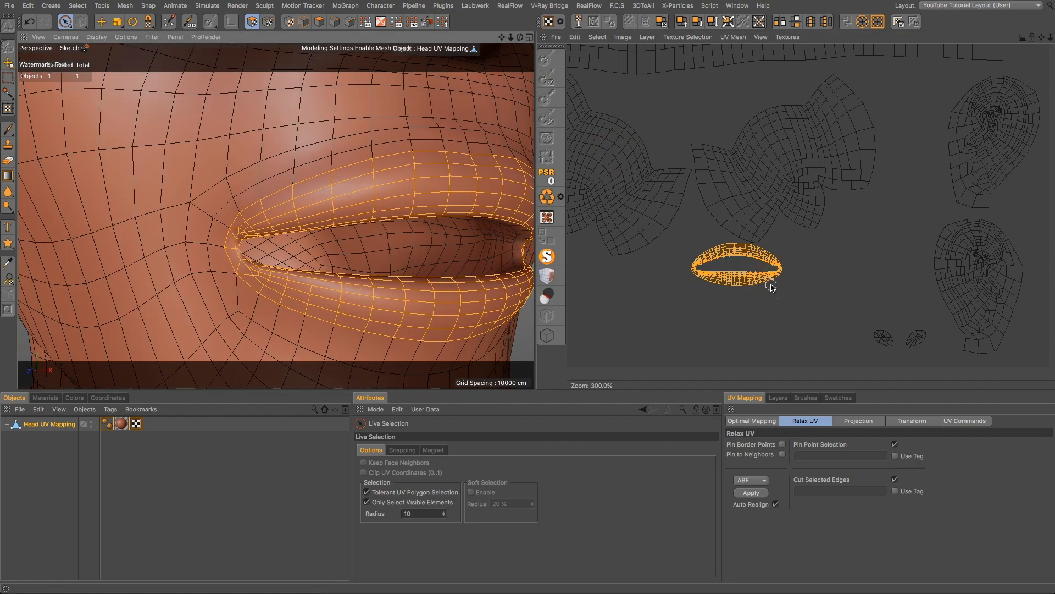
{"action": "key", "text": "e"}
{"action": "left_click_drag", "start_coordinate": [706, 360], "coordinate": [780, 428]}
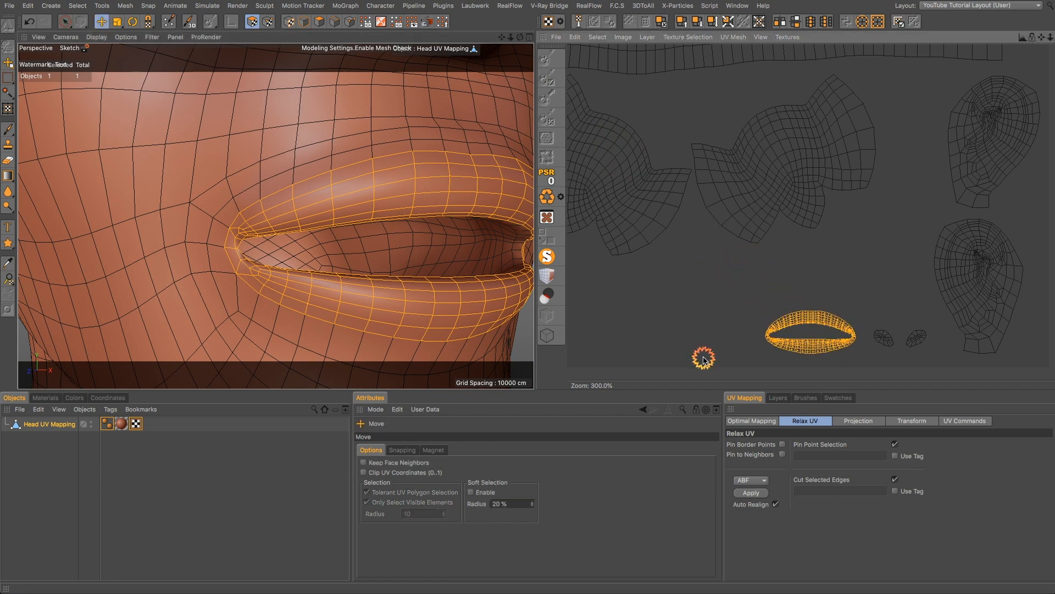
- Examine the head model and the overall arrangement of the UV islands on the canvas
{"action": "scroll", "coordinate": [331, 226], "scroll_direction": "down", "scroll_amount": 5}
{"action": "left_click_drag", "start_coordinate": [344, 211], "coordinate": [328, 222], "text": "alt"}
{"action": "scroll", "coordinate": [327, 222], "scroll_direction": "down", "scroll_amount": 5}
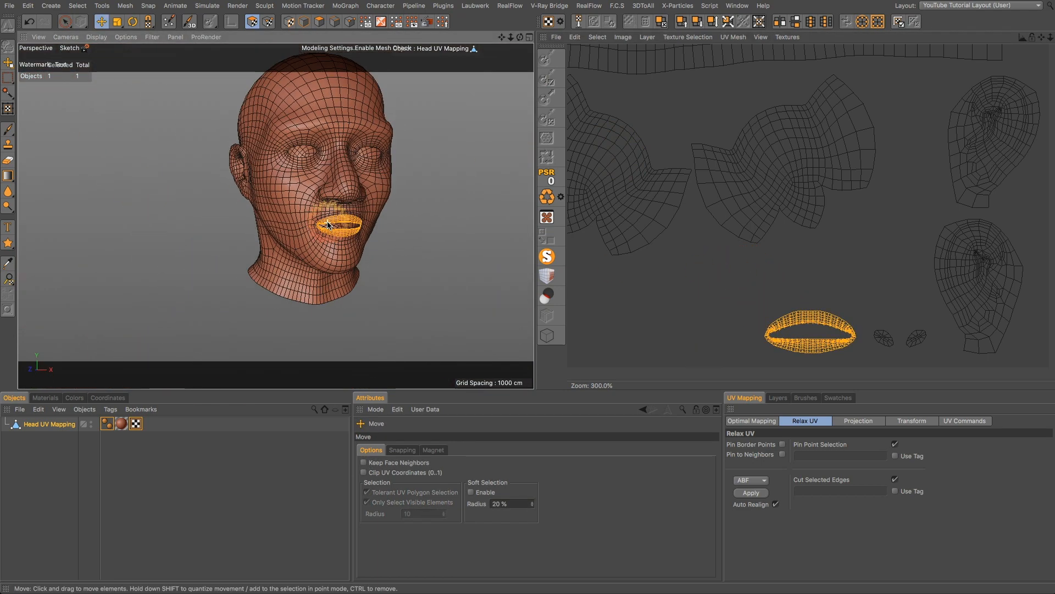
{"action": "scroll", "coordinate": [757, 282], "scroll_direction": "down", "scroll_amount": 4}
{"action": "scroll", "coordinate": [636, 254], "scroll_direction": "up", "scroll_amount": 1}
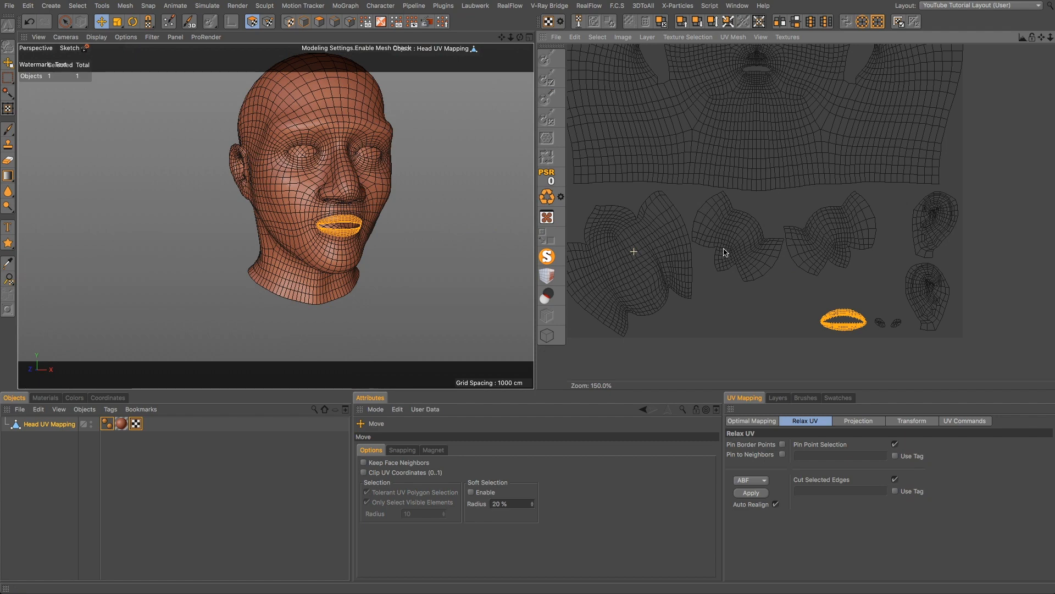
{"action": "scroll", "coordinate": [755, 269], "scroll_direction": "down", "scroll_amount": 1}
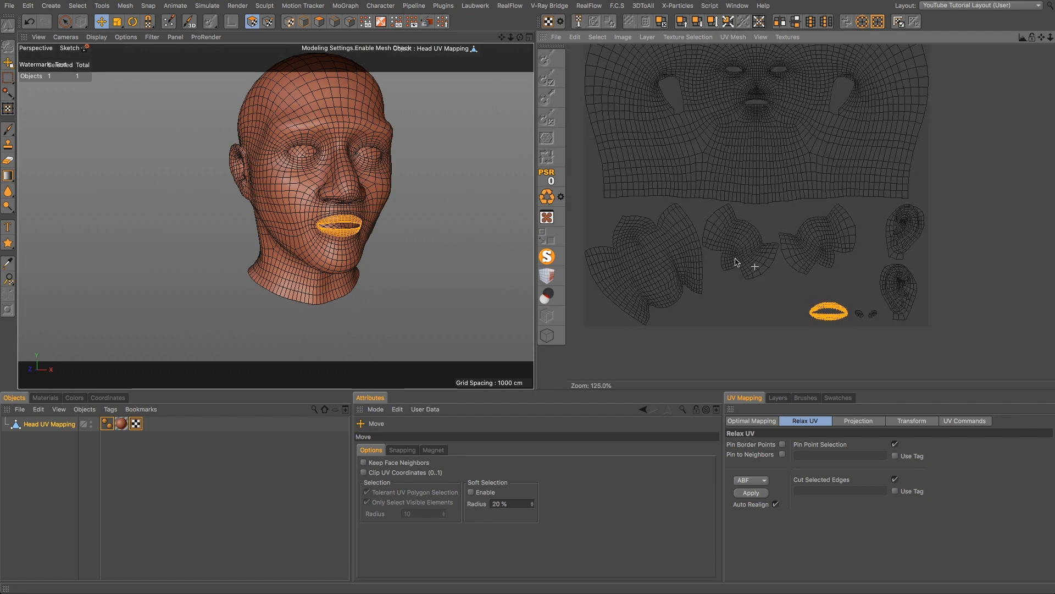
{"action": "scroll", "coordinate": [736, 259], "scroll_direction": "down", "scroll_amount": 2}
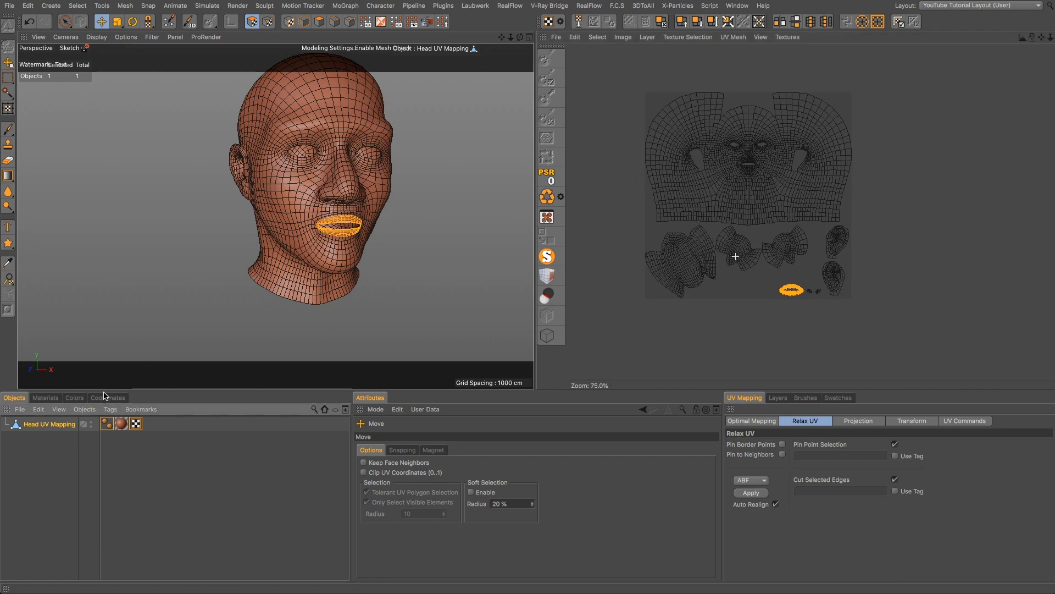
- Open the Sculpt Base material in the Material Editor to view its color settings, and close the editor
{"action": "left_click", "coordinate": [53, 401]}
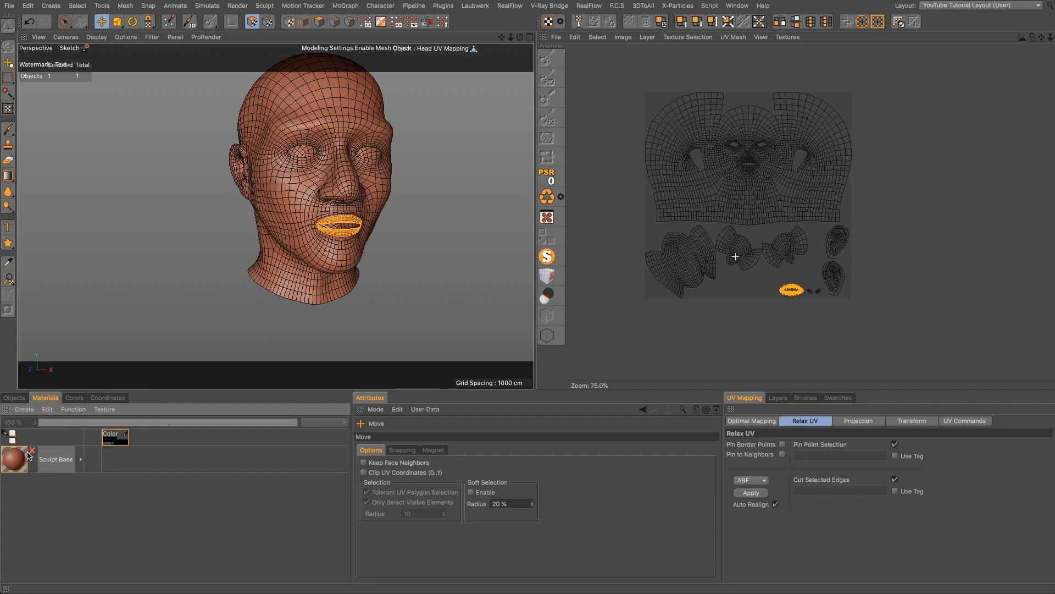
{"action": "double_click", "coordinate": [17, 461]}
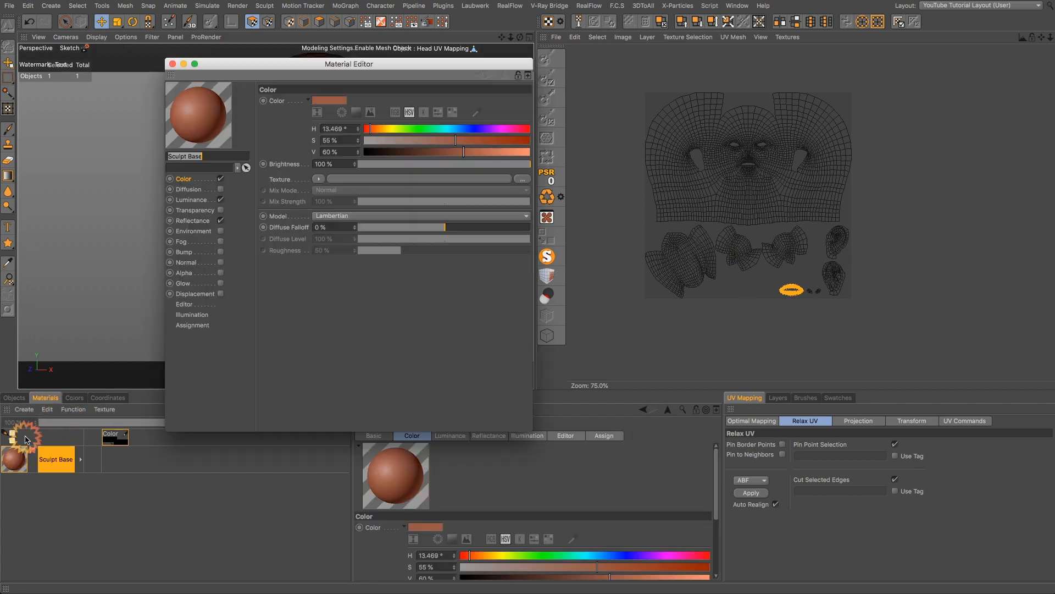
{"action": "left_click", "coordinate": [172, 63]}
{"action": "left_click", "coordinate": [185, 127]}
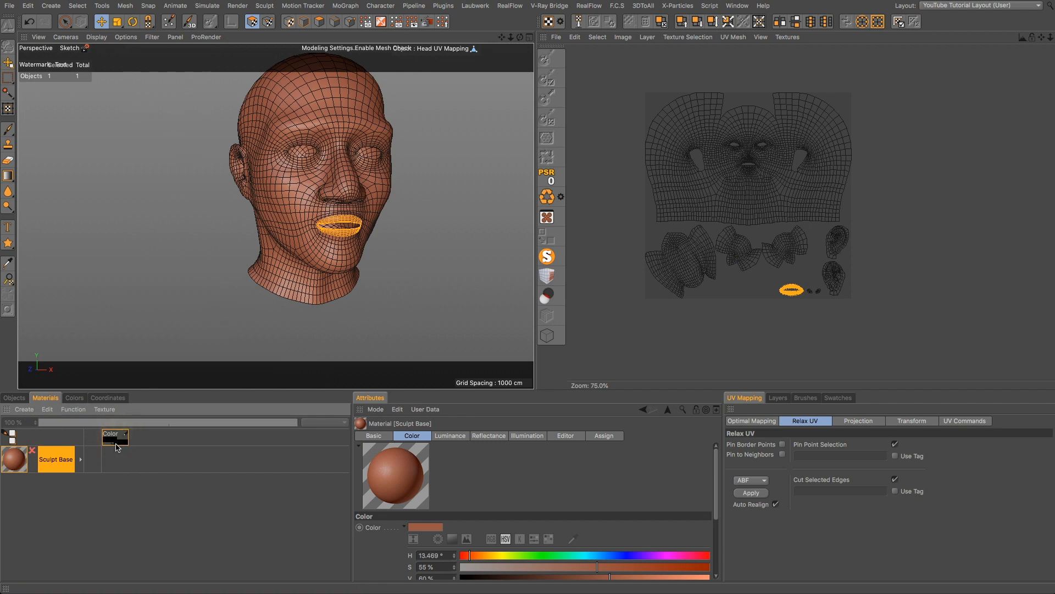
- Create a white 1024 x 1024 color texture for the Sculpt Base material and check its layer list
{"action": "left_click", "coordinate": [80, 400]}
{"action": "left_click", "coordinate": [45, 398]}
{"action": "left_click", "coordinate": [101, 410]}
{"action": "left_click", "coordinate": [121, 29]}
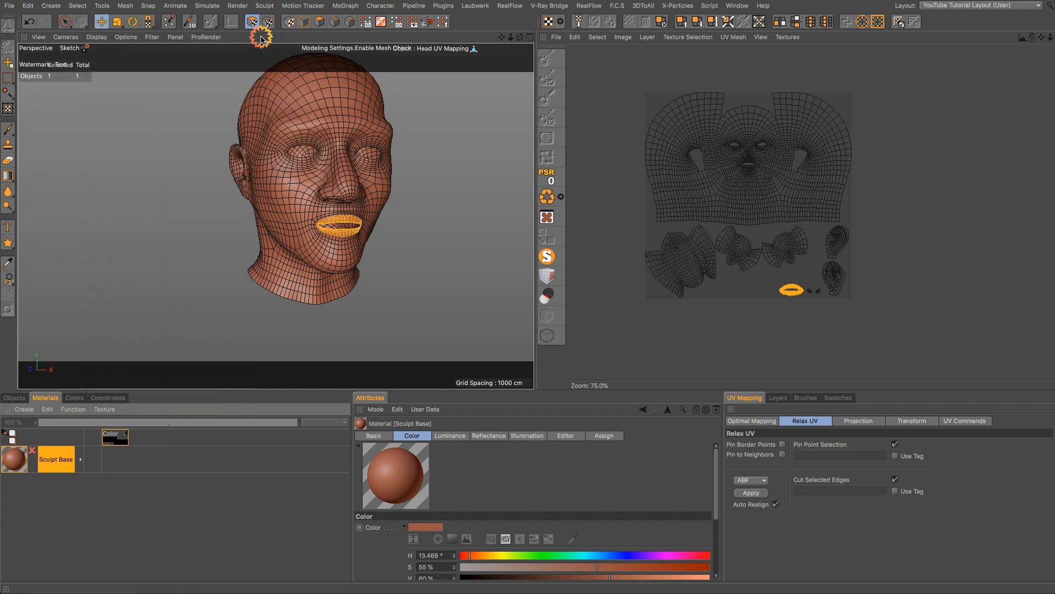
{"action": "left_click", "coordinate": [280, 202]}
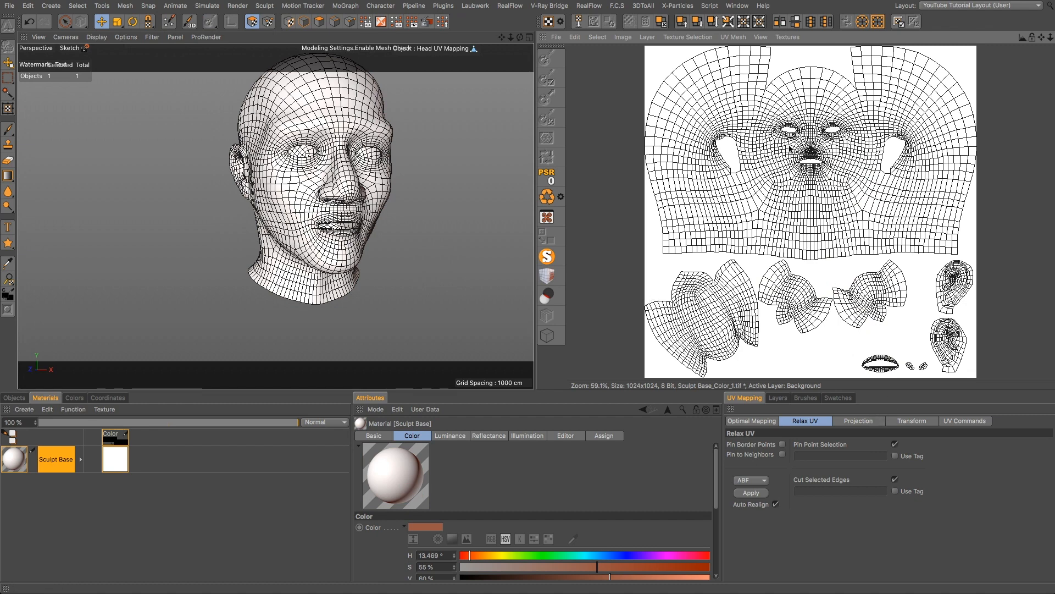
{"action": "left_click", "coordinate": [776, 400]}
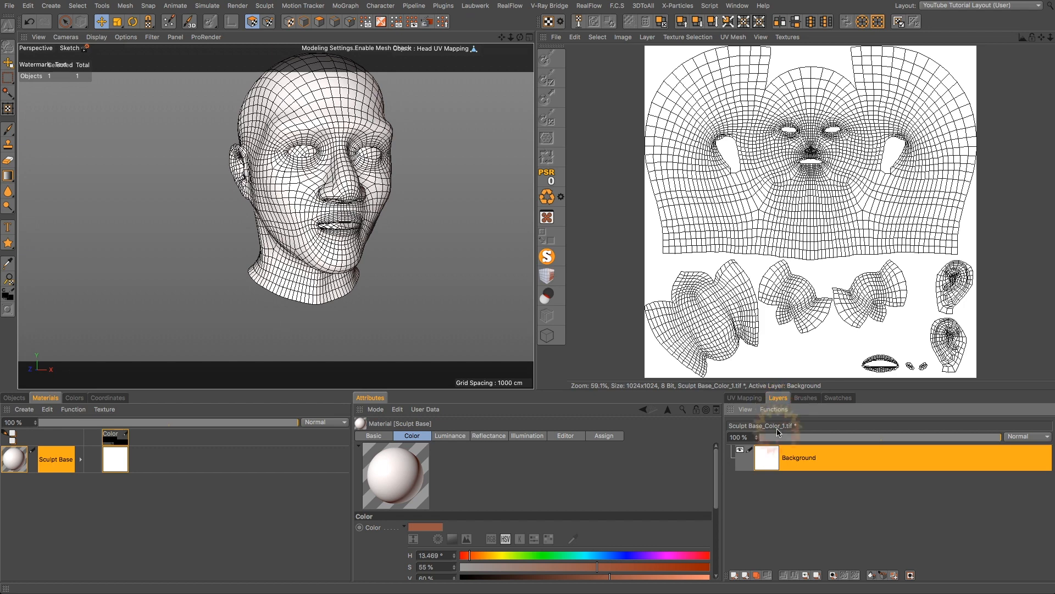
{"action": "left_click", "coordinate": [746, 399]}
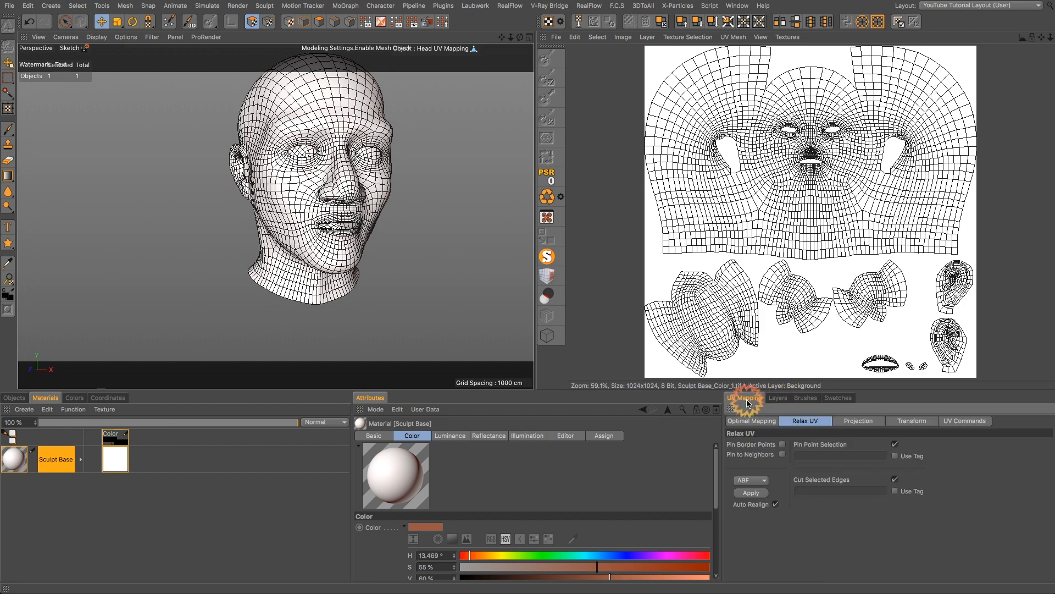
- Activate the Brush tool, enlarge the space for its settings, and set the brush size to 1
{"action": "left_click", "coordinate": [8, 126]}
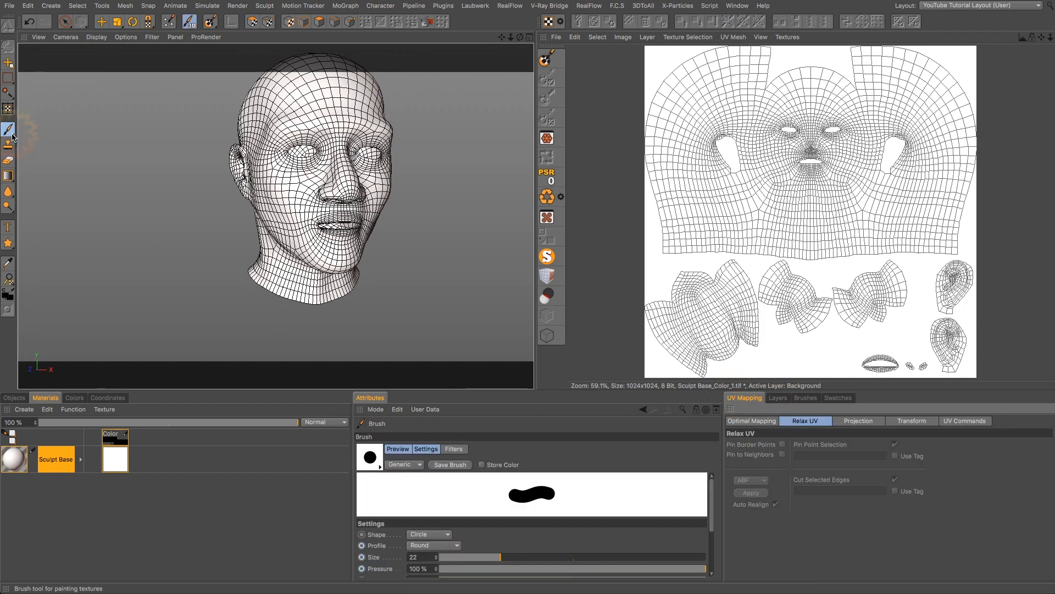
{"action": "scroll", "coordinate": [46, 194], "scroll_direction": "down", "scroll_amount": 1}
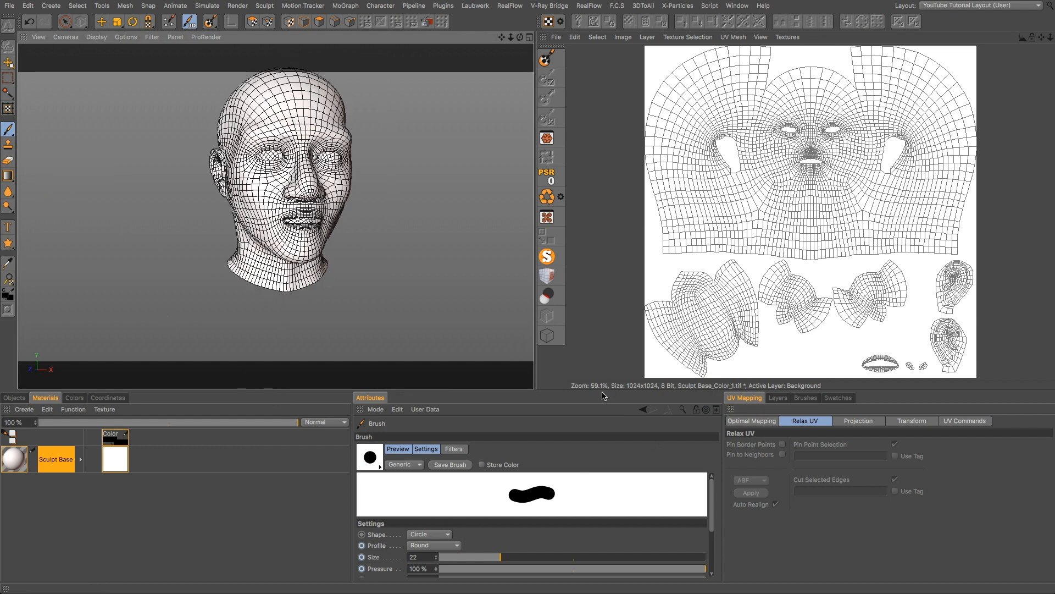
{"action": "left_click_drag", "start_coordinate": [603, 393], "coordinate": [600, 354]}
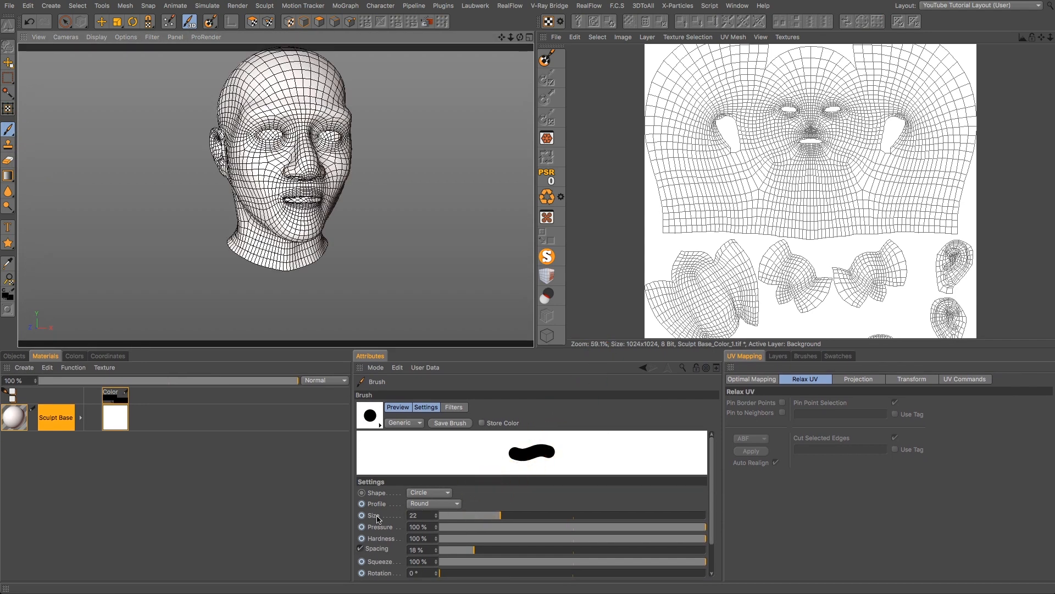
{"action": "mouse_move", "coordinate": [493, 520]}
{"action": "left_mouse_down"}
{"action": "mouse_move", "coordinate": [427, 523]}
{"action": "mouse_move", "coordinate": [436, 542]}
{"action": "mouse_move", "coordinate": [706, 540]}
{"action": "left_mouse_up"}
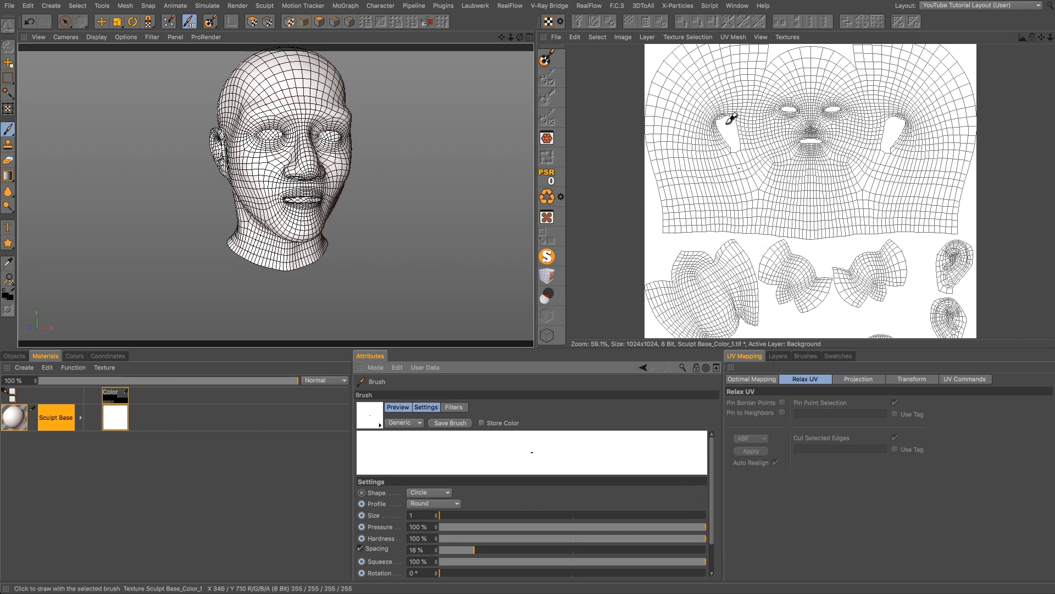
- Try a UV mesh layer on the 1024 x 1024 texture, inspect its lines around the nose and mouth, and undo it
{"action": "left_click", "coordinate": [649, 38]}
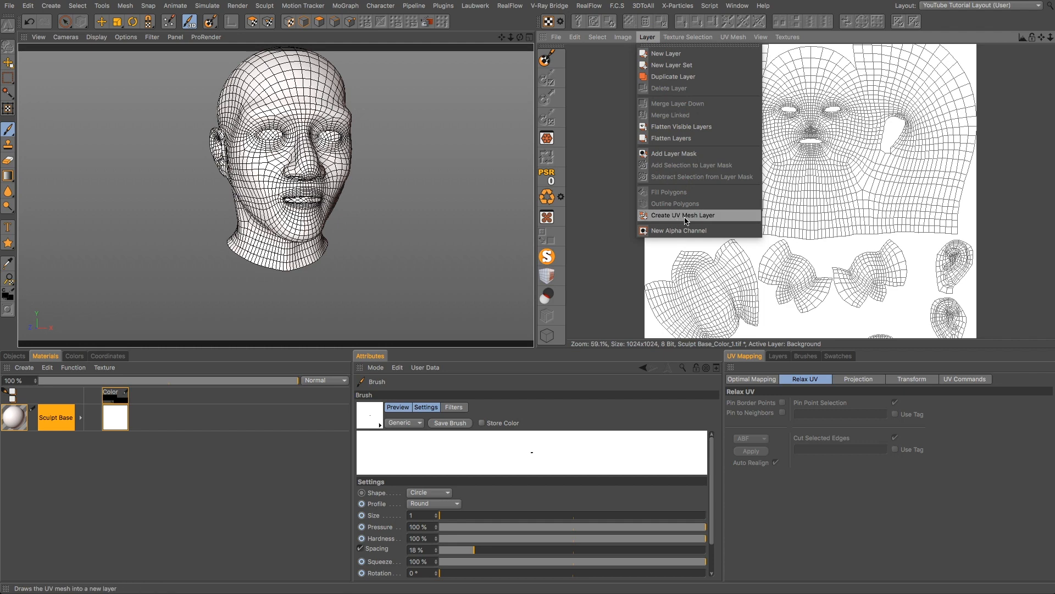
{"action": "left_click", "coordinate": [685, 217]}
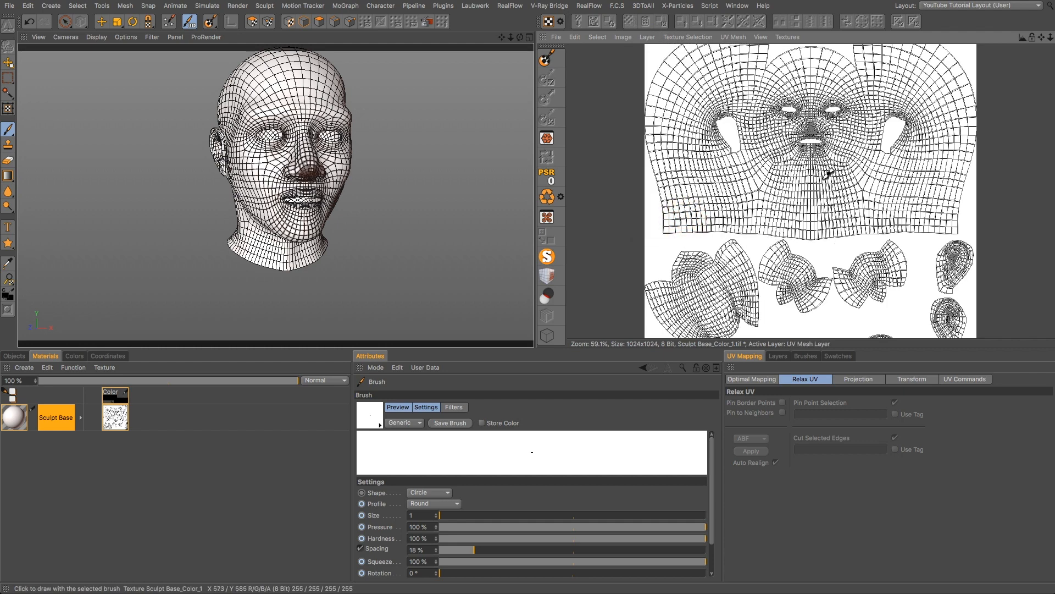
{"action": "scroll", "coordinate": [827, 174], "scroll_direction": "up", "scroll_amount": 10}
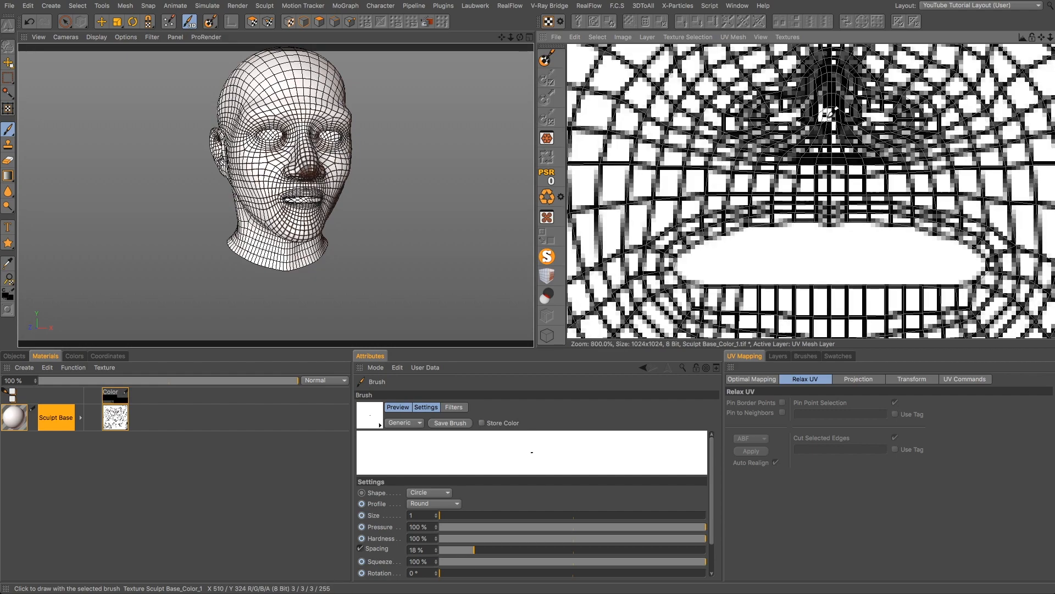
{"action": "scroll", "coordinate": [827, 113], "scroll_direction": "down", "scroll_amount": 3}
{"action": "scroll", "coordinate": [840, 87], "scroll_direction": "up", "scroll_amount": 3}
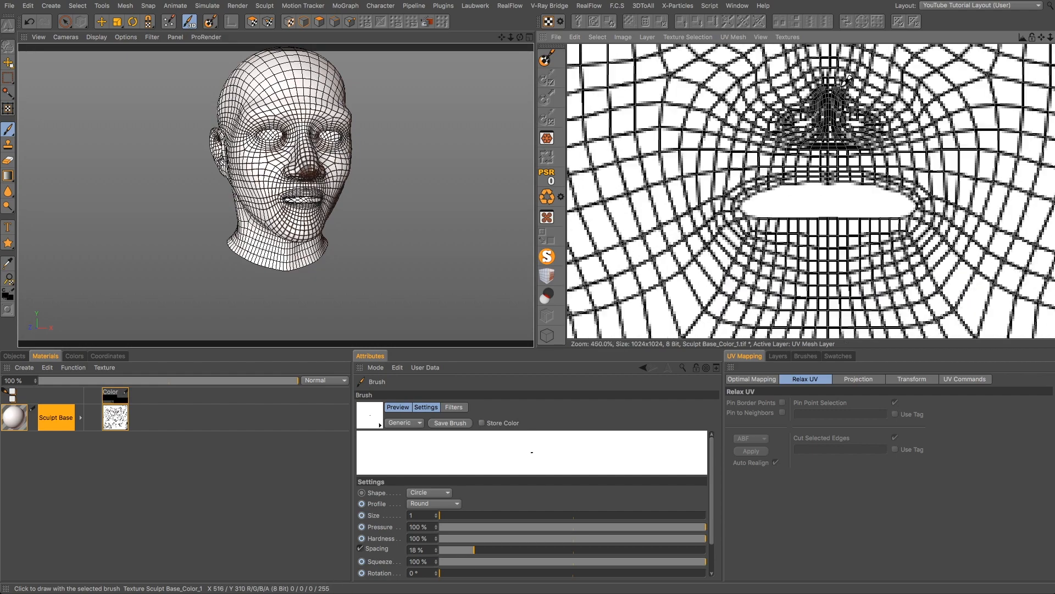
{"action": "scroll", "coordinate": [841, 121], "scroll_direction": "up", "scroll_amount": 5}
{"action": "scroll", "coordinate": [842, 121], "scroll_direction": "down", "scroll_amount": 5}
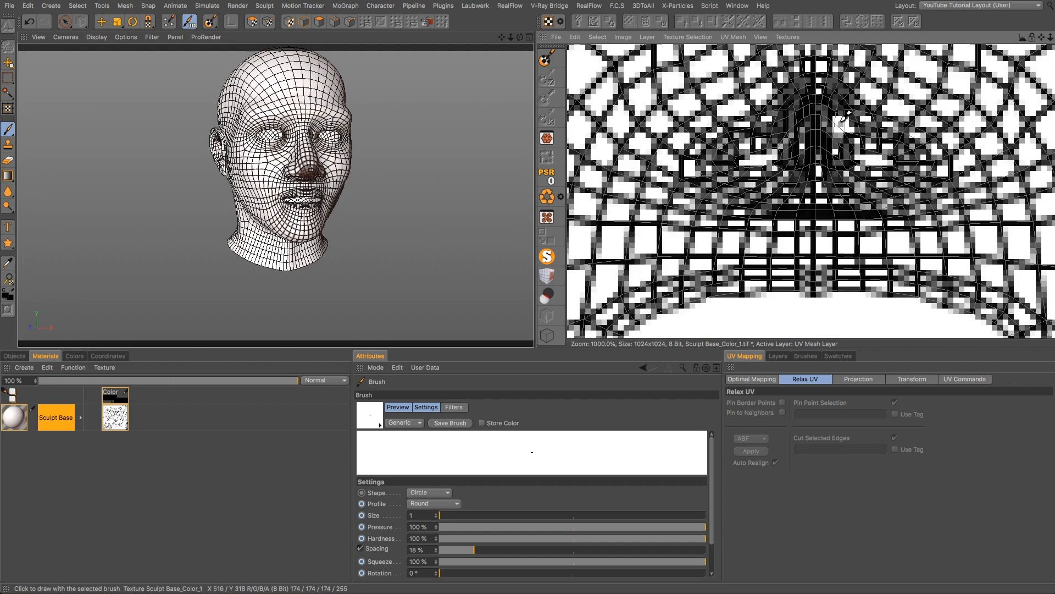
{"action": "scroll", "coordinate": [844, 123], "scroll_direction": "up", "scroll_amount": 1}
{"action": "scroll", "coordinate": [844, 122], "scroll_direction": "down", "scroll_amount": 4}
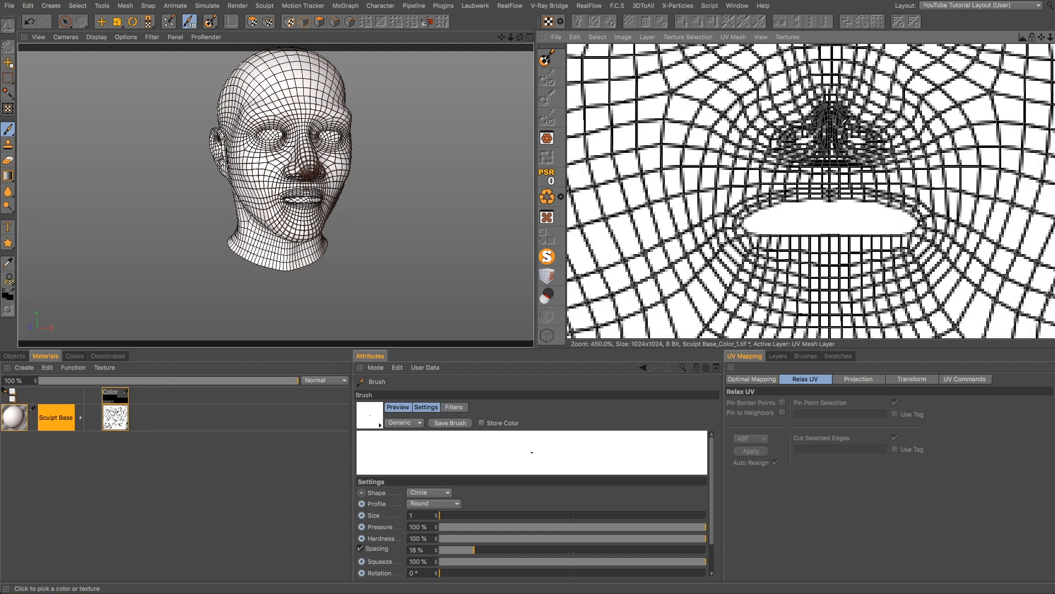
{"action": "key", "text": "super+z"}
{"action": "scroll", "coordinate": [753, 172], "scroll_direction": "down", "scroll_amount": 1}
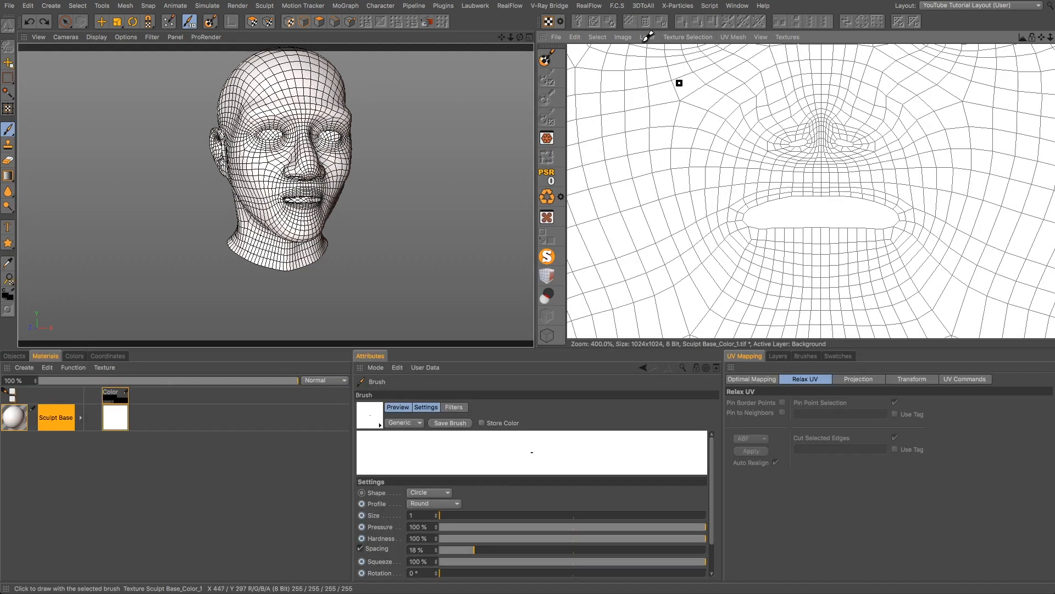
- Resize the Sculpt Base color texture to 2048 x 2048 pixels
{"action": "left_click", "coordinate": [646, 37]}
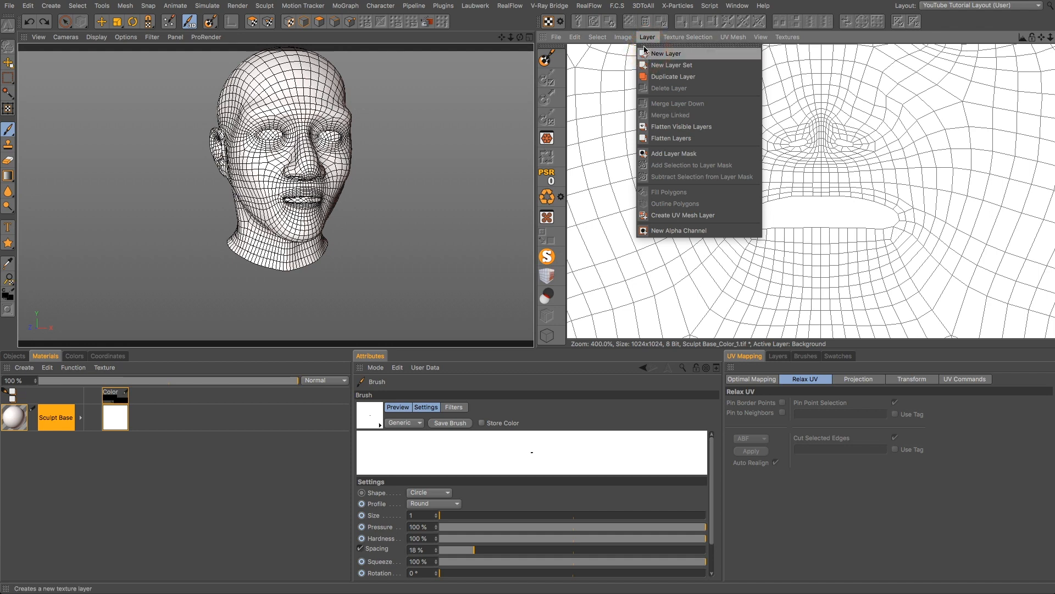
{"action": "mouse_move", "coordinate": [622, 37]}
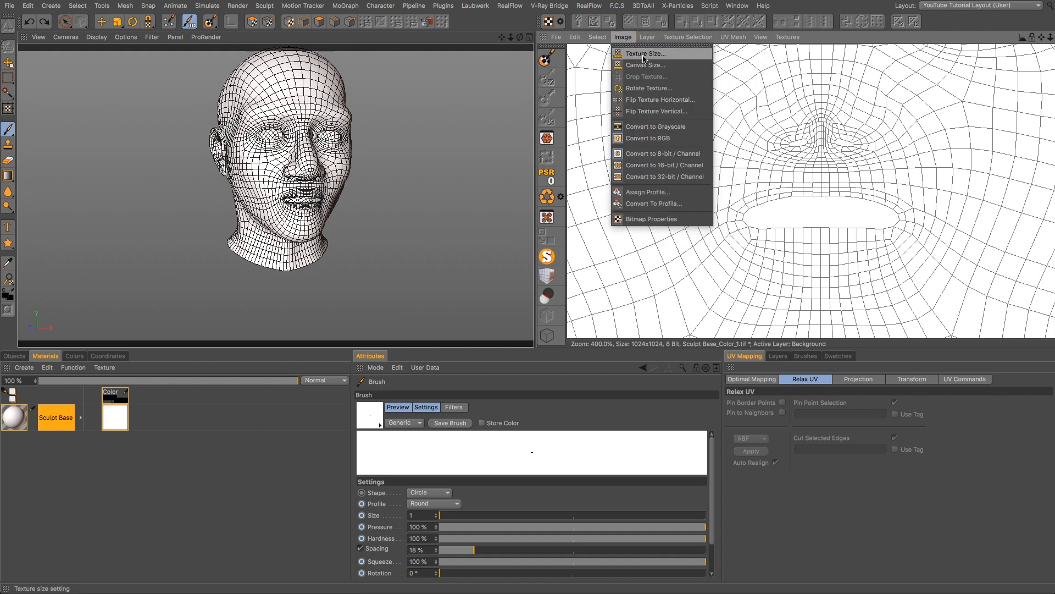
{"action": "left_click", "coordinate": [643, 55]}
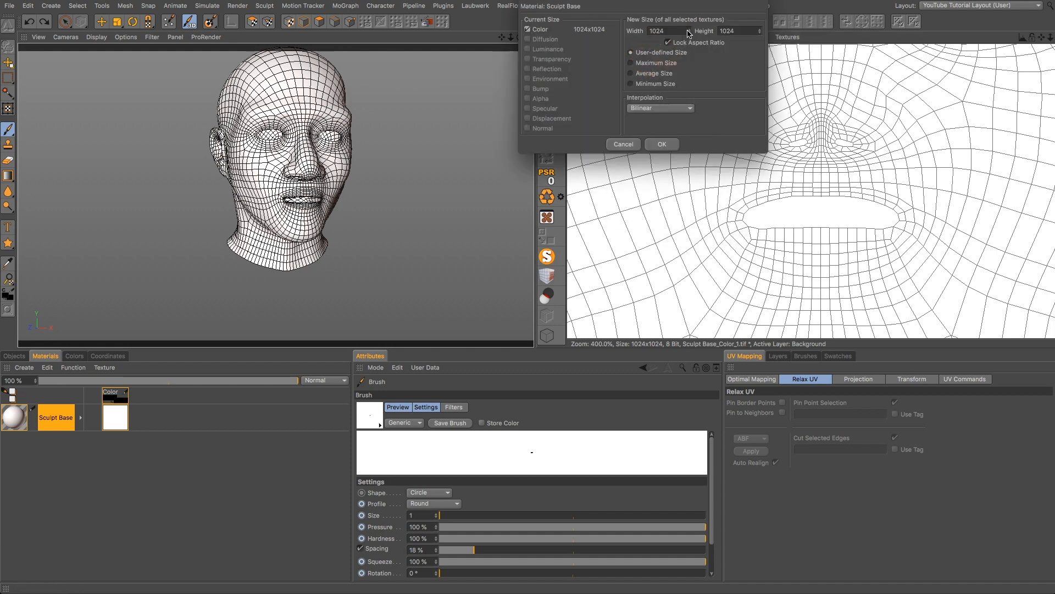
{"action": "left_click_drag", "start_coordinate": [671, 31], "coordinate": [639, 36]}
{"action": "left_click", "coordinate": [663, 144]}
{"action": "scroll", "coordinate": [784, 236], "scroll_direction": "down", "scroll_amount": 6}
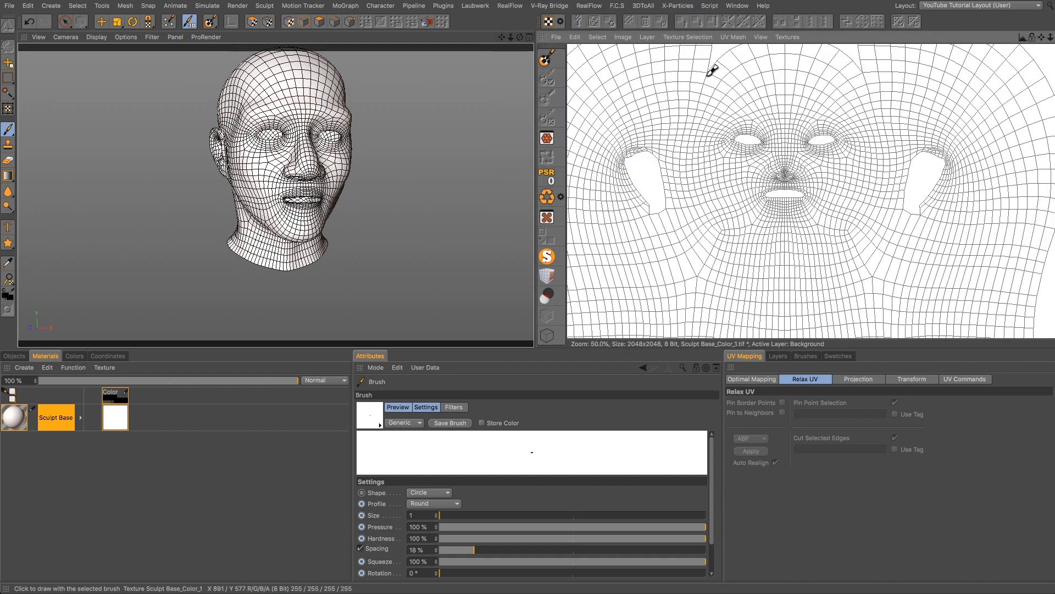
- Create a UV mesh layer on the 2048 x 2048 texture and inspect its lines around the nose and mouth
{"action": "left_click", "coordinate": [623, 37]}
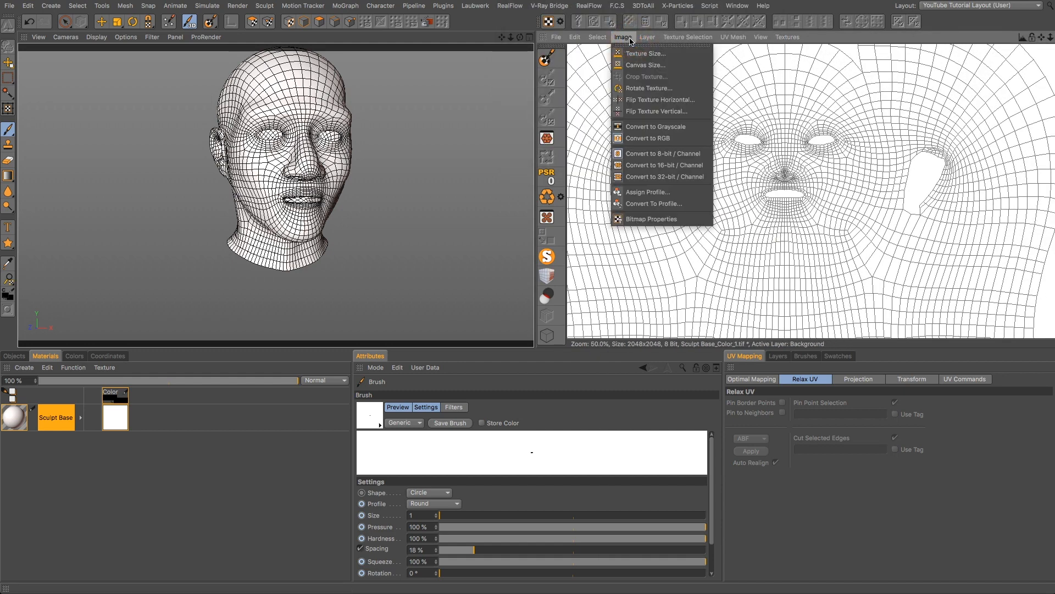
{"action": "mouse_move", "coordinate": [641, 39]}
{"action": "left_click", "coordinate": [681, 215]}
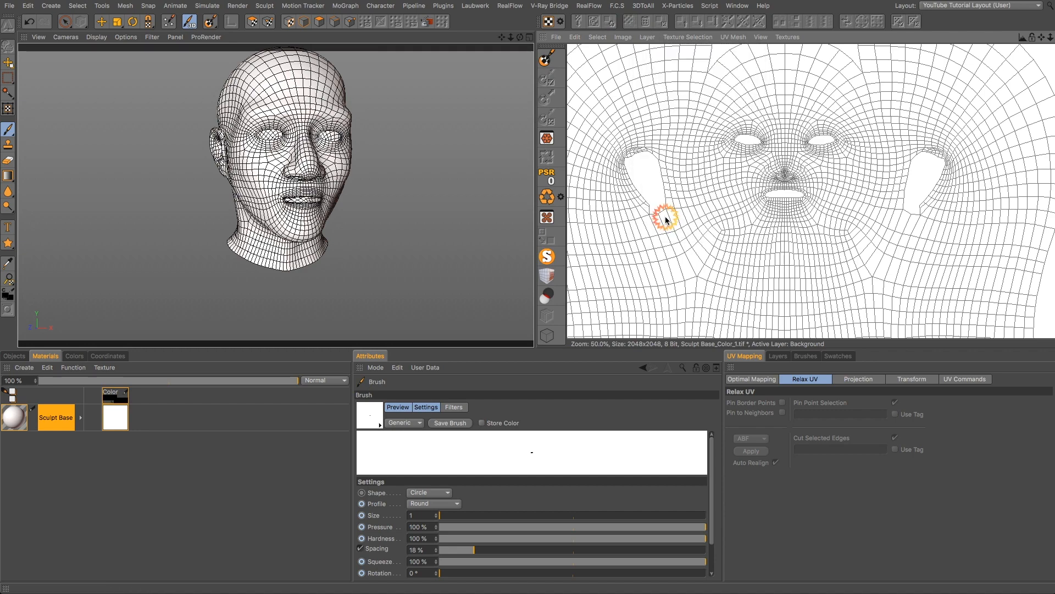
{"action": "scroll", "coordinate": [791, 176], "scroll_direction": "up", "scroll_amount": 8}
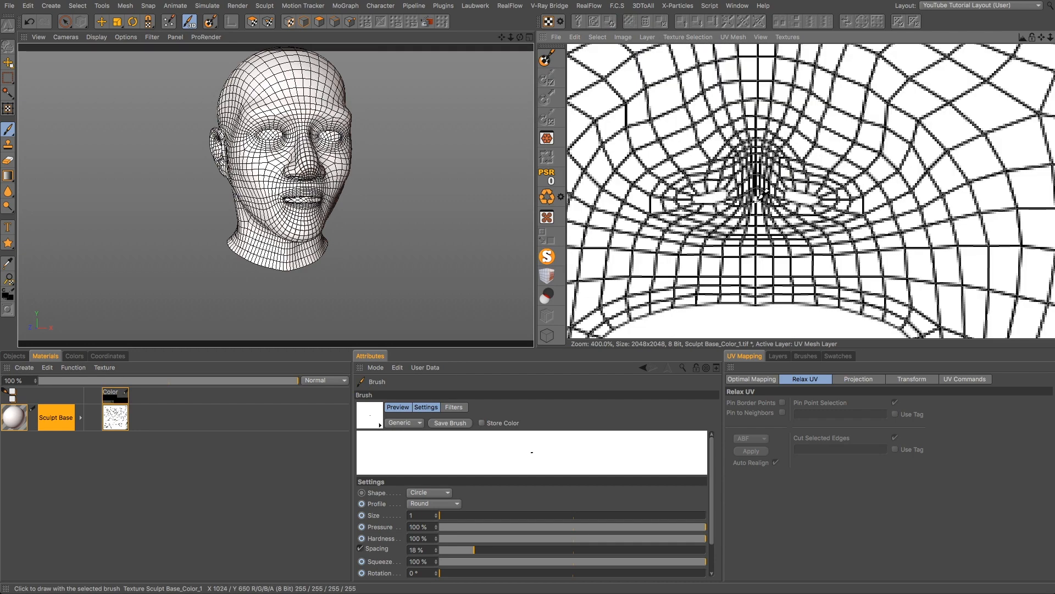
{"action": "scroll", "coordinate": [736, 180], "scroll_direction": "down", "scroll_amount": 12}
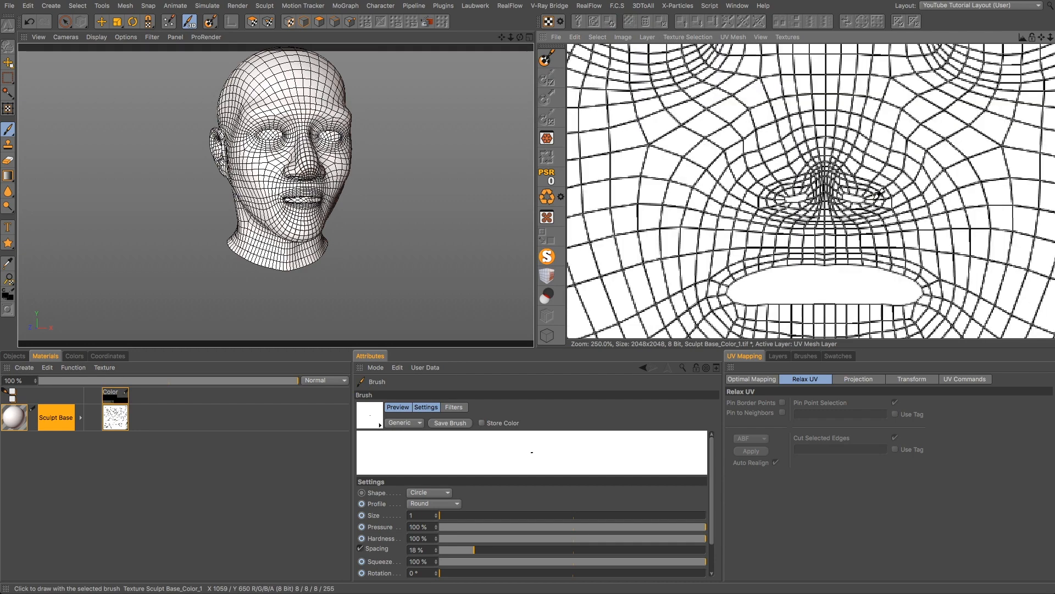
{"action": "scroll", "coordinate": [897, 223], "scroll_direction": "up", "scroll_amount": 4}
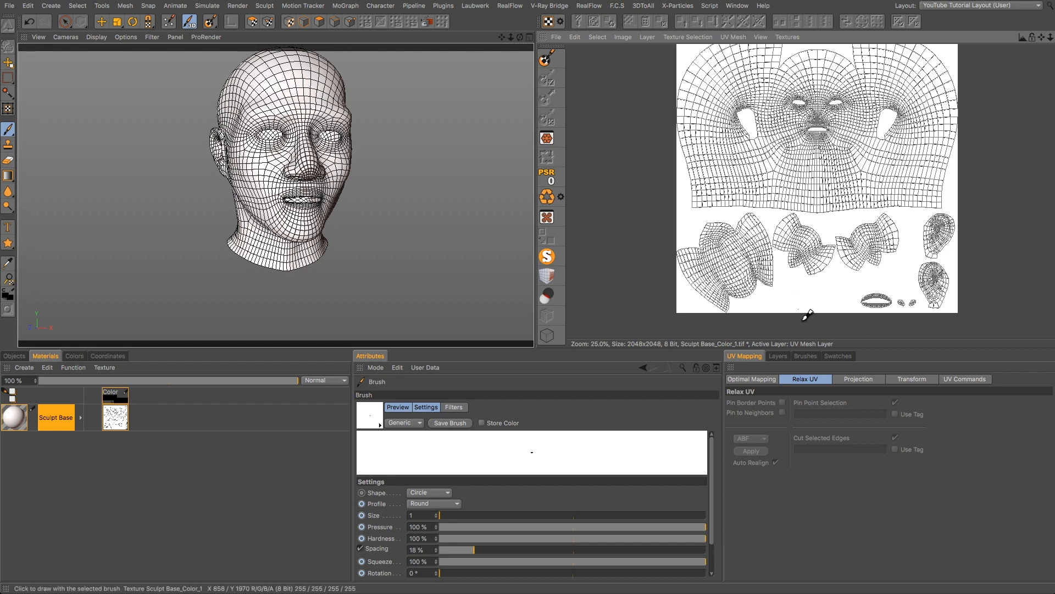
- Add a new texture layer above the UV Mesh Layer and name it Draw Layer
{"action": "left_click", "coordinate": [783, 356]}
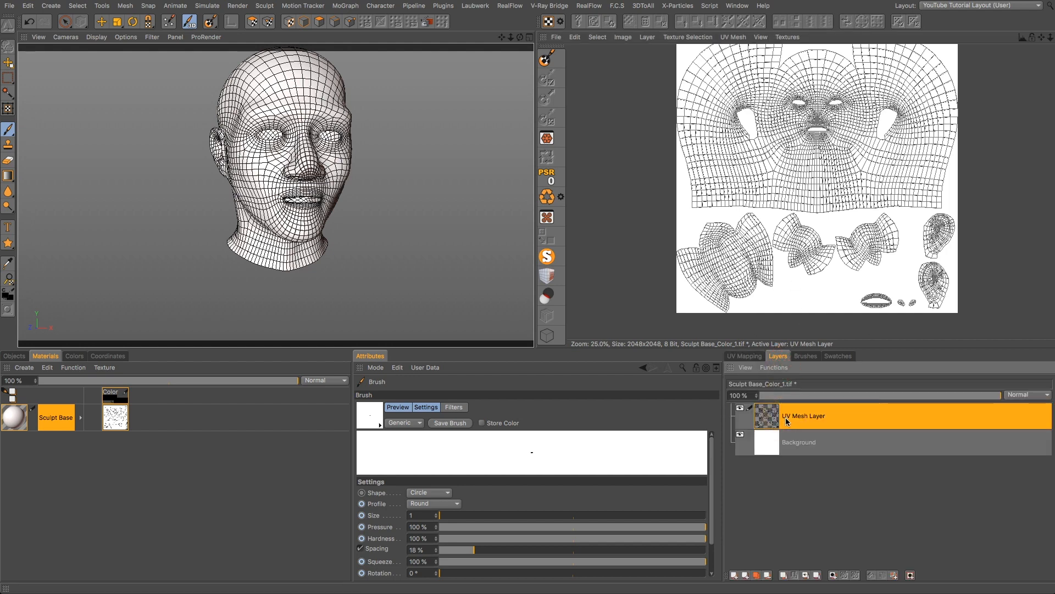
{"action": "left_click", "coordinate": [735, 574]}
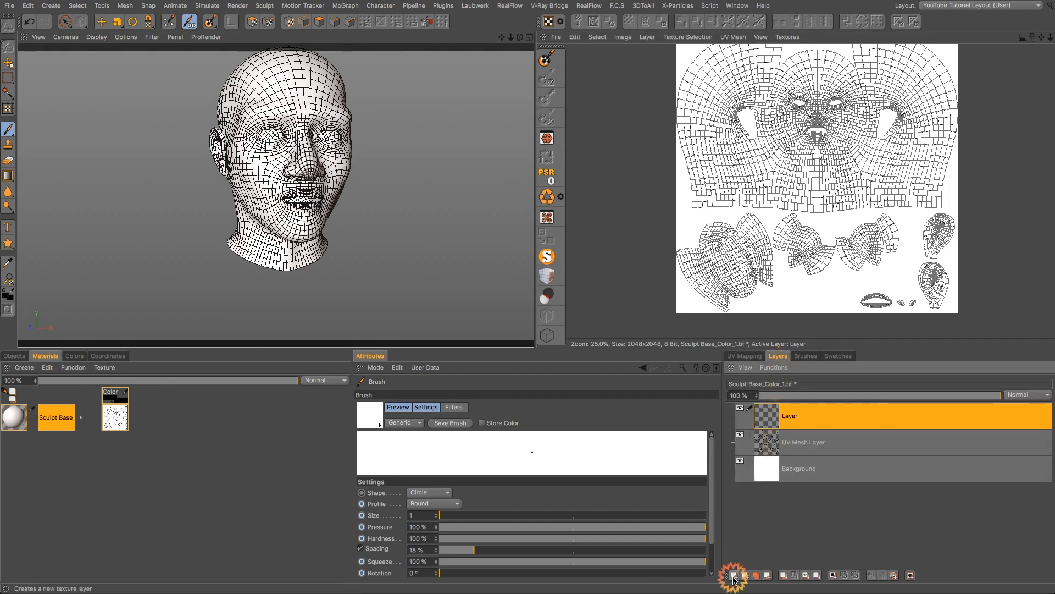
{"action": "double_click", "coordinate": [791, 418]}
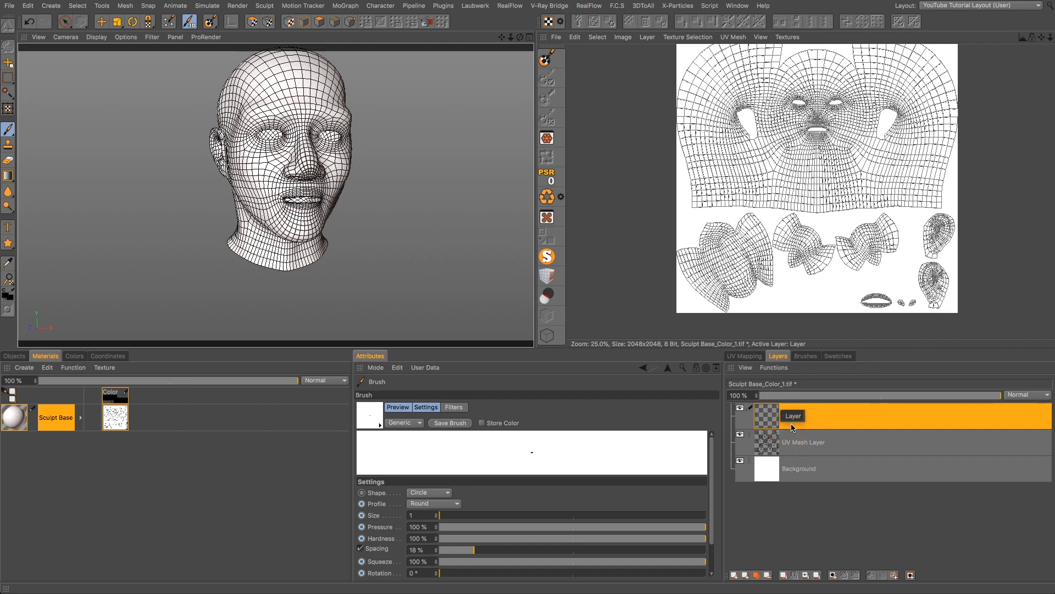
{"action": "key", "text": "Return"}
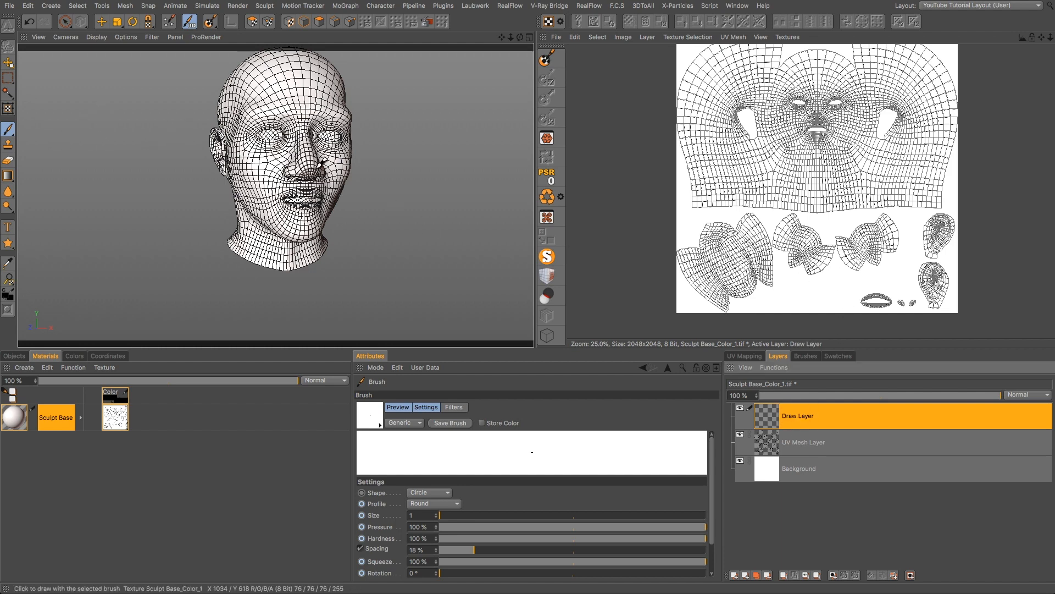
- Try painting a thin zigzag test stroke above one eye on the head model, undo it, and restore the Draw Layer
{"action": "scroll", "coordinate": [316, 162], "scroll_direction": "up", "scroll_amount": 5}
{"action": "left_click_drag", "start_coordinate": [309, 165], "coordinate": [292, 154], "text": "alt"}
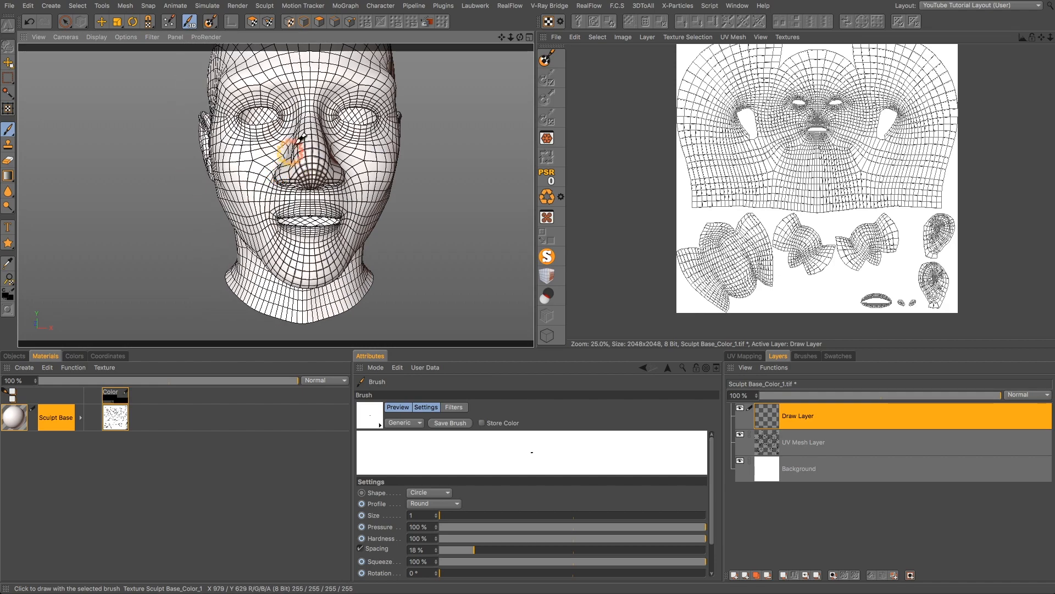
{"action": "scroll", "coordinate": [318, 94], "scroll_direction": "up", "scroll_amount": 5}
{"action": "left_click_drag", "start_coordinate": [501, 37], "coordinate": [497, 51]}
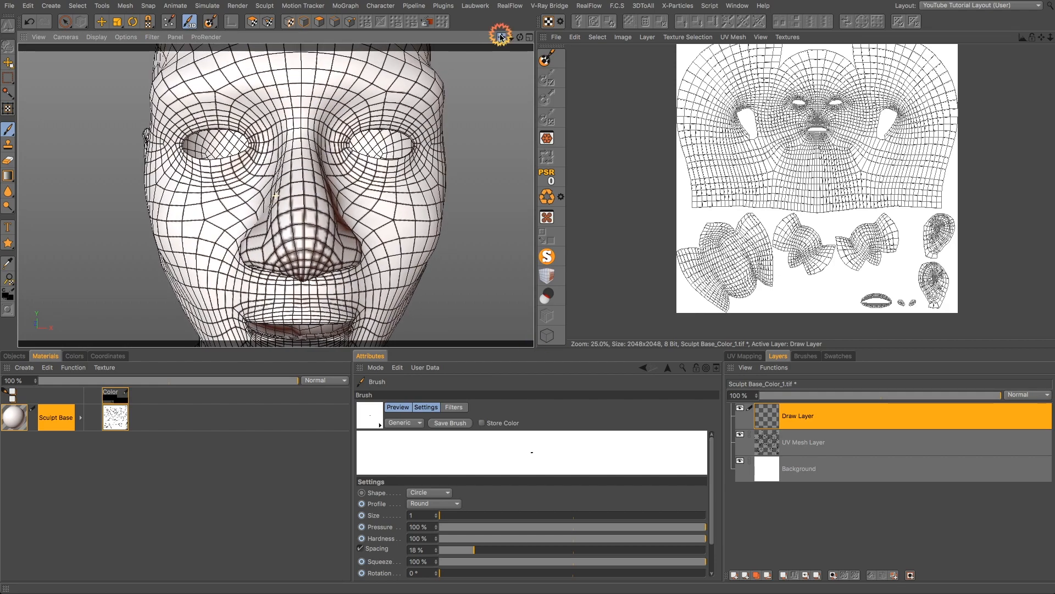
{"action": "left_click_drag", "start_coordinate": [303, 152], "coordinate": [280, 139], "text": "alt"}
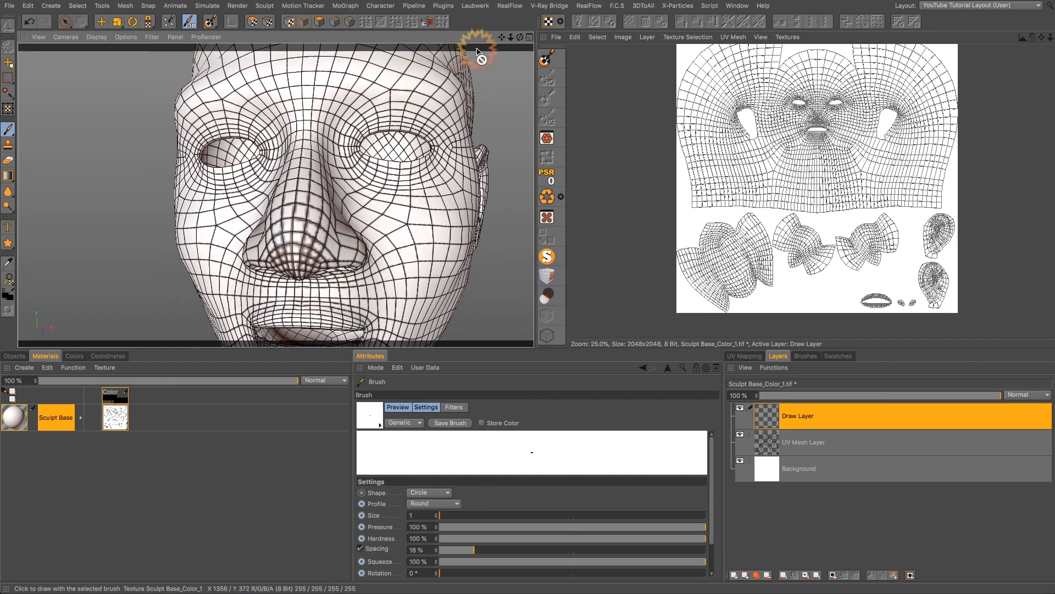
{"action": "left_click_drag", "start_coordinate": [501, 37], "coordinate": [534, 347]}
{"action": "mouse_move", "coordinate": [383, 99]}
{"action": "left_mouse_down", "text": "alt"}
{"action": "mouse_move", "coordinate": [365, 114]}
{"action": "mouse_move", "coordinate": [370, 129]}
{"action": "mouse_move", "coordinate": [413, 114]}
{"action": "mouse_move", "coordinate": [353, 144]}
{"action": "mouse_move", "coordinate": [280, 136]}
{"action": "left_mouse_up", "text": "alt"}
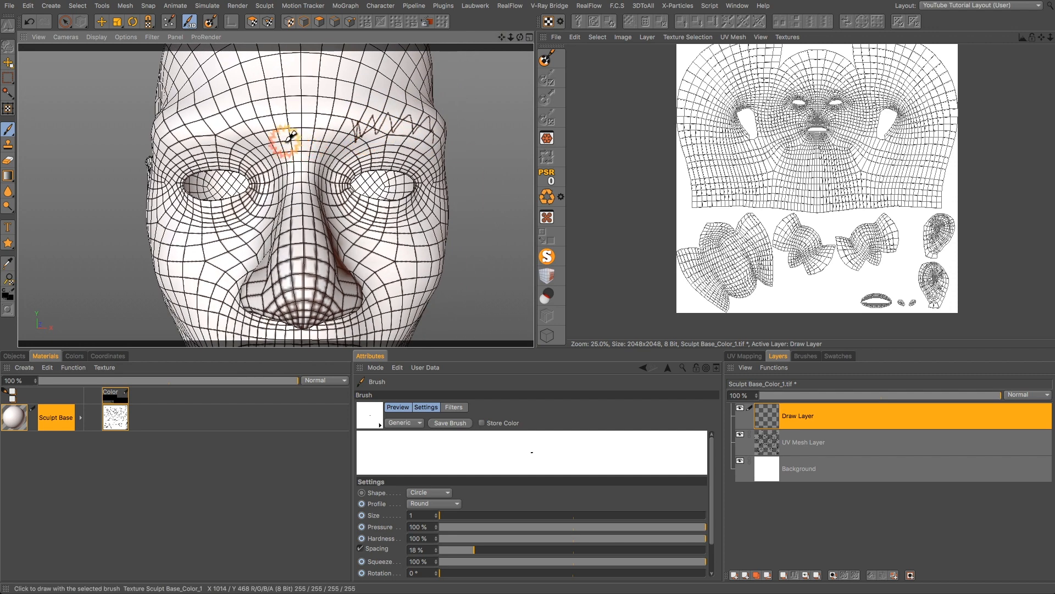
{"action": "key", "text": "super+z"}
{"action": "key", "text": "super+z"}
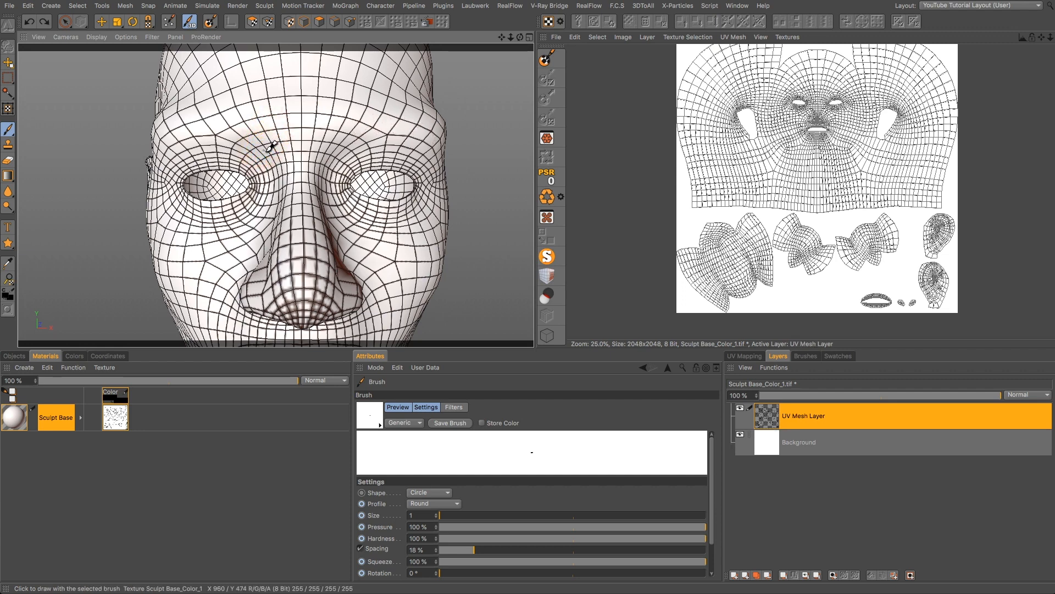
{"action": "key", "text": "super+y"}
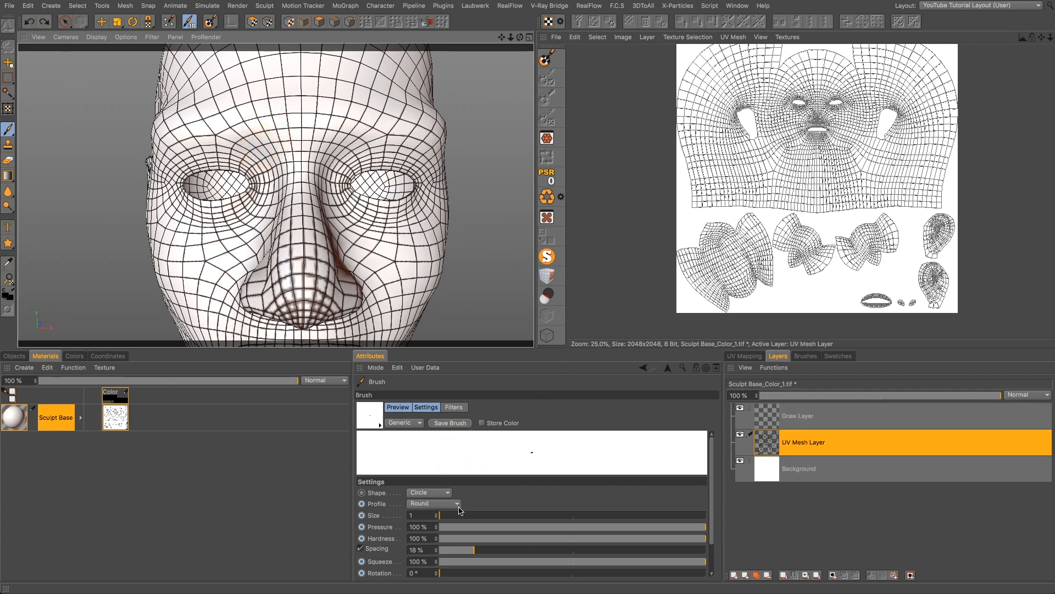
- Set the brush size to 24 and paint a thick line from the head's right ear down and up the temple to the forehead
{"action": "left_click_drag", "start_coordinate": [461, 518], "coordinate": [504, 518]}
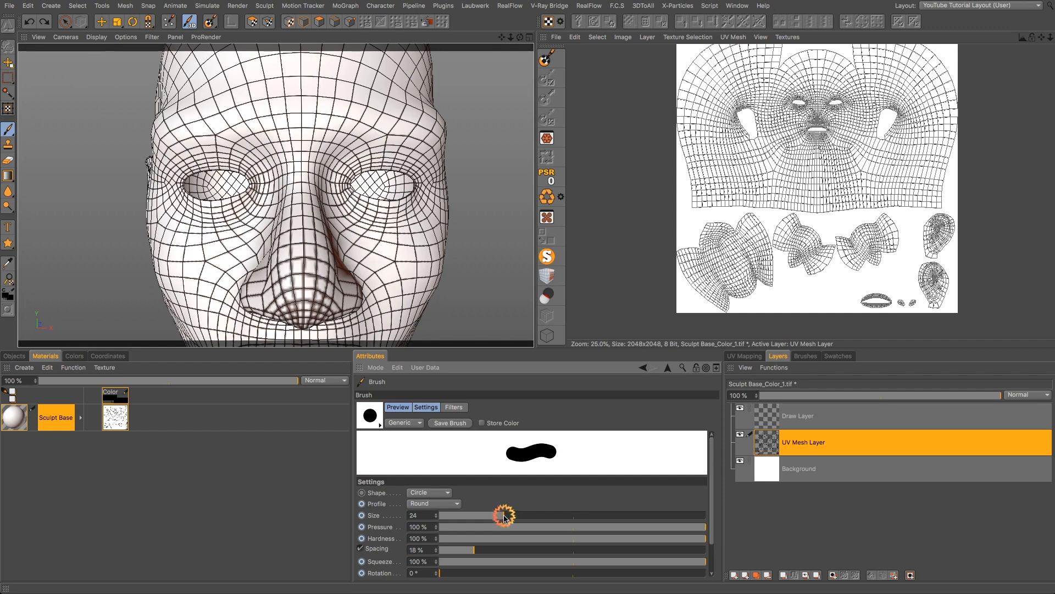
{"action": "left_click_drag", "start_coordinate": [375, 149], "coordinate": [365, 147], "text": "alt"}
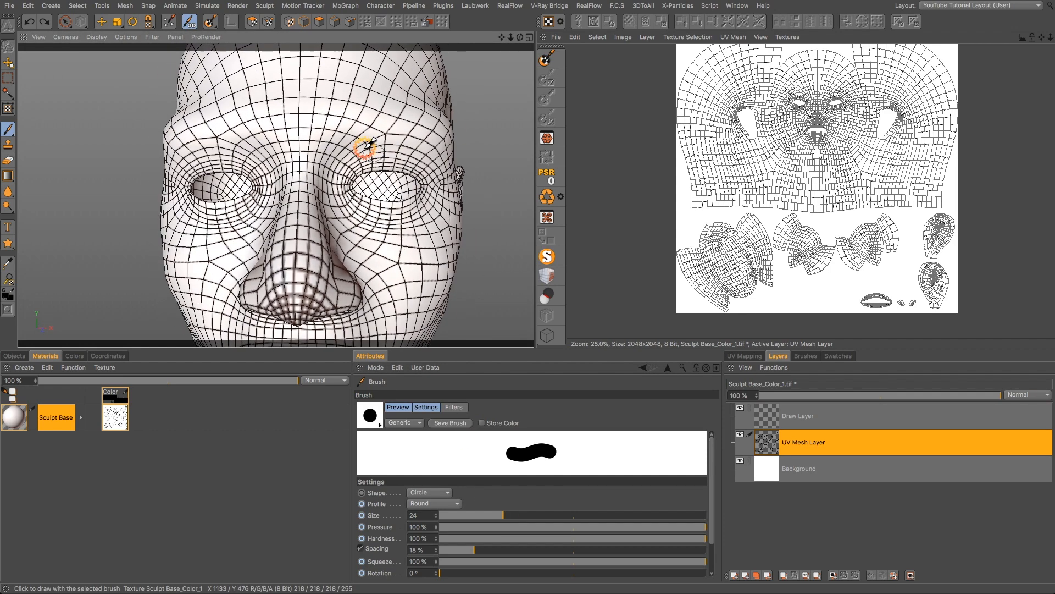
{"action": "scroll", "coordinate": [374, 147], "scroll_direction": "down", "scroll_amount": 3}
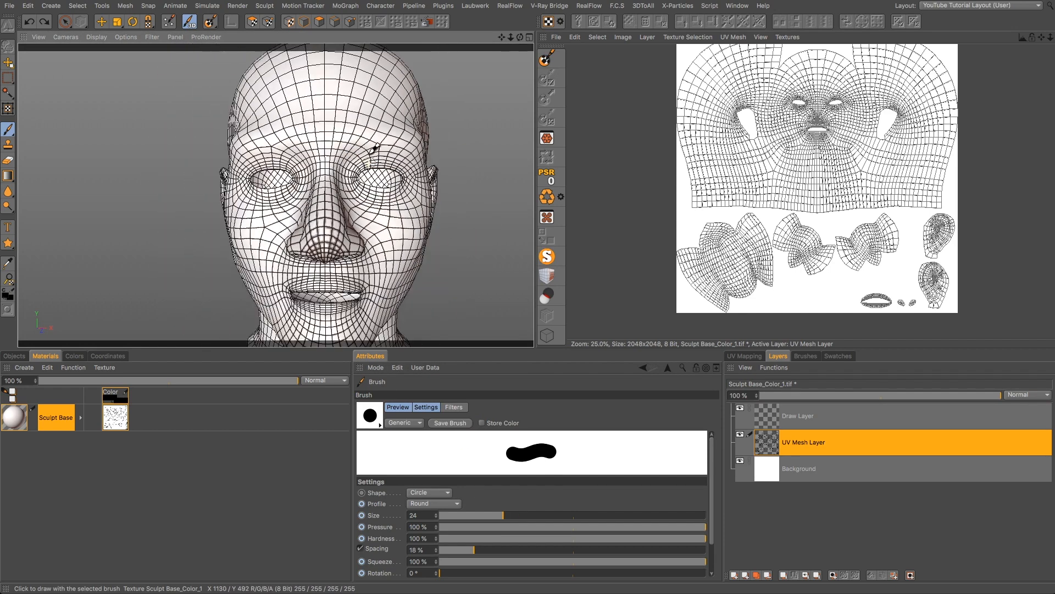
{"action": "left_click_drag", "start_coordinate": [501, 37], "coordinate": [532, 346]}
{"action": "left_click_drag", "start_coordinate": [379, 153], "coordinate": [382, 173], "text": "alt"}
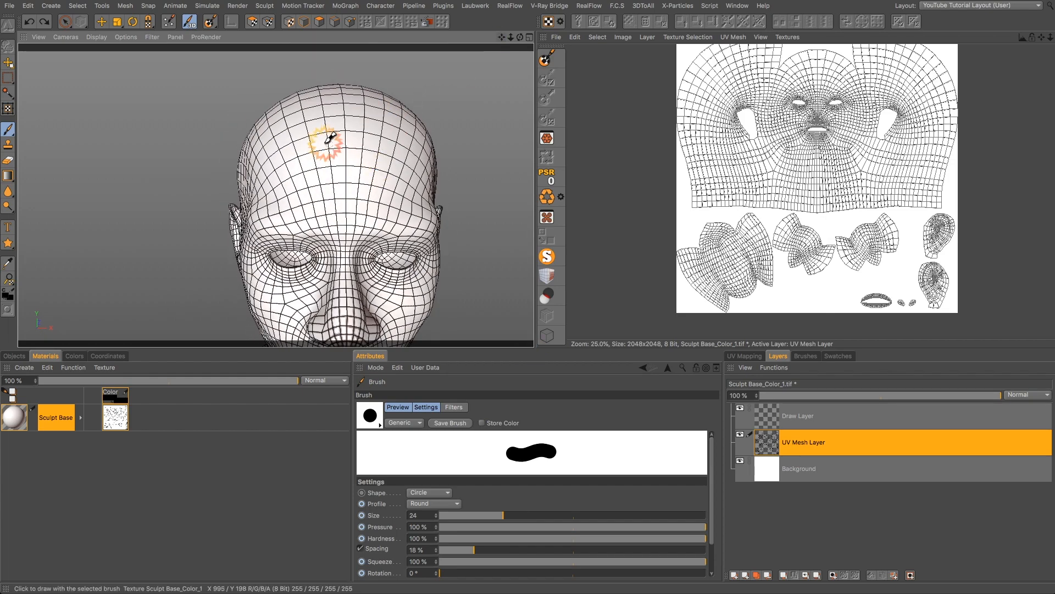
{"action": "left_click_drag", "start_coordinate": [289, 134], "coordinate": [329, 205], "text": "alt"}
{"action": "scroll", "coordinate": [290, 226], "scroll_direction": "down", "scroll_amount": 2}
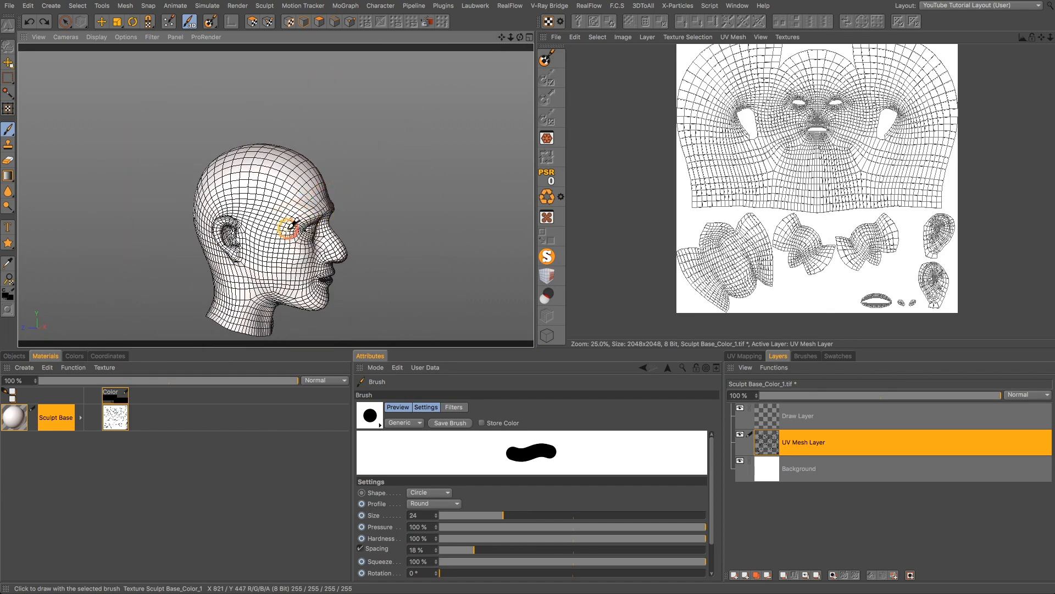
{"action": "left_click_drag", "start_coordinate": [255, 247], "coordinate": [258, 245], "text": "alt"}
{"action": "scroll", "coordinate": [257, 244], "scroll_direction": "up", "scroll_amount": 3}
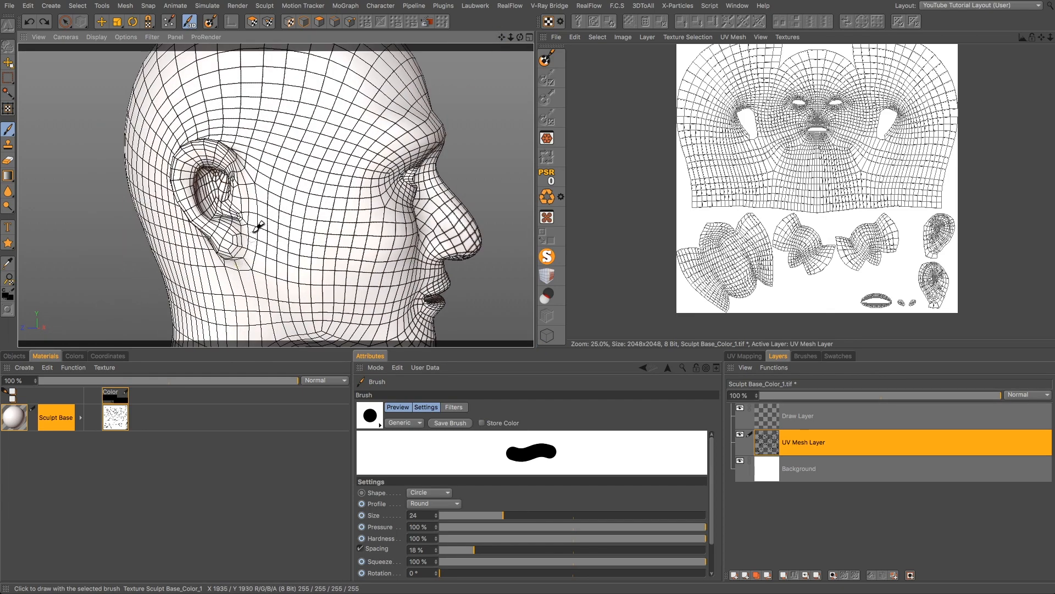
{"action": "mouse_move", "coordinate": [247, 165]}
{"action": "left_mouse_down"}
{"action": "mouse_move", "coordinate": [257, 242]}
{"action": "mouse_move", "coordinate": [289, 256]}
{"action": "mouse_move", "coordinate": [324, 128]}
{"action": "left_mouse_up"}
{"action": "left_click_drag", "start_coordinate": [501, 37], "coordinate": [495, 108]}
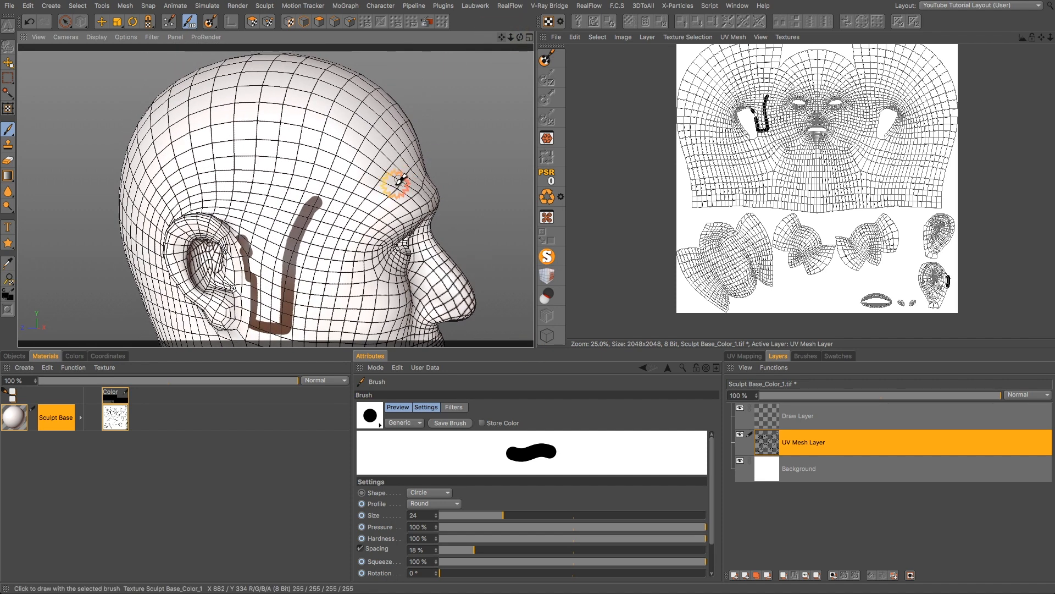
{"action": "left_click_drag", "start_coordinate": [321, 192], "coordinate": [321, 110]}
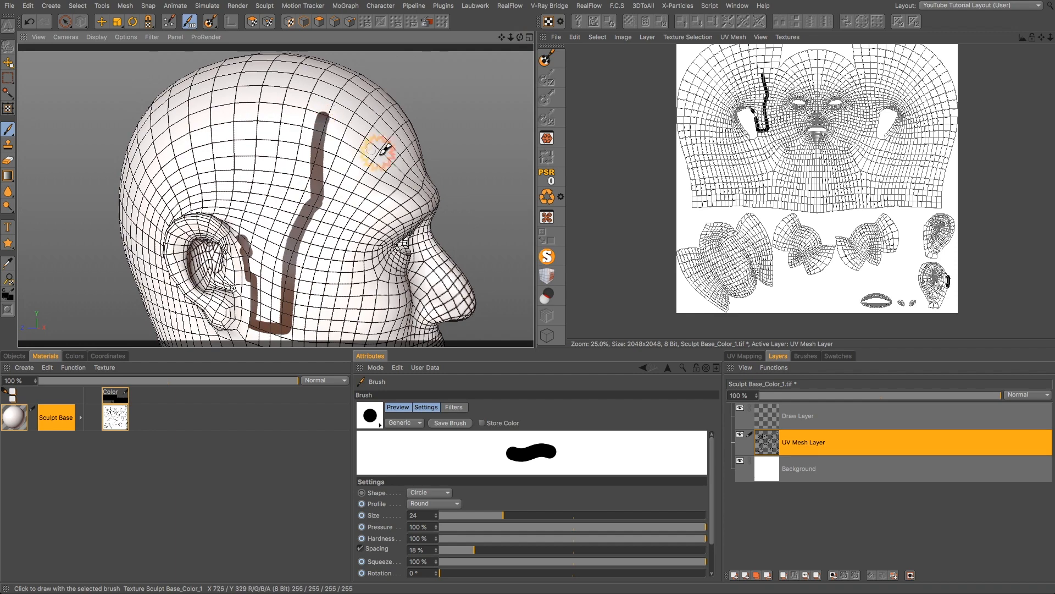
- Continue the painted hairline from the right temple across the upper forehead to the head's left side
{"action": "mouse_move", "coordinate": [376, 149]}
{"action": "left_mouse_down", "text": "alt"}
{"action": "mouse_move", "coordinate": [242, 179]}
{"action": "mouse_move", "coordinate": [318, 157]}
{"action": "left_mouse_up", "text": "alt"}
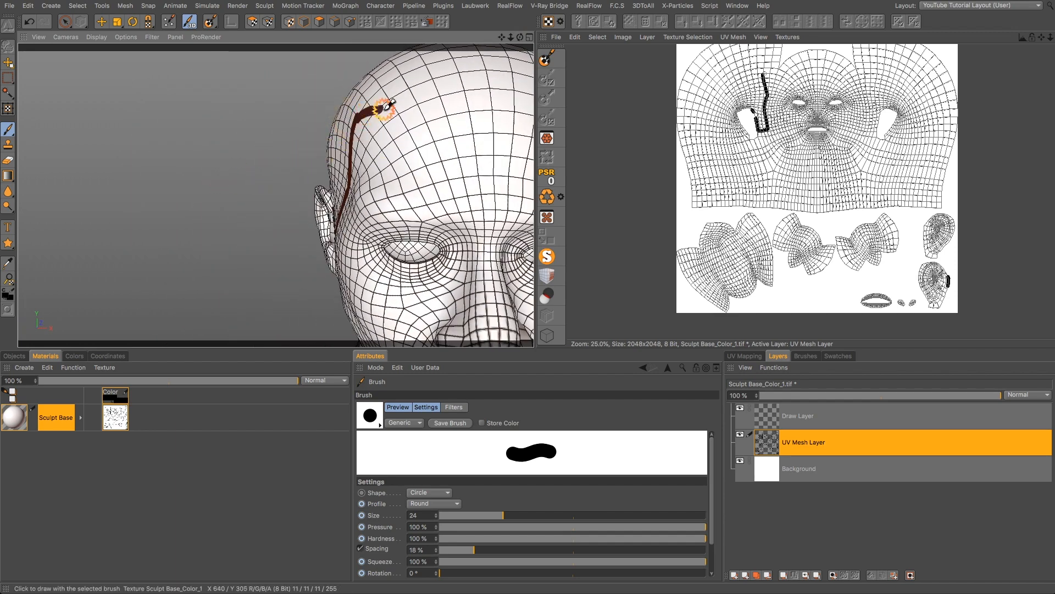
{"action": "mouse_move", "coordinate": [384, 109]}
{"action": "left_mouse_down"}
{"action": "mouse_move", "coordinate": [430, 117]}
{"action": "mouse_move", "coordinate": [438, 130]}
{"action": "left_mouse_up"}
{"action": "scroll", "coordinate": [429, 169], "scroll_direction": "down", "scroll_amount": 4}
{"action": "left_click_drag", "start_coordinate": [501, 37], "coordinate": [533, 349]}
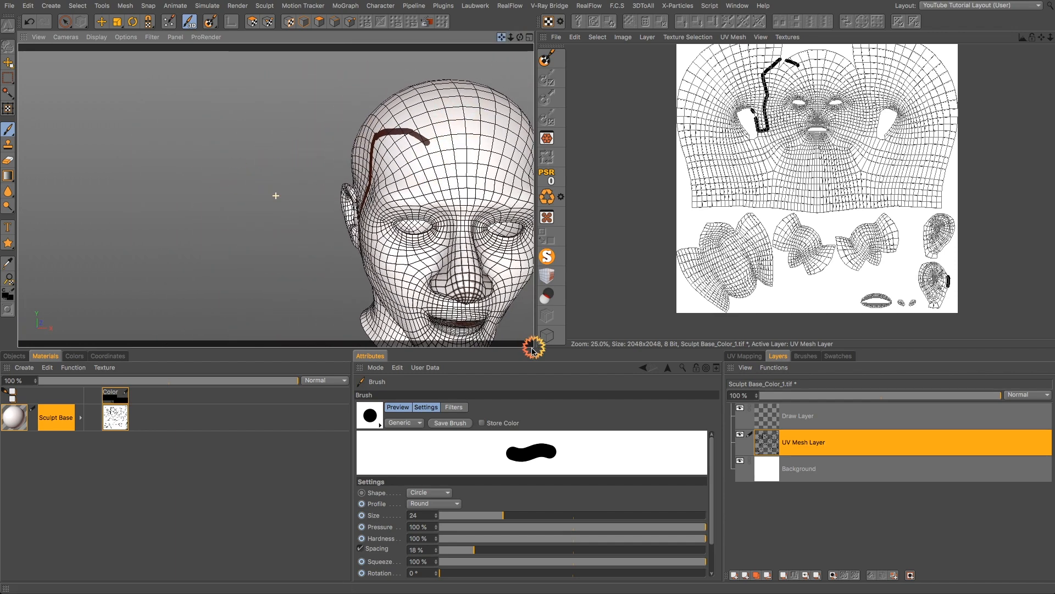
{"action": "middle_click_drag", "start_coordinate": [532, 352], "coordinate": [383, 175], "text": "alt"}
{"action": "mouse_move", "coordinate": [329, 201]}
{"action": "left_mouse_down"}
{"action": "mouse_move", "coordinate": [363, 209]}
{"action": "mouse_move", "coordinate": [431, 193]}
{"action": "left_mouse_up"}
{"action": "left_click_drag", "start_coordinate": [390, 220], "coordinate": [431, 219], "text": "alt"}
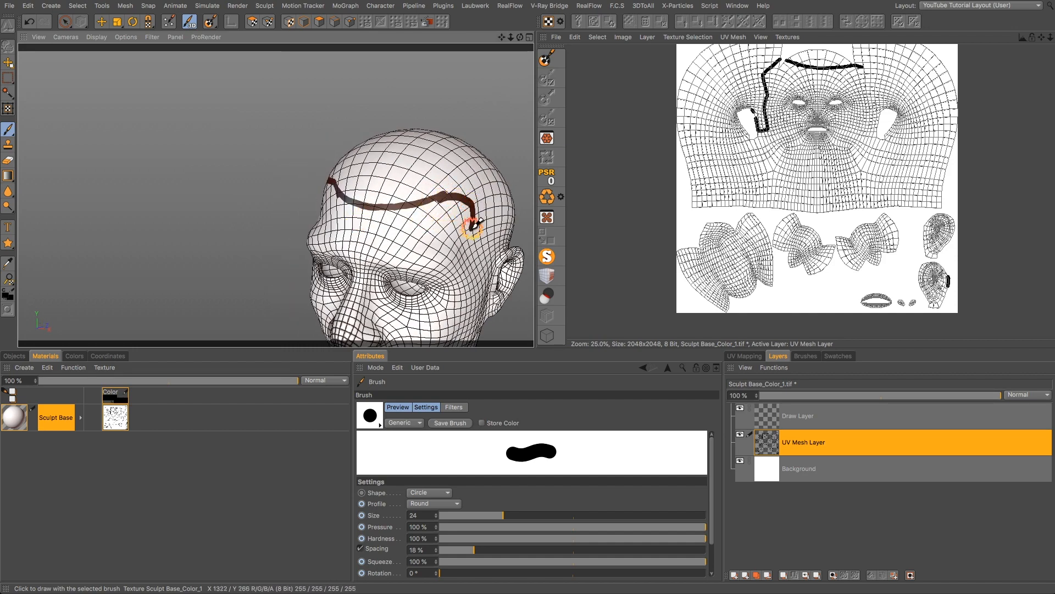
- Extend the hairline down the left temple and hook it up to the front of the left ear
{"action": "left_click_drag", "start_coordinate": [473, 227], "coordinate": [473, 232]}
{"action": "left_click_drag", "start_coordinate": [478, 240], "coordinate": [427, 242], "text": "alt"}
{"action": "mouse_move", "coordinate": [515, 66]}
{"action": "middle_mouse_down", "text": "alt"}
{"action": "mouse_move", "coordinate": [532, 346]}
{"action": "mouse_move", "coordinate": [492, 323]}
{"action": "middle_mouse_up", "text": "alt"}
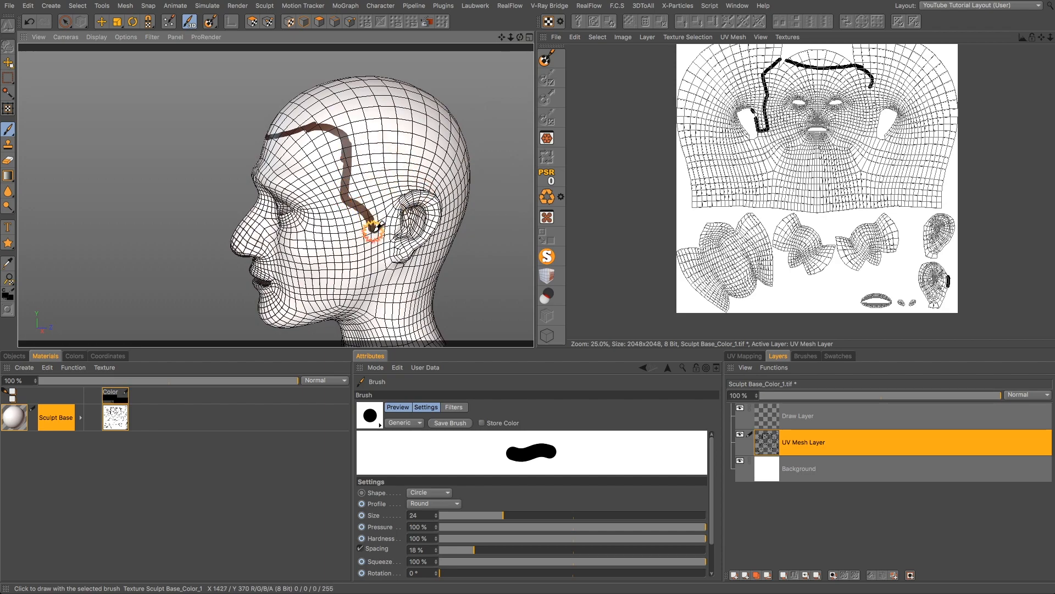
{"action": "mouse_move", "coordinate": [383, 243]}
{"action": "left_mouse_down", "text": "alt"}
{"action": "mouse_move", "coordinate": [377, 235]}
{"action": "mouse_move", "coordinate": [447, 235]}
{"action": "mouse_move", "coordinate": [704, 357]}
{"action": "mouse_move", "coordinate": [488, 242]}
{"action": "mouse_move", "coordinate": [457, 247]}
{"action": "mouse_move", "coordinate": [517, 229]}
{"action": "mouse_move", "coordinate": [193, 245]}
{"action": "mouse_move", "coordinate": [324, 231]}
{"action": "left_mouse_up", "text": "alt"}
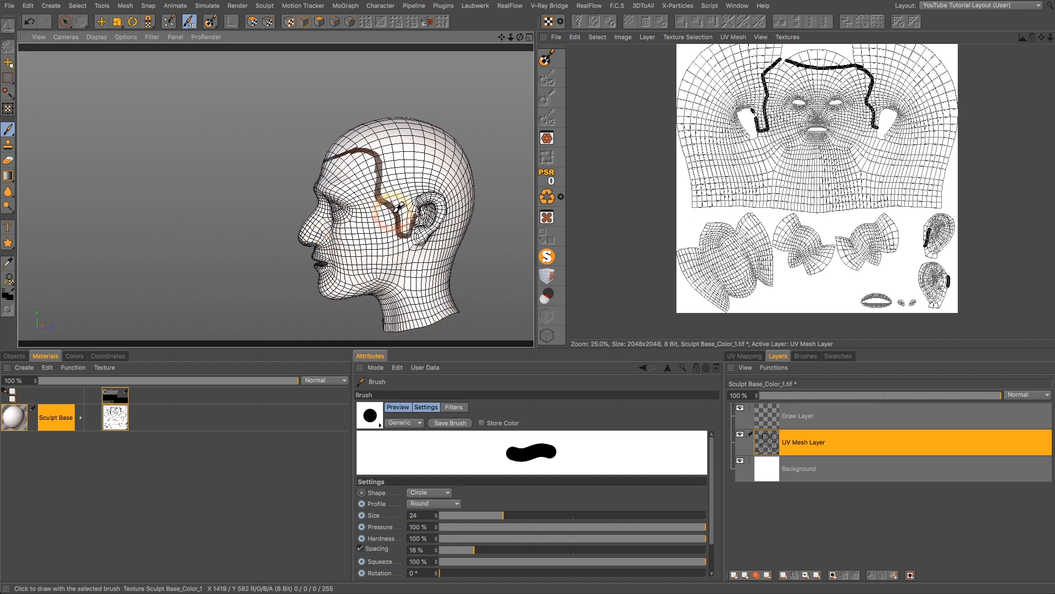
{"action": "scroll", "coordinate": [395, 211], "scroll_direction": "up", "scroll_amount": 5}
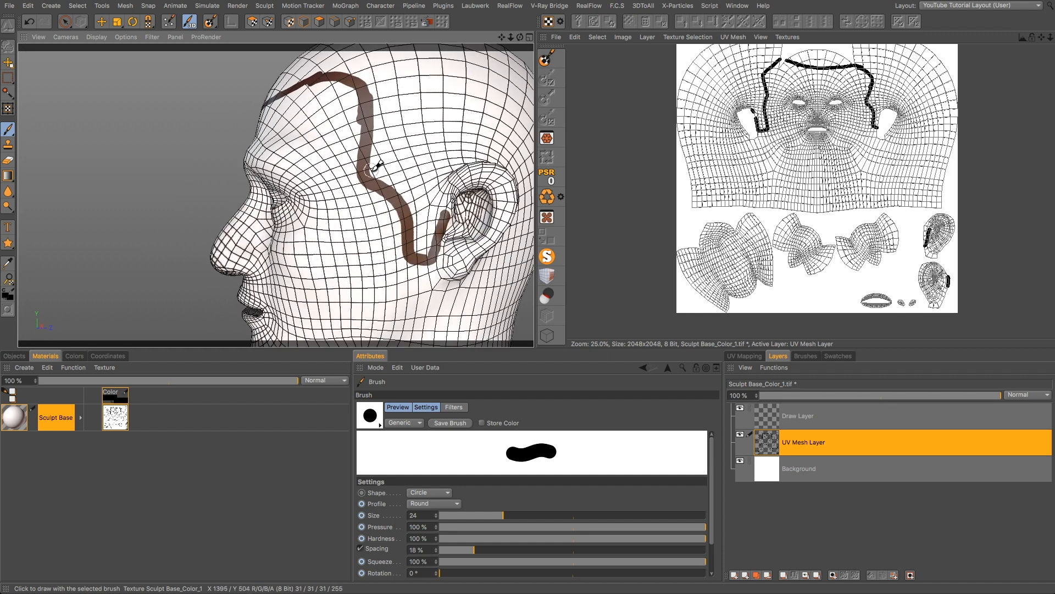
{"action": "scroll", "coordinate": [377, 169], "scroll_direction": "down", "scroll_amount": 2}
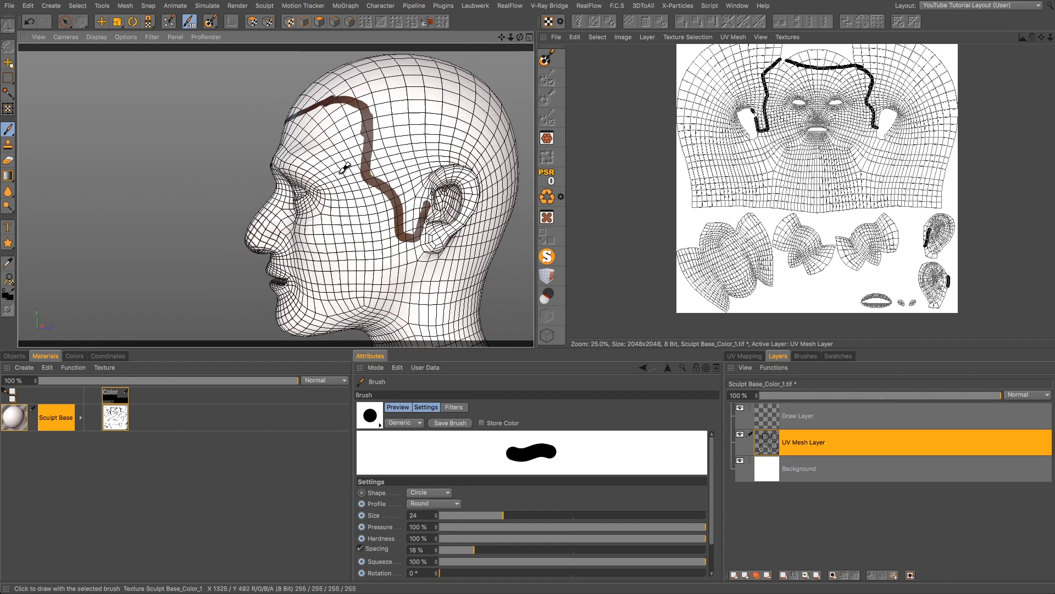
- Thicken the painted hairline across the forehead and along the left temple with additional strokes
{"action": "left_click_drag", "start_coordinate": [337, 181], "coordinate": [111, 153], "text": "alt"}
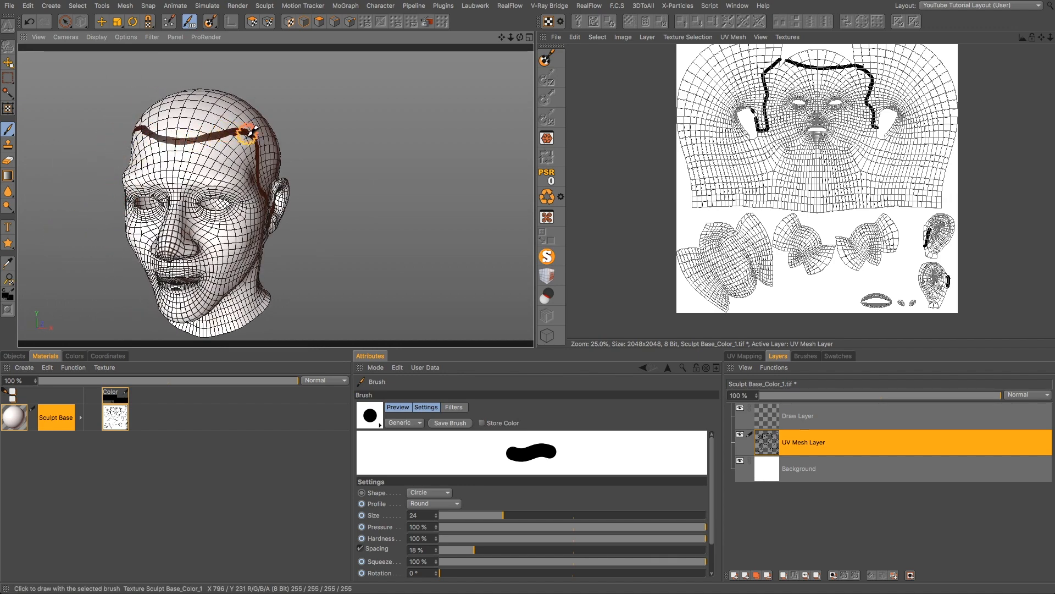
{"action": "left_click_drag", "start_coordinate": [250, 132], "coordinate": [116, 165], "text": "alt"}
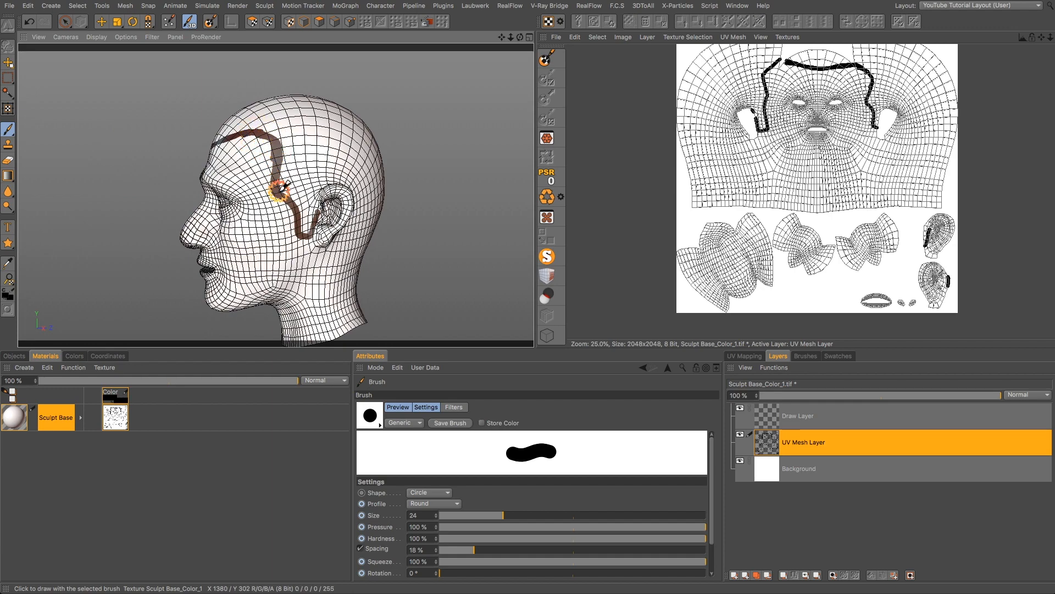
{"action": "left_click_drag", "start_coordinate": [255, 229], "coordinate": [286, 254], "text": "alt"}
{"action": "left_click_drag", "start_coordinate": [217, 273], "coordinate": [285, 265], "text": "alt"}
- Paint a thick arched eyebrow above each eye
{"action": "scroll", "coordinate": [273, 257], "scroll_direction": "up", "scroll_amount": 10}
{"action": "scroll", "coordinate": [275, 258], "scroll_direction": "down", "scroll_amount": 5}
{"action": "left_click_drag", "start_coordinate": [503, 38], "coordinate": [499, 99]}
{"action": "scroll", "coordinate": [360, 136], "scroll_direction": "up", "scroll_amount": 5}
{"action": "scroll", "coordinate": [364, 136], "scroll_direction": "up", "scroll_amount": 2}
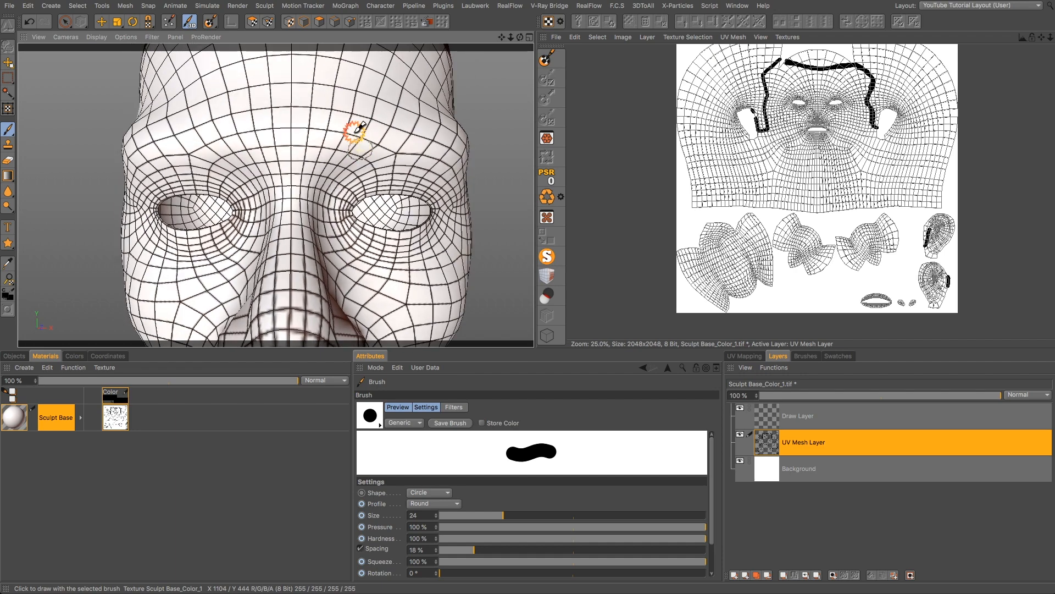
{"action": "left_click_drag", "start_coordinate": [363, 138], "coordinate": [441, 131]}
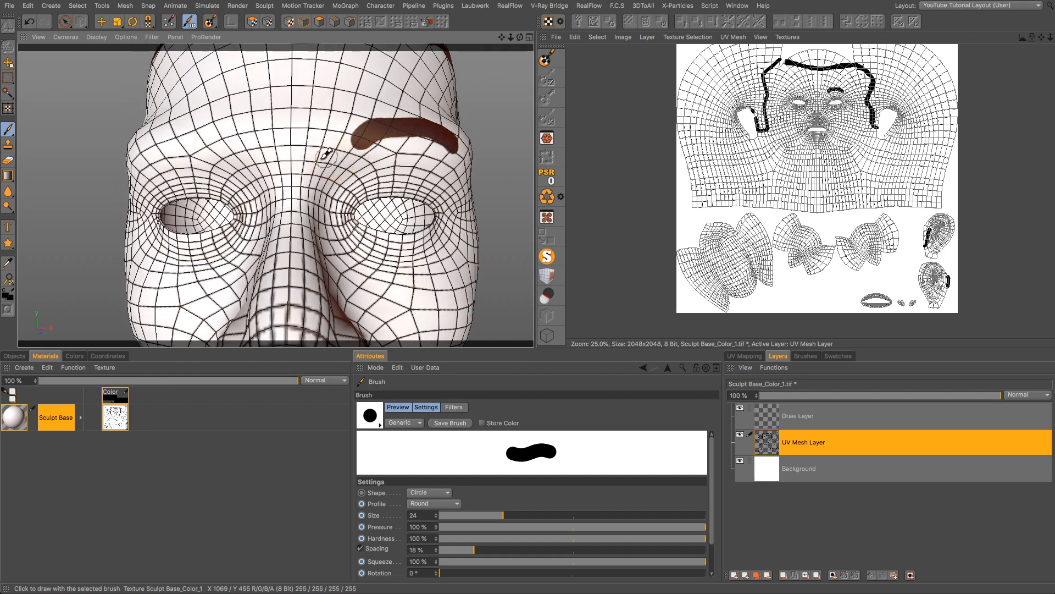
{"action": "mouse_move", "coordinate": [330, 153]}
{"action": "left_mouse_down", "text": "alt"}
{"action": "mouse_move", "coordinate": [122, 131]}
{"action": "mouse_move", "coordinate": [104, 141]}
{"action": "left_mouse_up", "text": "alt"}
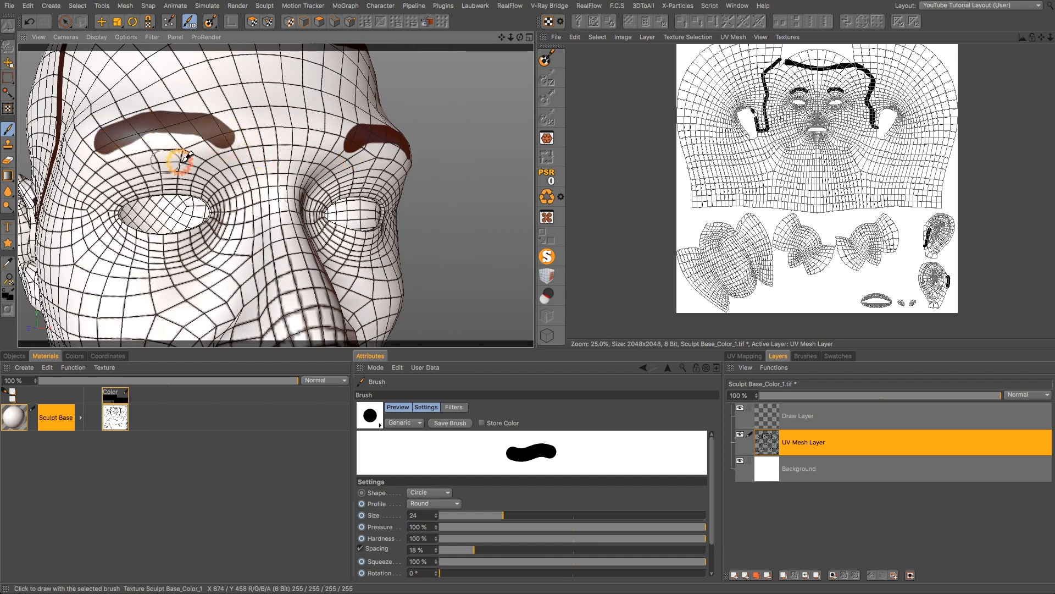
{"action": "left_click_drag", "start_coordinate": [238, 168], "coordinate": [184, 165], "text": "alt"}
{"action": "left_click_drag", "start_coordinate": [380, 136], "coordinate": [323, 140], "text": "alt"}
{"action": "left_click_drag", "start_coordinate": [477, 132], "coordinate": [531, 150]}
{"action": "scroll", "coordinate": [407, 137], "scroll_direction": "down", "scroll_amount": 10}
- Paint a thick line down each side of the nose and fill in the nose tip
{"action": "left_click_drag", "start_coordinate": [404, 175], "coordinate": [457, 179], "text": "alt"}
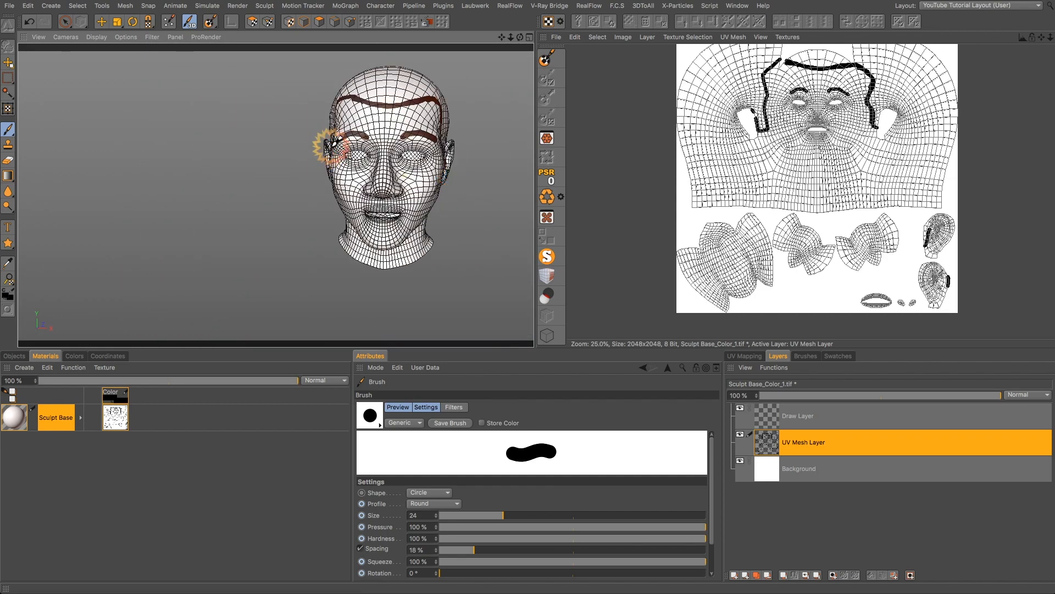
{"action": "scroll", "coordinate": [356, 154], "scroll_direction": "up", "scroll_amount": 6}
{"action": "left_click_drag", "start_coordinate": [384, 165], "coordinate": [318, 196], "text": "alt"}
{"action": "scroll", "coordinate": [444, 213], "scroll_direction": "up", "scroll_amount": 8}
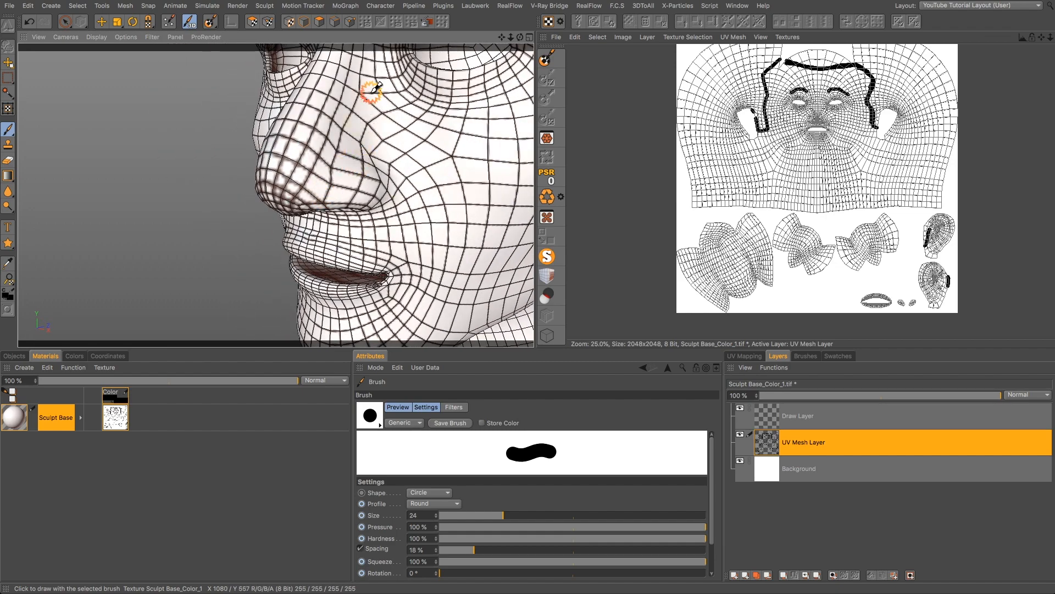
{"action": "mouse_move", "coordinate": [371, 92]}
{"action": "left_mouse_down"}
{"action": "mouse_move", "coordinate": [368, 152]}
{"action": "mouse_move", "coordinate": [384, 165]}
{"action": "mouse_move", "coordinate": [482, 175]}
{"action": "left_mouse_up"}
{"action": "scroll", "coordinate": [368, 157], "scroll_direction": "down", "scroll_amount": 4}
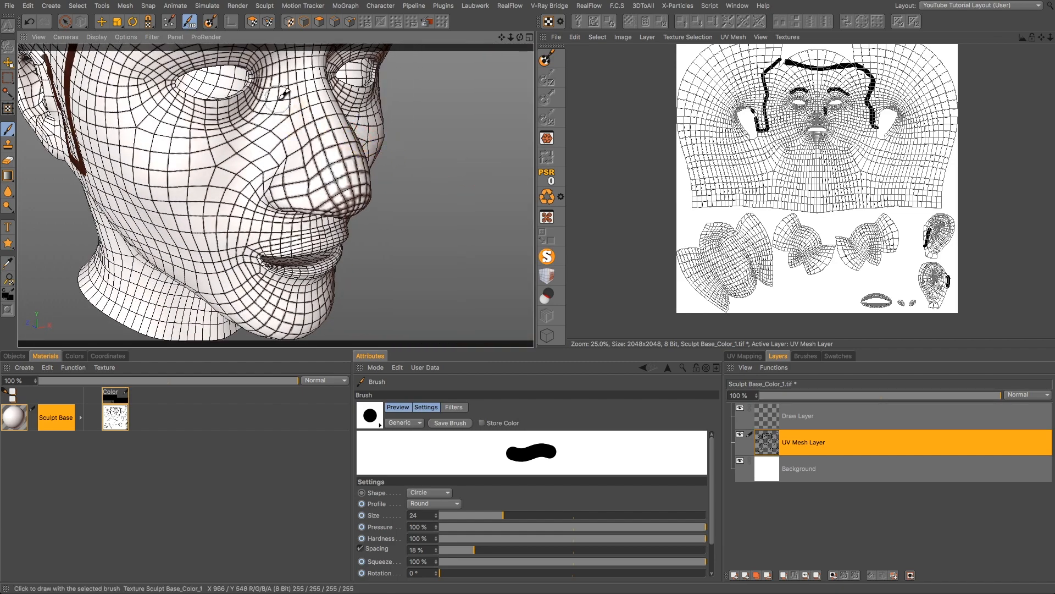
{"action": "mouse_move", "coordinate": [278, 100]}
{"action": "left_mouse_down"}
{"action": "mouse_move", "coordinate": [278, 167]}
{"action": "mouse_move", "coordinate": [262, 176]}
{"action": "left_mouse_up"}
{"action": "mouse_move", "coordinate": [366, 198]}
{"action": "left_mouse_down", "text": "alt"}
{"action": "mouse_move", "coordinate": [351, 187]}
{"action": "mouse_move", "coordinate": [325, 192]}
{"action": "left_mouse_up", "text": "alt"}
{"action": "scroll", "coordinate": [351, 190], "scroll_direction": "down", "scroll_amount": 5}
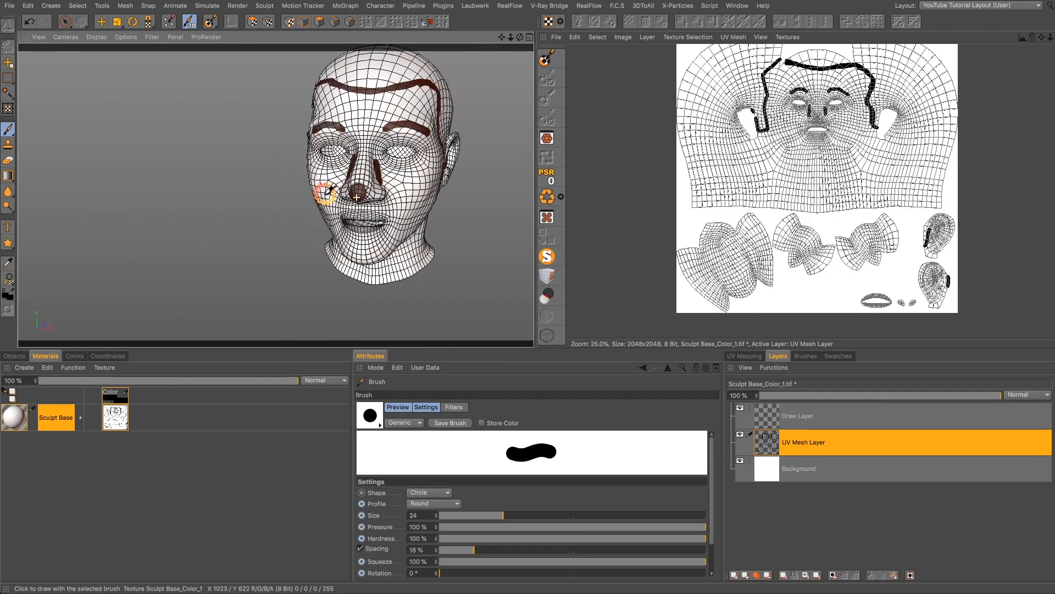
- Reduce the brush size to 2 and paint thin zigzag lashes below and above the head's left eye
{"action": "left_click", "coordinate": [471, 515]}
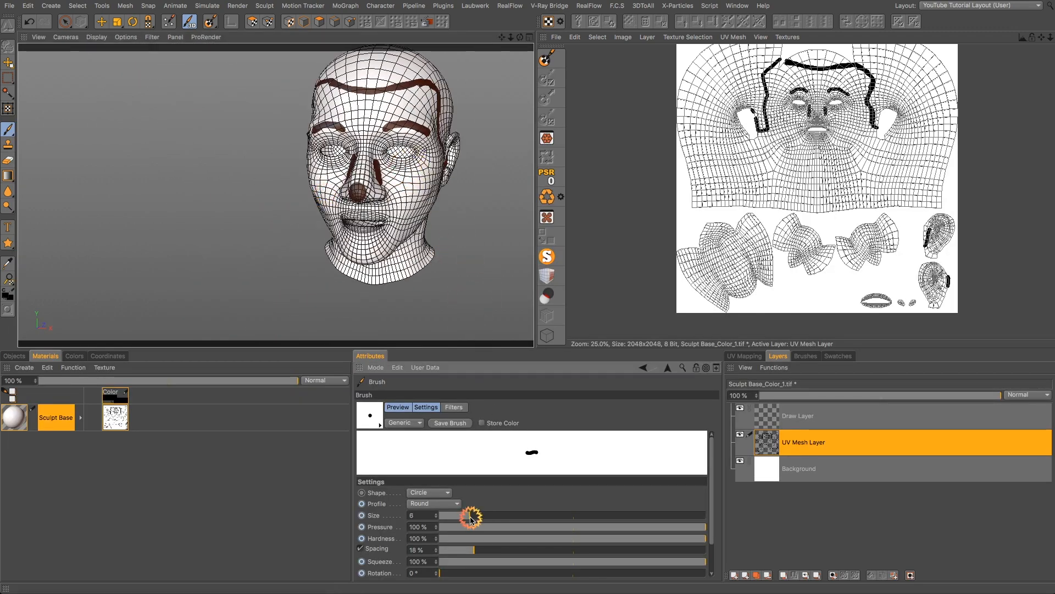
{"action": "scroll", "coordinate": [407, 149], "scroll_direction": "up", "scroll_amount": 10}
{"action": "scroll", "coordinate": [411, 198], "scroll_direction": "down", "scroll_amount": 4}
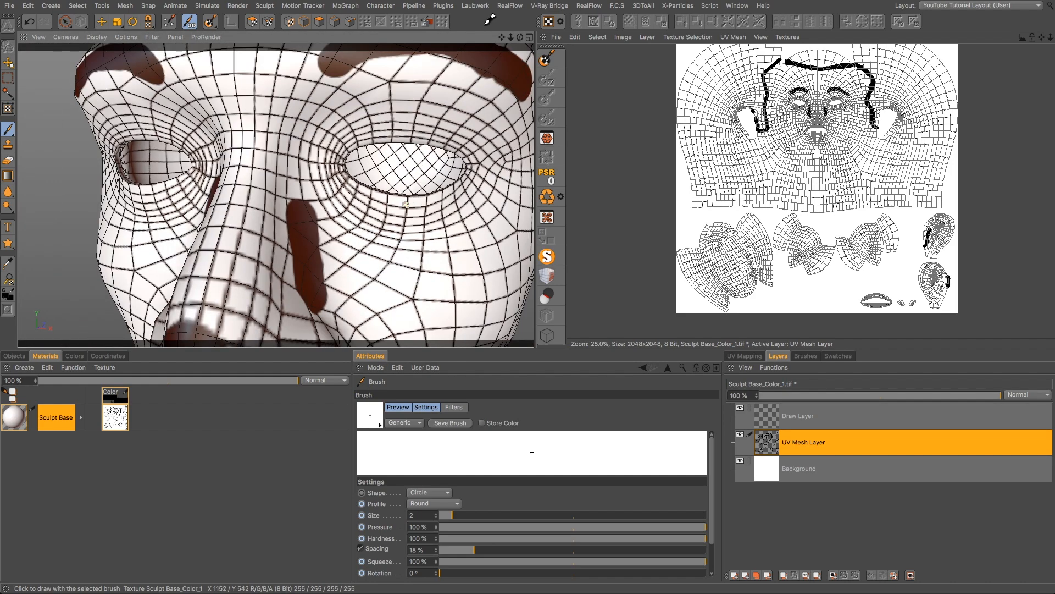
{"action": "middle_click_drag", "start_coordinate": [408, 204], "coordinate": [390, 232], "text": "alt"}
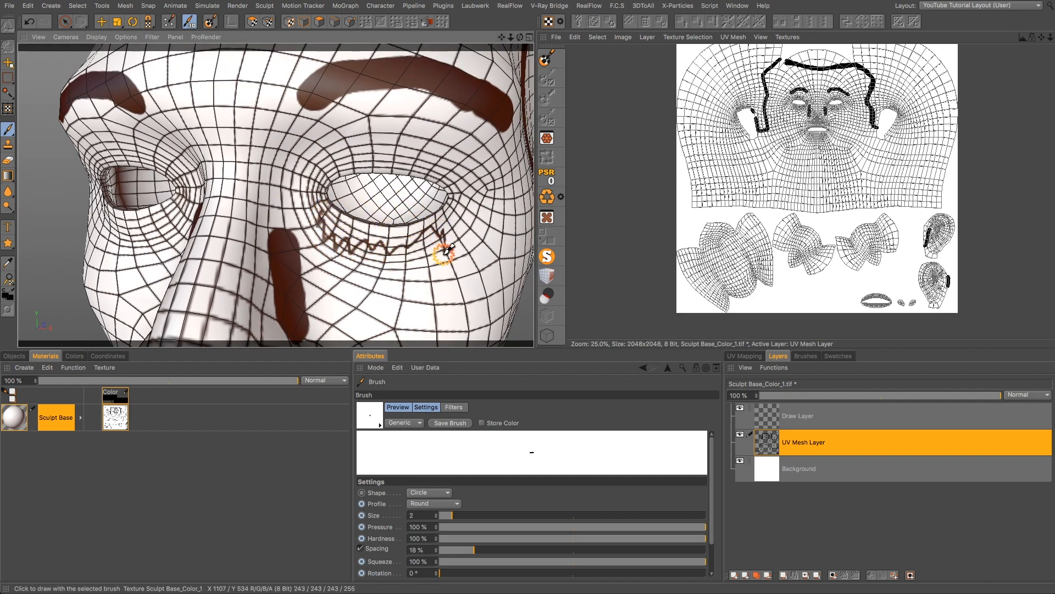
{"action": "left_click_drag", "start_coordinate": [341, 172], "coordinate": [321, 154], "text": "alt"}
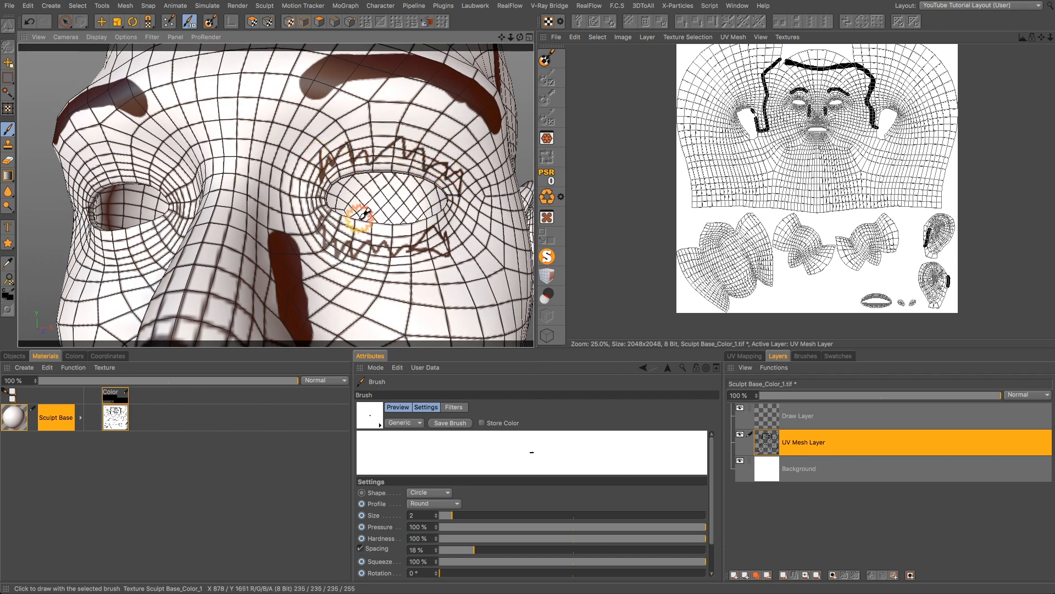
{"action": "scroll", "coordinate": [363, 216], "scroll_direction": "down", "scroll_amount": 10}
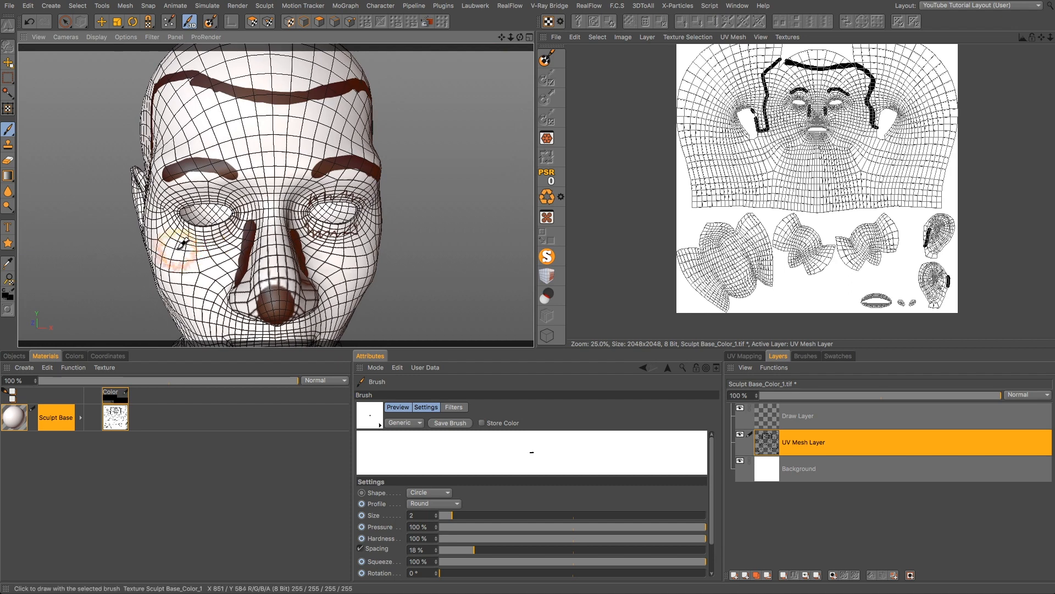
- Paint matching zigzag lashes below and above the right eye and check the painted lines up close
{"action": "scroll", "coordinate": [183, 242], "scroll_direction": "up", "scroll_amount": 10}
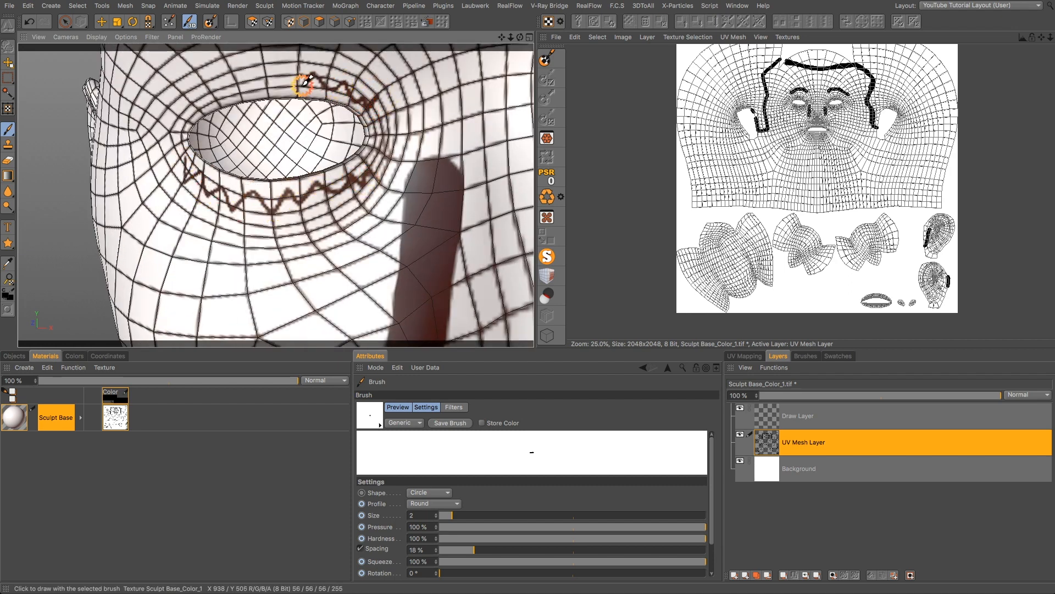
{"action": "scroll", "coordinate": [230, 207], "scroll_direction": "down", "scroll_amount": 10}
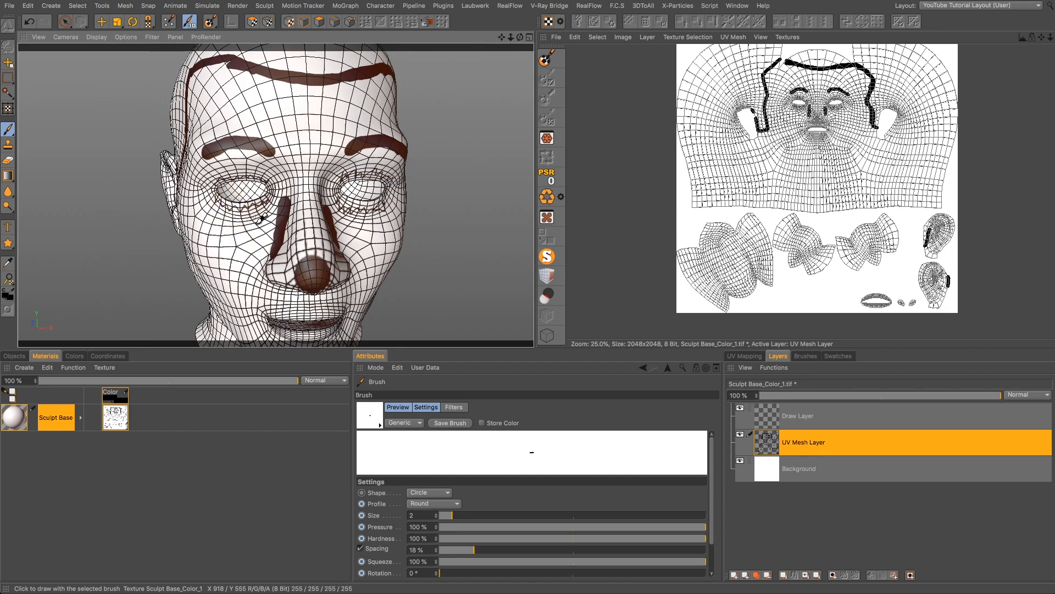
{"action": "scroll", "coordinate": [265, 166], "scroll_direction": "up", "scroll_amount": 10}
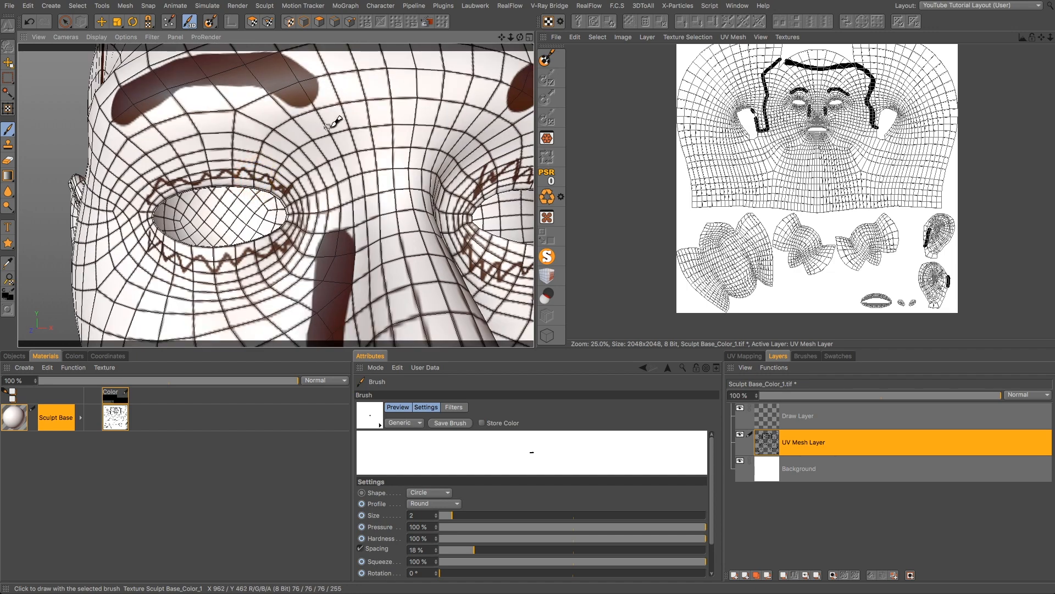
{"action": "scroll", "coordinate": [148, 194], "scroll_direction": "down", "scroll_amount": 10}
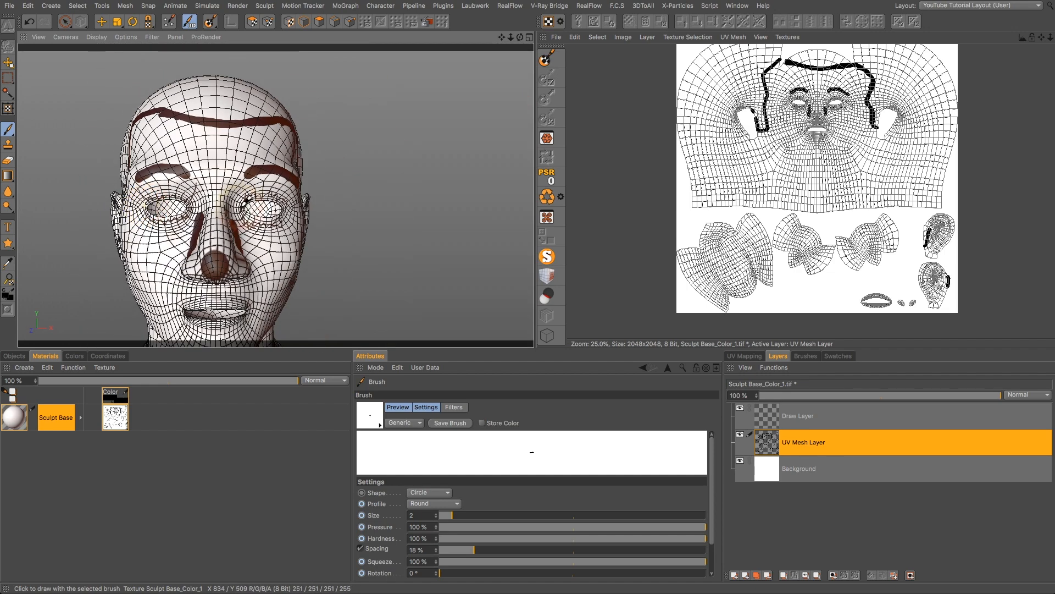
{"action": "scroll", "coordinate": [401, 224], "scroll_direction": "up", "scroll_amount": 12}
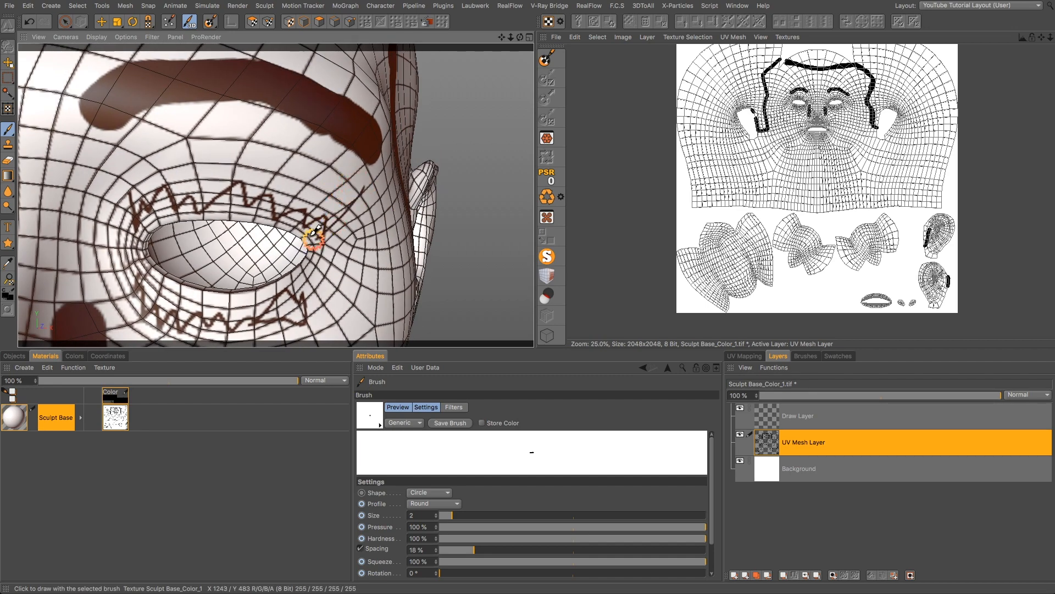
{"action": "scroll", "coordinate": [139, 212], "scroll_direction": "down", "scroll_amount": 10}
{"action": "left_click_drag", "start_coordinate": [56, 160], "coordinate": [133, 177], "text": "alt"}
{"action": "scroll", "coordinate": [85, 155], "scroll_direction": "up", "scroll_amount": 10}
{"action": "scroll", "coordinate": [123, 188], "scroll_direction": "down", "scroll_amount": 5}
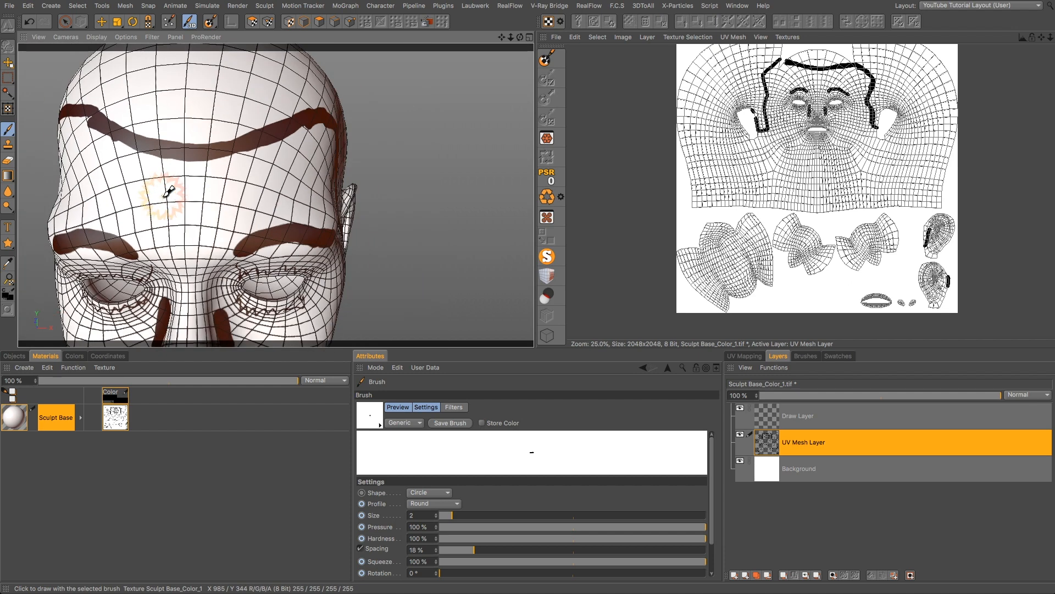
- Undo the last stroke, set the brush size to 8 and paint a cross on the centre of the forehead
{"action": "key", "text": "ctrl+z"}
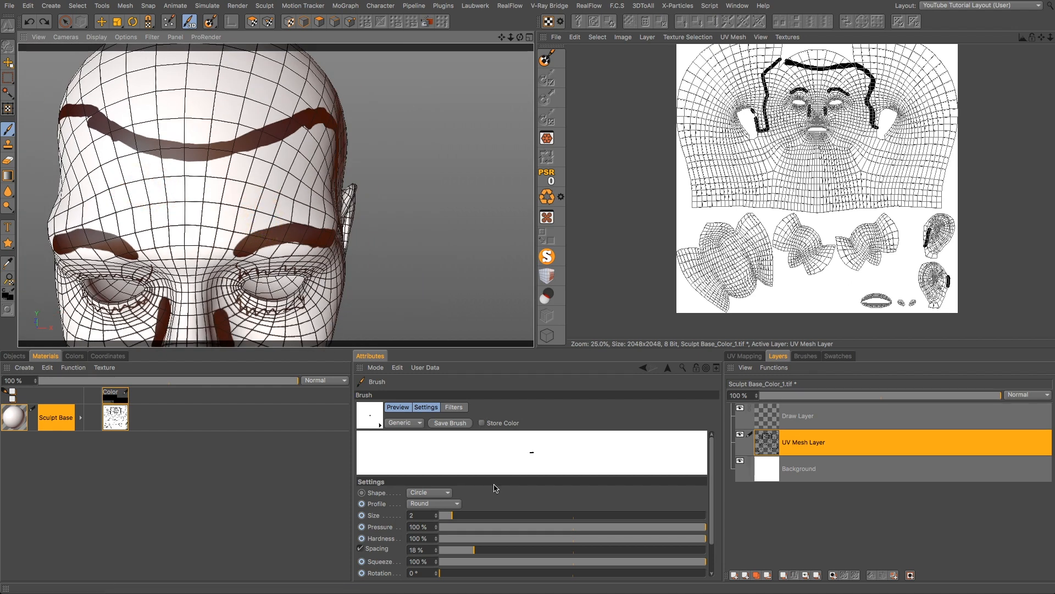
{"action": "left_click", "coordinate": [476, 518]}
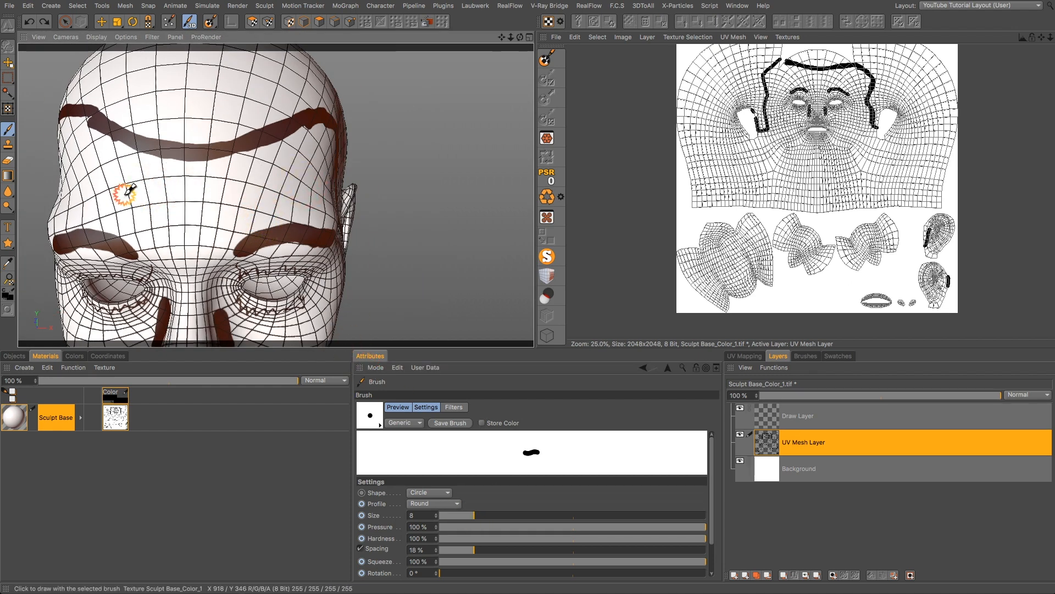
{"action": "left_click_drag", "start_coordinate": [124, 194], "coordinate": [243, 193]}
{"action": "scroll", "coordinate": [187, 234], "scroll_direction": "down", "scroll_amount": 5}
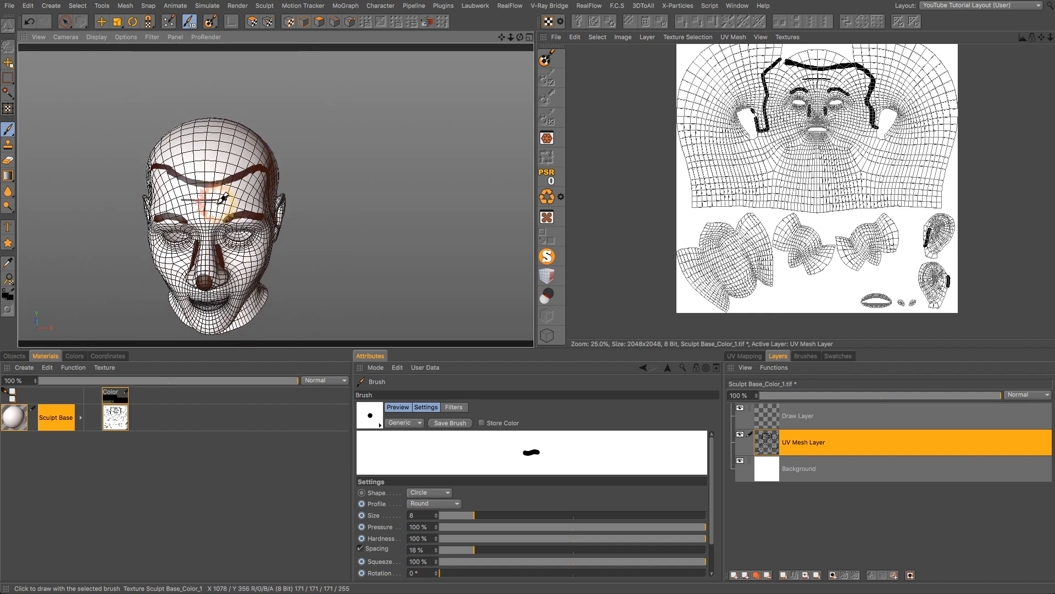
{"action": "scroll", "coordinate": [215, 292], "scroll_direction": "up", "scroll_amount": 5}
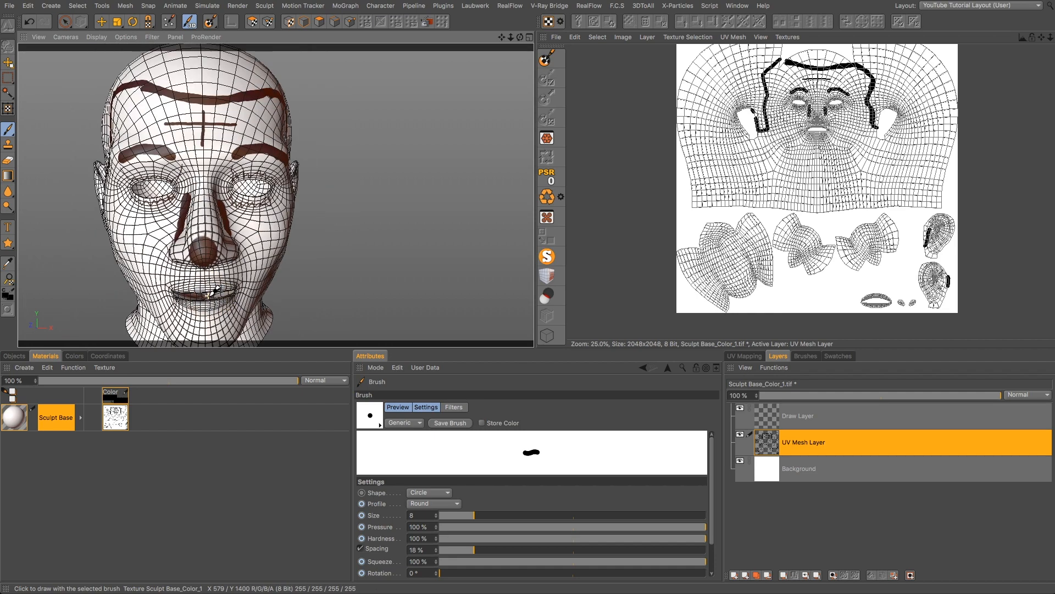
- Paint an upward-curving line along the chin and a cross between it and the lower lip
{"action": "right_click_drag", "start_coordinate": [213, 315], "coordinate": [286, 305], "text": "alt"}
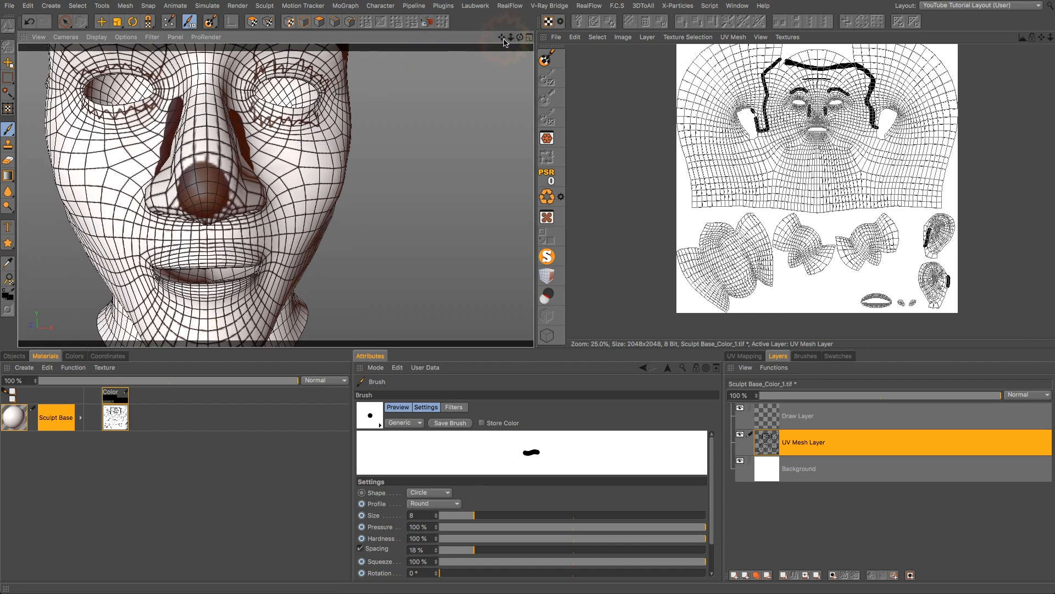
{"action": "left_click_drag", "start_coordinate": [502, 37], "coordinate": [504, 40]}
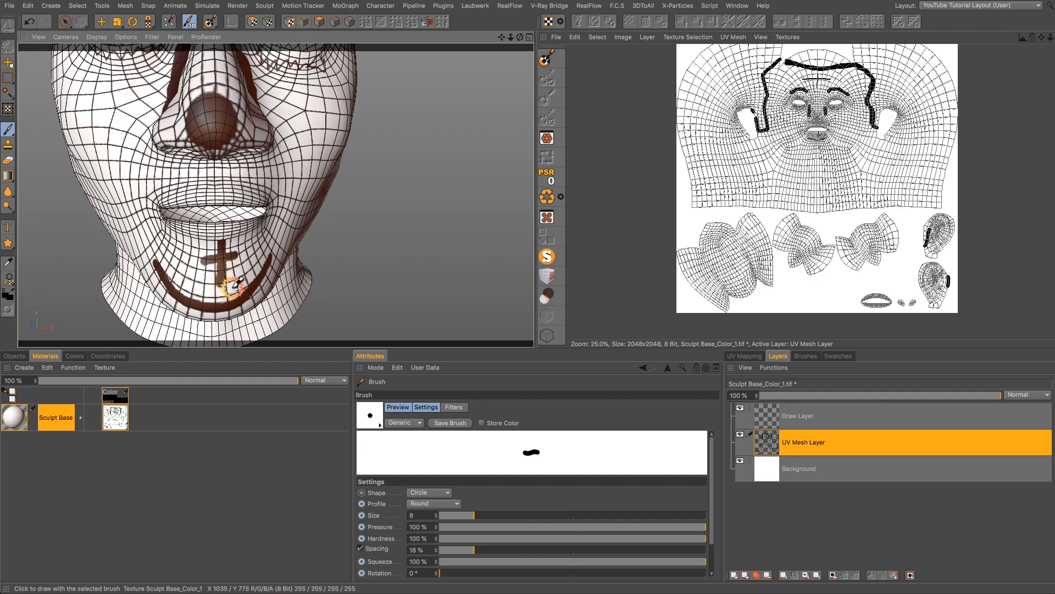
- Paint a jawline and a cross on each side of the face, plus a curve on the left cheek
{"action": "left_click_drag", "start_coordinate": [235, 283], "coordinate": [176, 302], "text": "alt"}
{"action": "right_click_drag", "start_coordinate": [331, 212], "coordinate": [321, 210], "text": "alt"}
{"action": "left_click_drag", "start_coordinate": [321, 210], "coordinate": [415, 167], "text": "alt"}
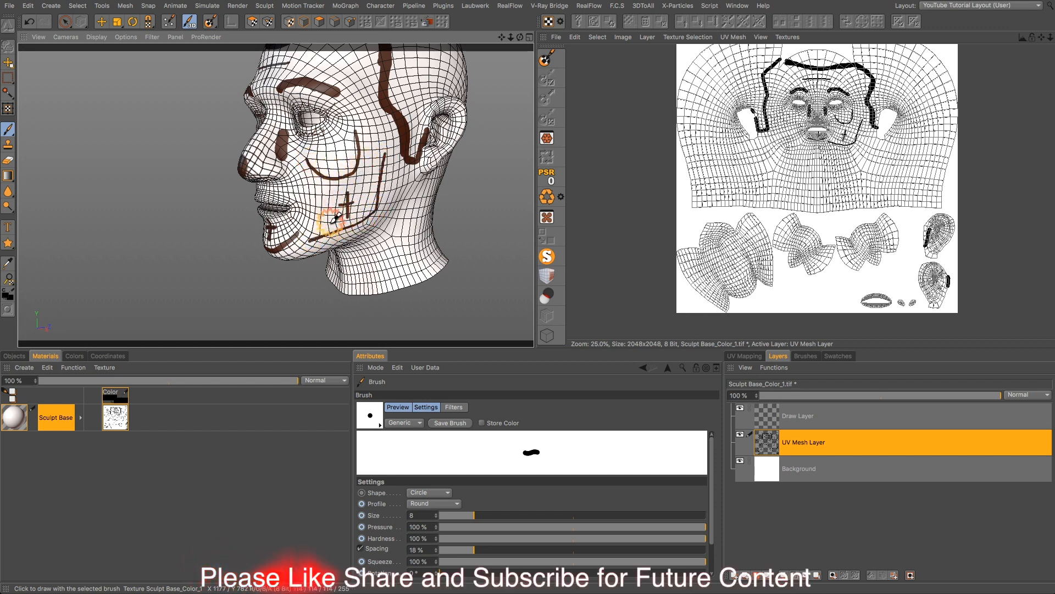
{"action": "mouse_move", "coordinate": [330, 236]}
{"action": "left_mouse_down", "text": "alt"}
{"action": "mouse_move", "coordinate": [400, 205]}
{"action": "mouse_move", "coordinate": [514, 205]}
{"action": "mouse_move", "coordinate": [259, 207]}
{"action": "mouse_move", "coordinate": [235, 224]}
{"action": "mouse_move", "coordinate": [314, 254]}
{"action": "left_mouse_up", "text": "alt"}
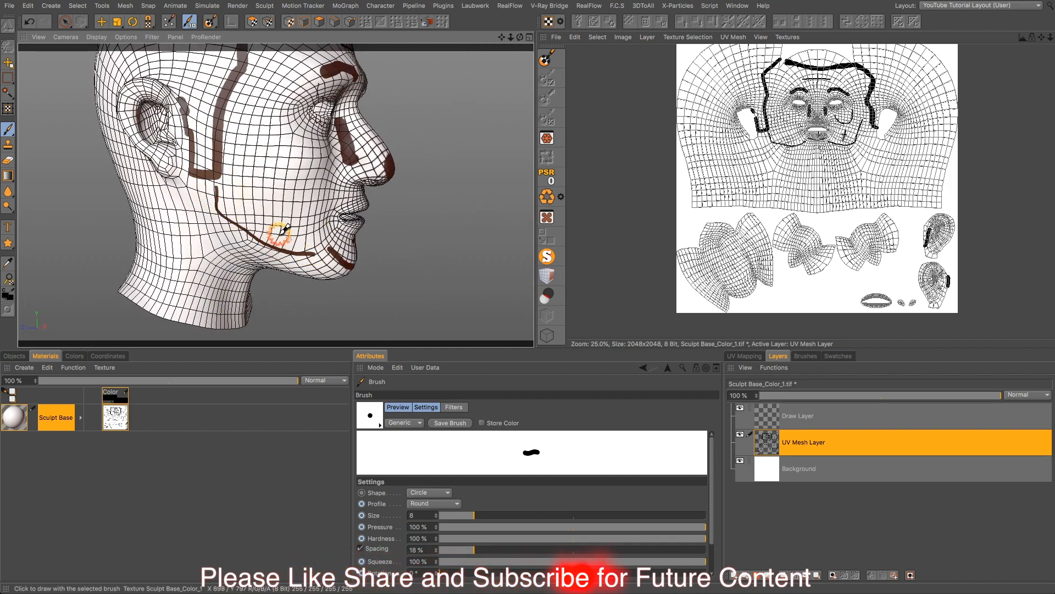
{"action": "mouse_move", "coordinate": [238, 202]}
{"action": "left_mouse_down"}
{"action": "mouse_move", "coordinate": [259, 201]}
{"action": "mouse_move", "coordinate": [247, 209]}
{"action": "left_mouse_up"}
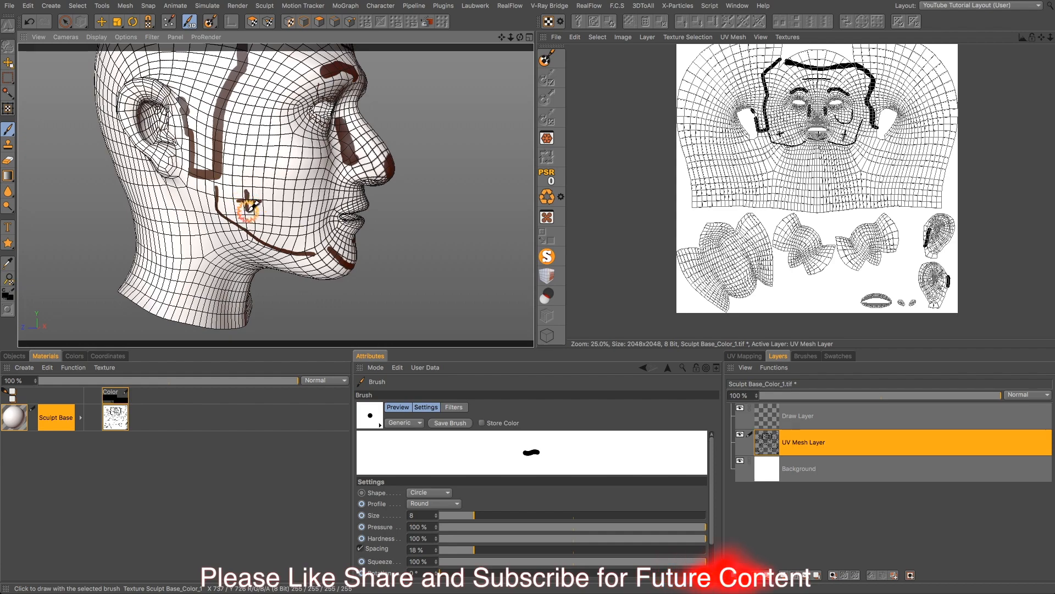
- Paint a matching curve on the right cheek, a small cross above the upper lip and a line down the nose bridge
{"action": "mouse_move", "coordinate": [324, 151]}
{"action": "left_mouse_down", "text": "alt"}
{"action": "mouse_move", "coordinate": [290, 141]}
{"action": "mouse_move", "coordinate": [299, 179]}
{"action": "mouse_move", "coordinate": [278, 208]}
{"action": "mouse_move", "coordinate": [213, 182]}
{"action": "mouse_move", "coordinate": [184, 208]}
{"action": "mouse_move", "coordinate": [330, 168]}
{"action": "mouse_move", "coordinate": [332, 197]}
{"action": "mouse_move", "coordinate": [388, 213]}
{"action": "mouse_move", "coordinate": [382, 184]}
{"action": "left_mouse_up", "text": "alt"}
{"action": "scroll", "coordinate": [414, 212], "scroll_direction": "up", "scroll_amount": 4}
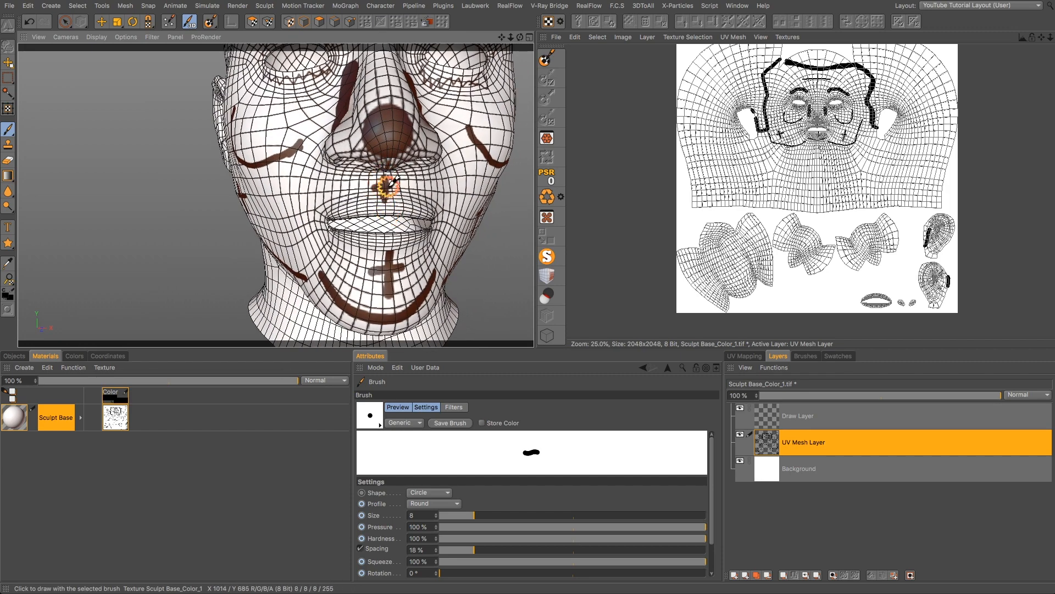
{"action": "scroll", "coordinate": [387, 186], "scroll_direction": "down", "scroll_amount": 10}
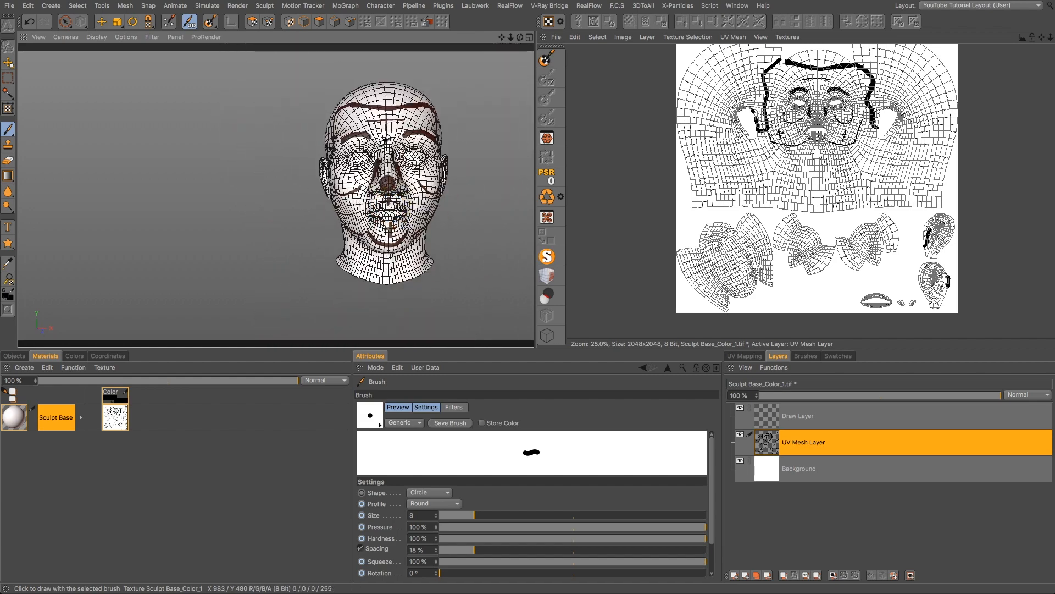
{"action": "scroll", "coordinate": [385, 139], "scroll_direction": "up", "scroll_amount": 3}
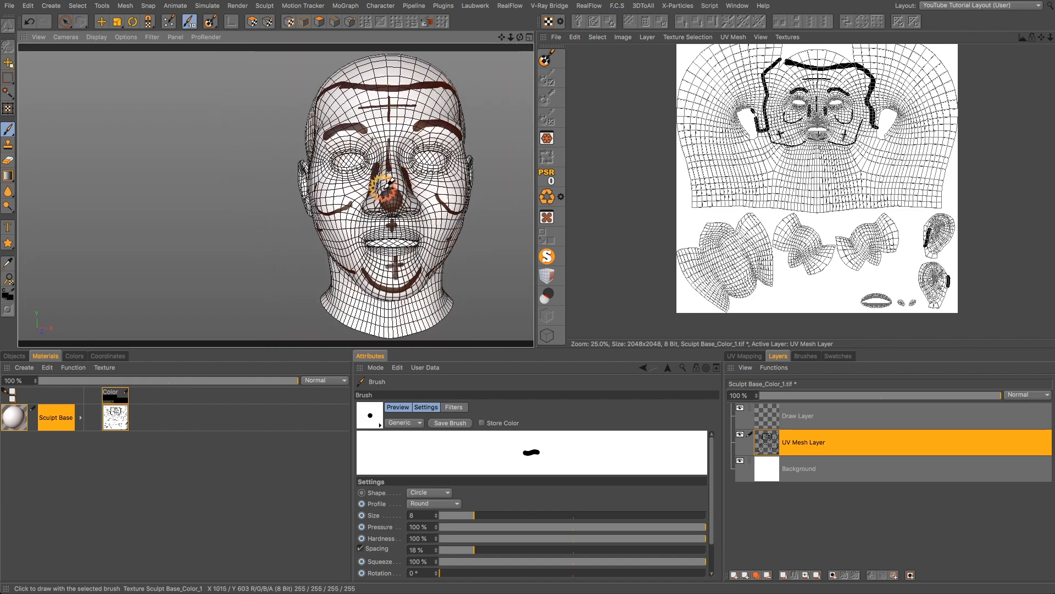
- Paint a curved line across the underside of the chin where it meets the neck
{"action": "mouse_move", "coordinate": [384, 189]}
{"action": "left_mouse_down", "text": "alt"}
{"action": "mouse_move", "coordinate": [303, 189]}
{"action": "mouse_move", "coordinate": [455, 205]}
{"action": "mouse_move", "coordinate": [486, 219]}
{"action": "mouse_move", "coordinate": [288, 146]}
{"action": "mouse_move", "coordinate": [287, 224]}
{"action": "mouse_move", "coordinate": [138, 170]}
{"action": "mouse_move", "coordinate": [237, 239]}
{"action": "left_mouse_up", "text": "alt"}
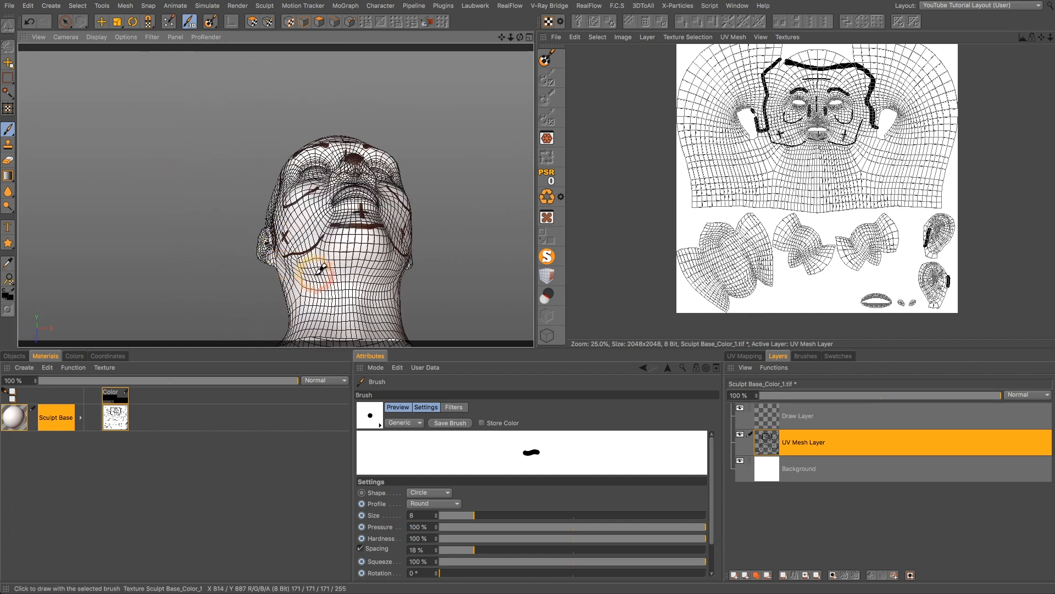
{"action": "left_click_drag", "start_coordinate": [370, 305], "coordinate": [398, 277], "text": "alt"}
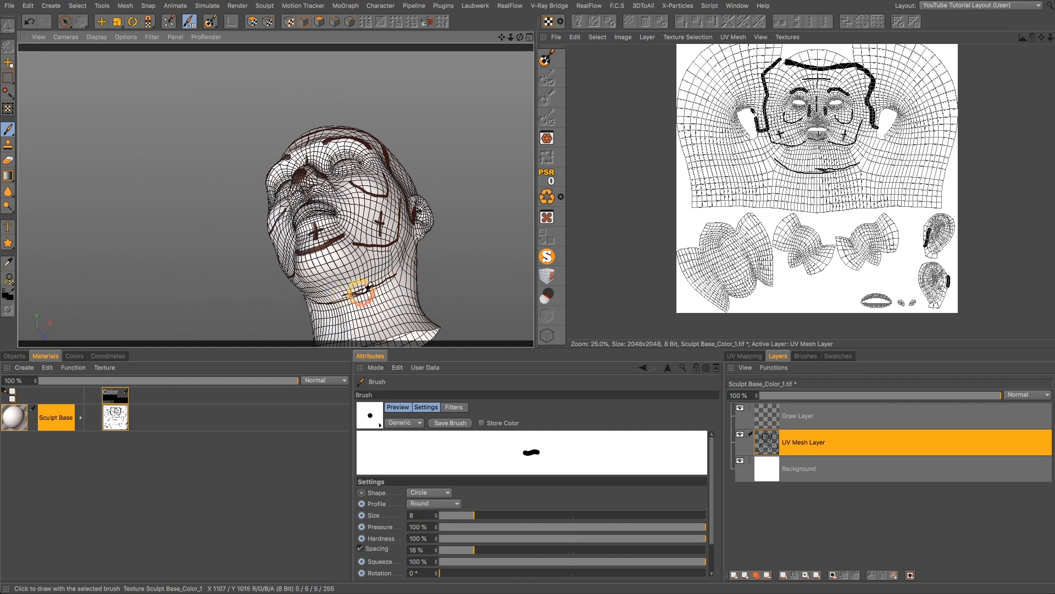
{"action": "left_click_drag", "start_coordinate": [342, 295], "coordinate": [382, 325], "text": "alt"}
{"action": "mouse_move", "coordinate": [502, 37]}
{"action": "left_mouse_down"}
{"action": "mouse_move", "coordinate": [534, 348]}
{"action": "mouse_move", "coordinate": [294, 318]}
{"action": "left_mouse_up"}
{"action": "scroll", "coordinate": [317, 260], "scroll_direction": "up", "scroll_amount": 5}
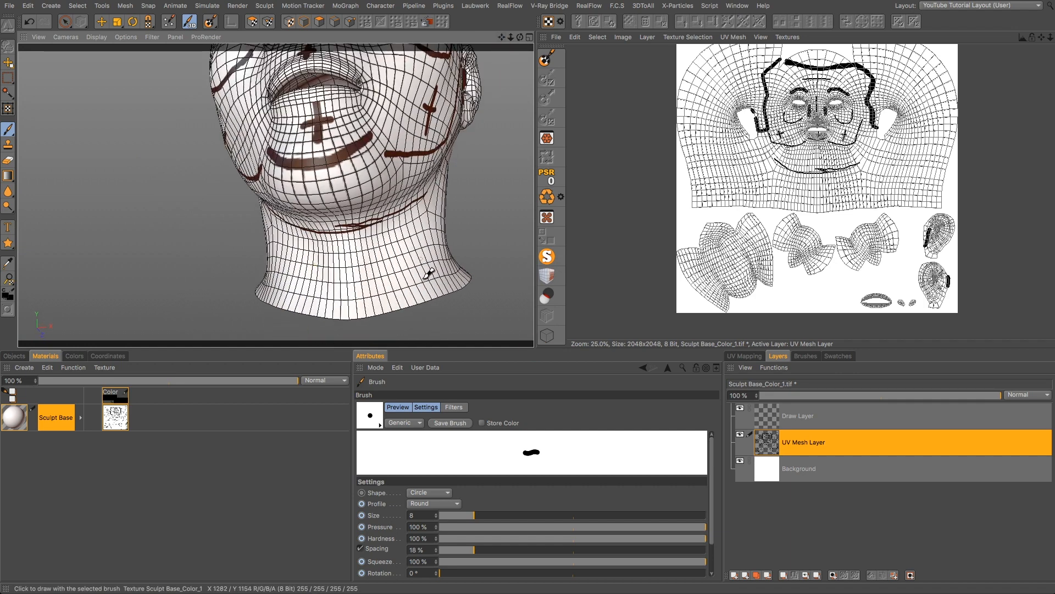
- Toggle the UV Mesh Layer's visibility off and on, and switch the 3D view to shading without wireframe lines
{"action": "left_click", "coordinate": [740, 462]}
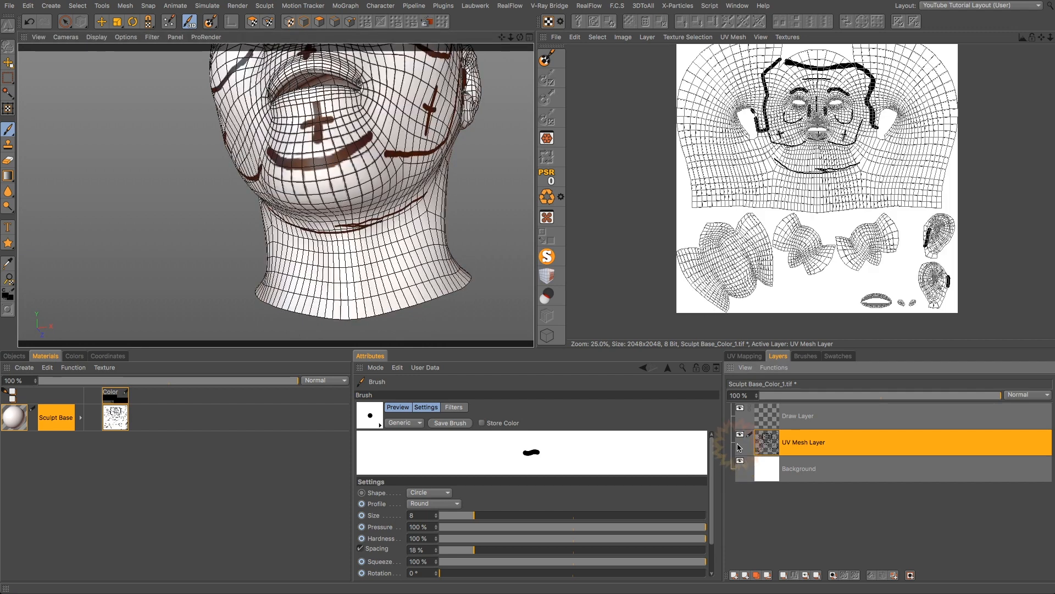
{"action": "left_click", "coordinate": [741, 435]}
{"action": "left_click", "coordinate": [741, 435]}
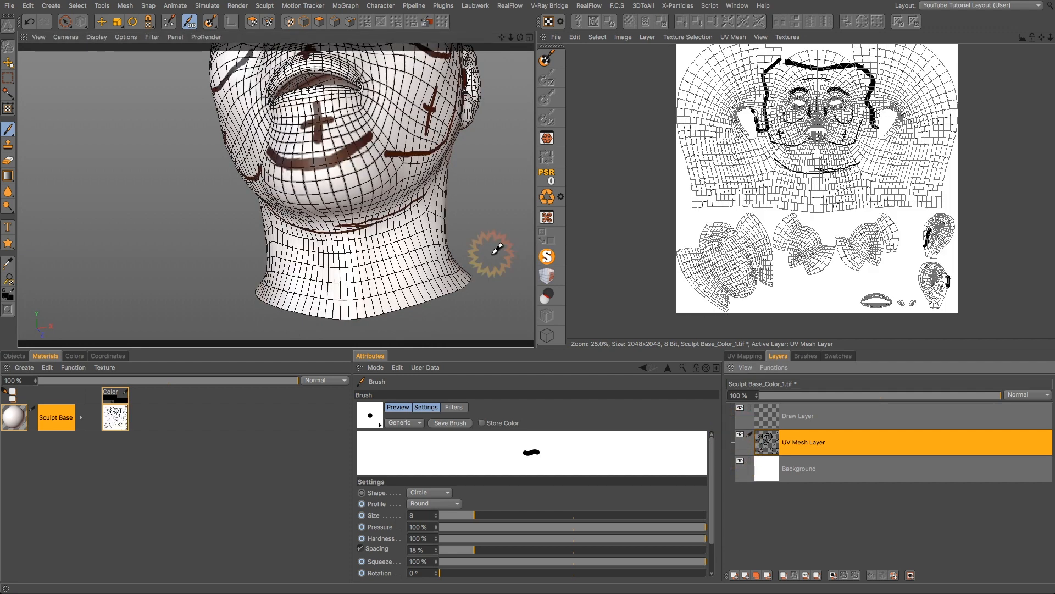
{"action": "left_click", "coordinate": [94, 37]}
{"action": "left_click", "coordinate": [108, 59]}
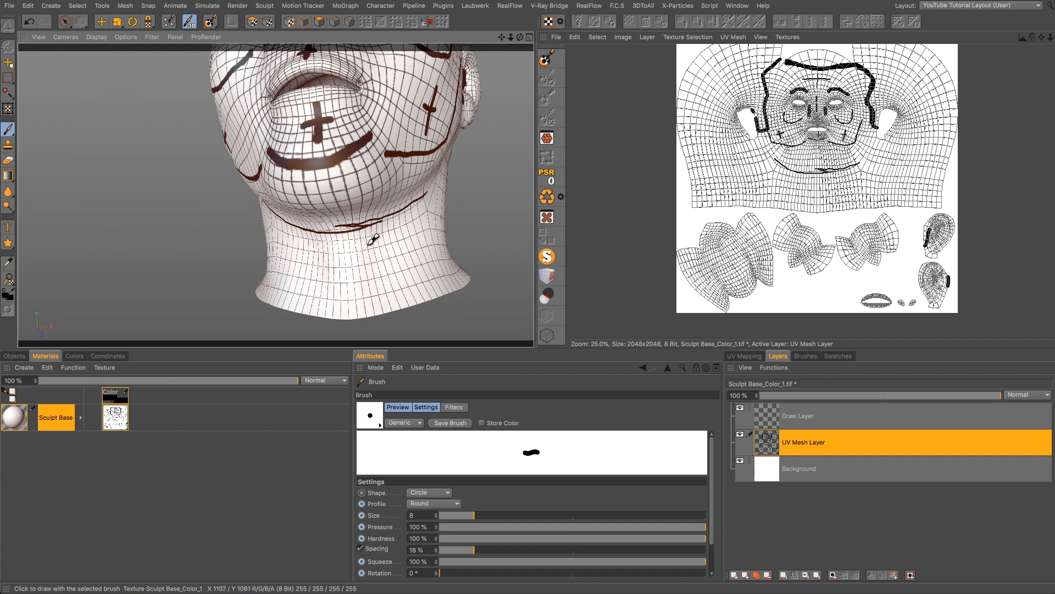
- Thicken the line under the chin and extend it up both sides of the neck toward the ears
{"action": "mouse_move", "coordinate": [373, 239]}
{"action": "left_mouse_down", "text": "alt"}
{"action": "mouse_move", "coordinate": [445, 245]}
{"action": "mouse_move", "coordinate": [384, 261]}
{"action": "mouse_move", "coordinate": [465, 188]}
{"action": "left_mouse_up", "text": "alt"}
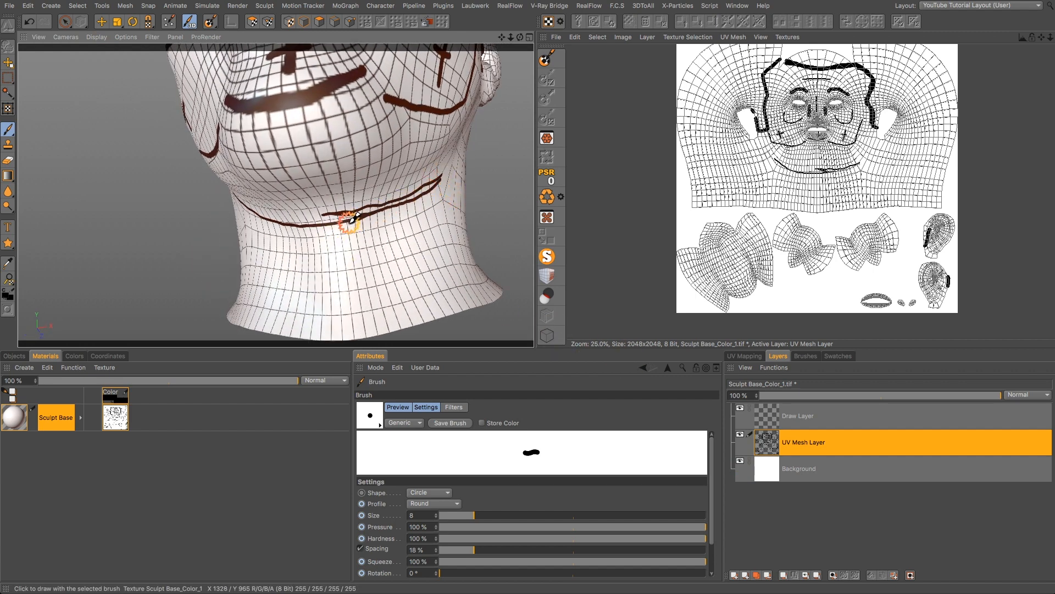
{"action": "left_click_drag", "start_coordinate": [367, 210], "coordinate": [423, 159], "text": "alt"}
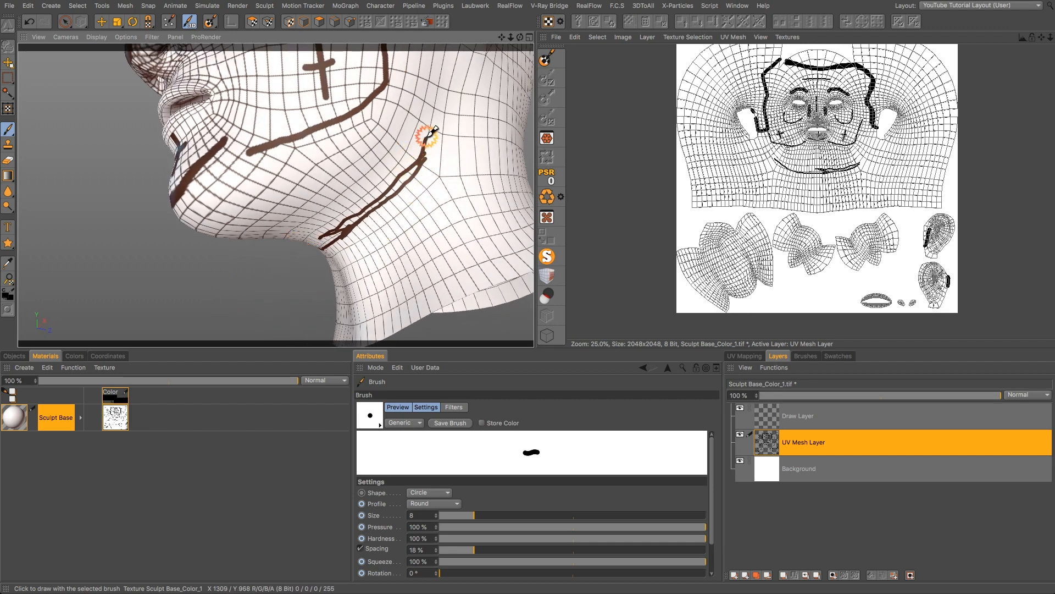
{"action": "left_click_drag", "start_coordinate": [430, 117], "coordinate": [502, 182], "text": "alt"}
{"action": "mouse_move", "coordinate": [279, 171]}
{"action": "left_mouse_down", "text": "alt"}
{"action": "mouse_move", "coordinate": [286, 160]}
{"action": "mouse_move", "coordinate": [253, 133]}
{"action": "mouse_move", "coordinate": [271, 231]}
{"action": "mouse_move", "coordinate": [174, 238]}
{"action": "left_mouse_up", "text": "alt"}
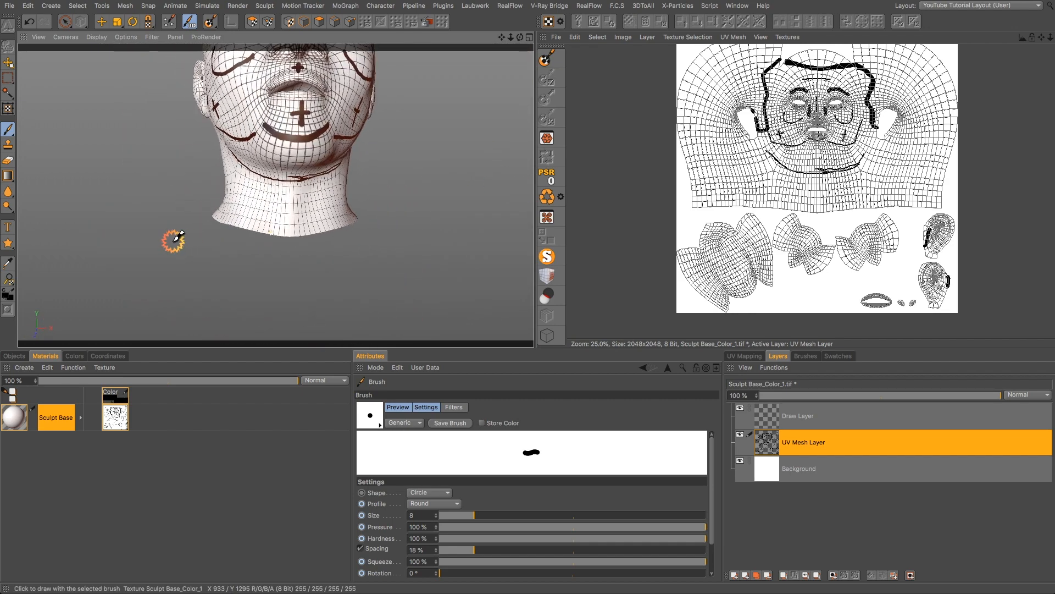
- Paint two stacked rounded outlines down the front of the throat, with lines running to the neck's lower edge
{"action": "right_click_drag", "start_coordinate": [303, 197], "coordinate": [289, 218], "text": "alt"}
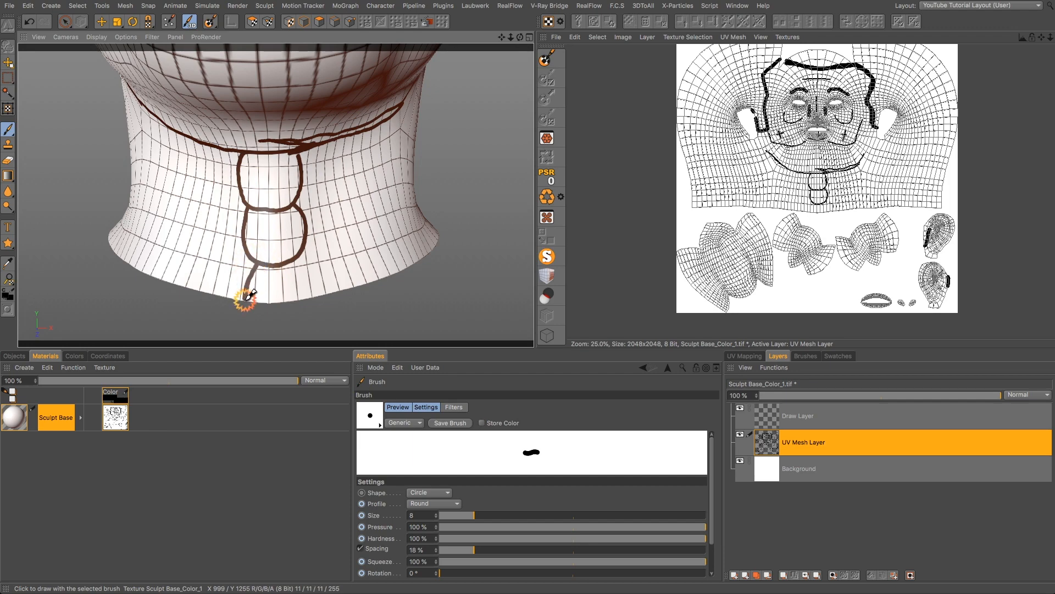
{"action": "scroll", "coordinate": [323, 286], "scroll_direction": "down", "scroll_amount": 10}
- Outline the head's left ear in front and behind, and continue the line down the neck and across the nape
{"action": "left_click_drag", "start_coordinate": [328, 292], "coordinate": [204, 281], "text": "alt"}
{"action": "scroll", "coordinate": [324, 194], "scroll_direction": "up", "scroll_amount": 12}
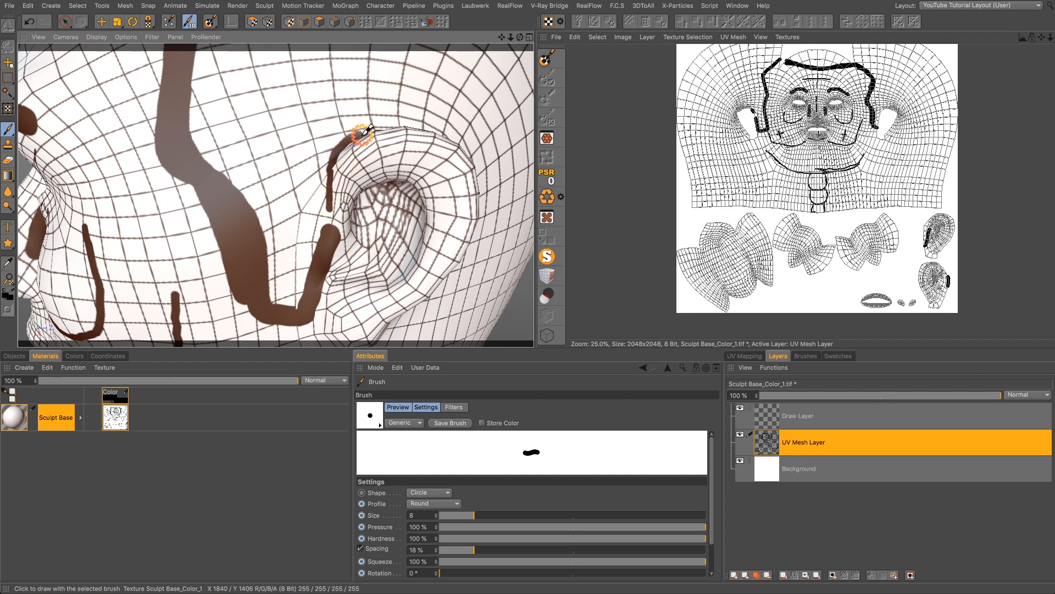
{"action": "left_click_drag", "start_coordinate": [397, 155], "coordinate": [350, 149], "text": "alt"}
{"action": "left_click_drag", "start_coordinate": [445, 135], "coordinate": [487, 228]}
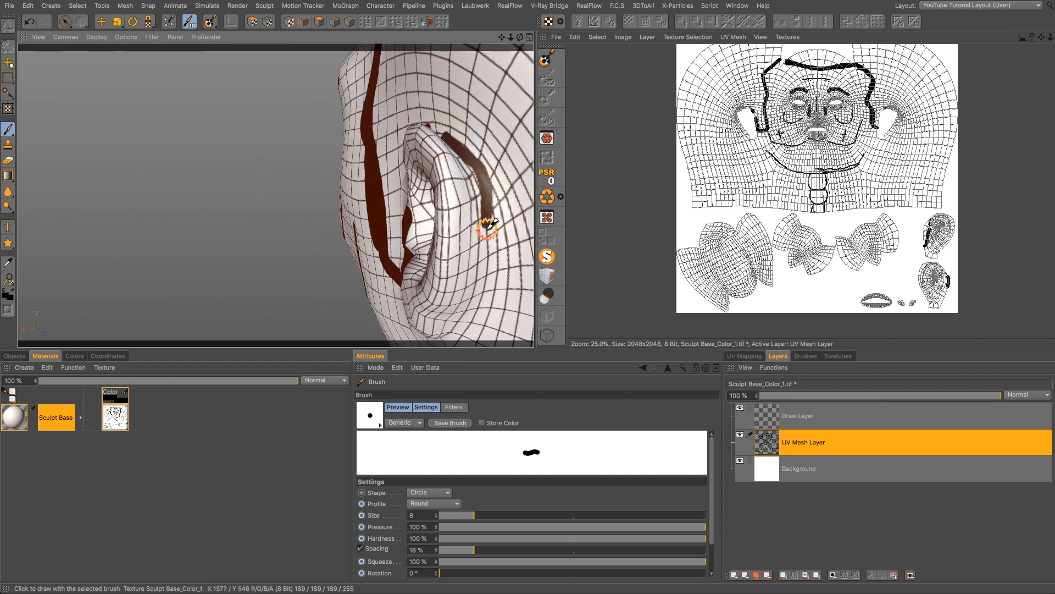
{"action": "scroll", "coordinate": [503, 209], "scroll_direction": "down", "scroll_amount": 10}
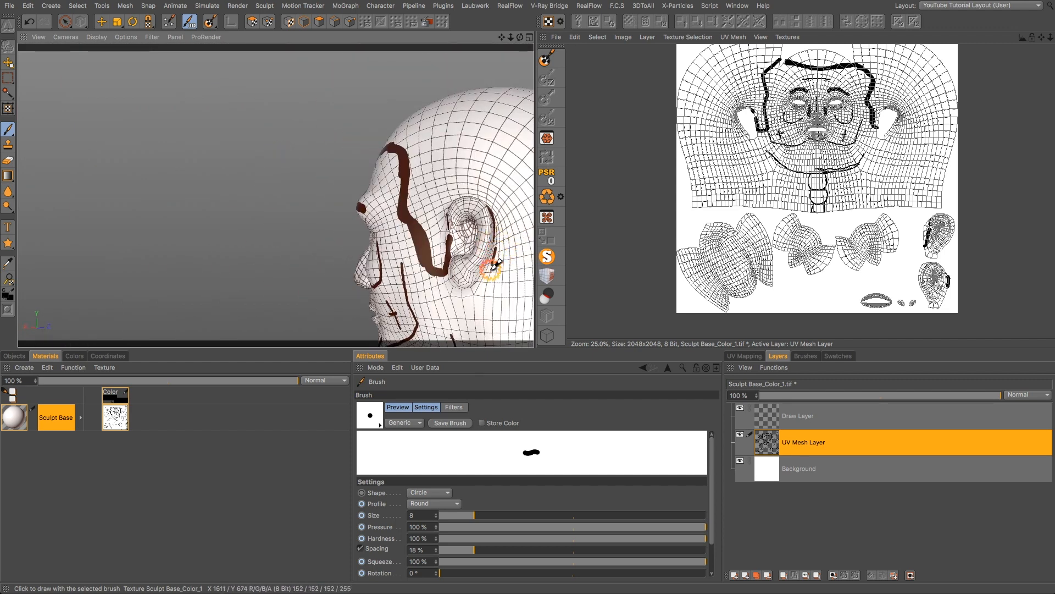
{"action": "left_click_drag", "start_coordinate": [518, 76], "coordinate": [460, 129], "text": "alt"}
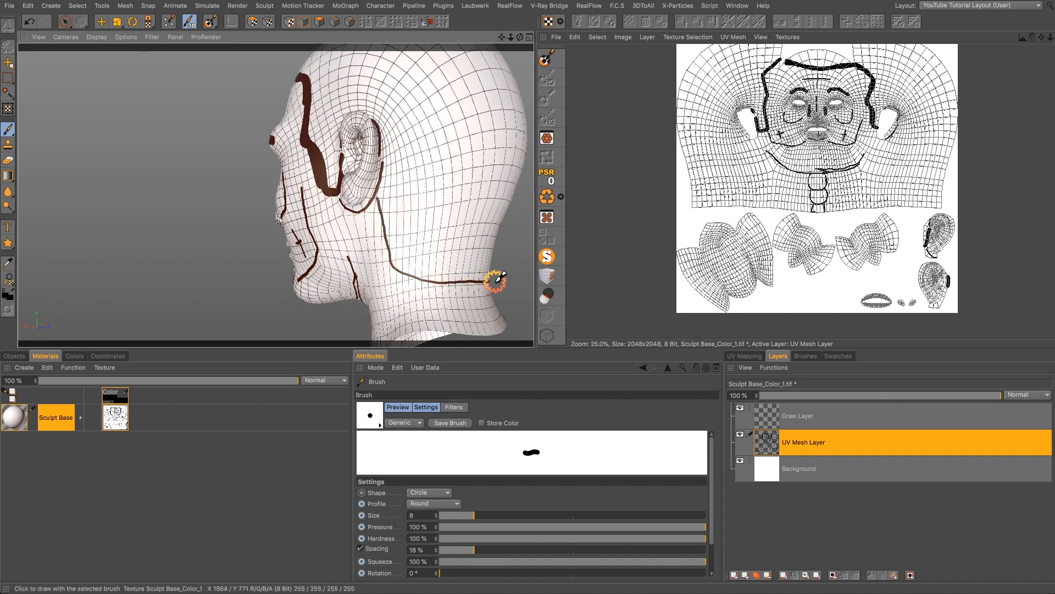
{"action": "left_click_drag", "start_coordinate": [407, 249], "coordinate": [717, 359], "text": "alt"}
- Paint a matching outline in front of and behind the head's right ear
{"action": "left_click_drag", "start_coordinate": [351, 207], "coordinate": [460, 211], "text": "alt"}
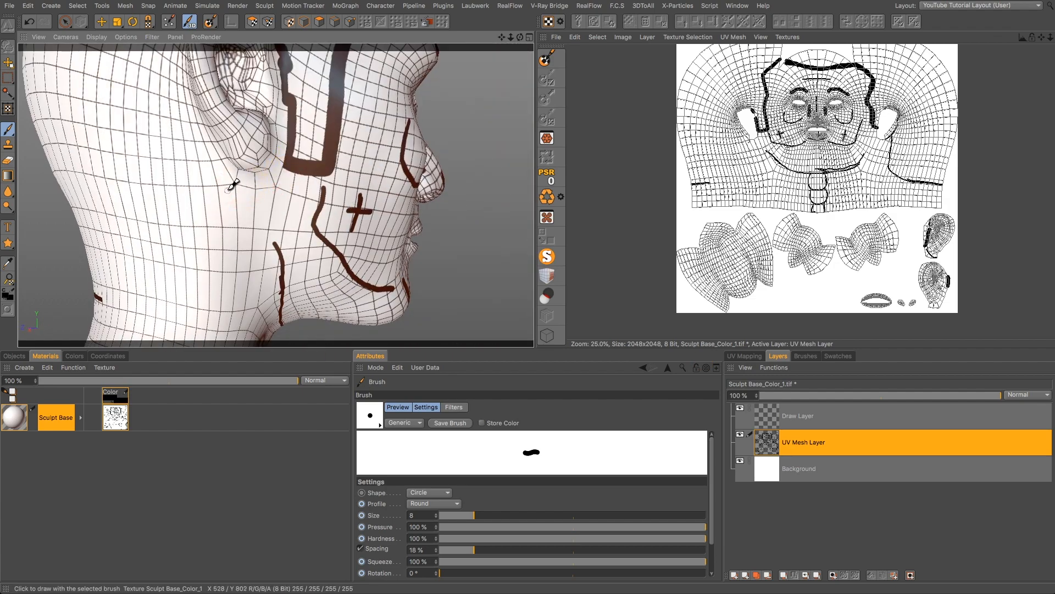
{"action": "scroll", "coordinate": [228, 187], "scroll_direction": "down", "scroll_amount": 10}
{"action": "left_click_drag", "start_coordinate": [228, 189], "coordinate": [228, 221], "text": "alt"}
{"action": "scroll", "coordinate": [255, 138], "scroll_direction": "up", "scroll_amount": 6}
{"action": "mouse_move", "coordinate": [258, 136]}
{"action": "left_mouse_down", "text": "alt"}
{"action": "mouse_move", "coordinate": [226, 149]}
{"action": "mouse_move", "coordinate": [237, 191]}
{"action": "mouse_move", "coordinate": [278, 146]}
{"action": "left_mouse_up", "text": "alt"}
{"action": "mouse_move", "coordinate": [262, 110]}
{"action": "left_mouse_down"}
{"action": "mouse_move", "coordinate": [231, 149]}
{"action": "mouse_move", "coordinate": [268, 70]}
{"action": "mouse_move", "coordinate": [279, 70]}
{"action": "left_mouse_up"}
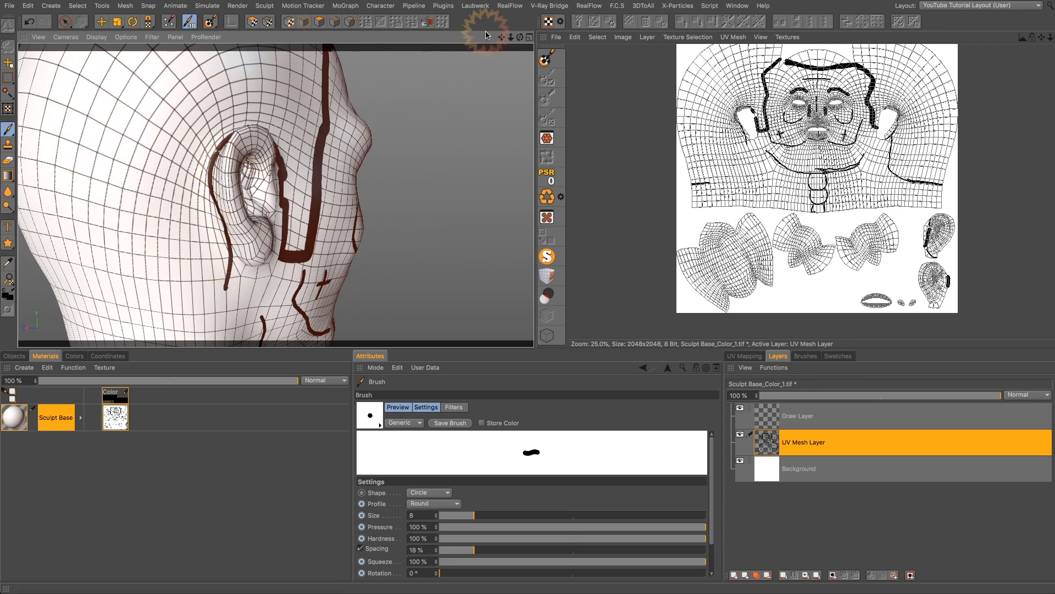
- Continue the line from behind the right ear down the neck to join the line at the nape
{"action": "left_click_drag", "start_coordinate": [501, 37], "coordinate": [533, 347]}
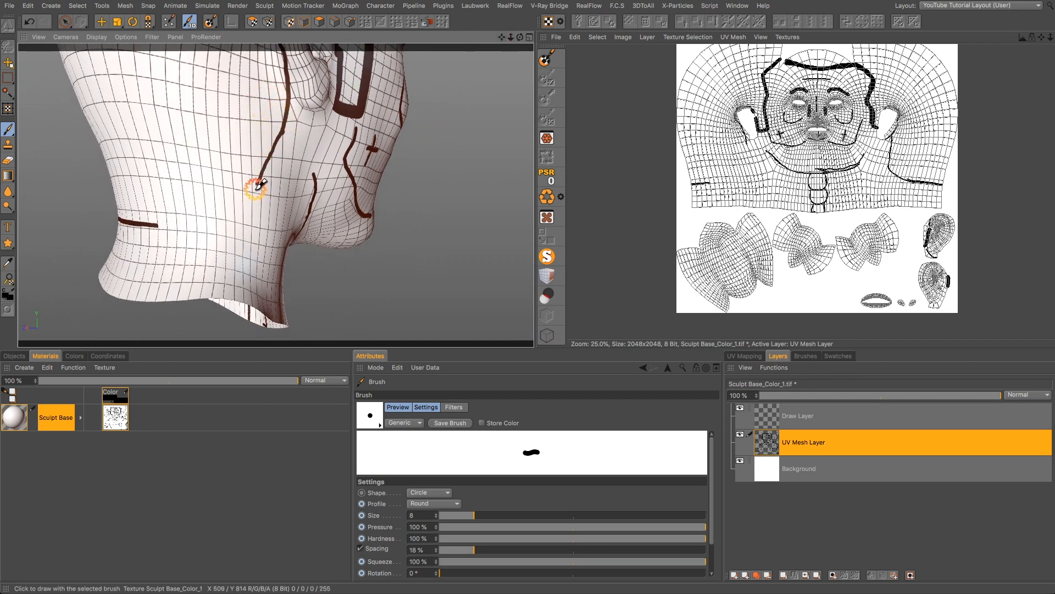
{"action": "scroll", "coordinate": [170, 229], "scroll_direction": "down", "scroll_amount": 5}
{"action": "left_click_drag", "start_coordinate": [171, 227], "coordinate": [331, 234], "text": "alt"}
{"action": "left_click_drag", "start_coordinate": [209, 237], "coordinate": [60, 222], "text": "alt"}
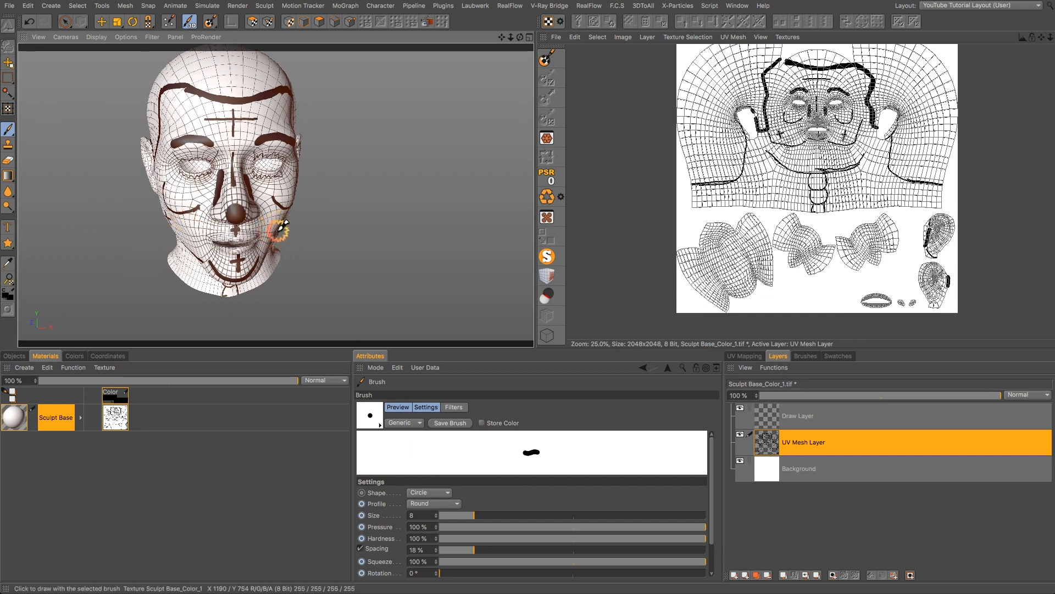
- Paint a line around the right nostril wing and across the underside of the nose above the small cross
{"action": "left_click_drag", "start_coordinate": [283, 226], "coordinate": [278, 147], "text": "alt"}
{"action": "scroll", "coordinate": [240, 187], "scroll_direction": "up", "scroll_amount": 5}
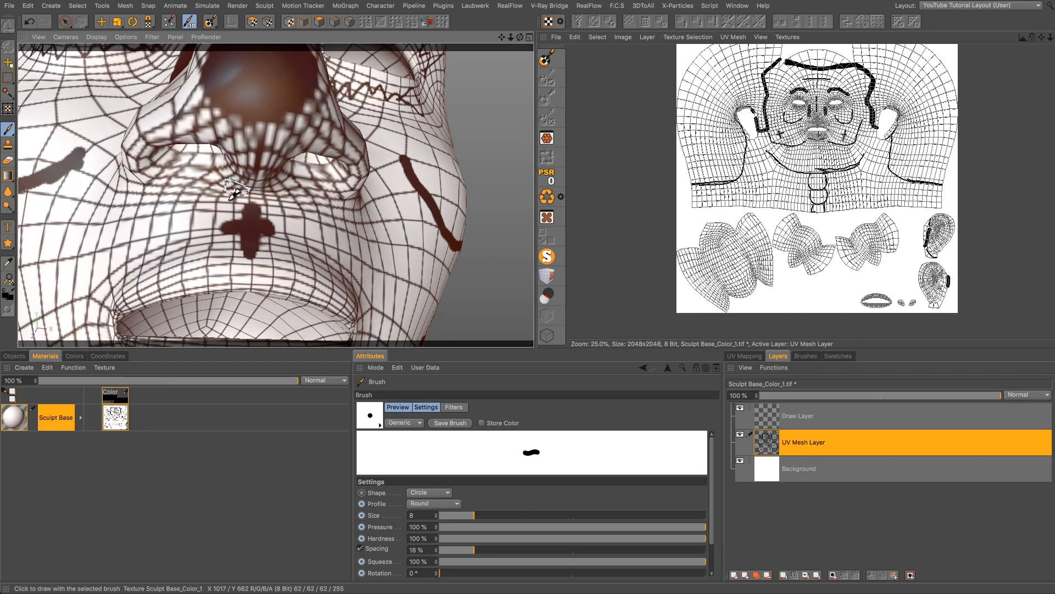
{"action": "scroll", "coordinate": [165, 182], "scroll_direction": "up", "scroll_amount": 6}
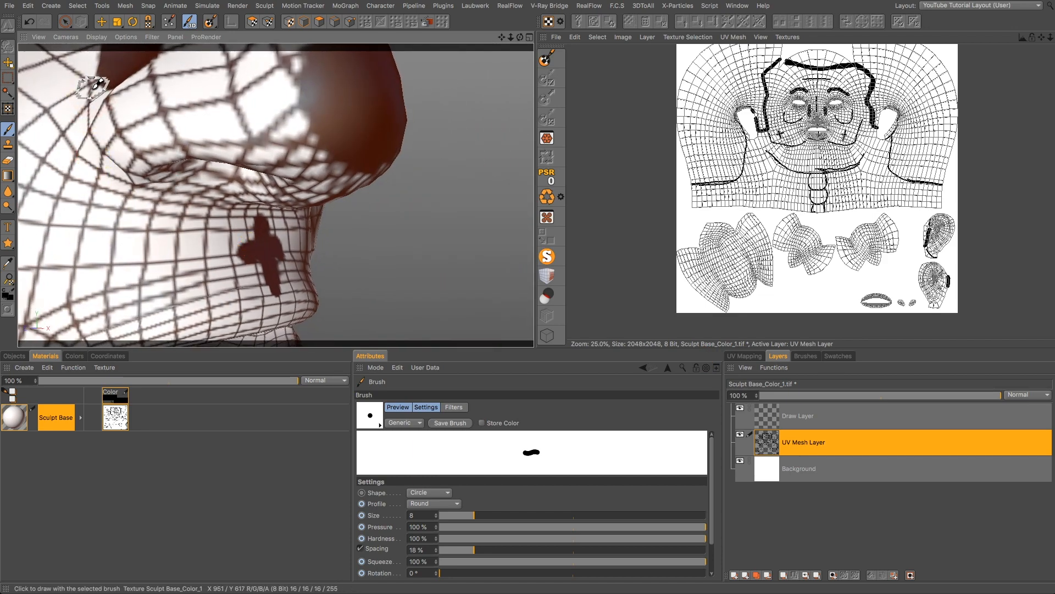
{"action": "scroll", "coordinate": [132, 181], "scroll_direction": "up", "scroll_amount": 2}
{"action": "scroll", "coordinate": [118, 176], "scroll_direction": "up", "scroll_amount": 4}
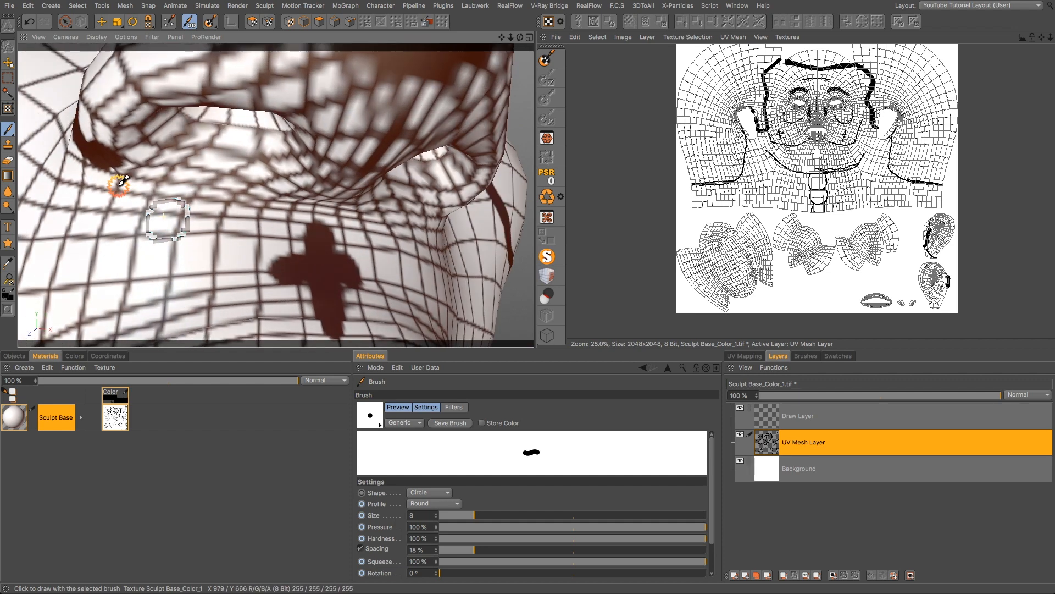
{"action": "mouse_move", "coordinate": [246, 152]}
{"action": "left_mouse_down", "text": "alt"}
{"action": "mouse_move", "coordinate": [242, 131]}
{"action": "mouse_move", "coordinate": [366, 155]}
{"action": "left_mouse_up", "text": "alt"}
{"action": "mouse_move", "coordinate": [297, 169]}
{"action": "left_mouse_down"}
{"action": "mouse_move", "coordinate": [343, 175]}
{"action": "mouse_move", "coordinate": [386, 160]}
{"action": "left_mouse_up"}
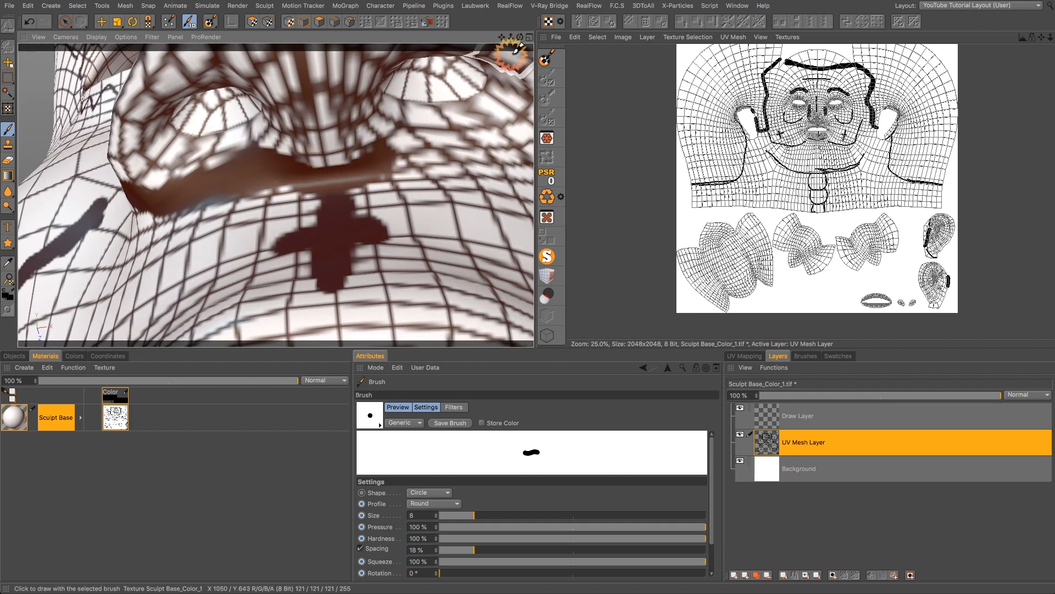
- Continue the line under the nose around the left nostril wing and check the painted markings on the whole head
{"action": "left_click_drag", "start_coordinate": [520, 37], "coordinate": [437, 43]}
{"action": "mouse_move", "coordinate": [298, 168]}
{"action": "left_mouse_down"}
{"action": "mouse_move", "coordinate": [437, 179]}
{"action": "mouse_move", "coordinate": [396, 215]}
{"action": "left_mouse_up"}
{"action": "scroll", "coordinate": [429, 183], "scroll_direction": "down", "scroll_amount": 3}
{"action": "mouse_move", "coordinate": [456, 110]}
{"action": "left_mouse_down"}
{"action": "mouse_move", "coordinate": [424, 205]}
{"action": "mouse_move", "coordinate": [427, 171]}
{"action": "mouse_move", "coordinate": [380, 200]}
{"action": "mouse_move", "coordinate": [330, 185]}
{"action": "mouse_move", "coordinate": [224, 204]}
{"action": "mouse_move", "coordinate": [186, 165]}
{"action": "mouse_move", "coordinate": [322, 163]}
{"action": "left_mouse_up"}
{"action": "scroll", "coordinate": [426, 201], "scroll_direction": "down", "scroll_amount": 4}
{"action": "scroll", "coordinate": [367, 184], "scroll_direction": "down", "scroll_amount": 4}
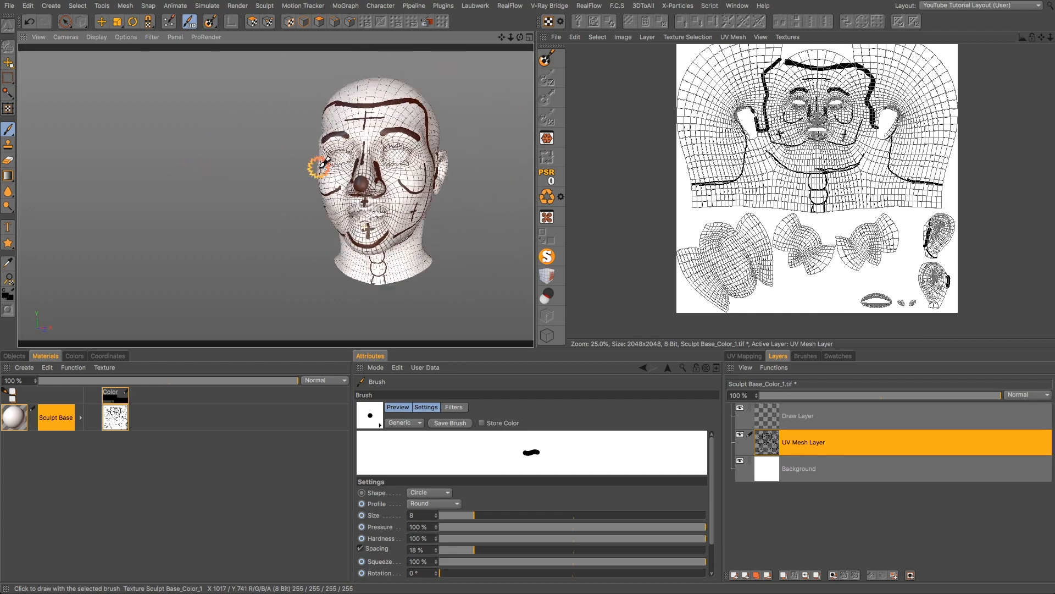
- Toggle the UV Mesh Layer's visibility on and off to compare the head and texture with and without the painted markings
{"action": "scroll", "coordinate": [808, 129], "scroll_direction": "up", "scroll_amount": 3}
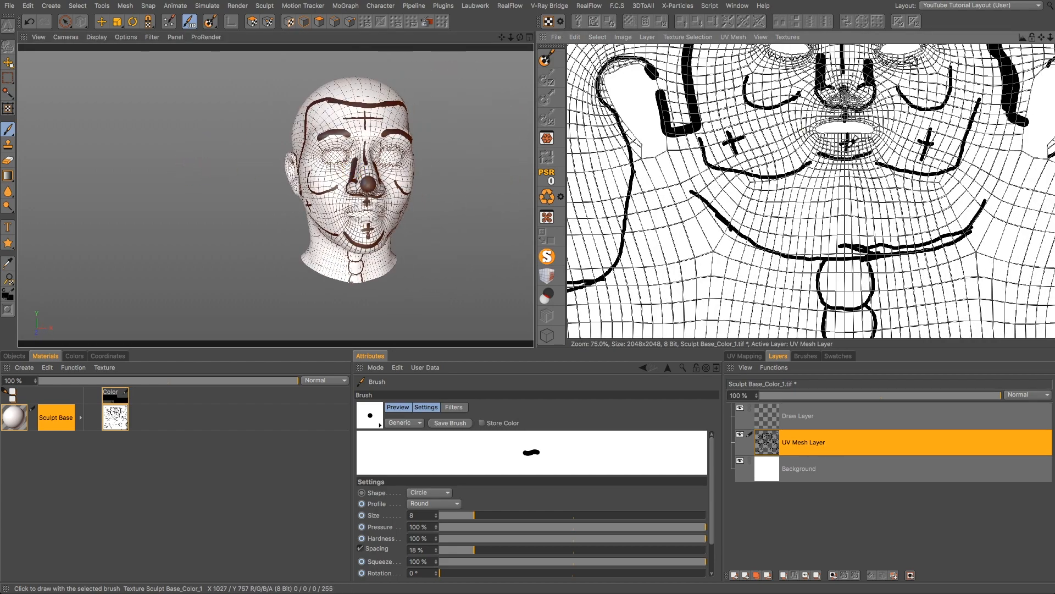
{"action": "scroll", "coordinate": [849, 142], "scroll_direction": "down", "scroll_amount": 1}
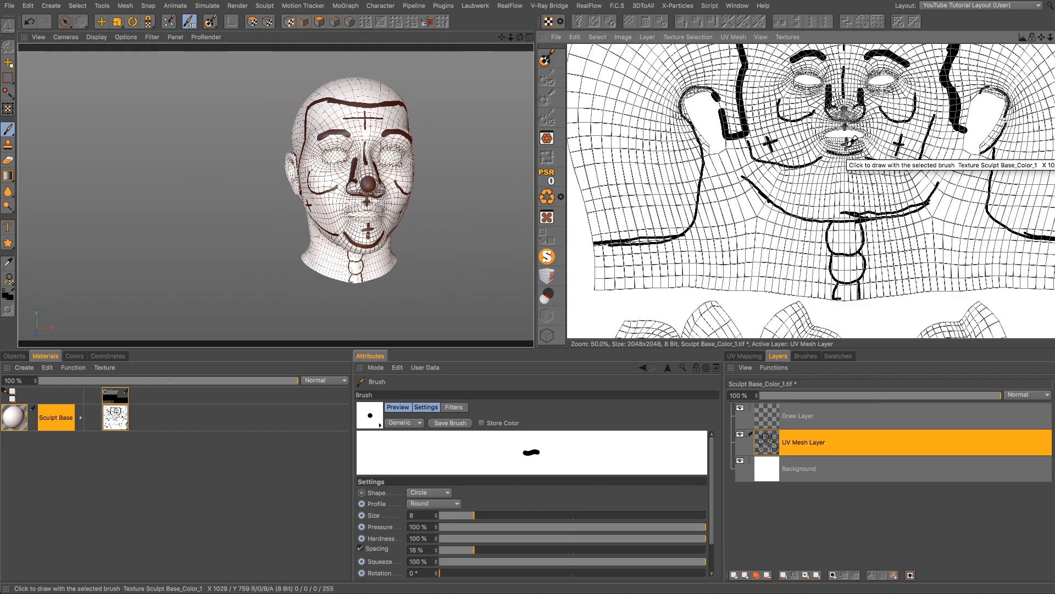
{"action": "left_click", "coordinate": [740, 435]}
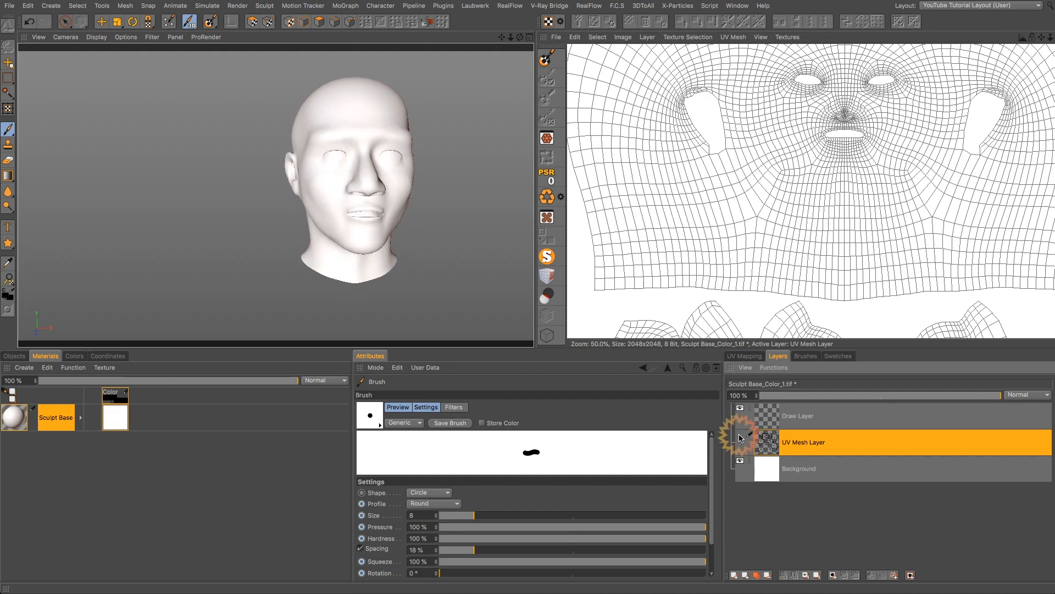
{"action": "left_click", "coordinate": [740, 435]}
{"action": "left_click", "coordinate": [740, 435]}
{"action": "left_click", "coordinate": [739, 435]}
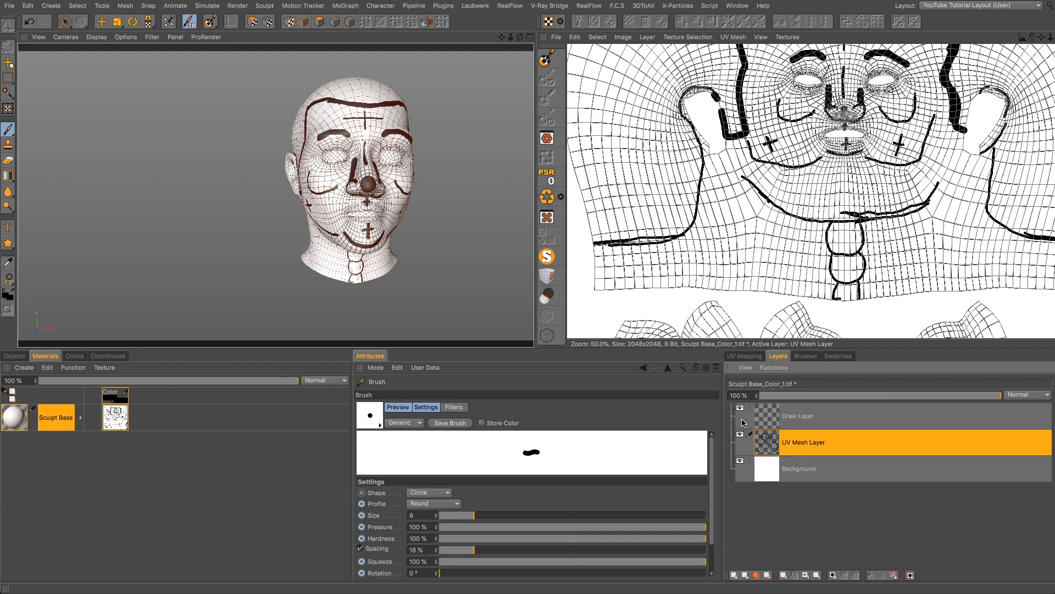
{"action": "left_click", "coordinate": [740, 409]}
{"action": "left_click", "coordinate": [741, 433]}
{"action": "left_click", "coordinate": [742, 433]}
{"action": "left_click", "coordinate": [742, 434]}
{"action": "left_click", "coordinate": [742, 434]}
{"action": "left_click", "coordinate": [742, 433]}
{"action": "left_click", "coordinate": [742, 434]}
{"action": "left_click", "coordinate": [742, 434]}
{"action": "left_click", "coordinate": [742, 434]}
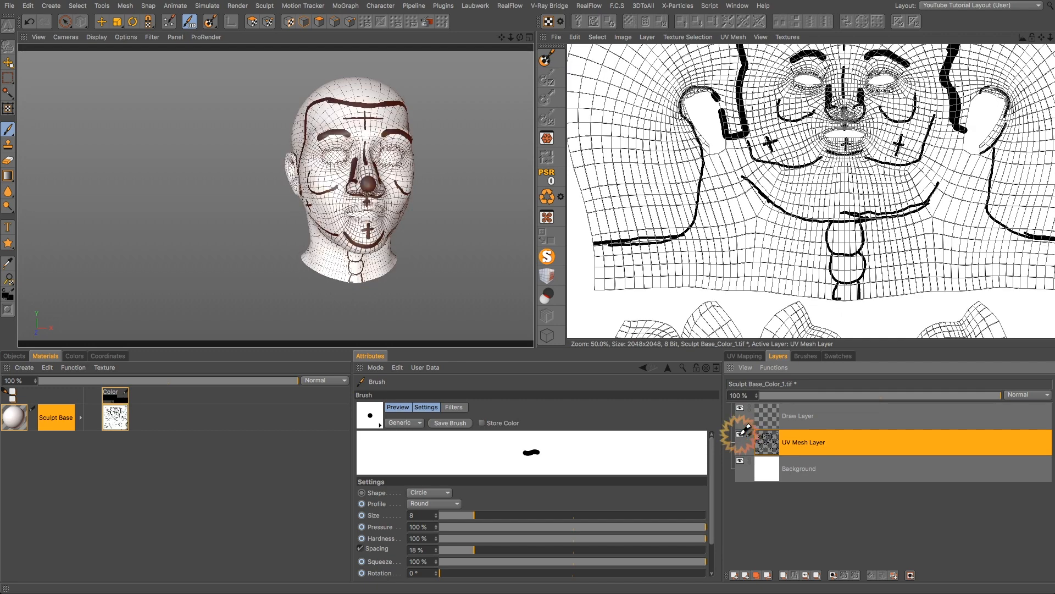
{"action": "left_click", "coordinate": [742, 434]}
{"action": "left_click", "coordinate": [742, 434]}
{"action": "left_click", "coordinate": [742, 434]}
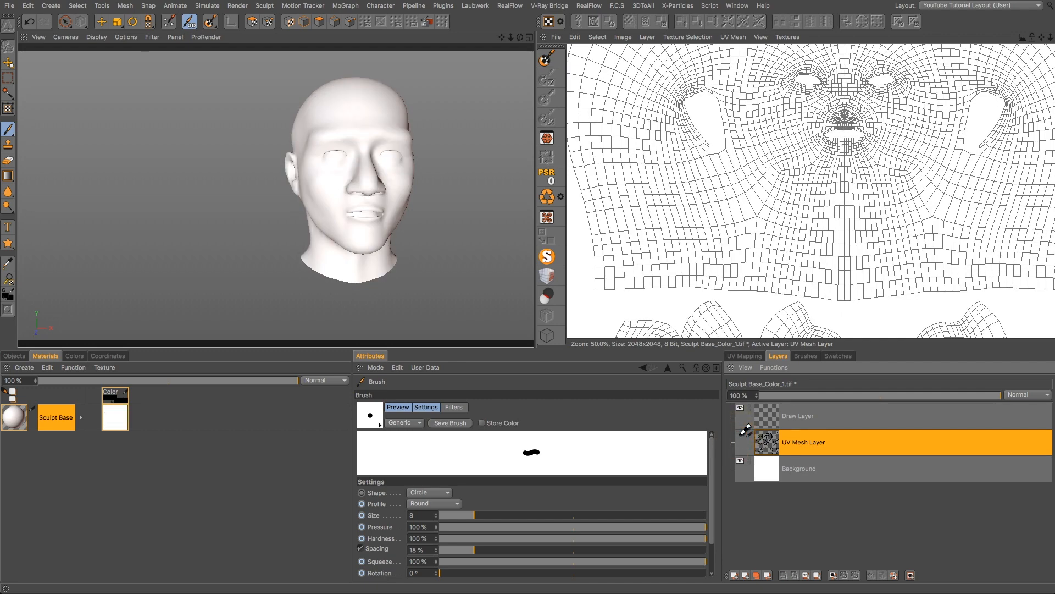
{"action": "scroll", "coordinate": [812, 294], "scroll_direction": "down", "scroll_amount": 3}
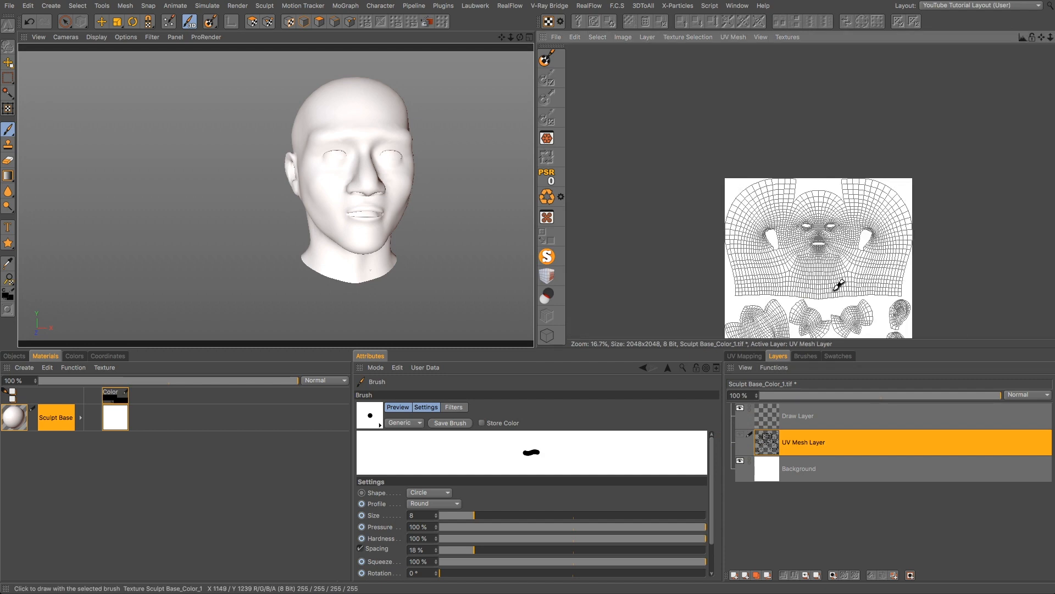
{"action": "scroll", "coordinate": [836, 250], "scroll_direction": "up", "scroll_amount": 2}
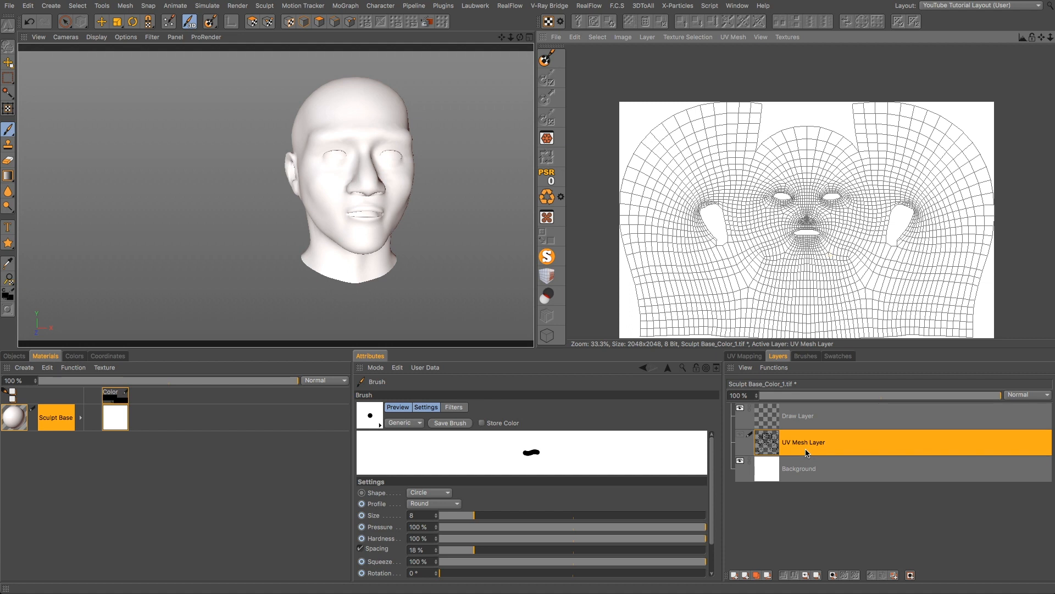
- Make the Draw Layer active, show the UV Mesh Layer, and check the markings on the head
{"action": "left_click", "coordinate": [793, 421]}
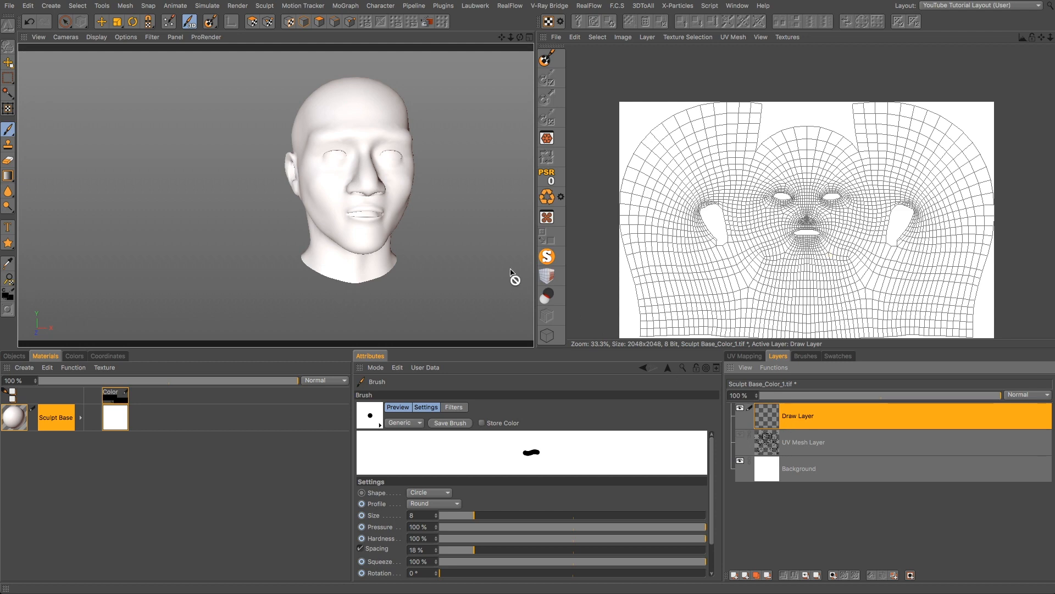
{"action": "left_click", "coordinate": [740, 436]}
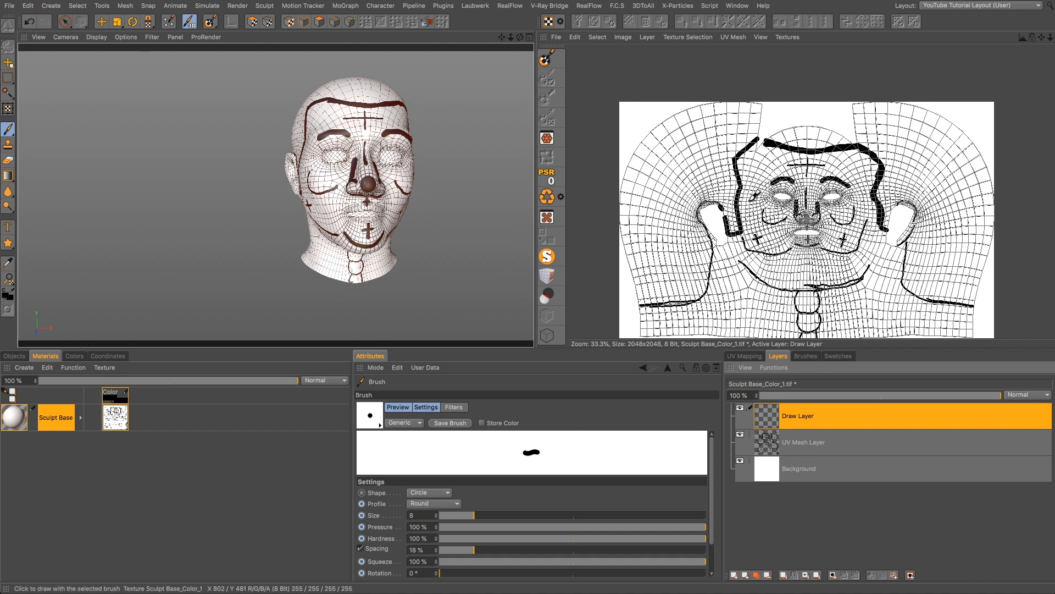
{"action": "left_click_drag", "start_coordinate": [395, 155], "coordinate": [527, 227], "text": "alt"}
{"action": "scroll", "coordinate": [419, 182], "scroll_direction": "up", "scroll_amount": 4}
{"action": "scroll", "coordinate": [312, 232], "scroll_direction": "down", "scroll_amount": 4}
{"action": "left_click_drag", "start_coordinate": [315, 237], "coordinate": [487, 357], "text": "alt"}
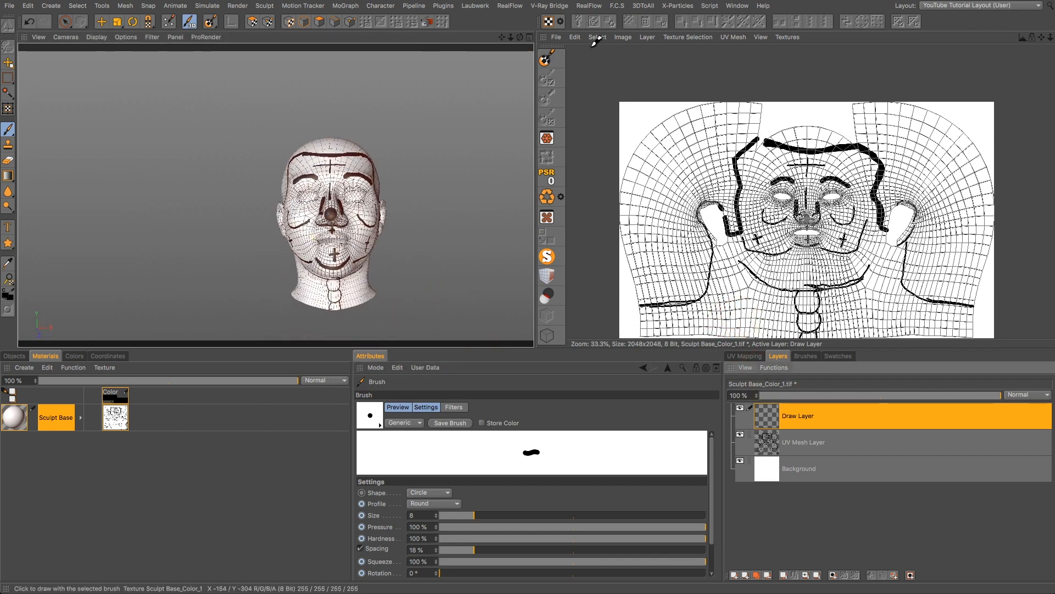
- Save the layered texture in PSD format to the Desktop as Sculpt Base_Color_1.psd
{"action": "left_click", "coordinate": [556, 37]}
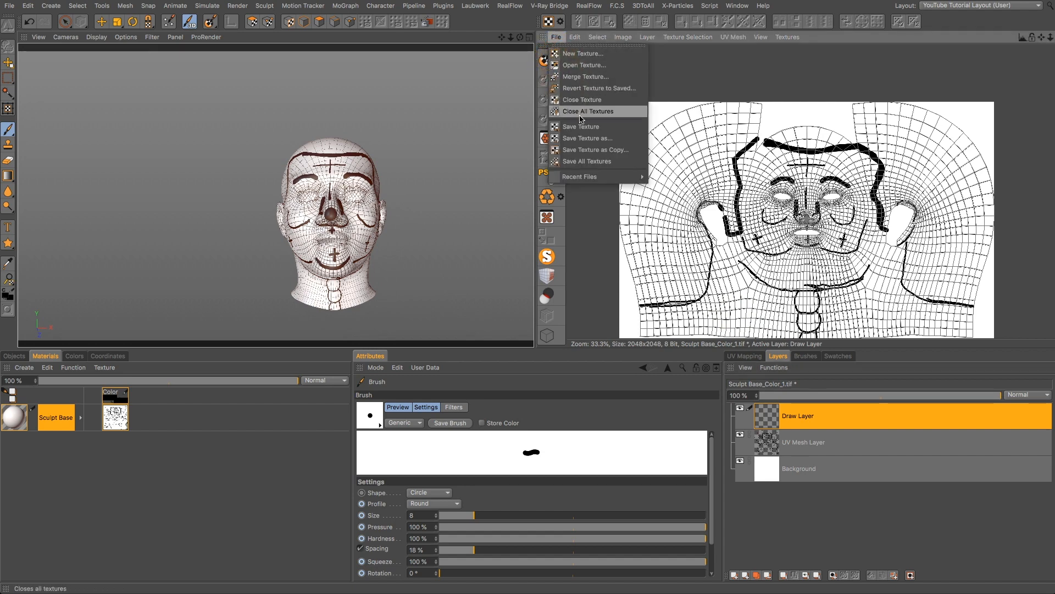
{"action": "left_click", "coordinate": [574, 135]}
{"action": "left_click", "coordinate": [622, 105]}
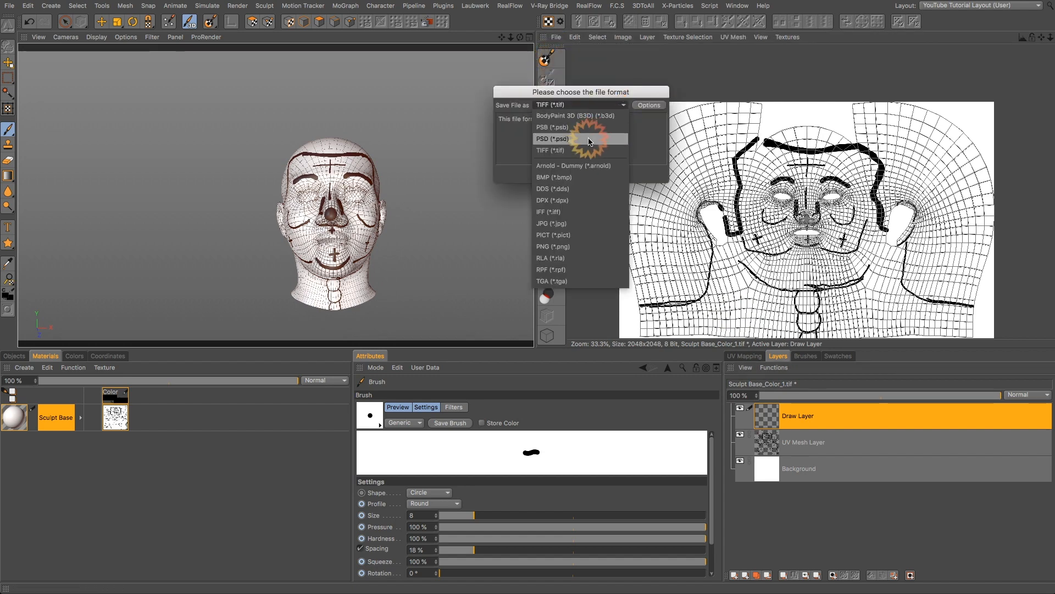
{"action": "left_click", "coordinate": [579, 143]}
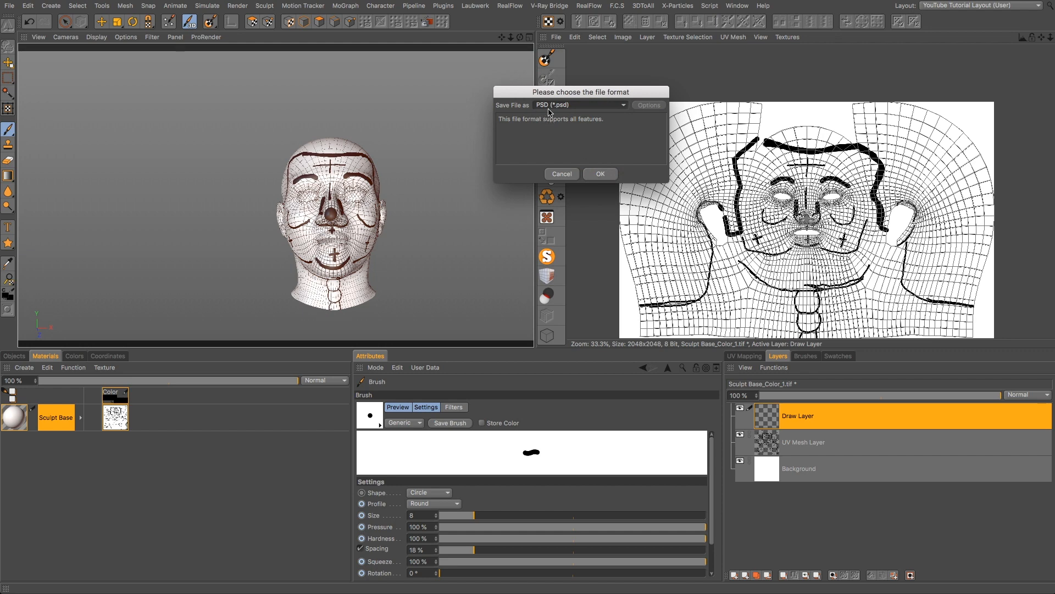
{"action": "left_click", "coordinate": [600, 175]}
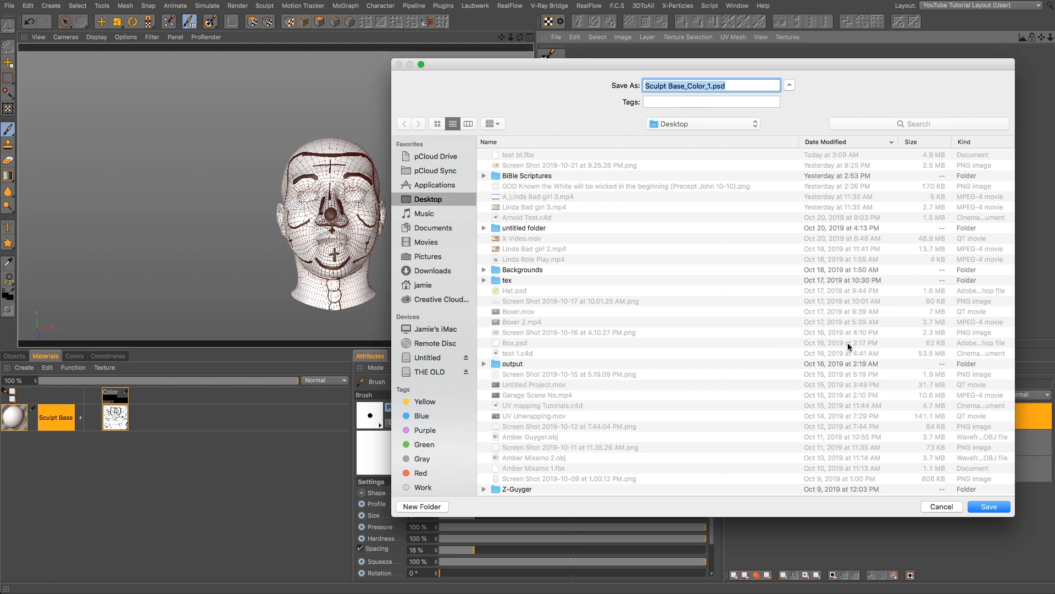
{"action": "left_click", "coordinate": [989, 507]}
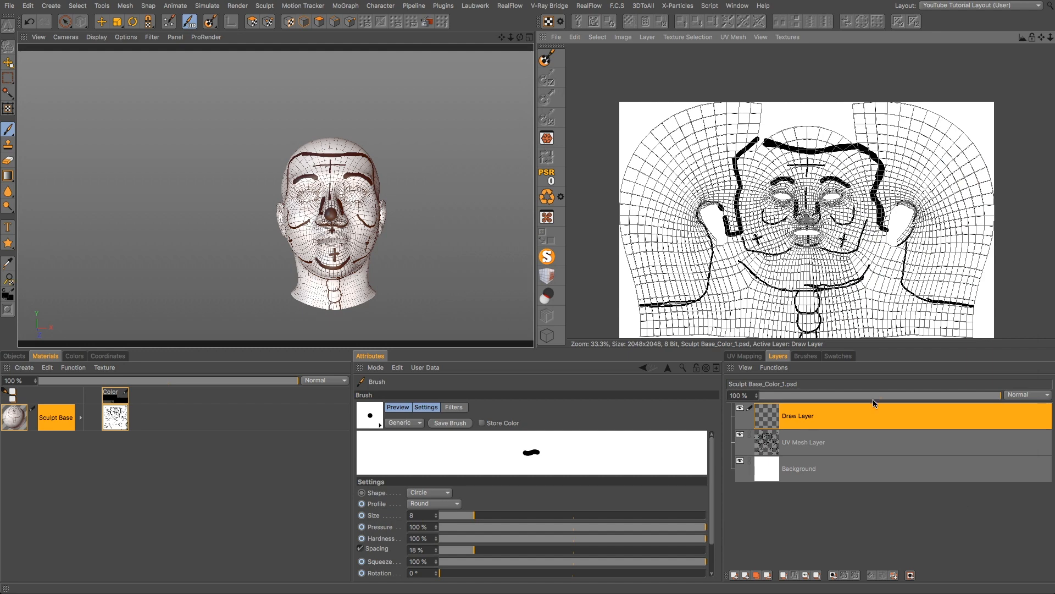
- Switch to the Startup (User) layout and inspect the painted head up close from the front and side
{"action": "left_click", "coordinate": [1032, 7]}
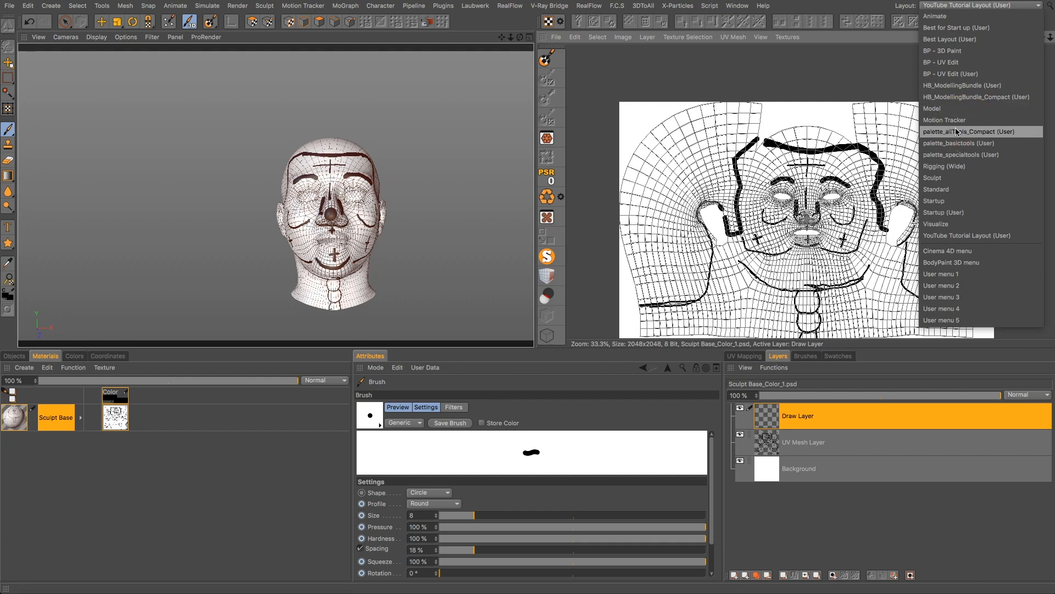
{"action": "left_click", "coordinate": [954, 212]}
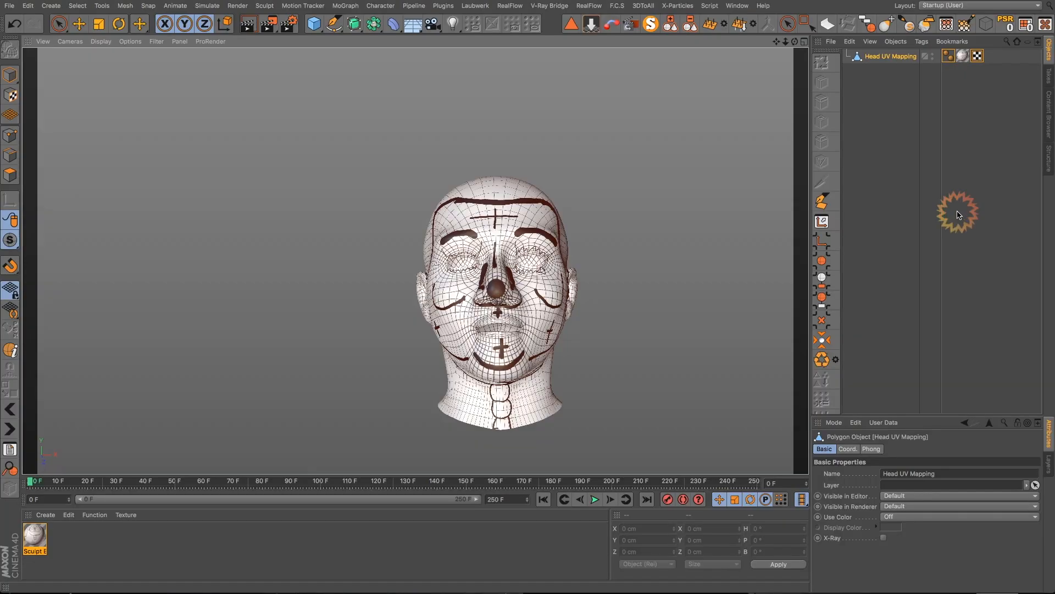
{"action": "left_click_drag", "start_coordinate": [502, 247], "coordinate": [552, 304], "text": "alt"}
{"action": "right_click_drag", "start_coordinate": [434, 282], "coordinate": [464, 290], "text": "alt"}
{"action": "mouse_move", "coordinate": [486, 296]}
{"action": "left_mouse_down", "text": "alt"}
{"action": "mouse_move", "coordinate": [509, 302]}
{"action": "mouse_move", "coordinate": [601, 266]}
{"action": "mouse_move", "coordinate": [513, 302]}
{"action": "mouse_move", "coordinate": [238, 266]}
{"action": "mouse_move", "coordinate": [407, 276]}
{"action": "mouse_move", "coordinate": [389, 290]}
{"action": "mouse_move", "coordinate": [483, 297]}
{"action": "left_mouse_up", "text": "alt"}
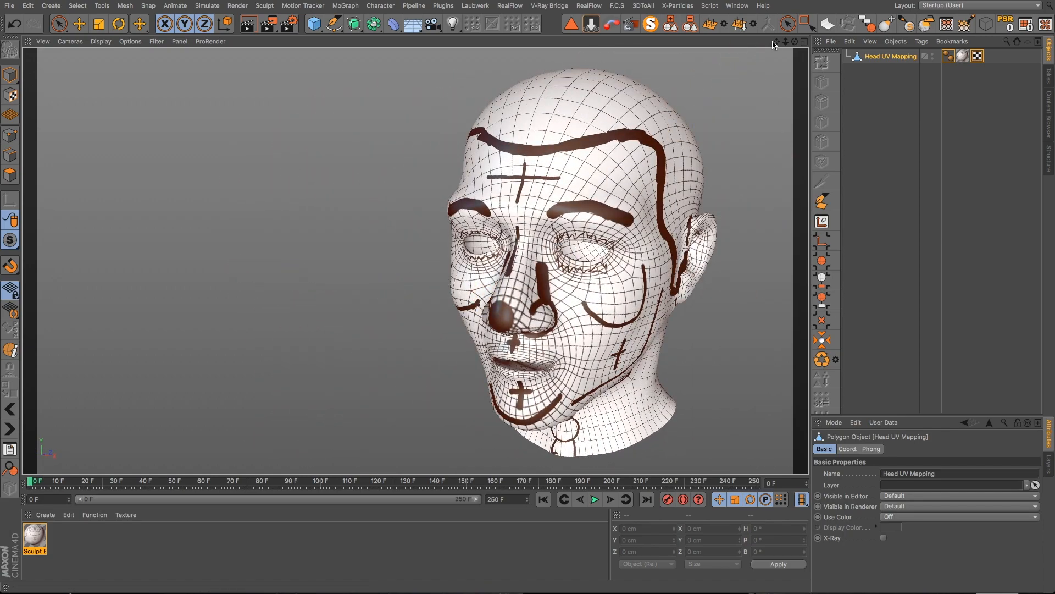
{"action": "left_click_drag", "start_coordinate": [775, 41], "coordinate": [690, 39]}
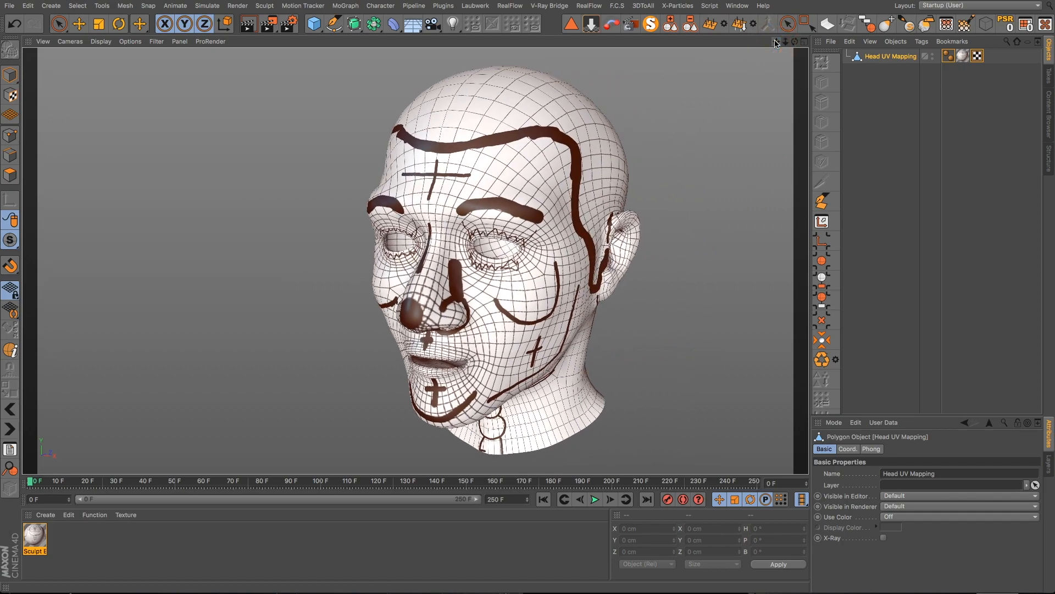
{"action": "left_click_drag", "start_coordinate": [528, 335], "coordinate": [593, 314], "text": "alt"}
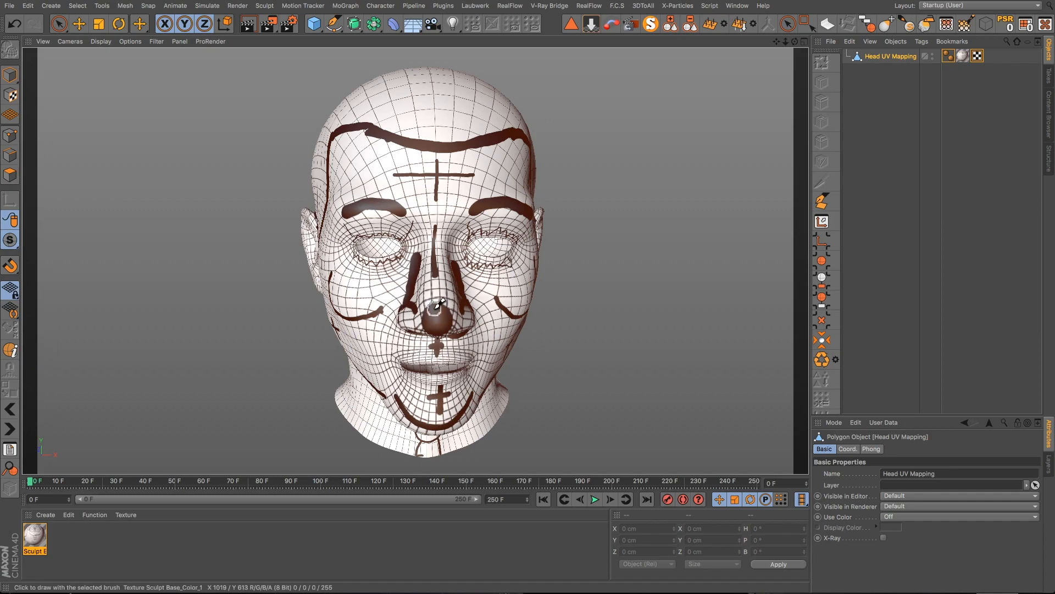
{"action": "mouse_move", "coordinate": [439, 301]}
{"action": "left_mouse_down", "text": "alt"}
{"action": "mouse_move", "coordinate": [490, 273]}
{"action": "mouse_move", "coordinate": [563, 302]}
{"action": "mouse_move", "coordinate": [306, 314]}
{"action": "mouse_move", "coordinate": [607, 317]}
{"action": "mouse_move", "coordinate": [725, 302]}
{"action": "mouse_move", "coordinate": [631, 306]}
{"action": "mouse_move", "coordinate": [642, 320]}
{"action": "mouse_move", "coordinate": [701, 319]}
{"action": "mouse_move", "coordinate": [753, 348]}
{"action": "mouse_move", "coordinate": [724, 398]}
{"action": "mouse_move", "coordinate": [476, 343]}
{"action": "mouse_move", "coordinate": [447, 318]}
{"action": "left_mouse_up", "text": "alt"}
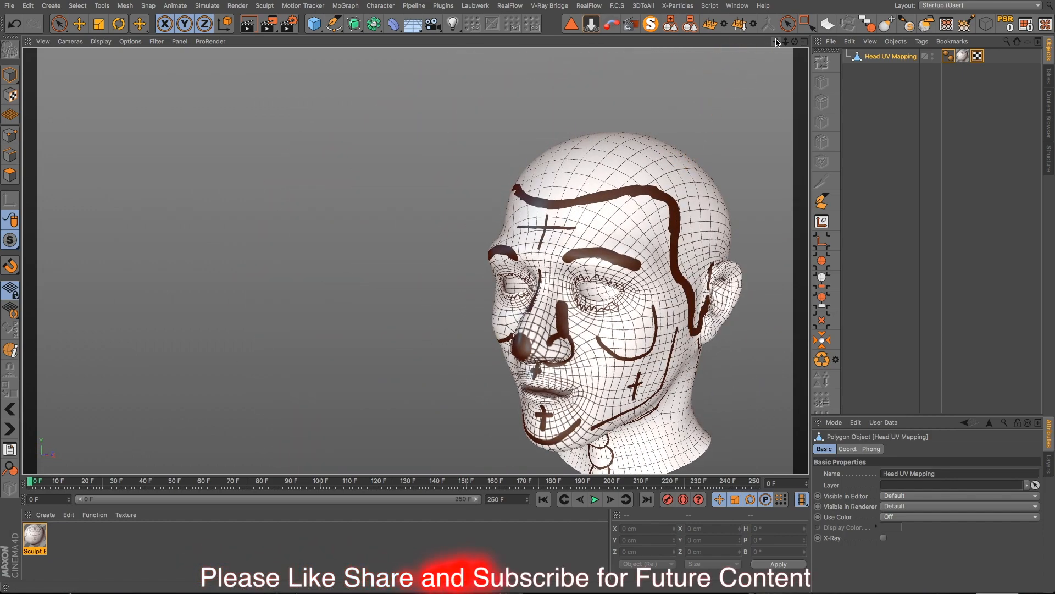
{"action": "left_click_drag", "start_coordinate": [777, 42], "coordinate": [700, 348]}
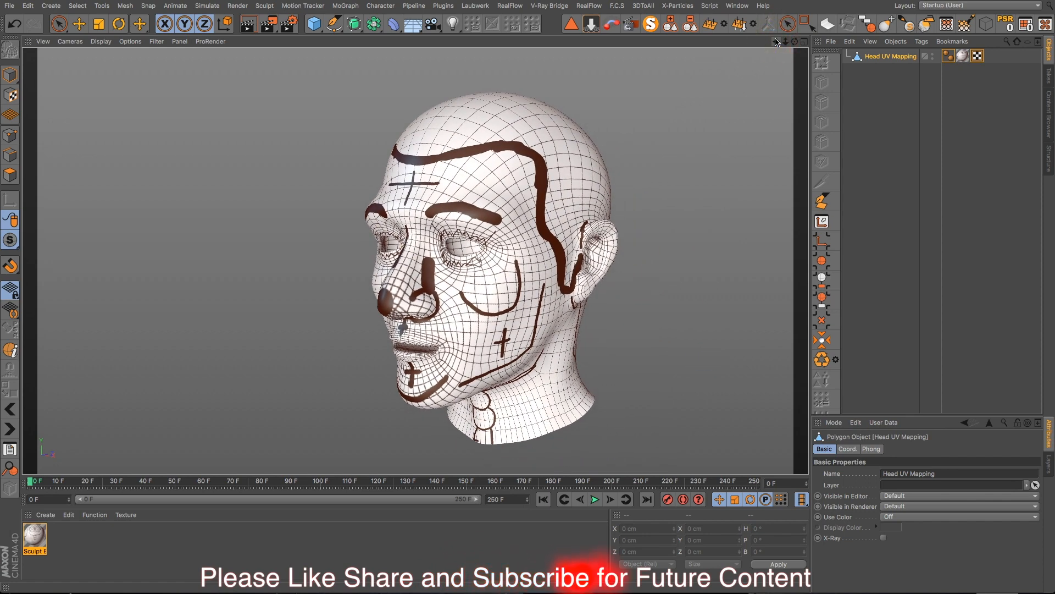